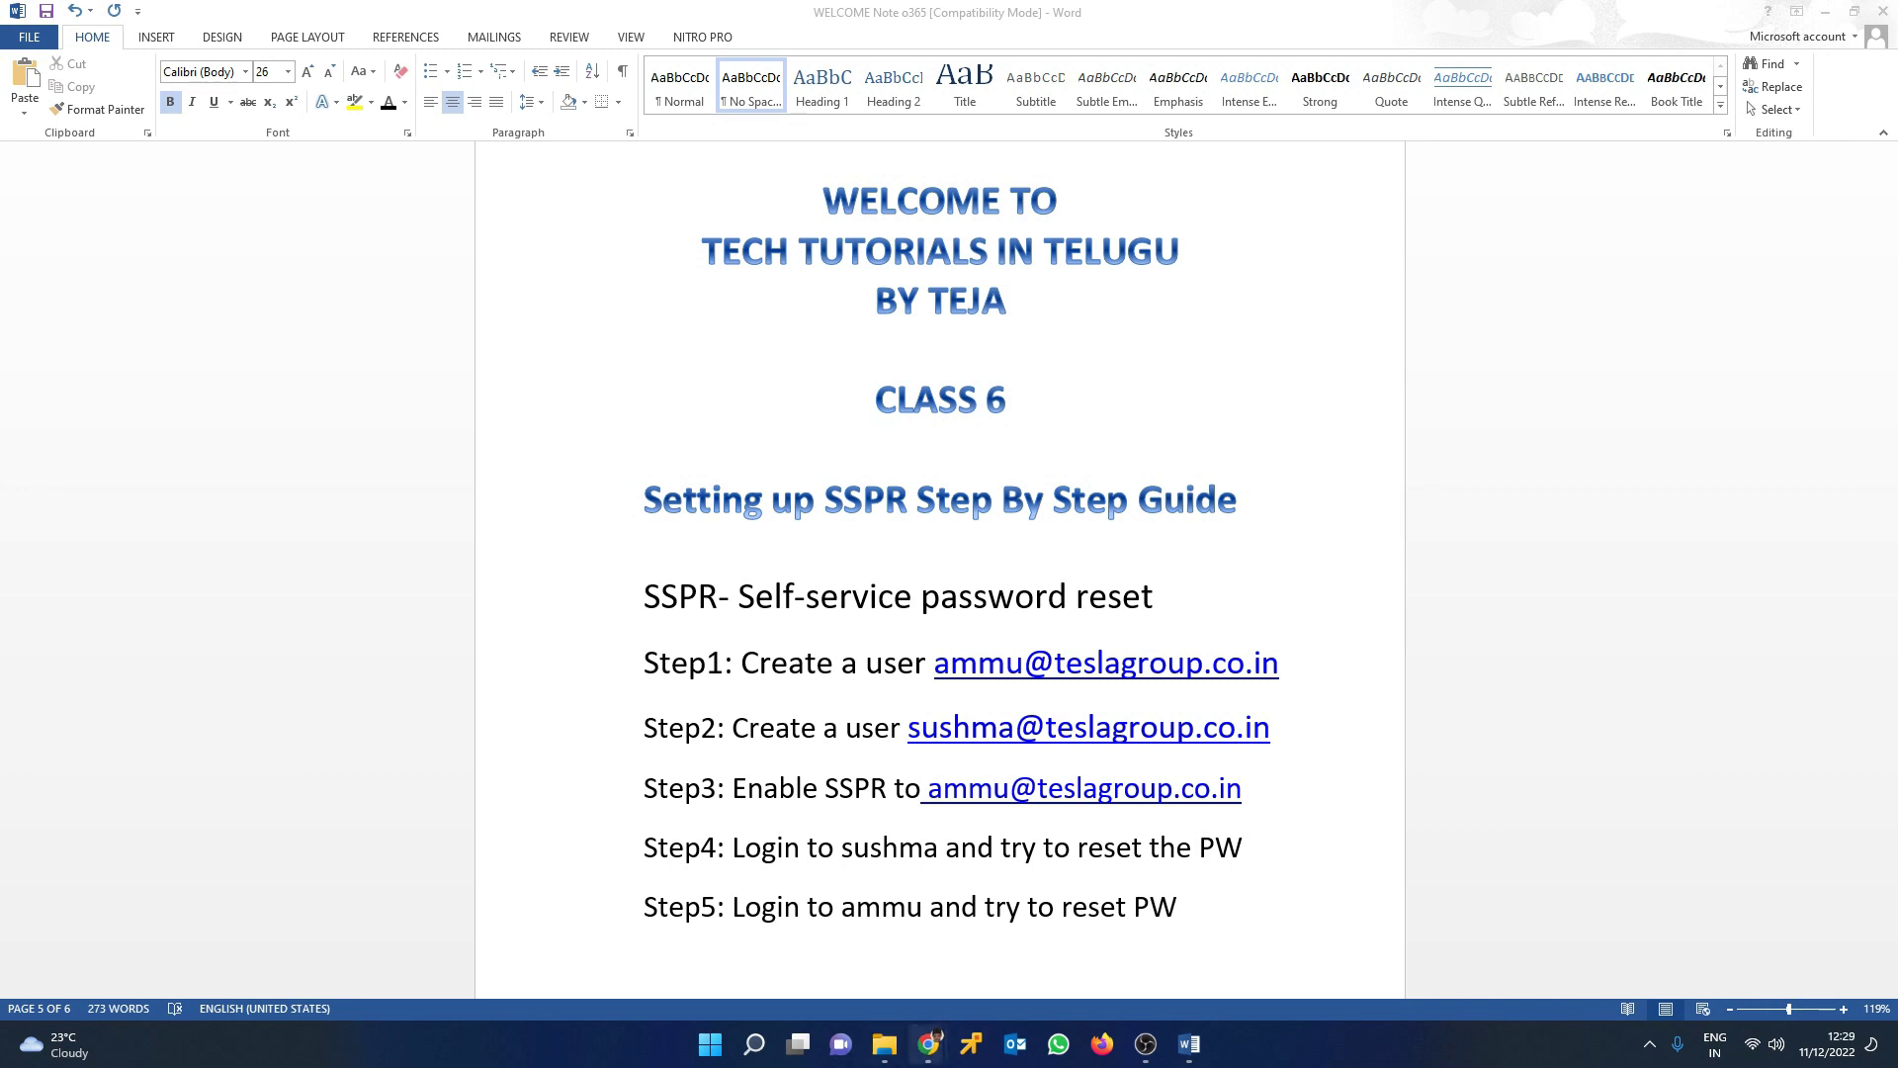
Step: Bring the Microsoft 365 Chrome window to the front and maximize it
{"action": "left_click", "coordinate": [928, 1045]}
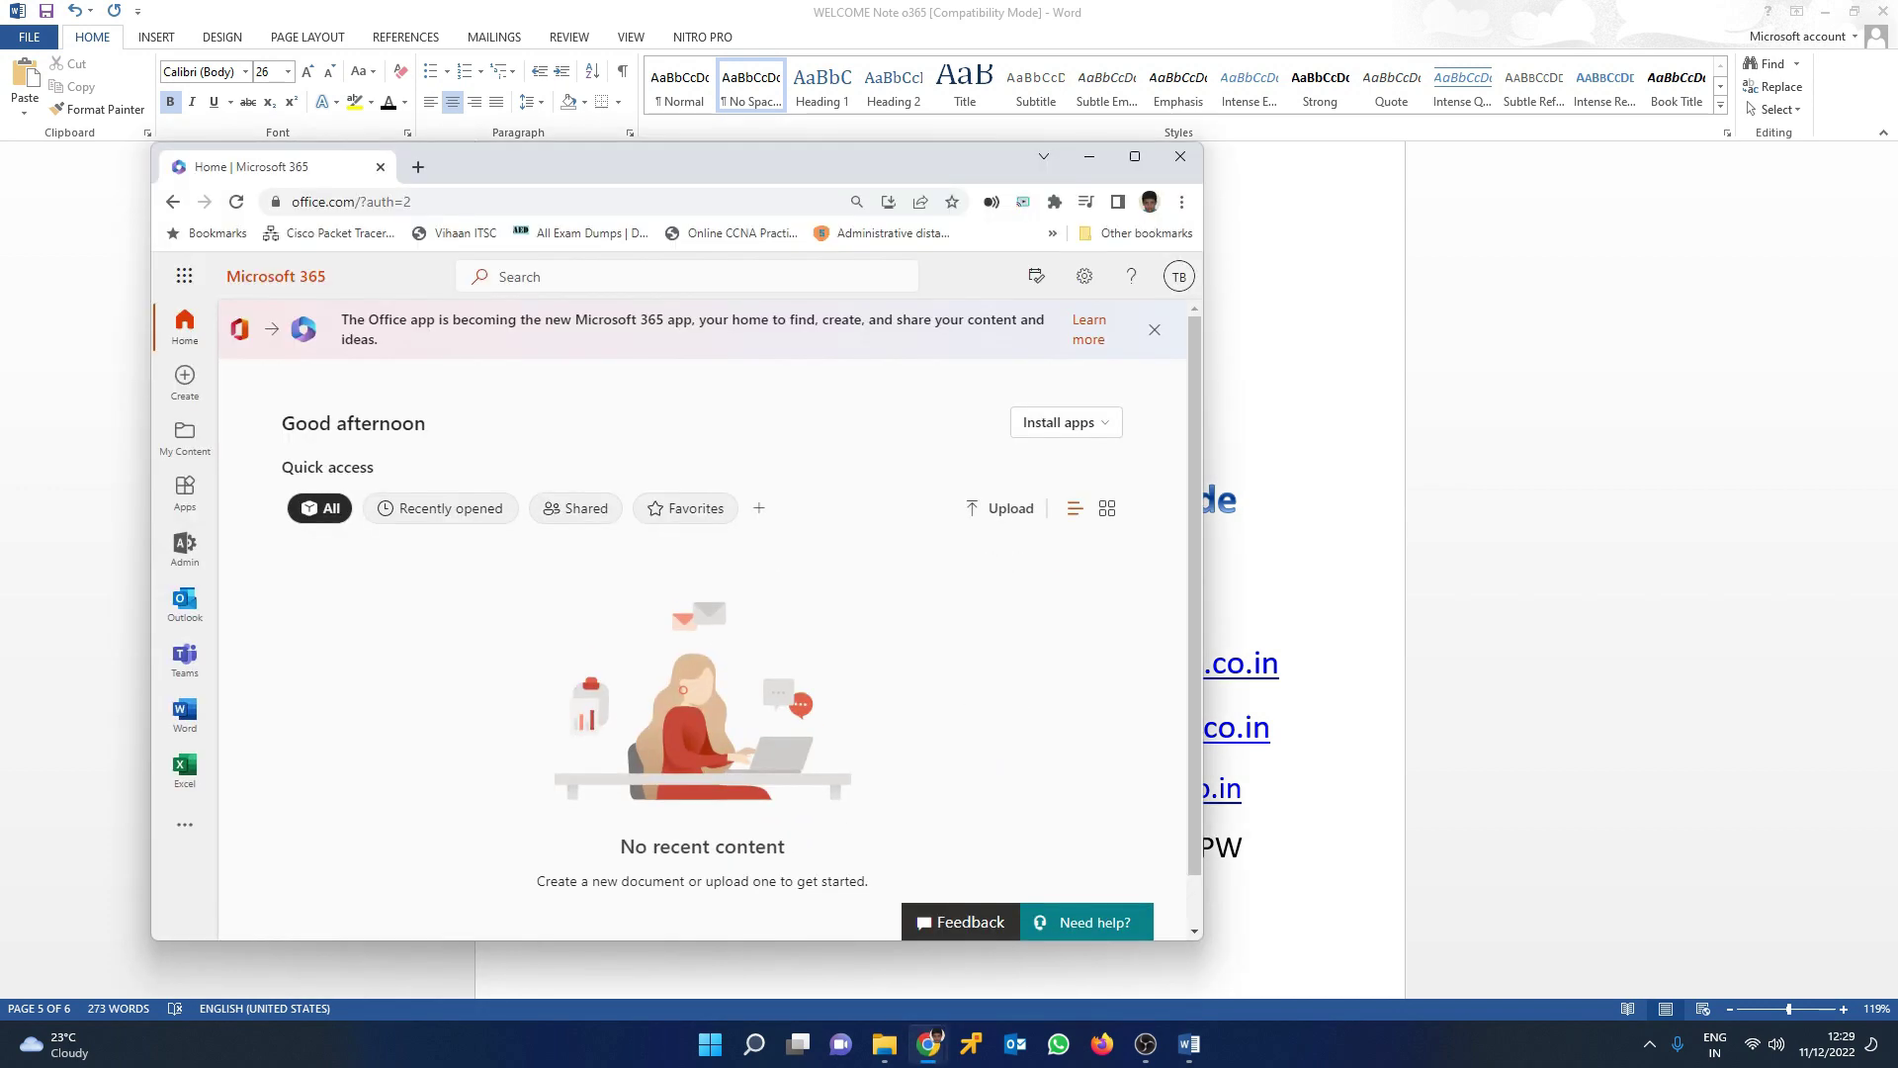
{"action": "left_click", "coordinate": [1135, 156]}
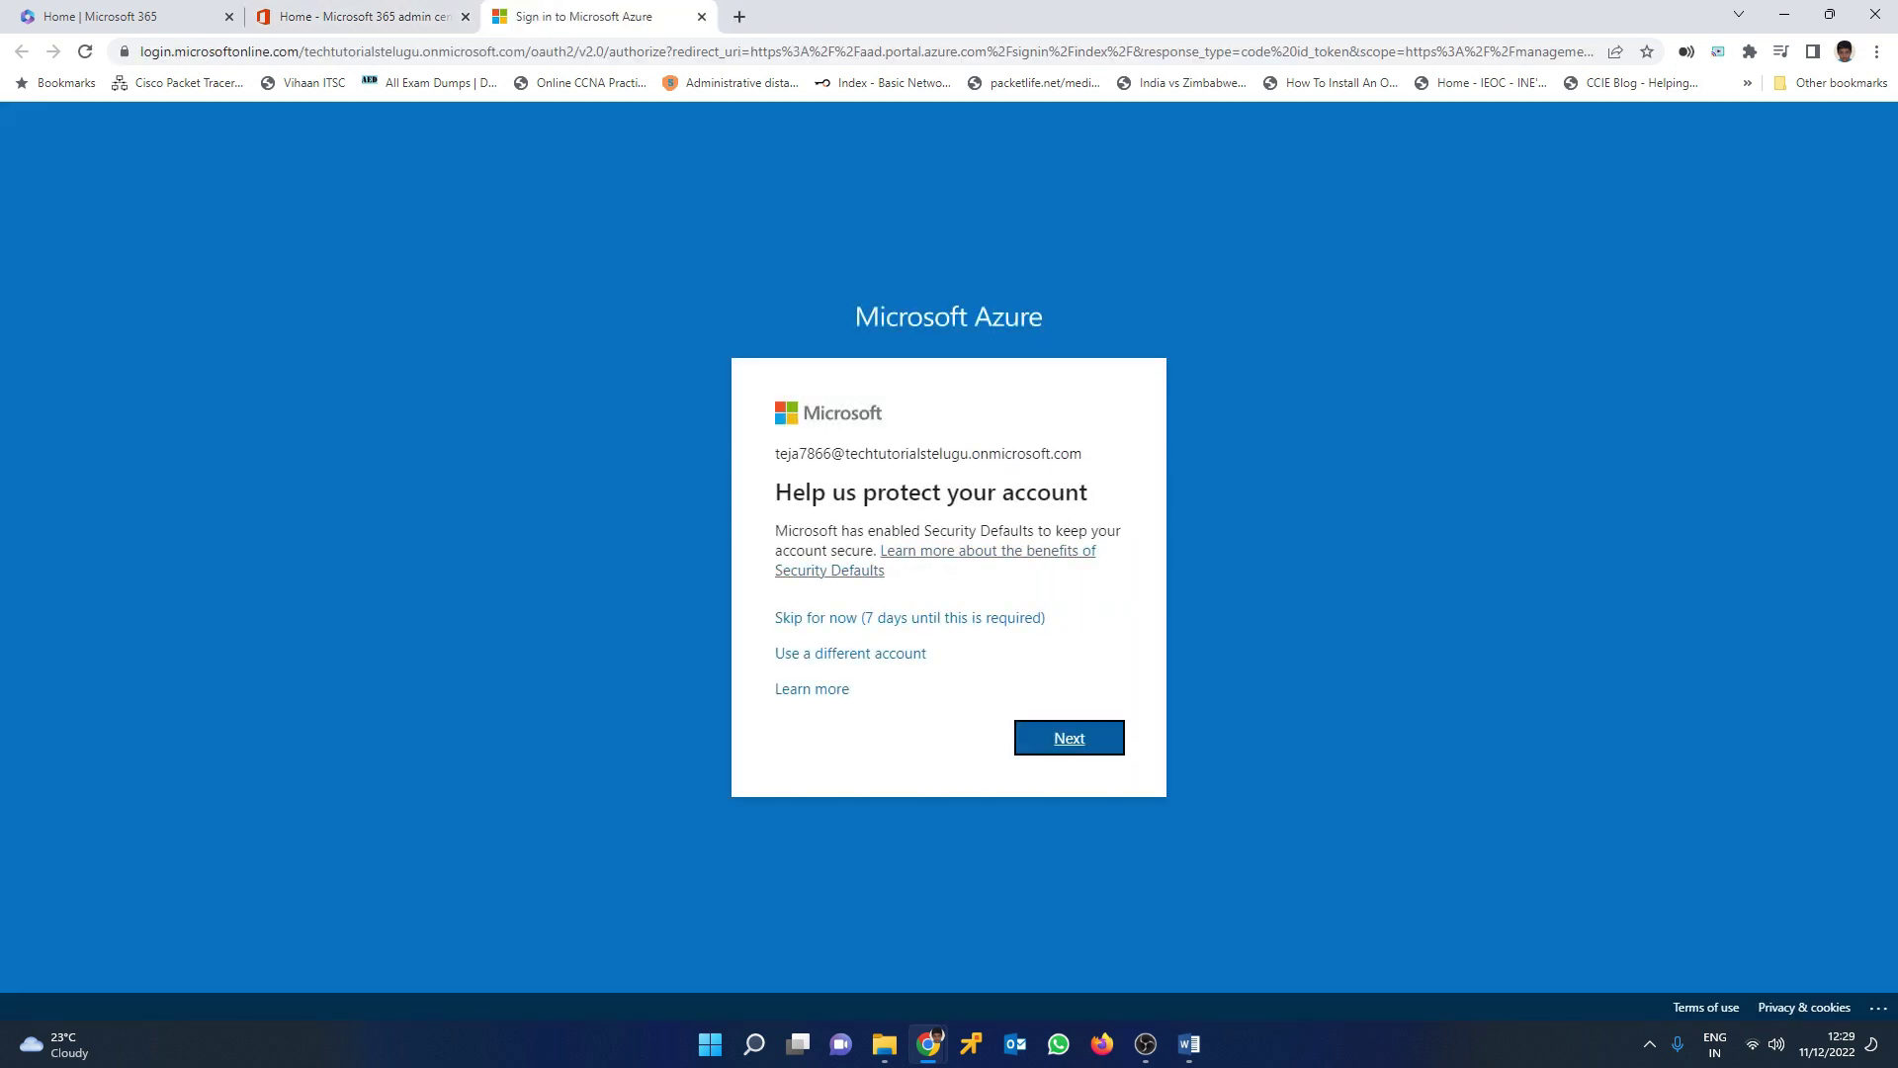
Step: Skip security setup, decline staying signed in, view the four users, then return to Word
{"action": "left_click", "coordinate": [908, 617]}
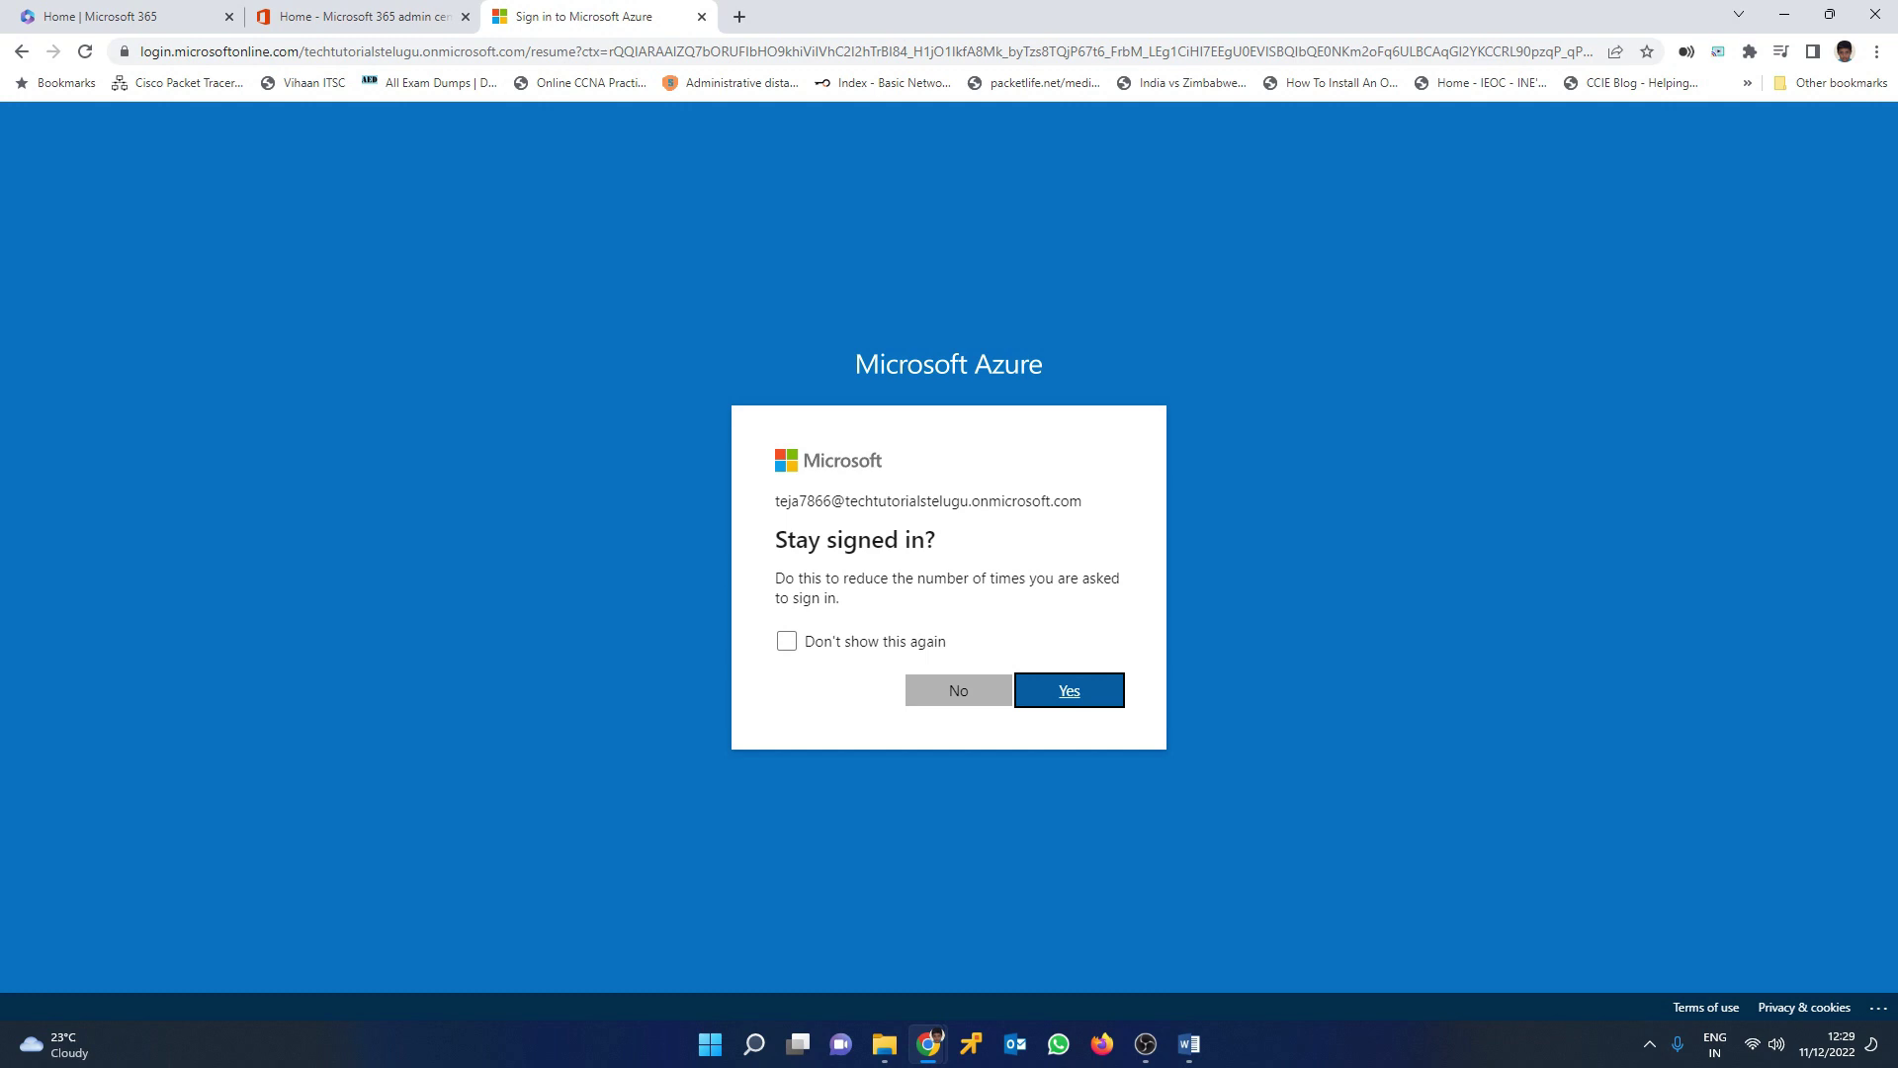
{"action": "left_click", "coordinate": [958, 690]}
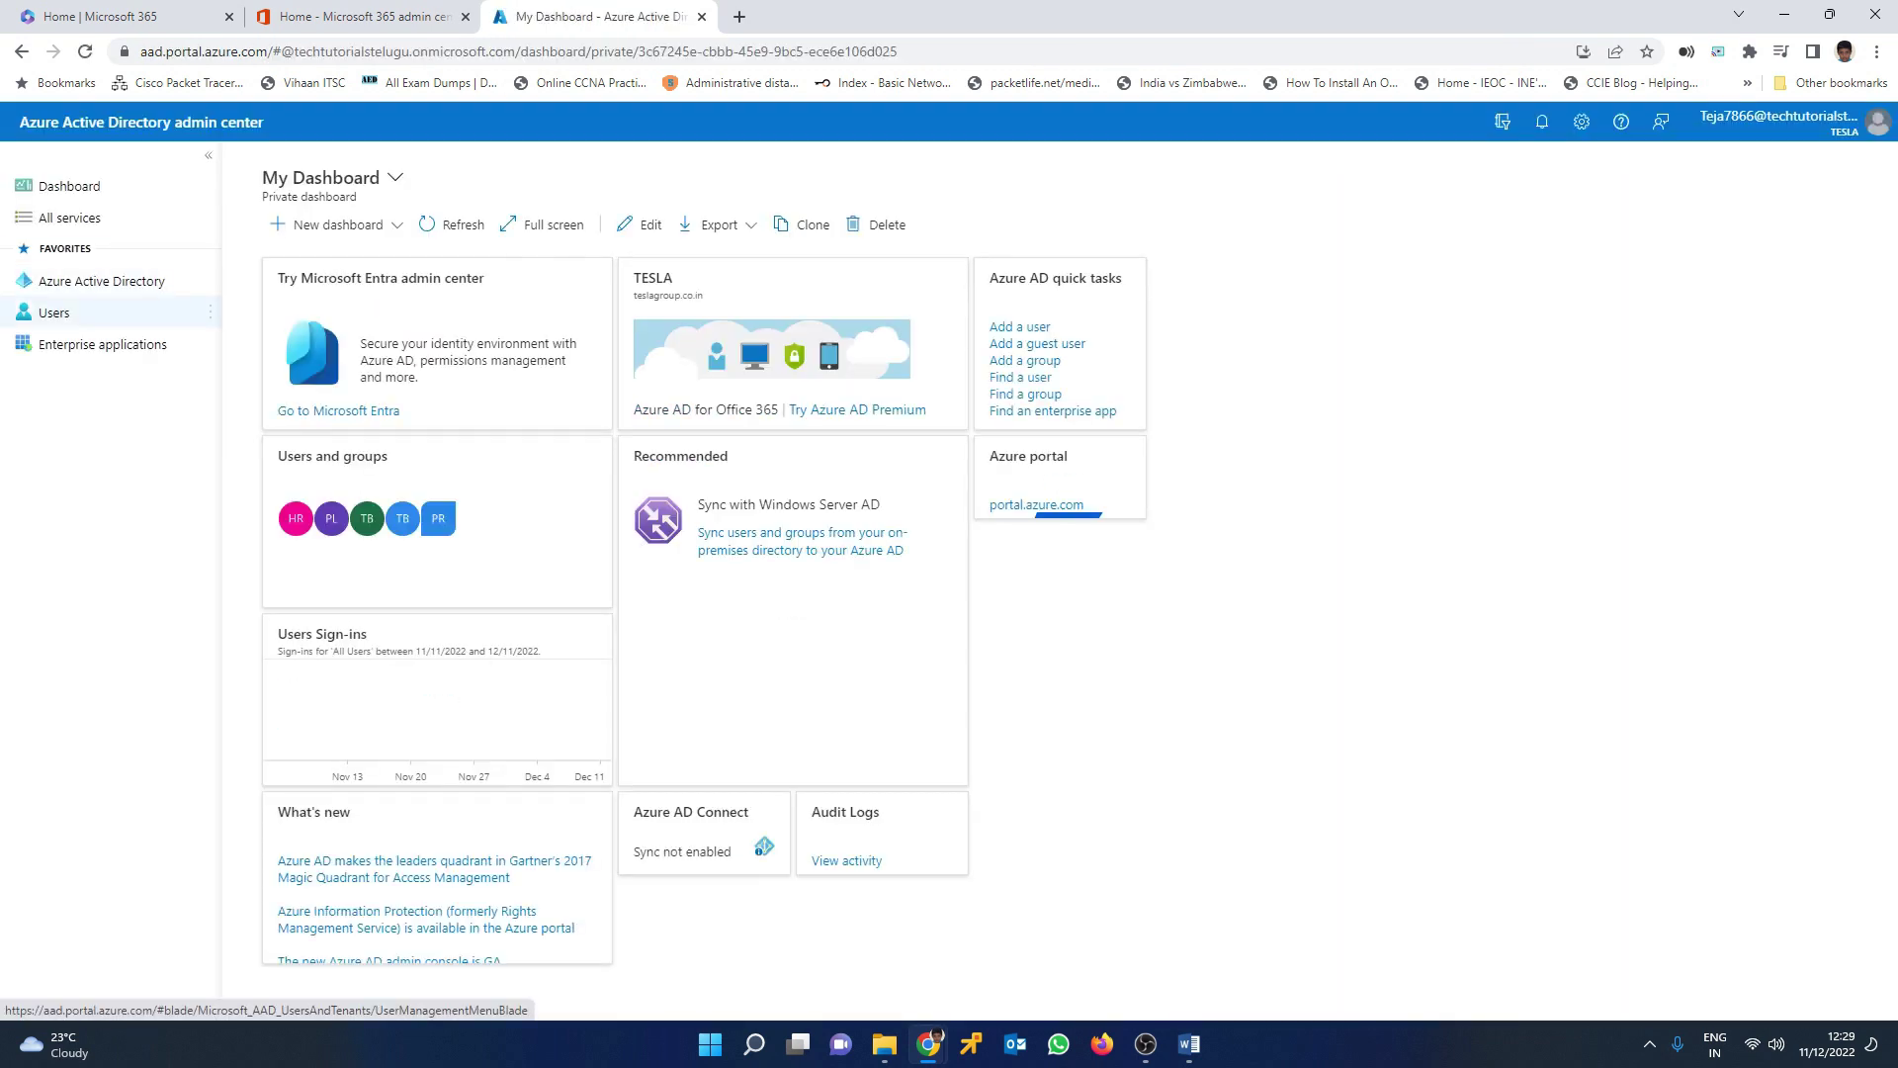
{"action": "left_click", "coordinate": [54, 313]}
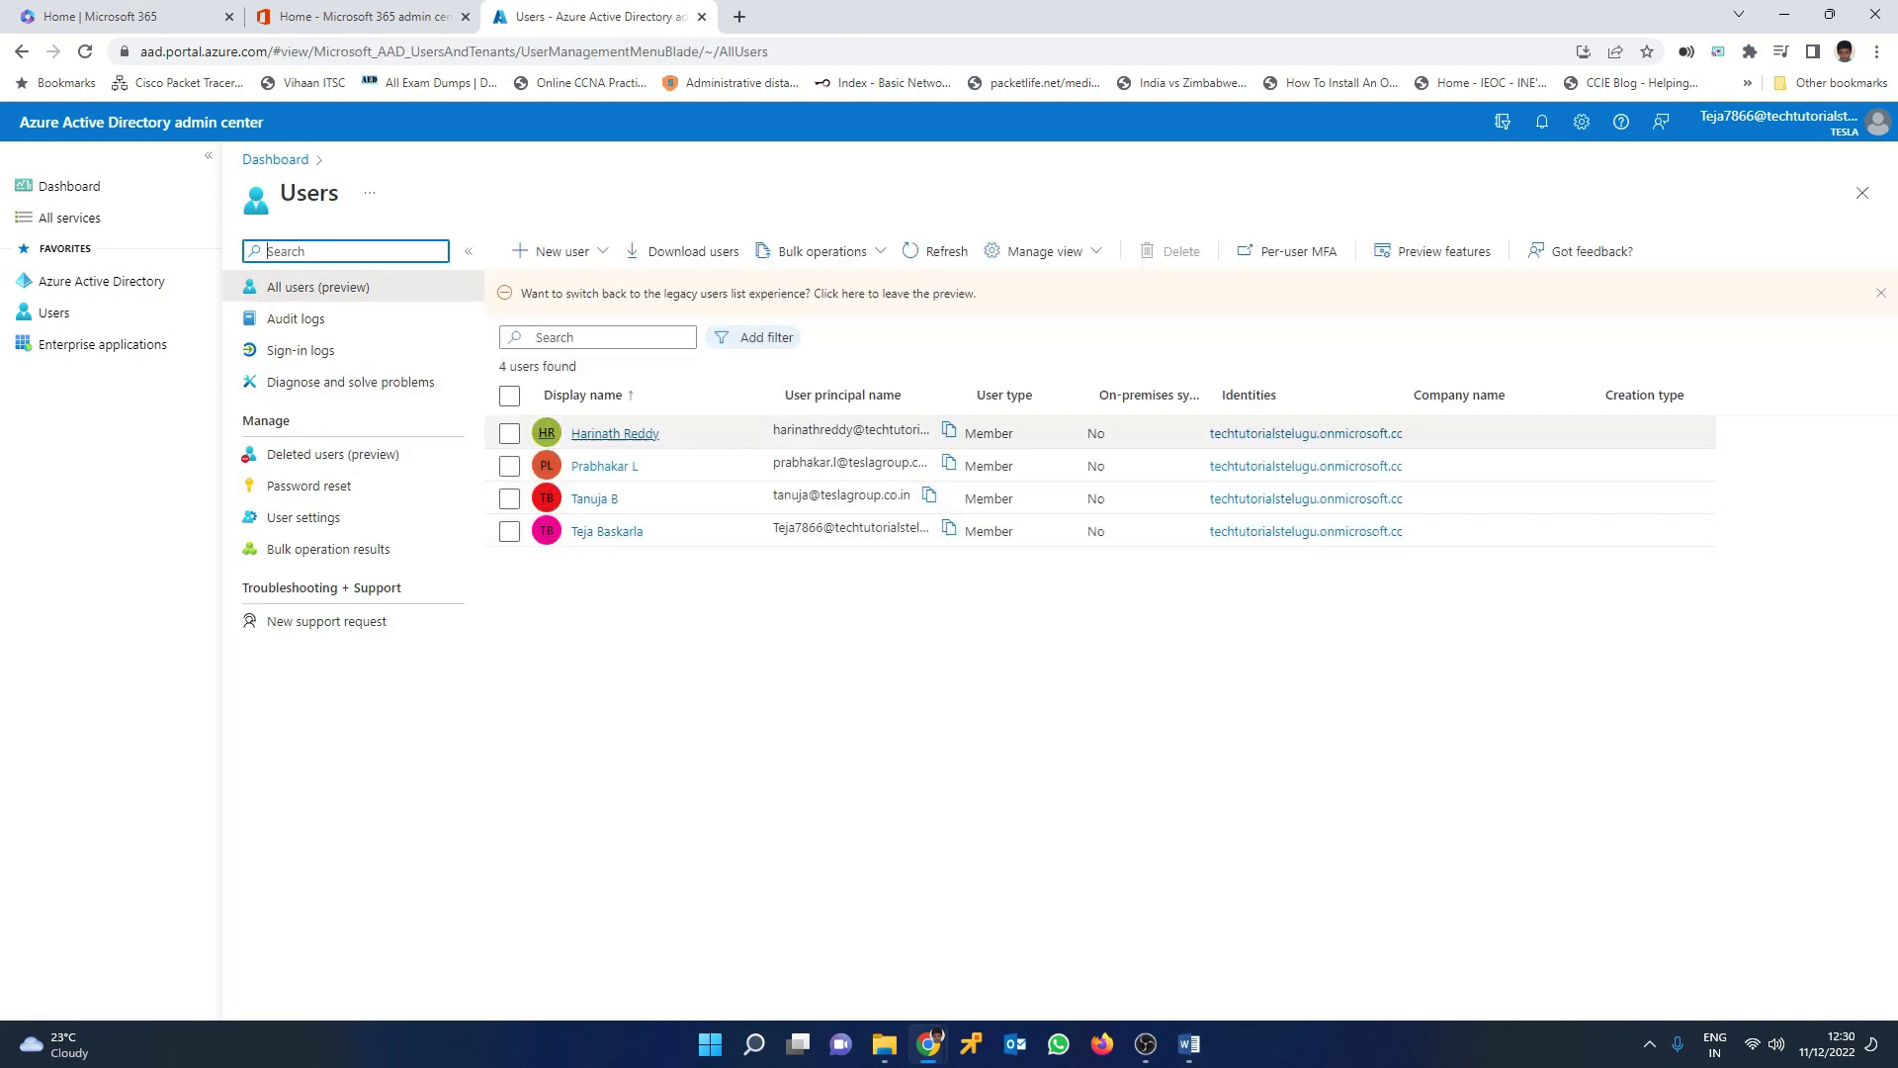
{"action": "left_click", "coordinate": [1188, 1044]}
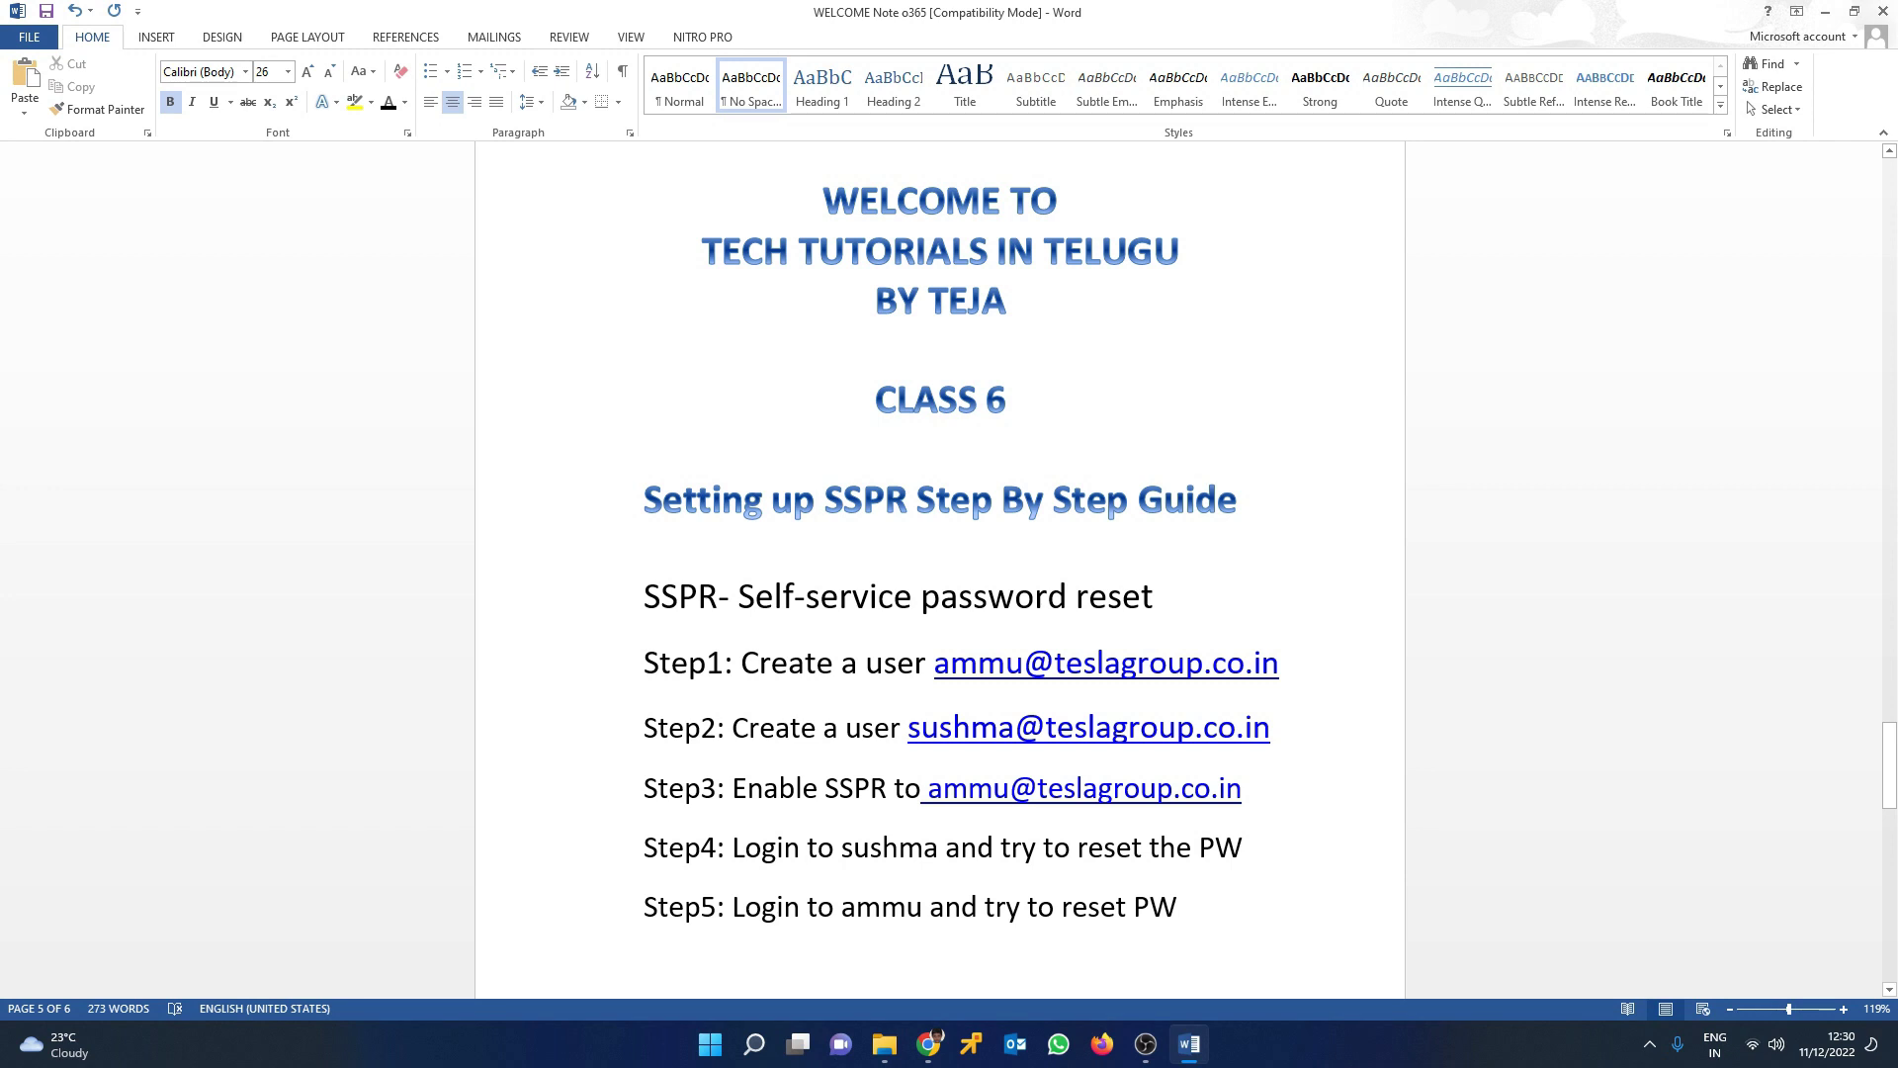
Step: Review the Step4 login instructions in the Word guide, then return to the Azure AD Users page
{"action": "left_click_drag", "start_coordinate": [810, 848], "coordinate": [1054, 848]}
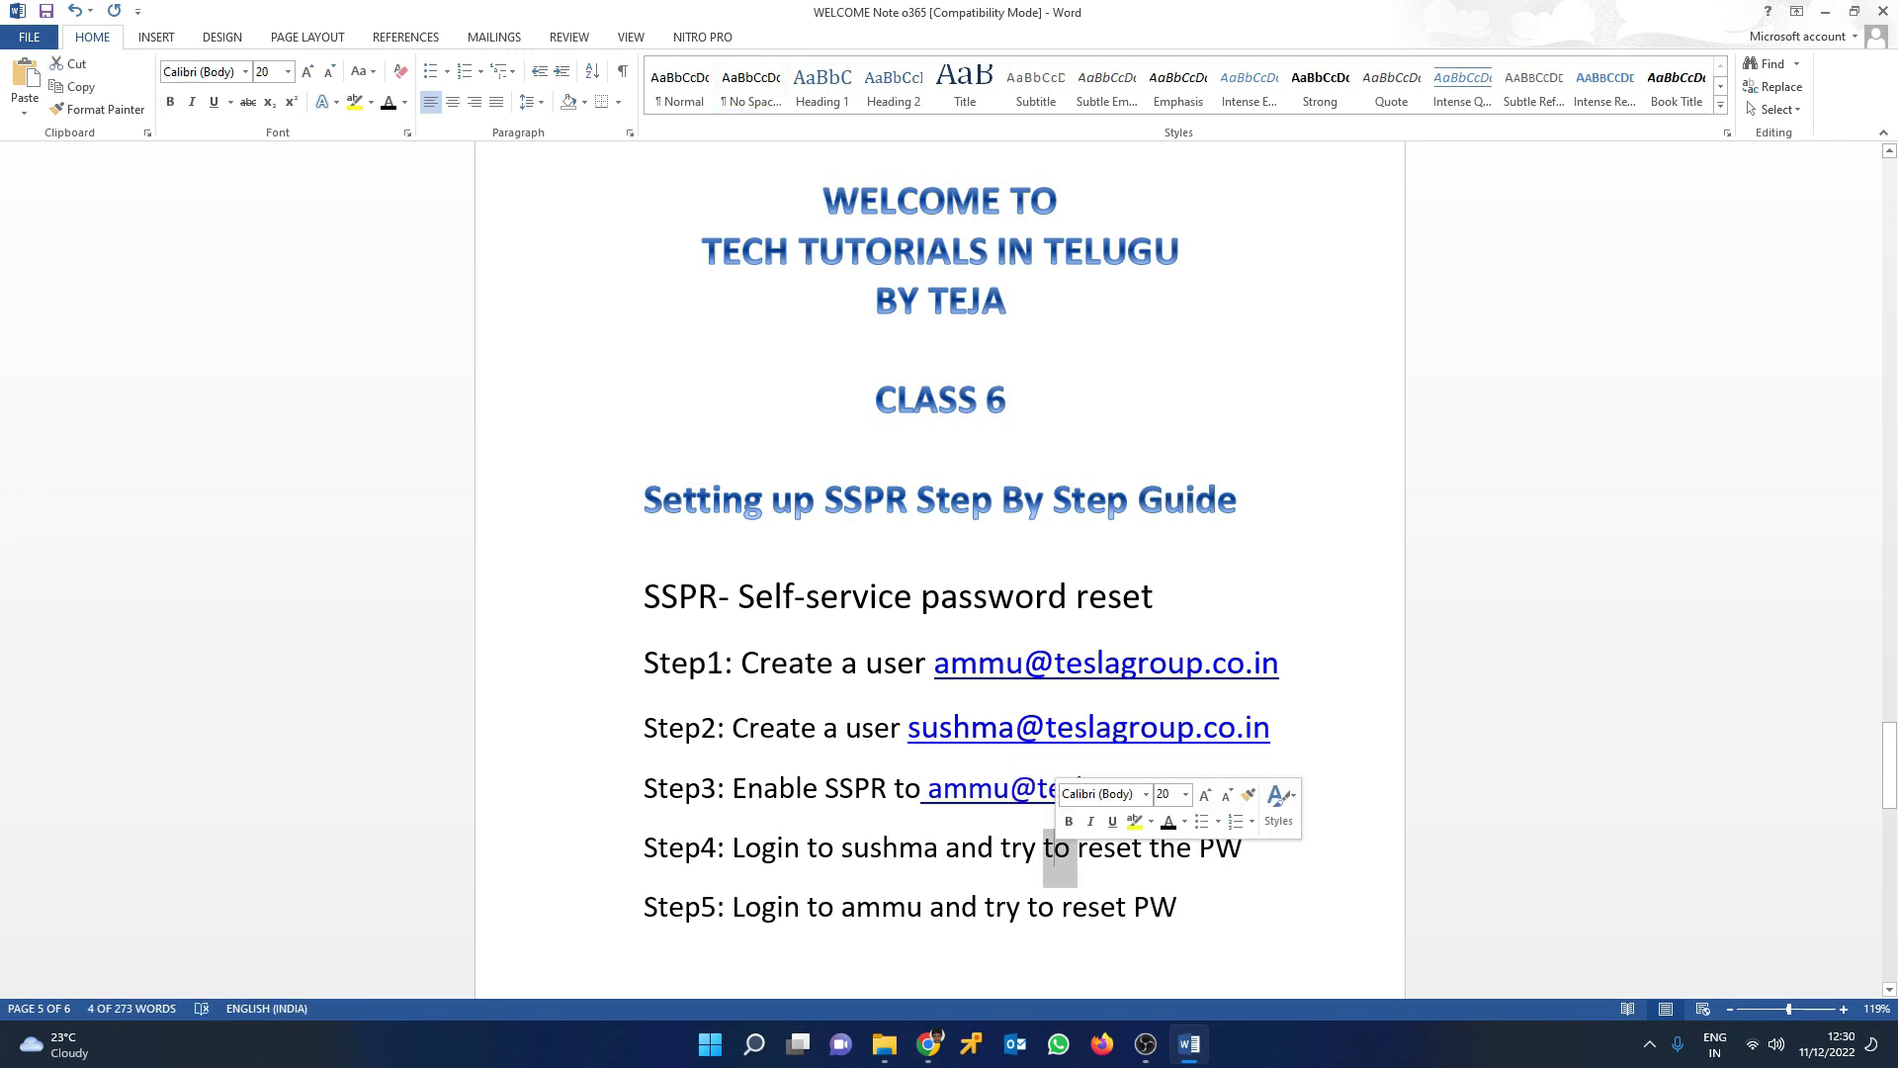
{"action": "left_click", "coordinate": [1142, 847]}
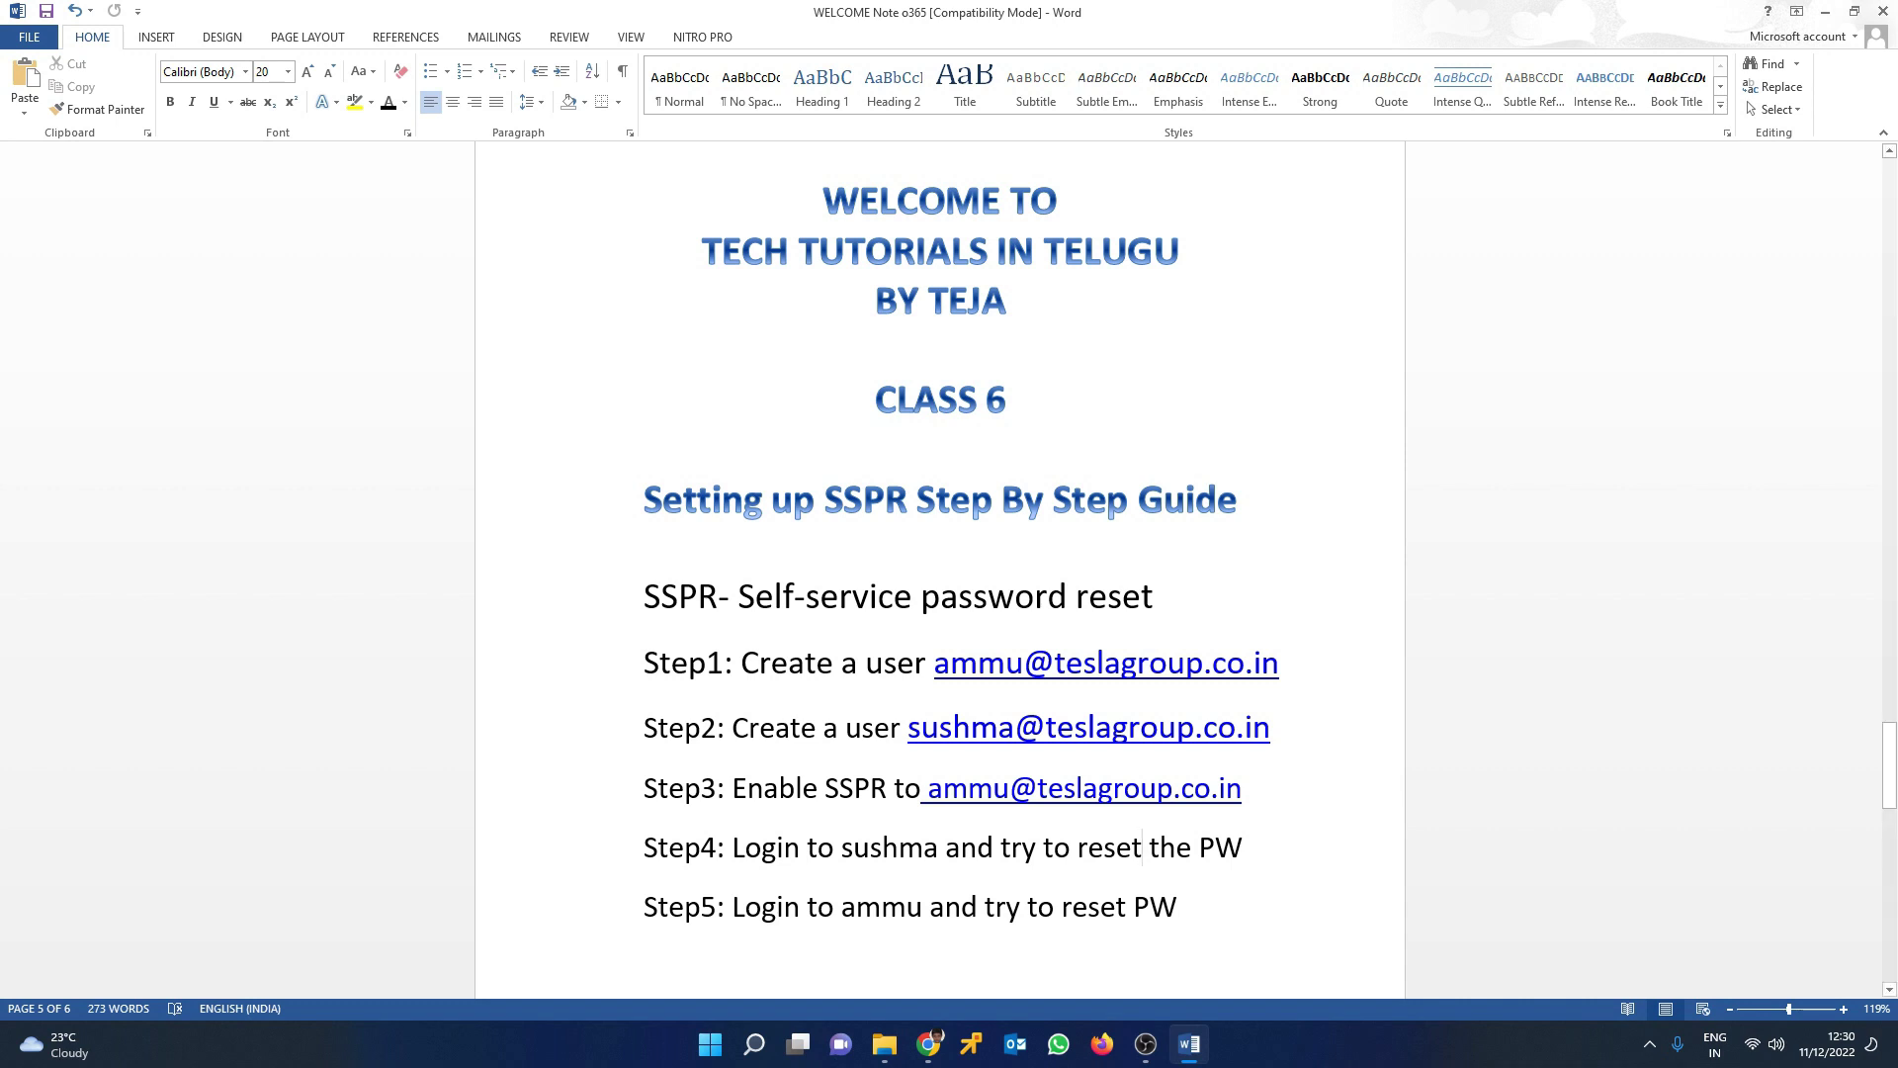
{"action": "key", "text": "alt+Tab"}
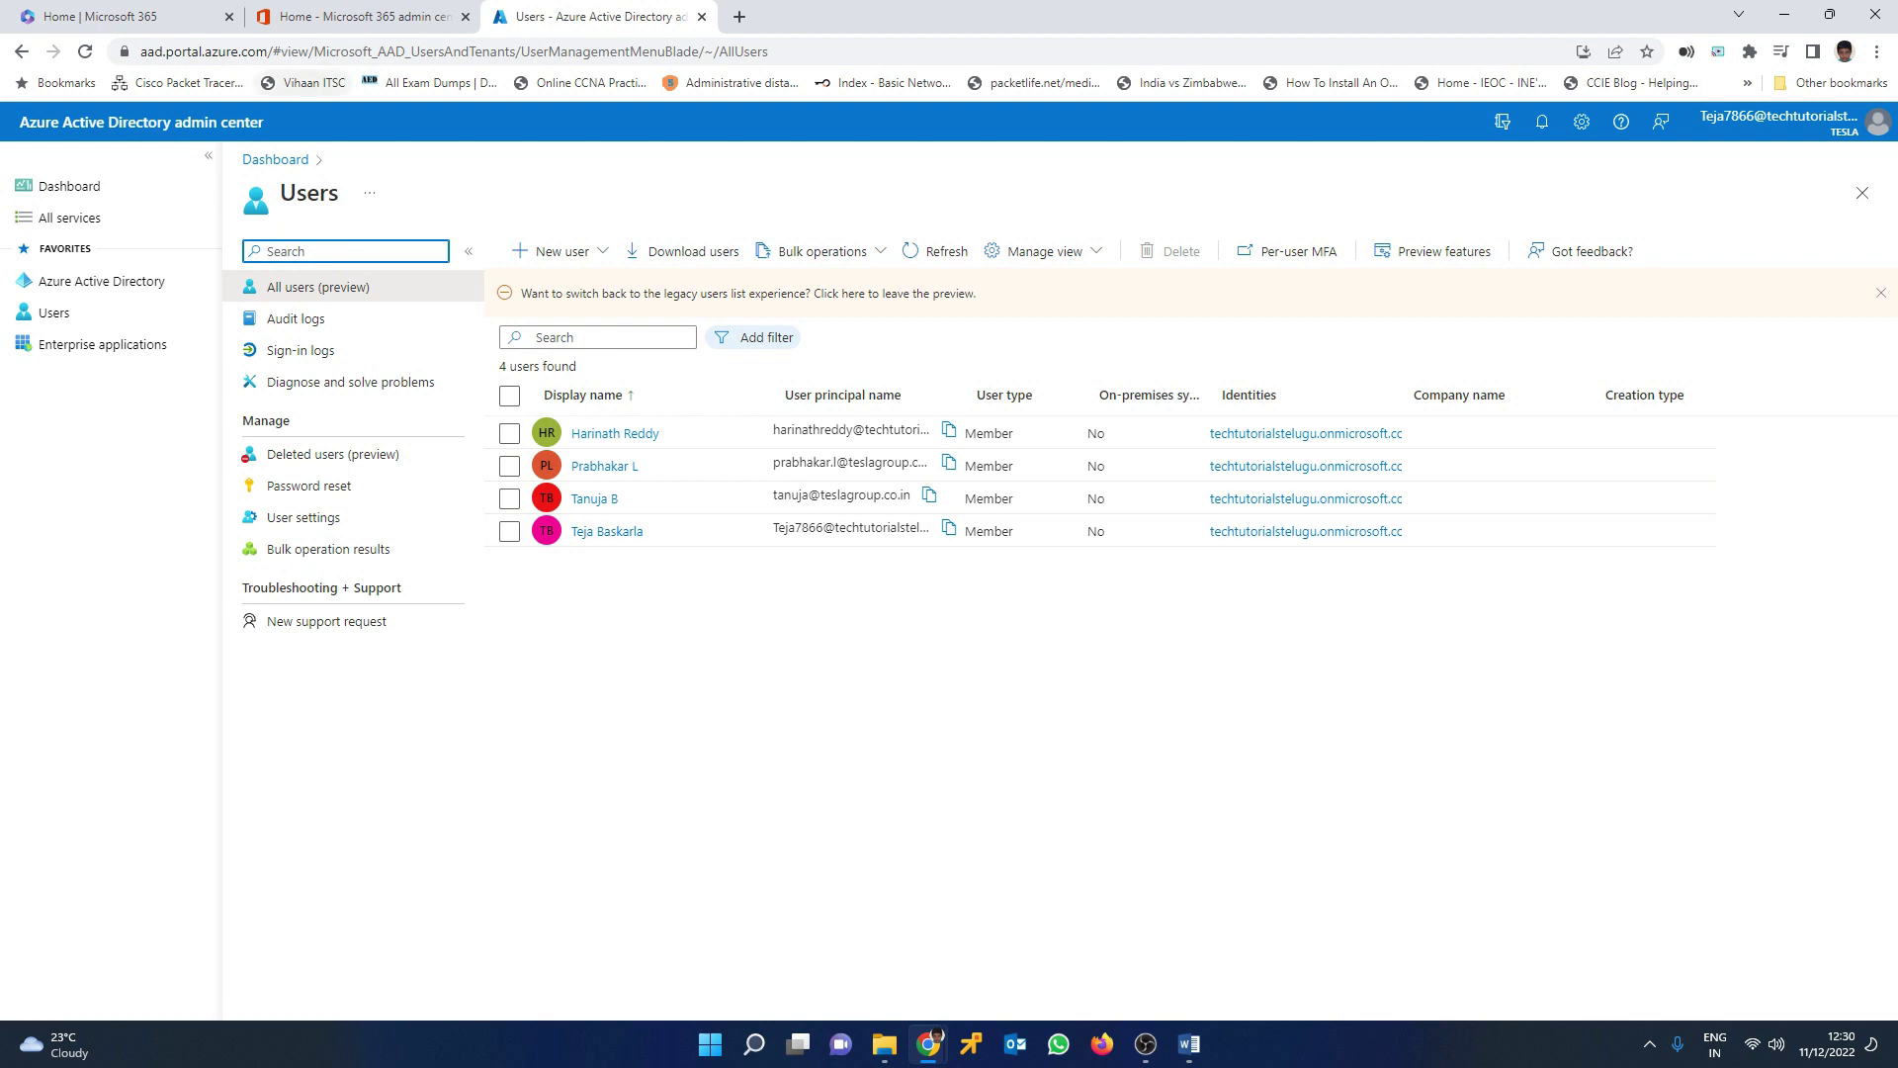
Step: Start a new teslagroup.co.in user with names entered and a manually set initial password
{"action": "left_click", "coordinate": [561, 250]}
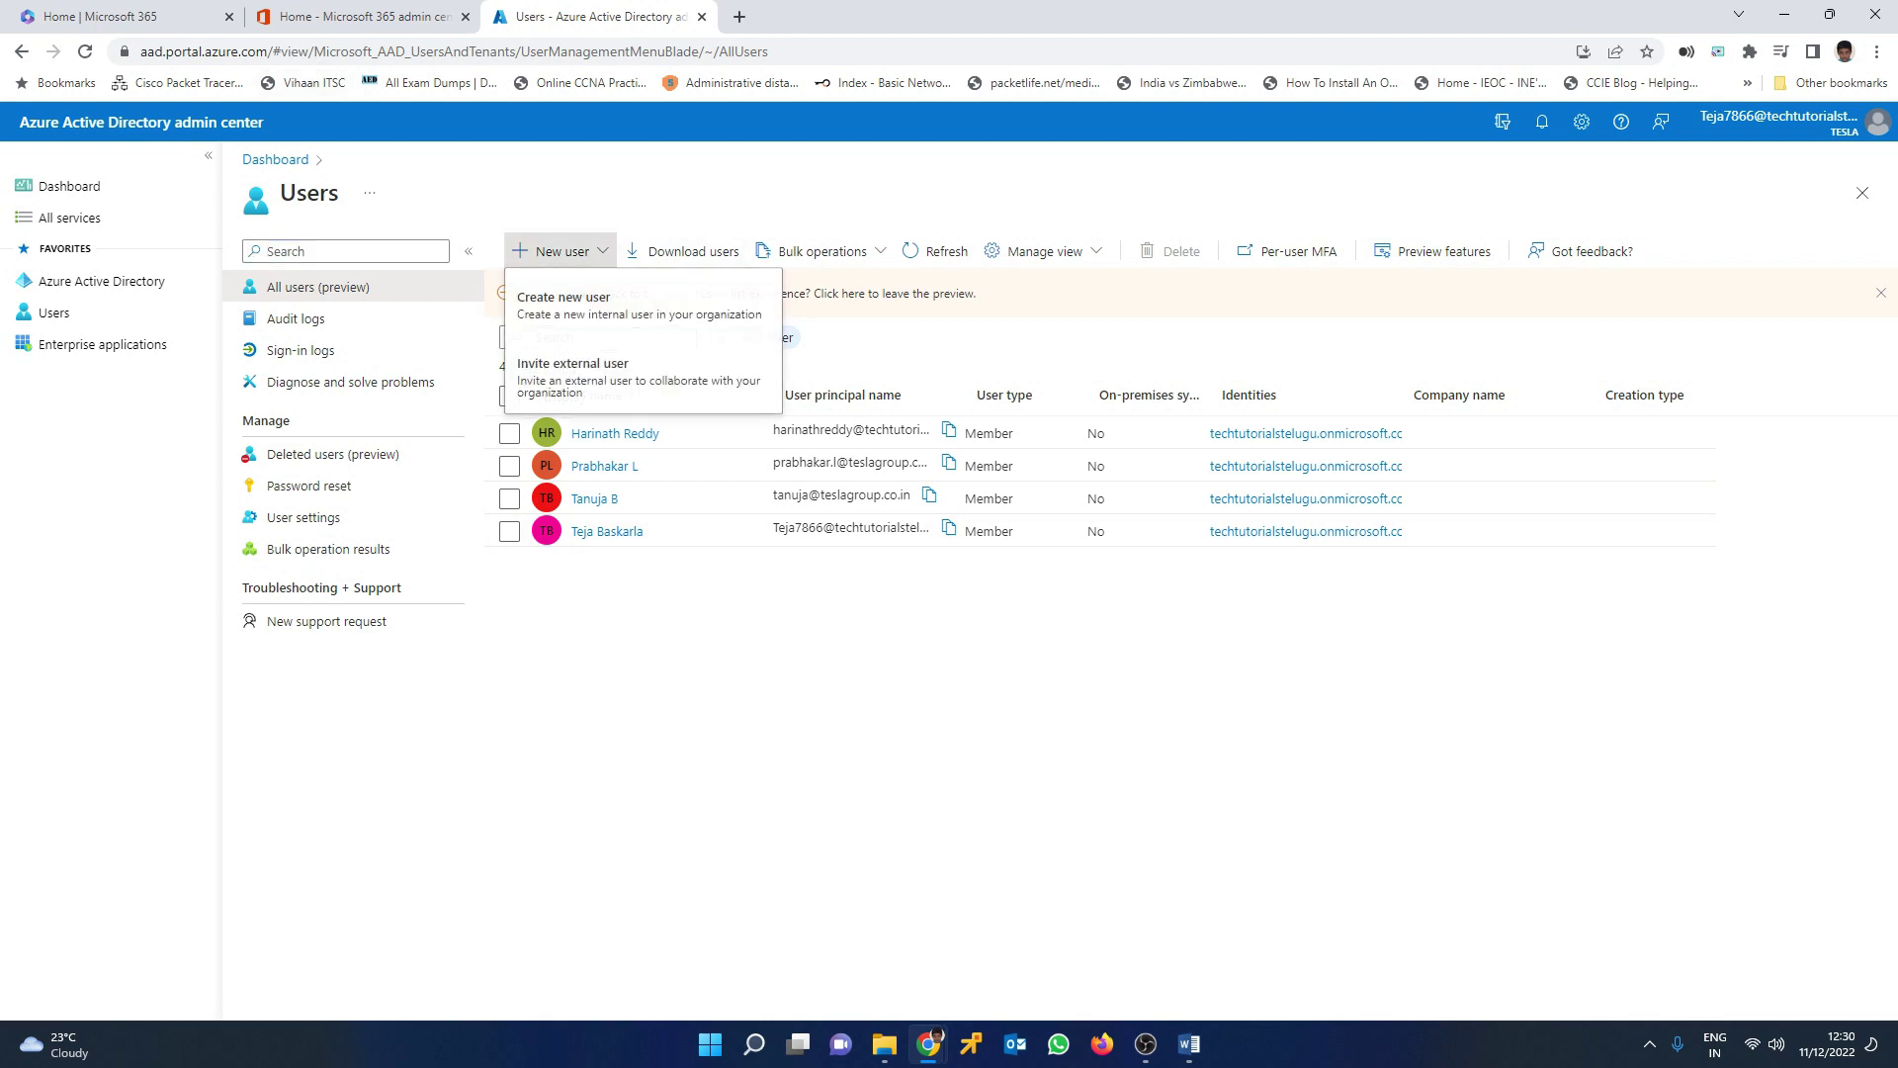
{"action": "left_click", "coordinate": [557, 297]}
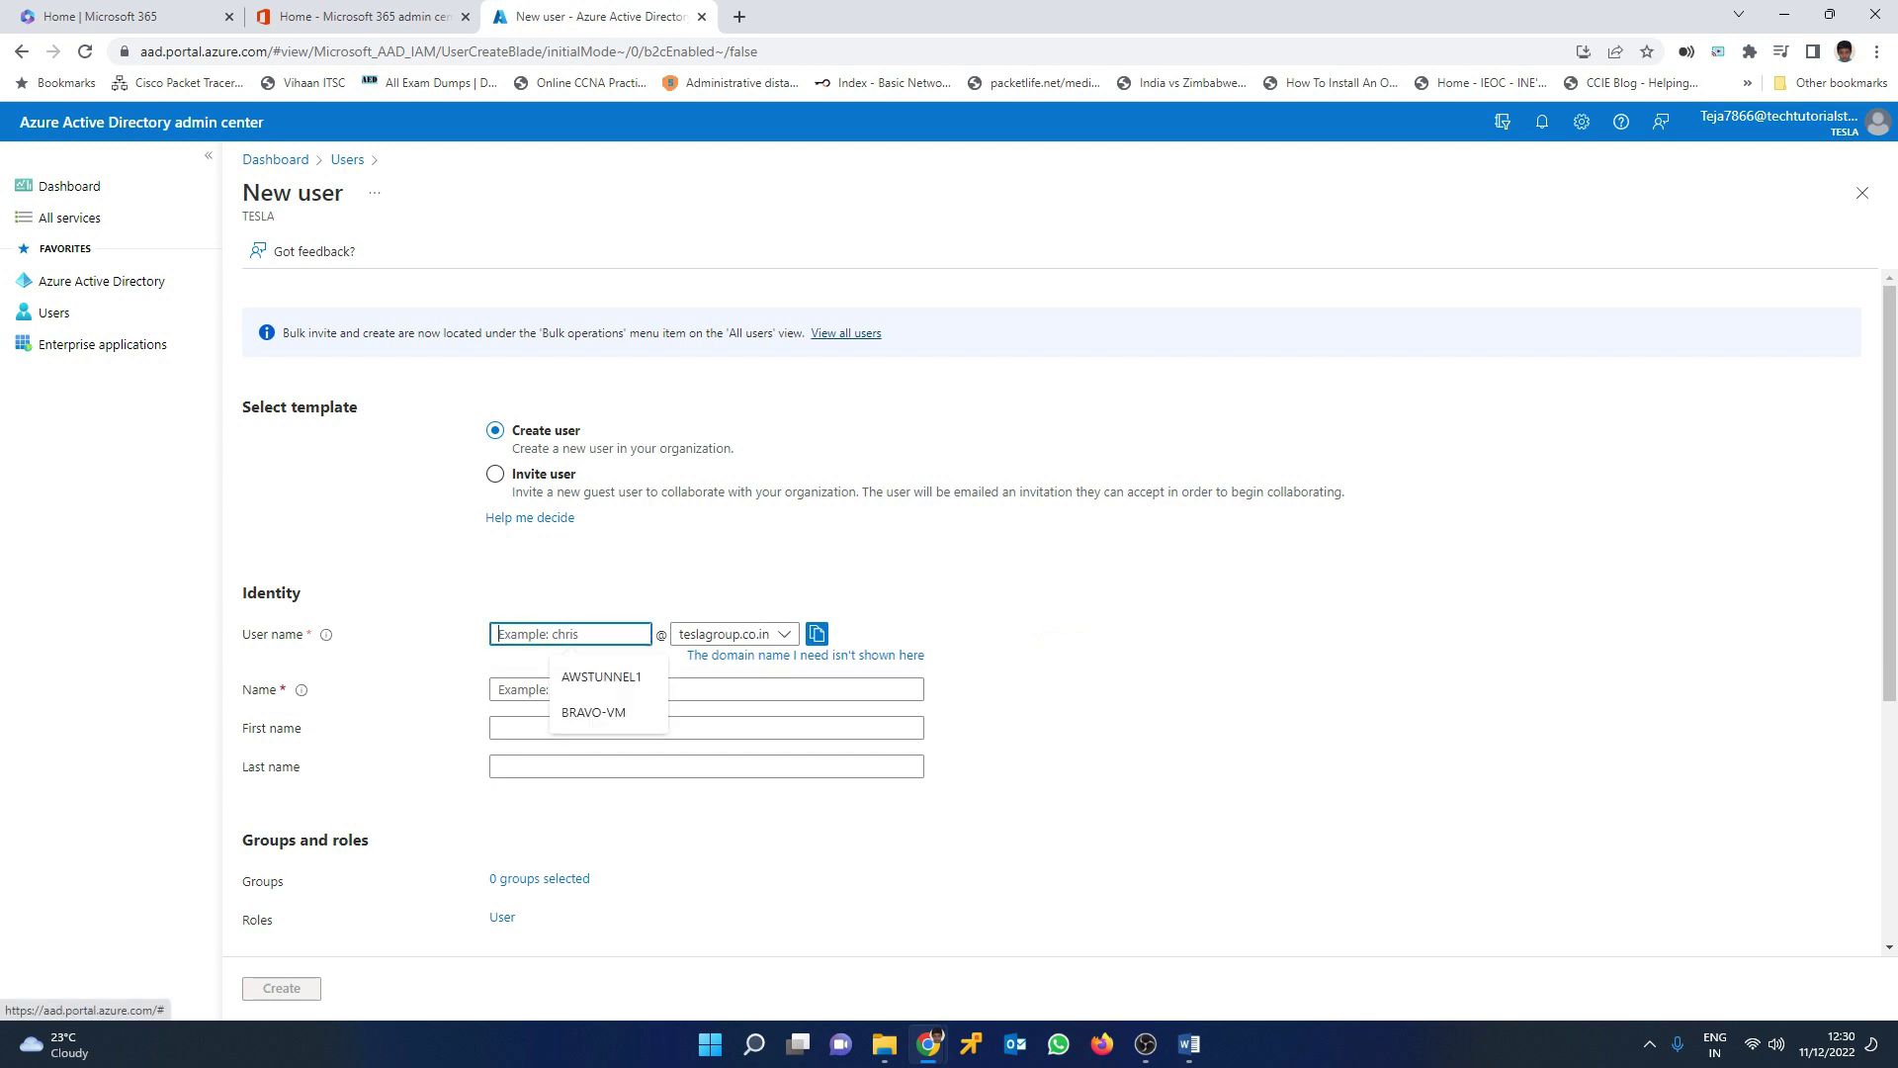
{"action": "type", "text": "ammu"}
{"action": "key", "text": "Tab"}
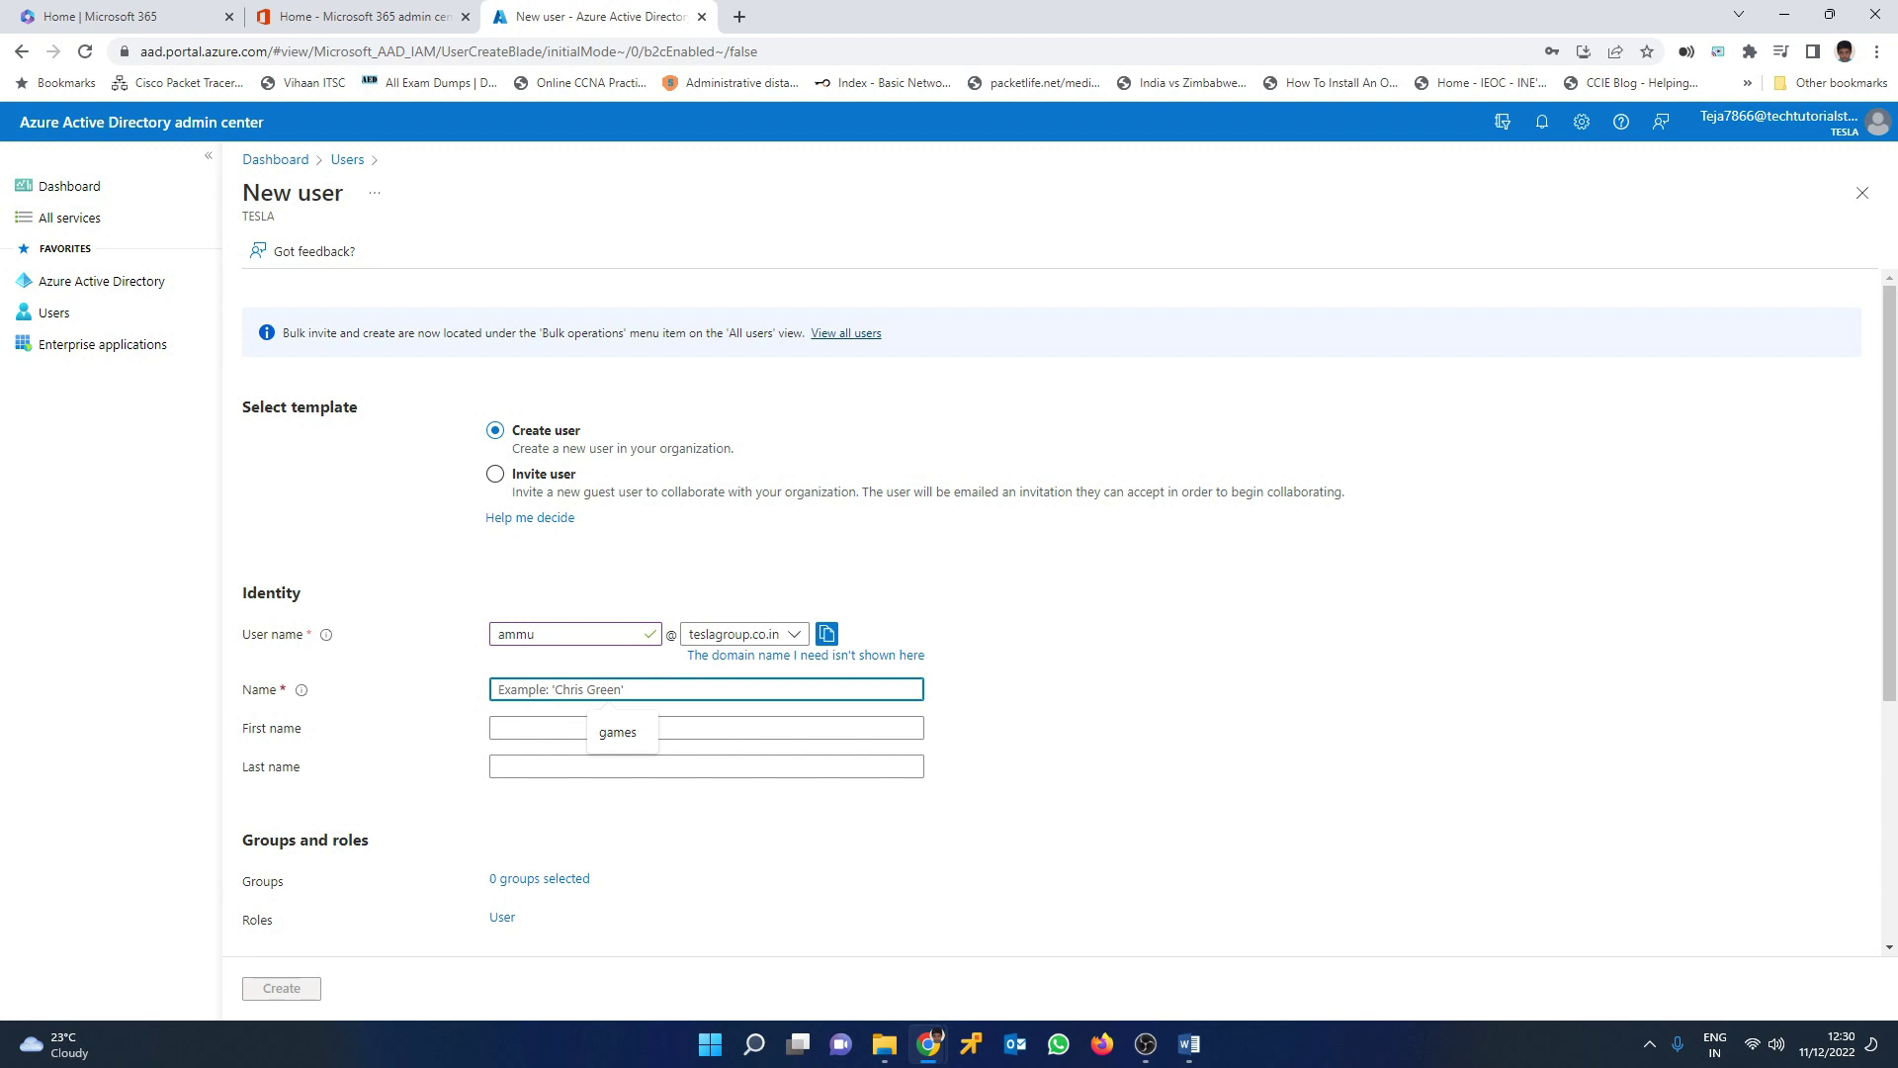
{"action": "type", "text": "AMMU B"}
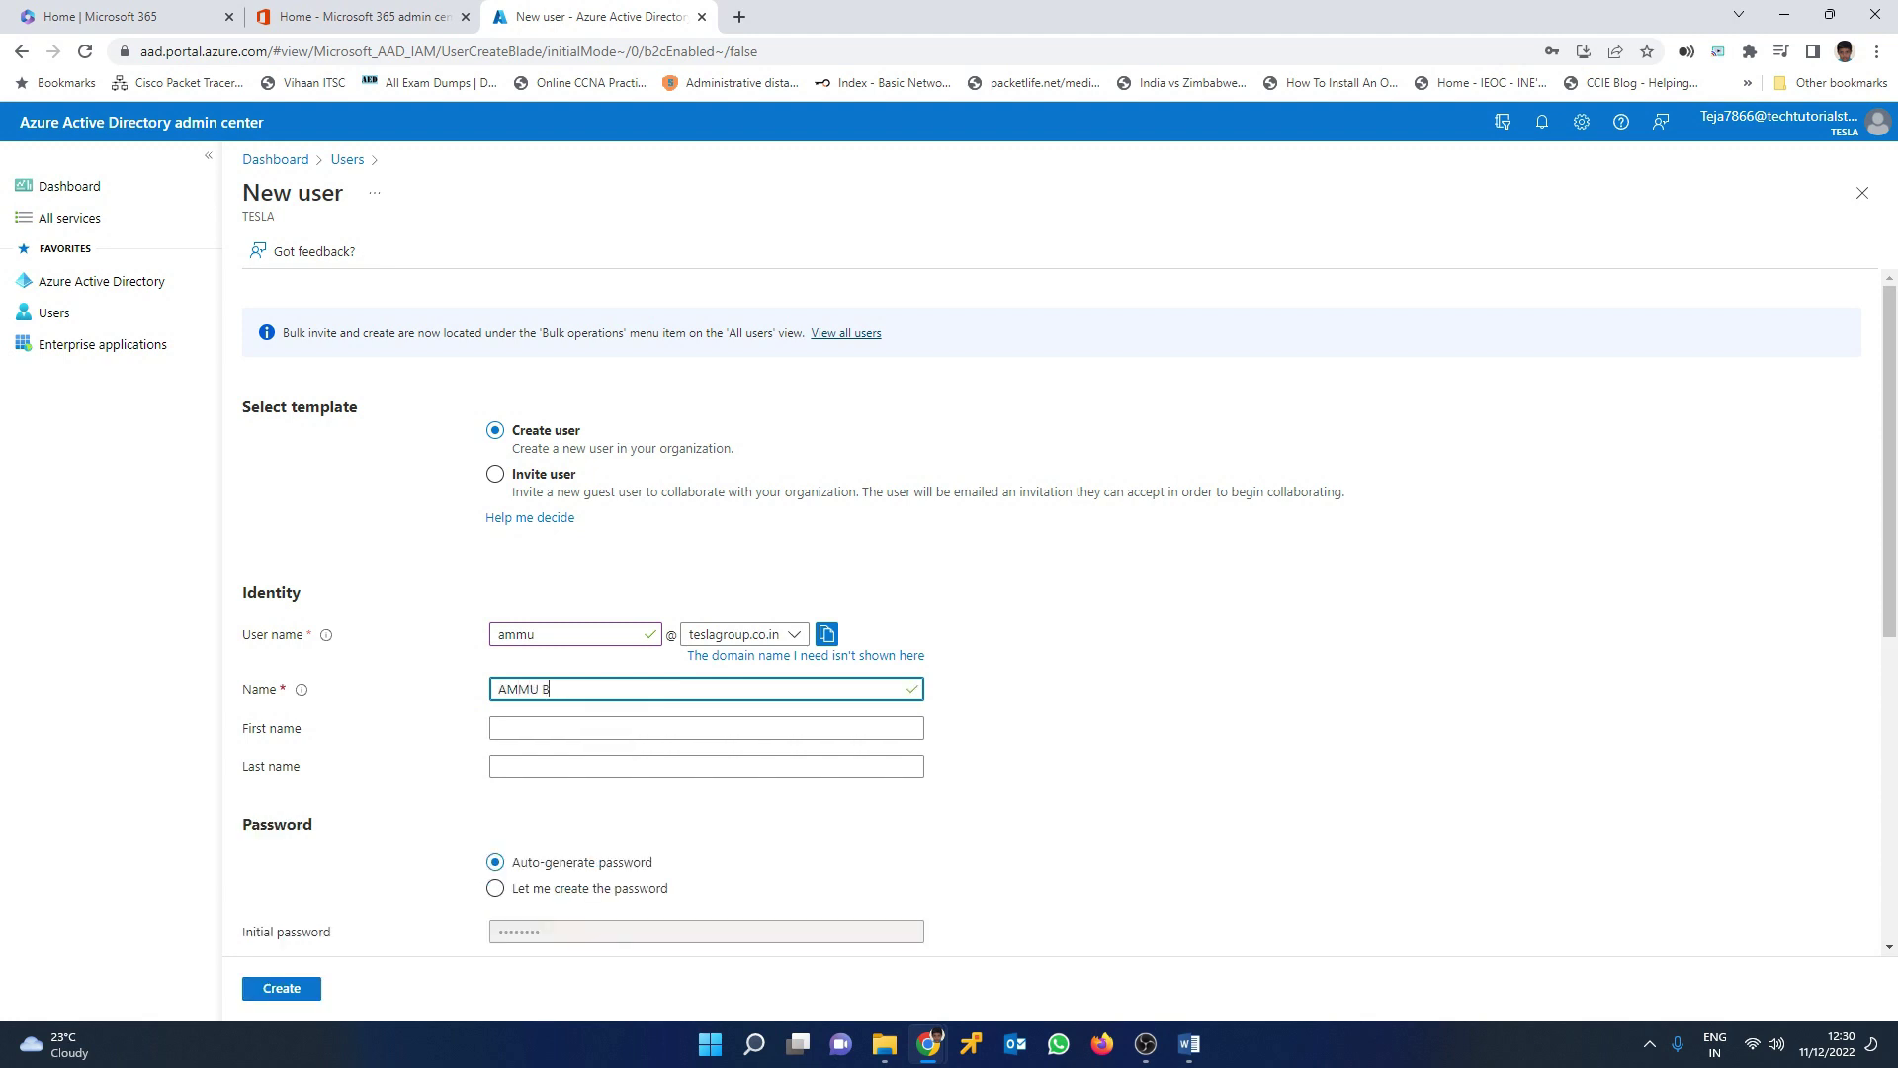
{"action": "key", "text": "Tab"}
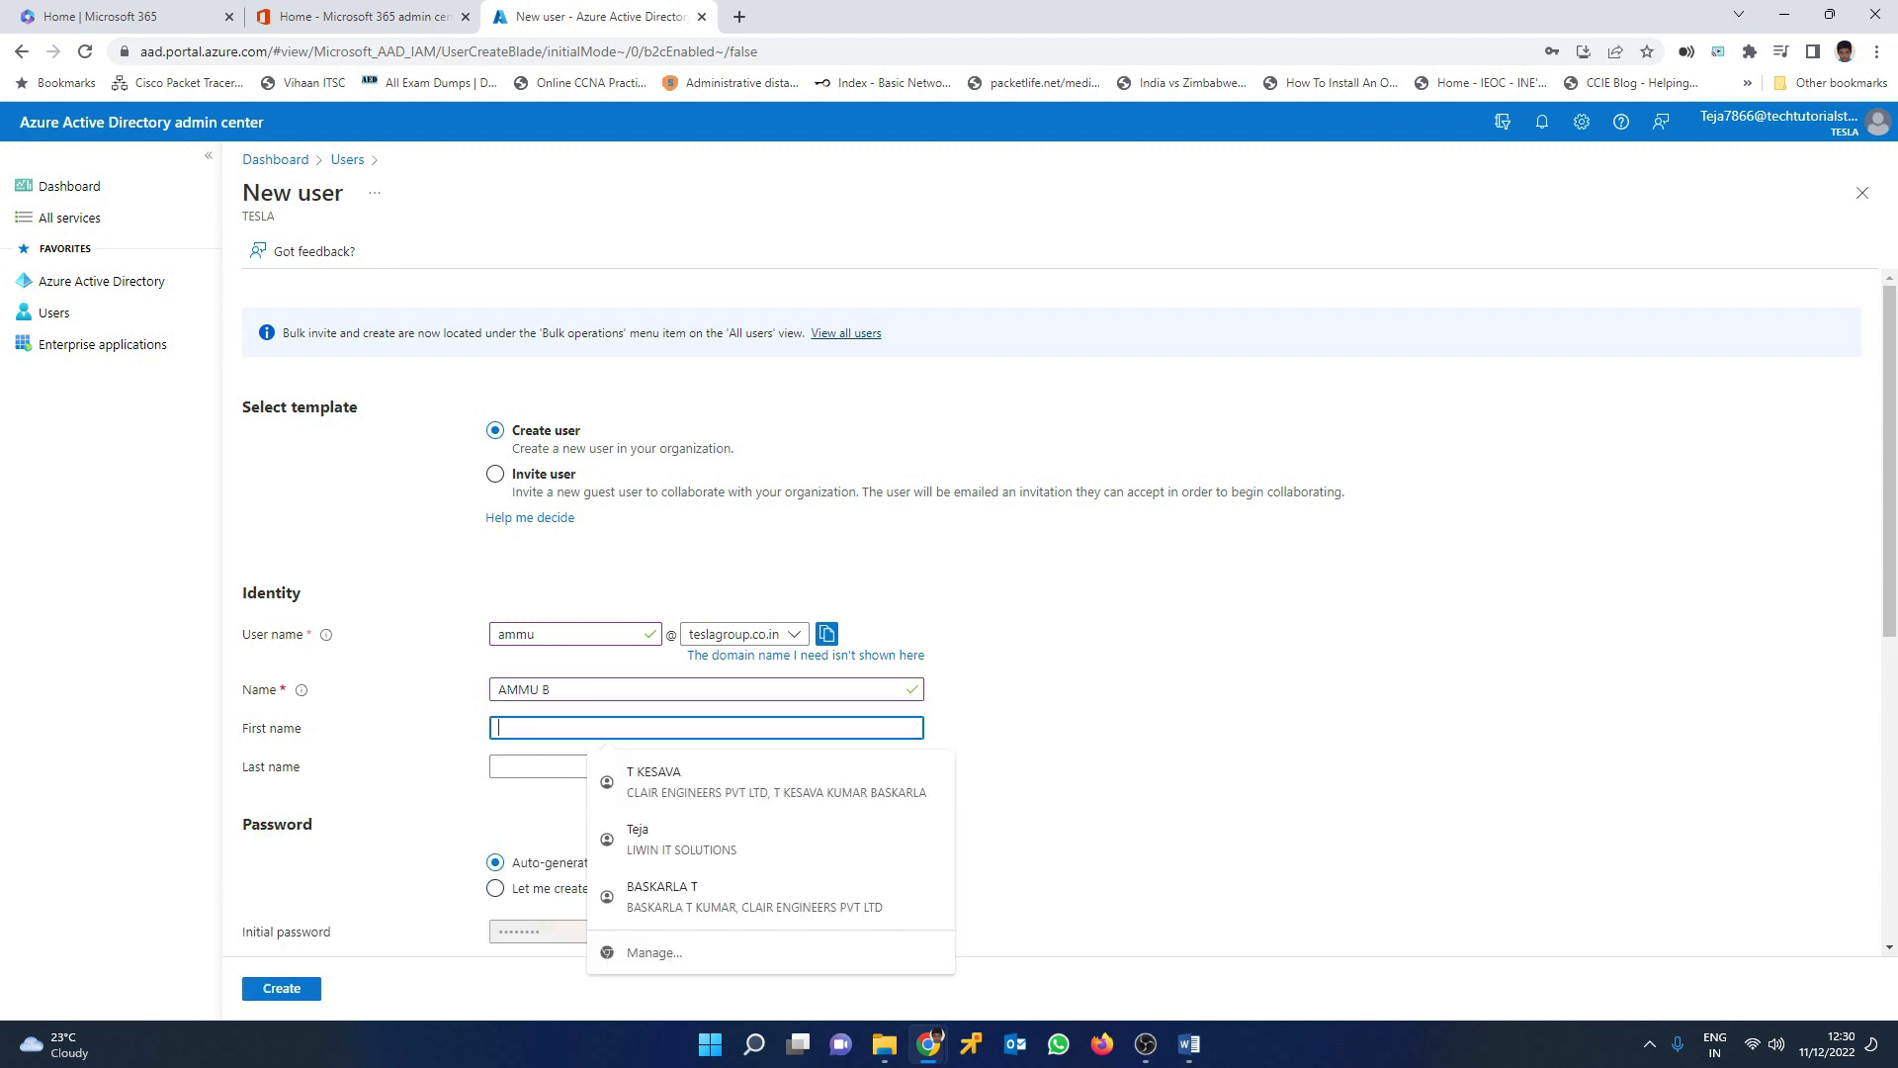
{"action": "scroll", "coordinate": [1038, 594], "scroll_direction": "down", "scroll_amount": 1}
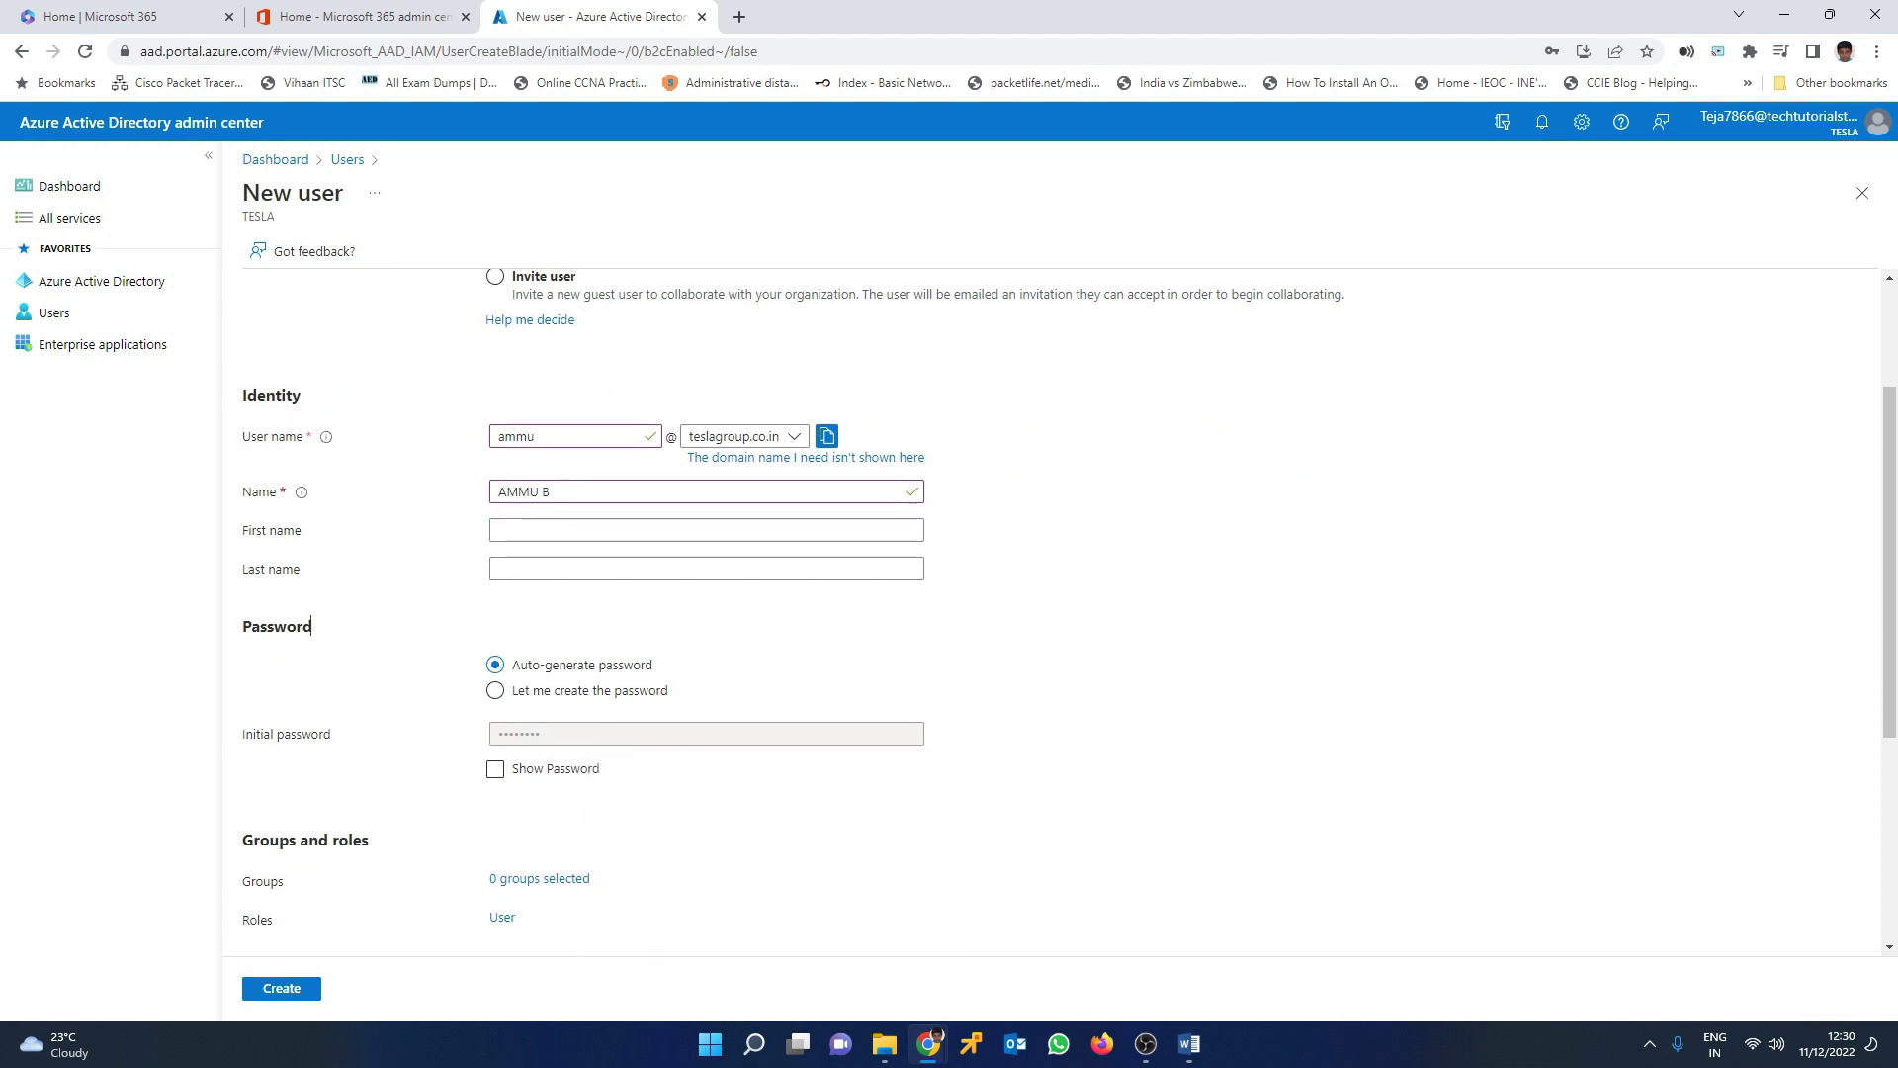
{"action": "left_click", "coordinate": [741, 437]}
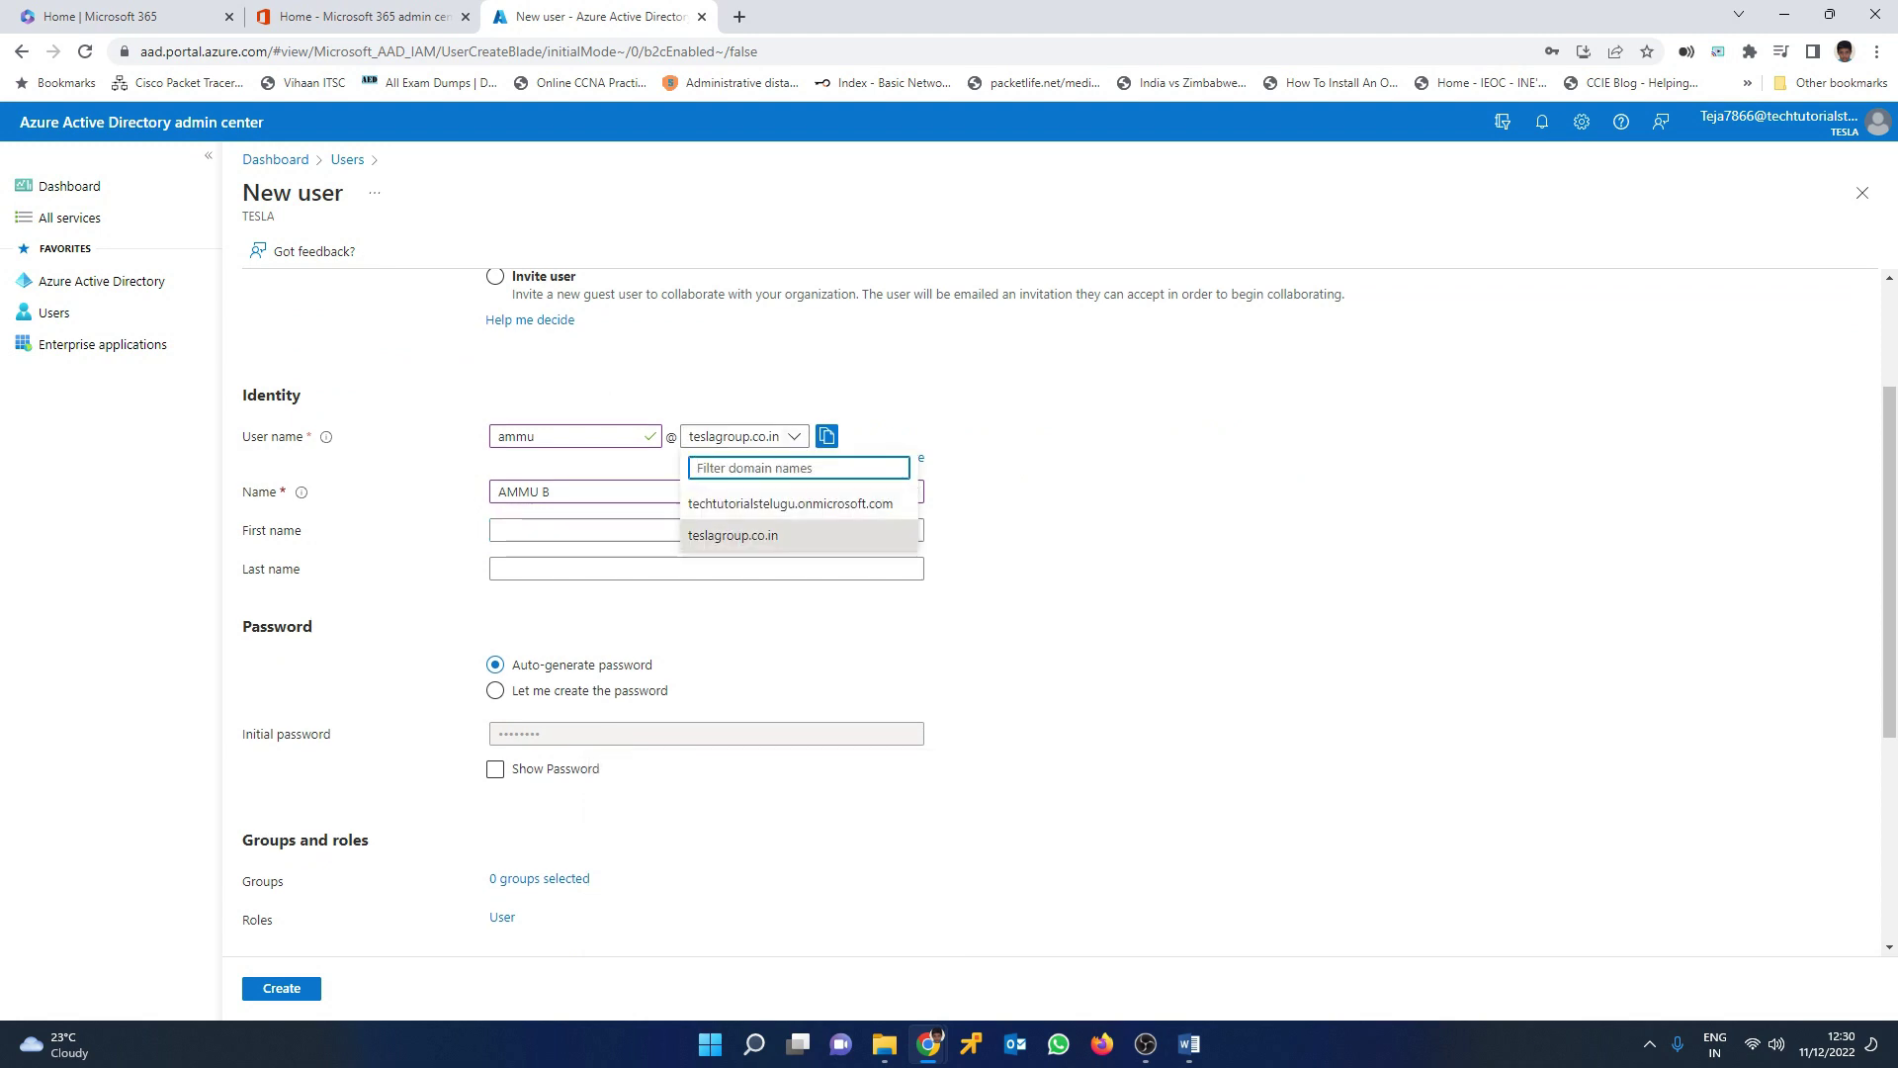
{"action": "left_click", "coordinate": [734, 534]}
{"action": "scroll", "coordinate": [1038, 594], "scroll_direction": "down", "scroll_amount": 1}
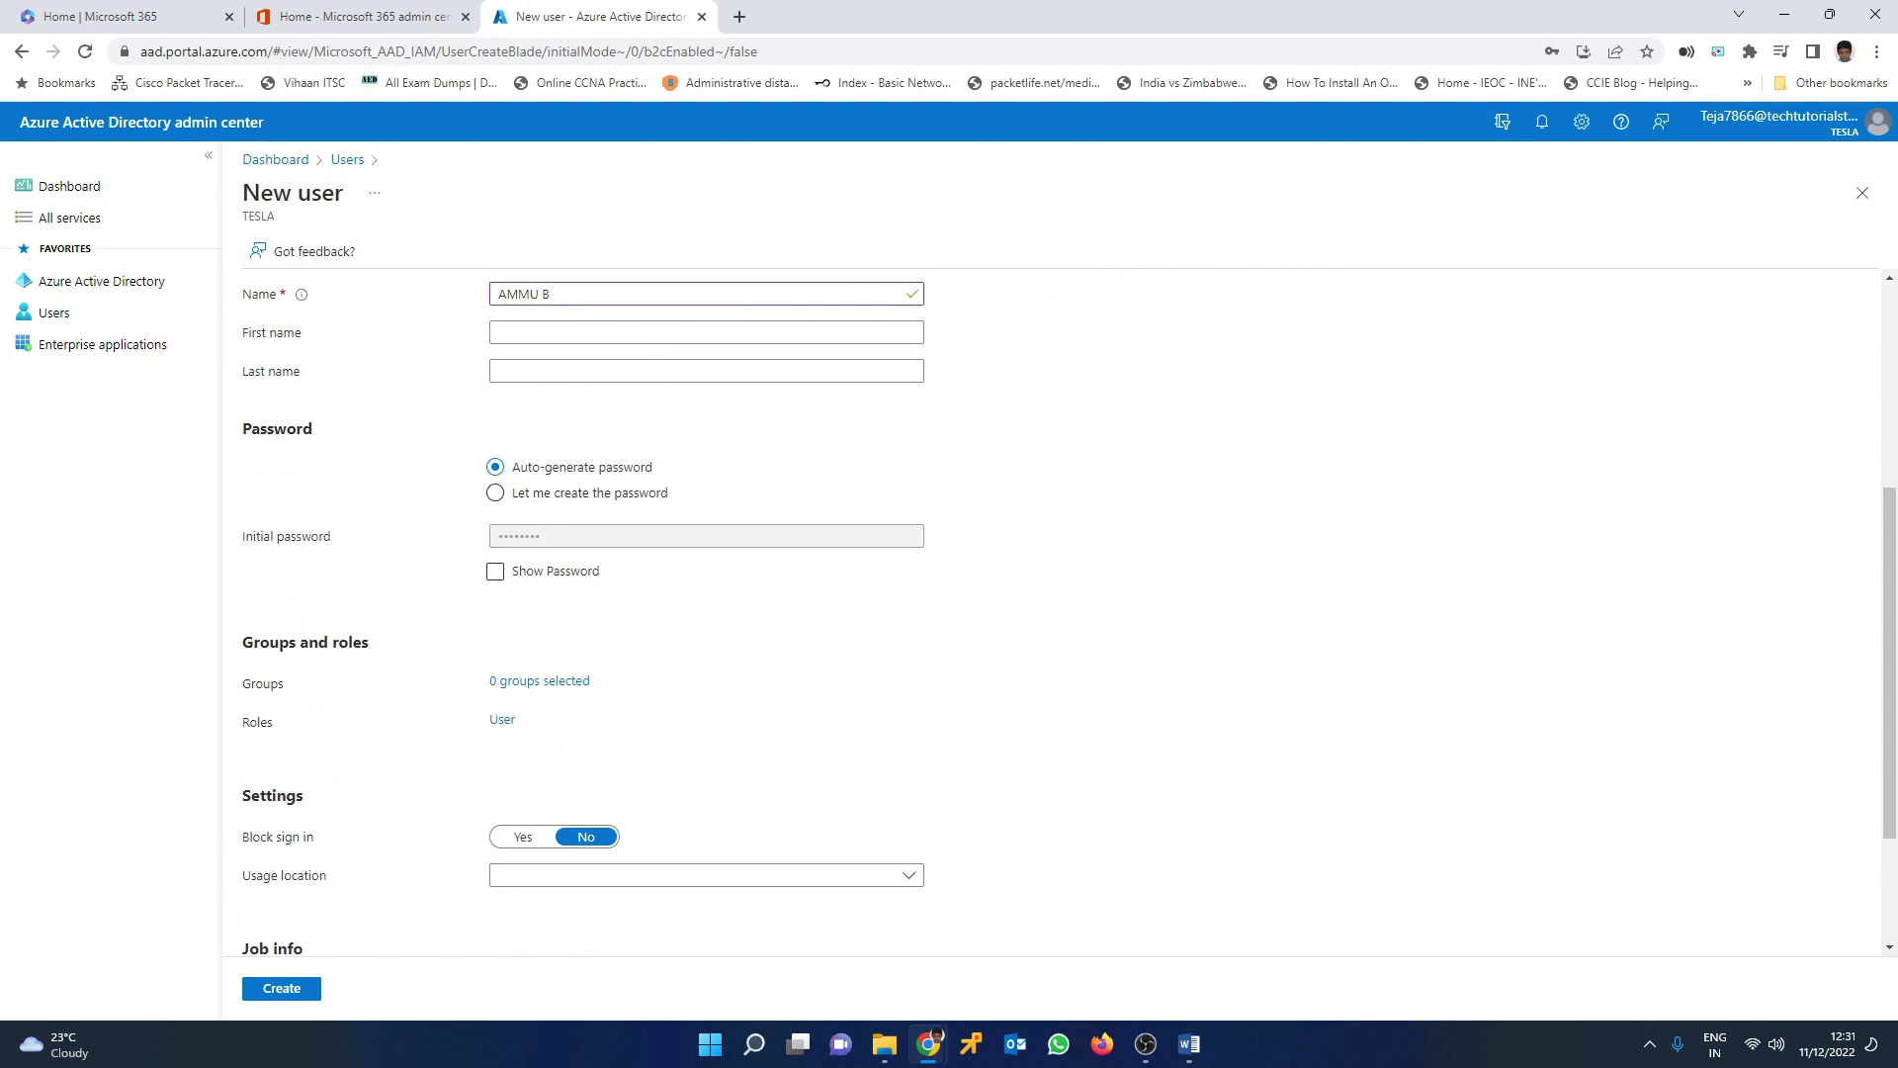
{"action": "left_click", "coordinate": [495, 492]}
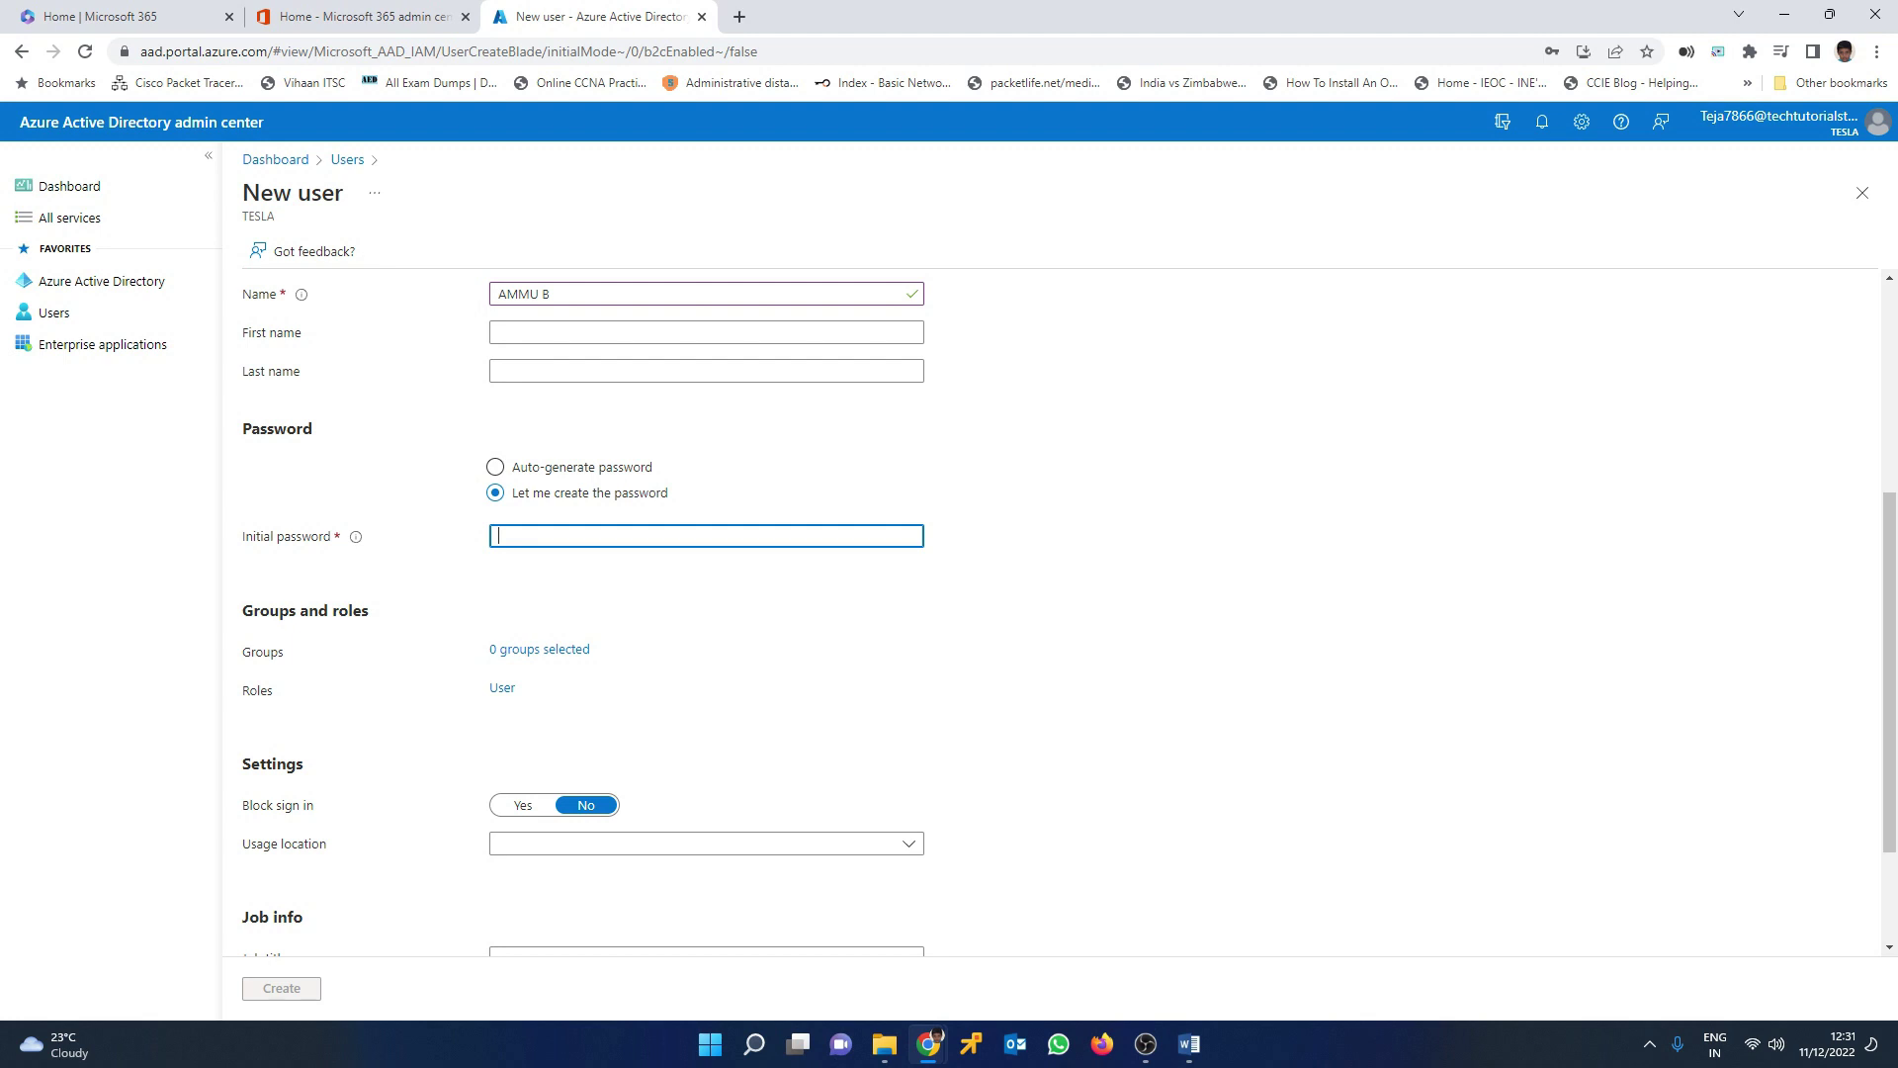
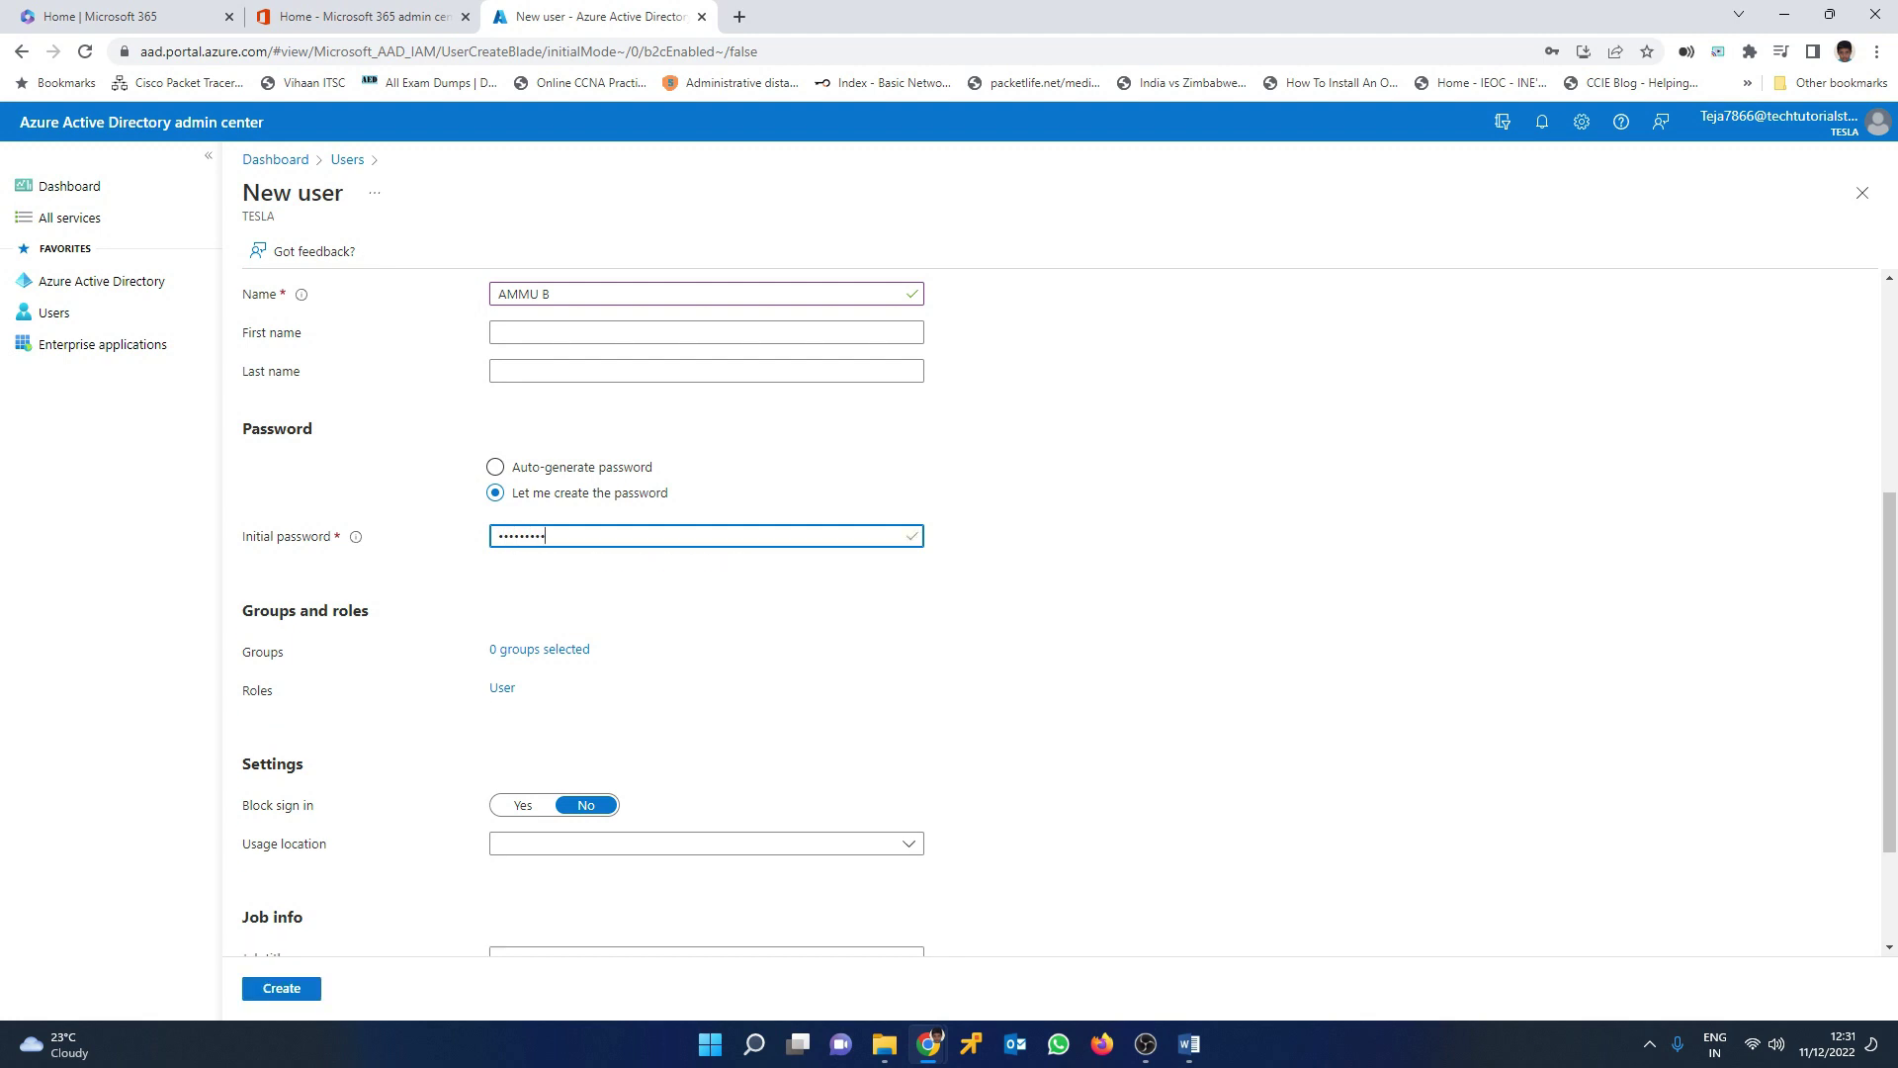
{"action": "scroll", "coordinate": [1068, 613], "scroll_direction": "down", "scroll_amount": 2}
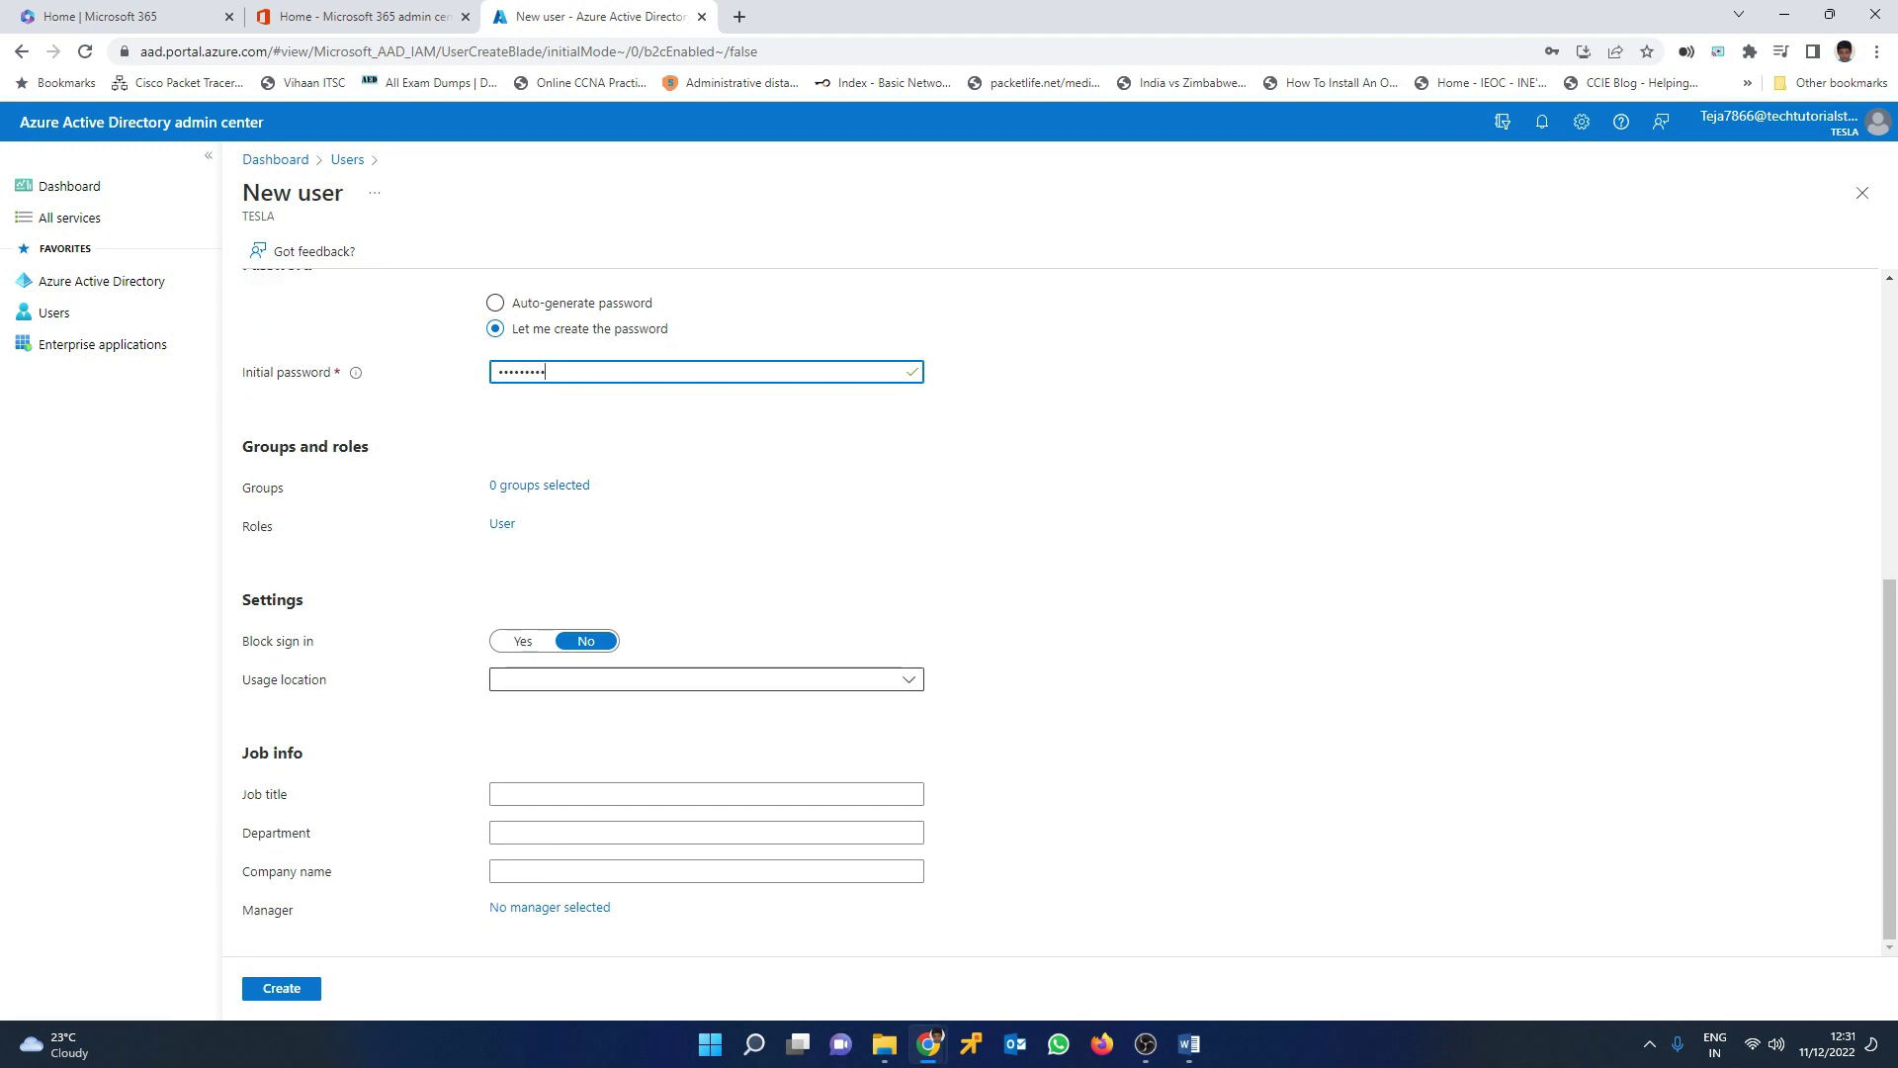
Step: Set usage location to India, create AMMU B, and refresh to show five users
{"action": "left_click", "coordinate": [706, 679]}
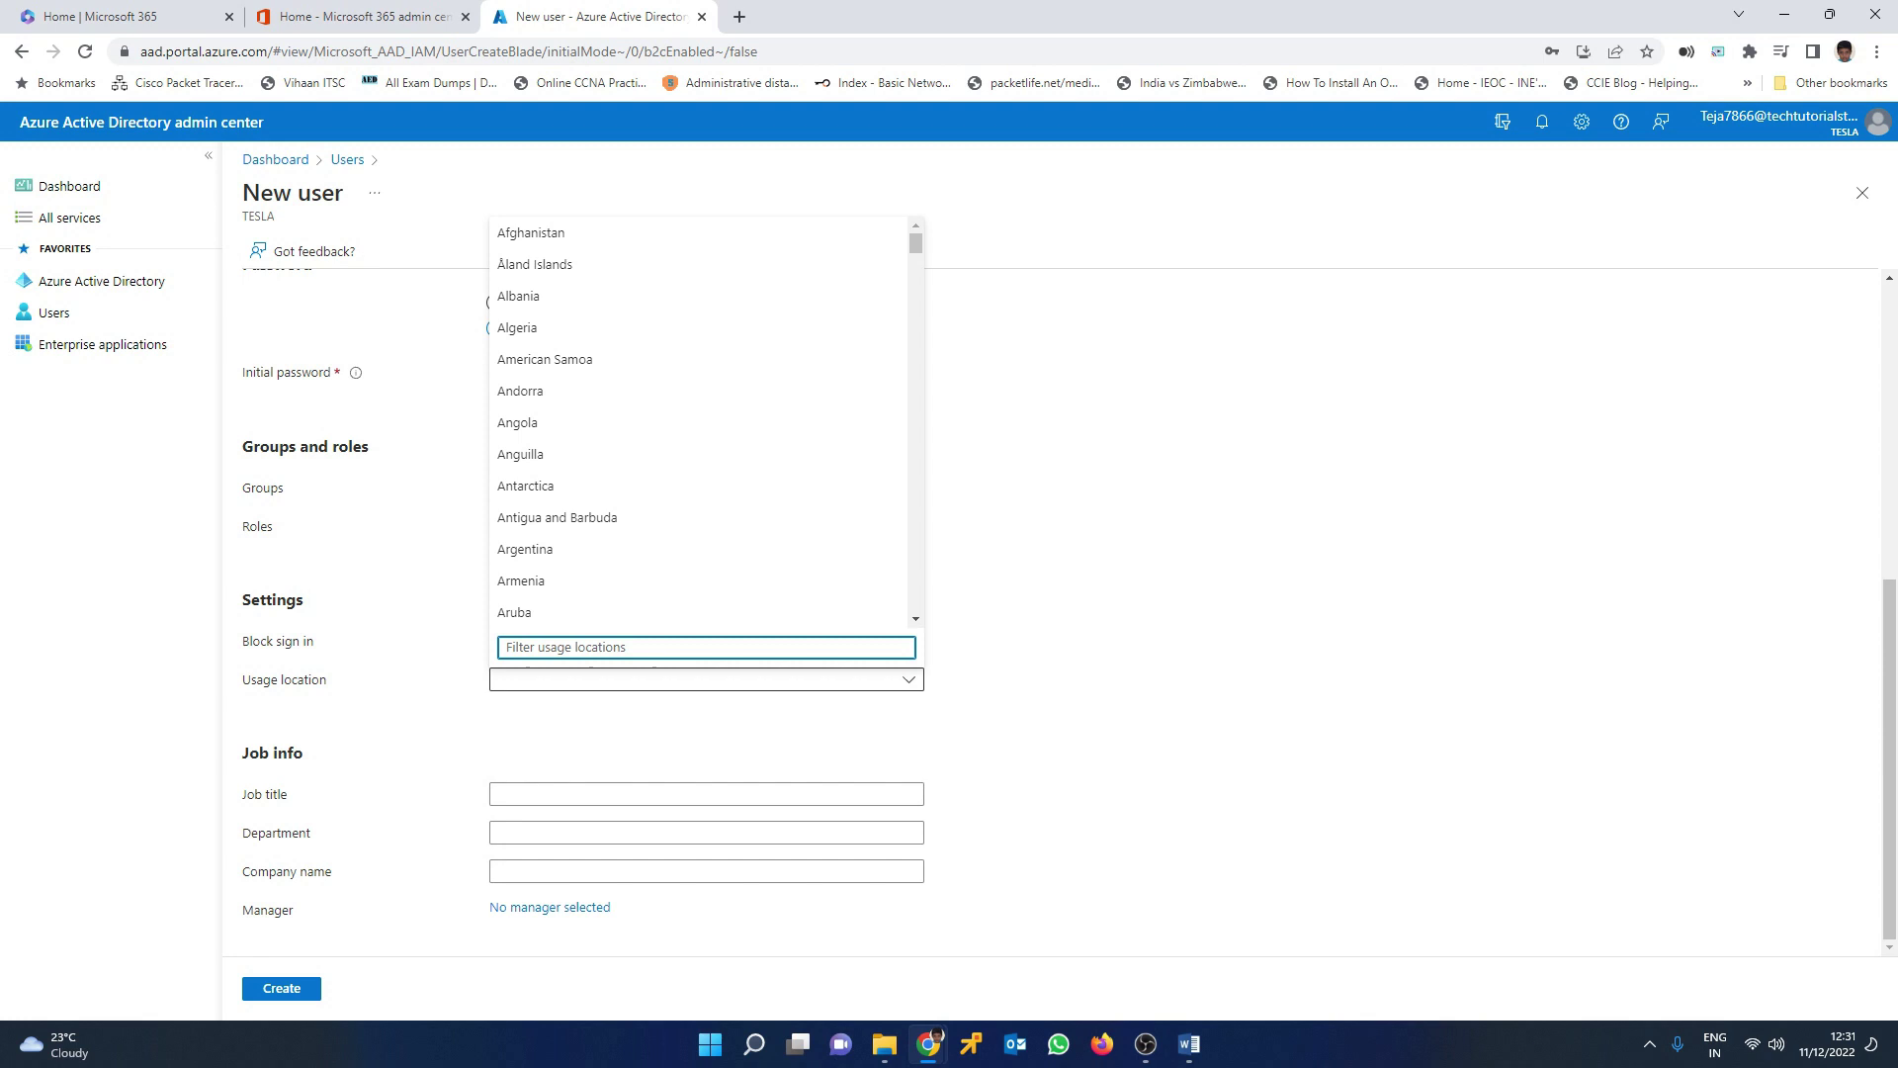
{"action": "type", "text": "ind"}
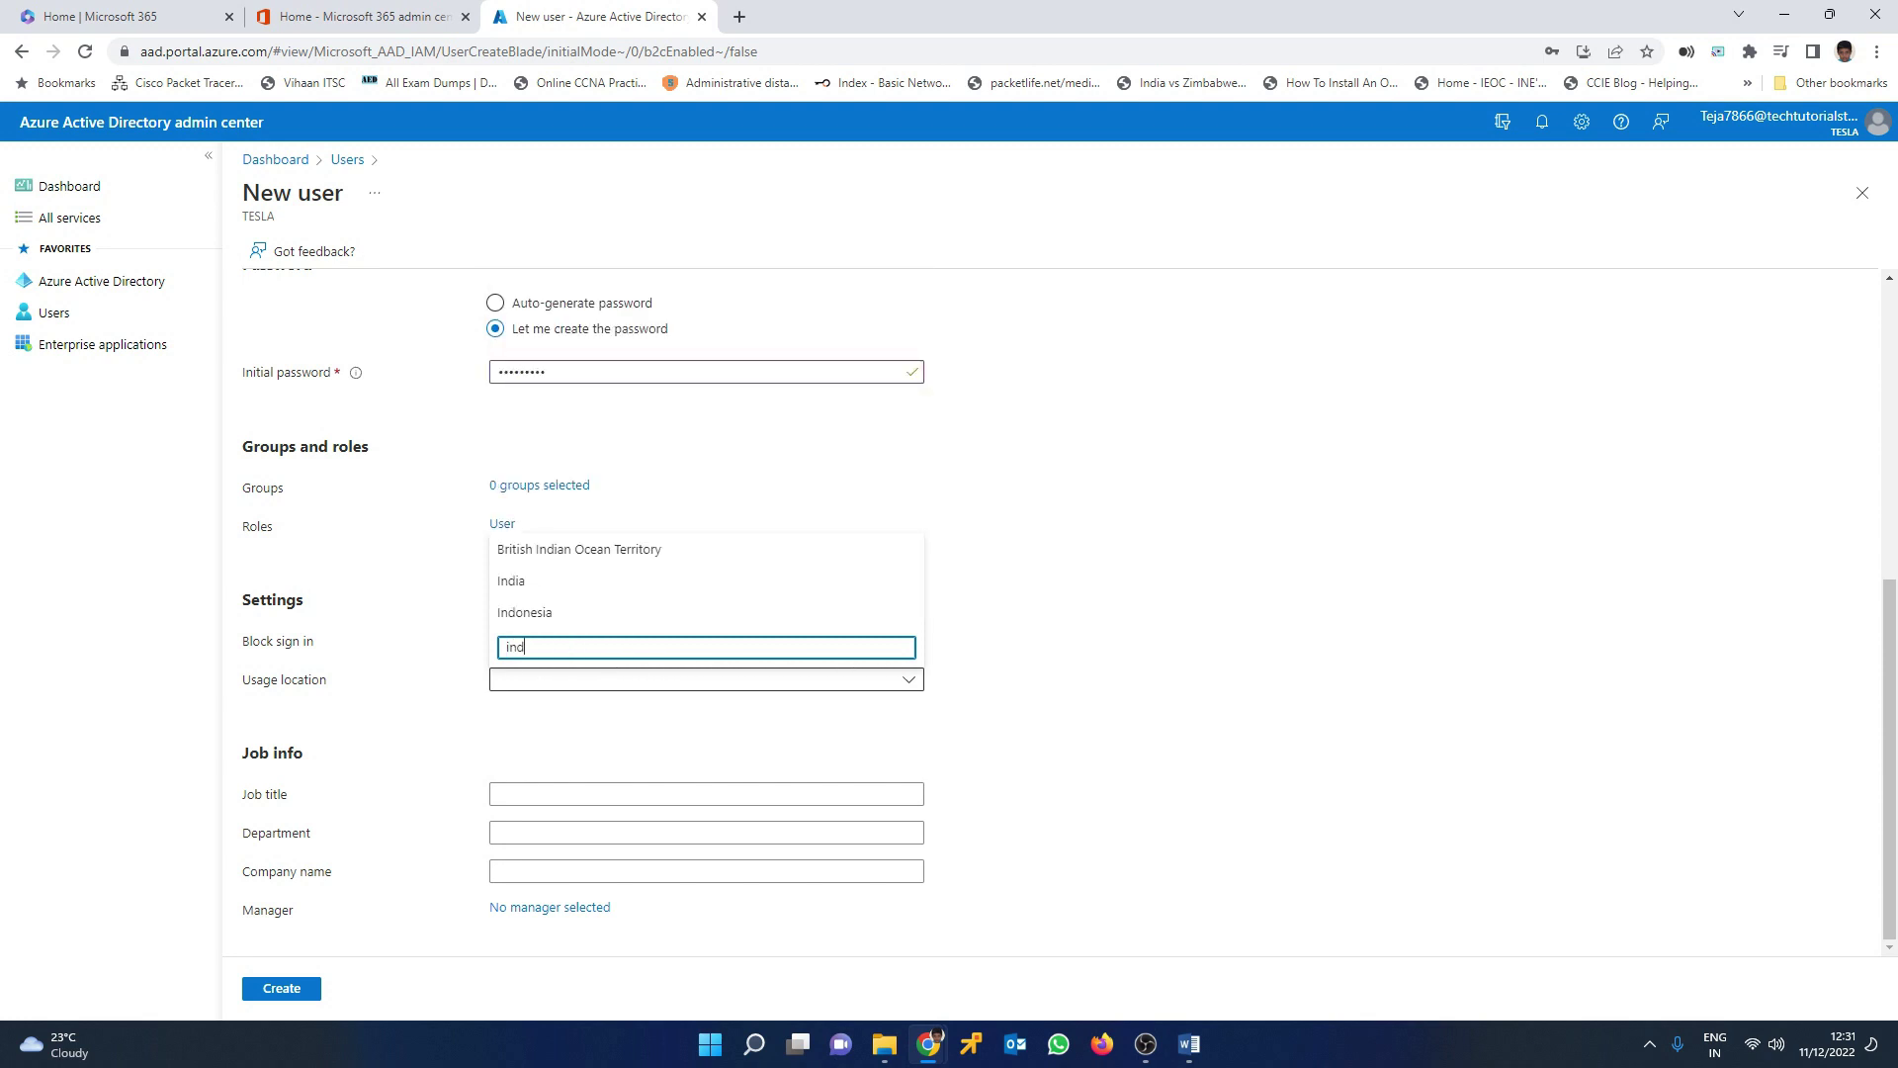
{"action": "key", "text": "Down"}
{"action": "key", "text": "Down"}
{"action": "key", "text": "Return"}
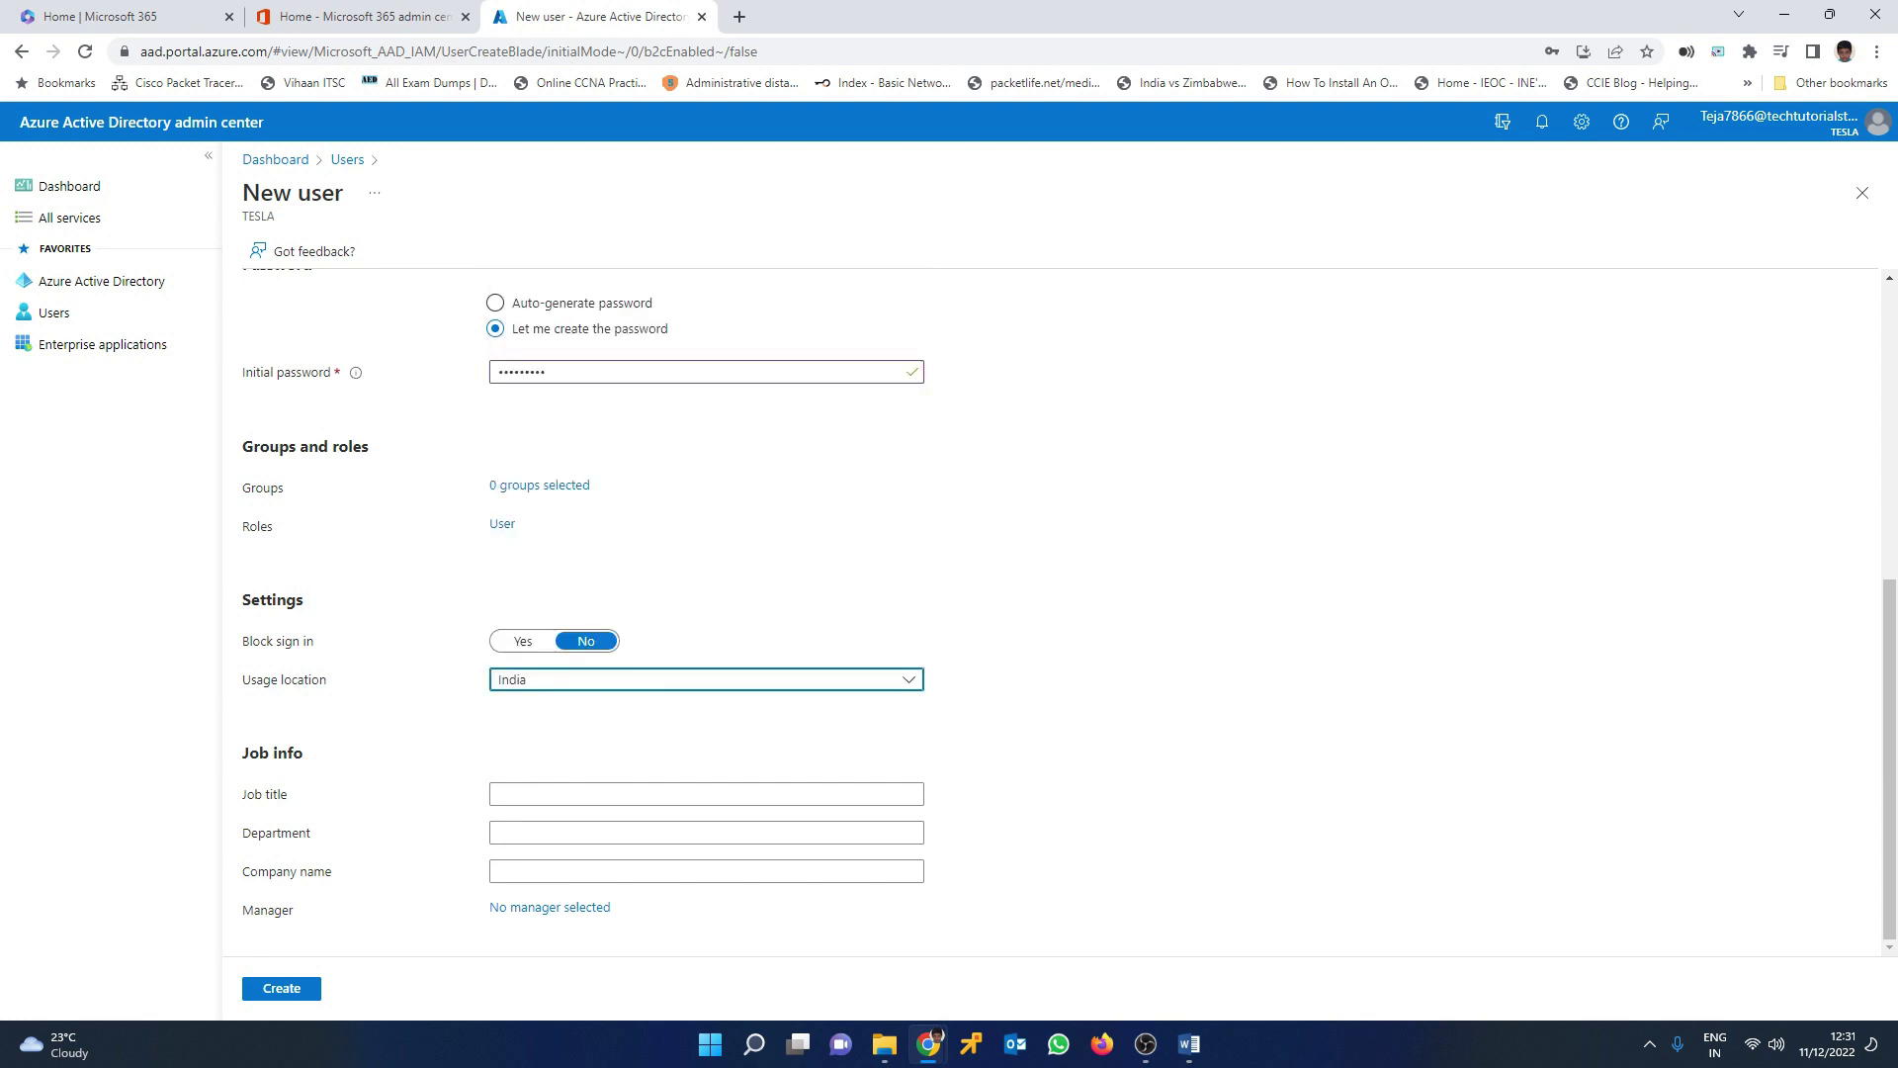
{"action": "left_click", "coordinate": [282, 987]}
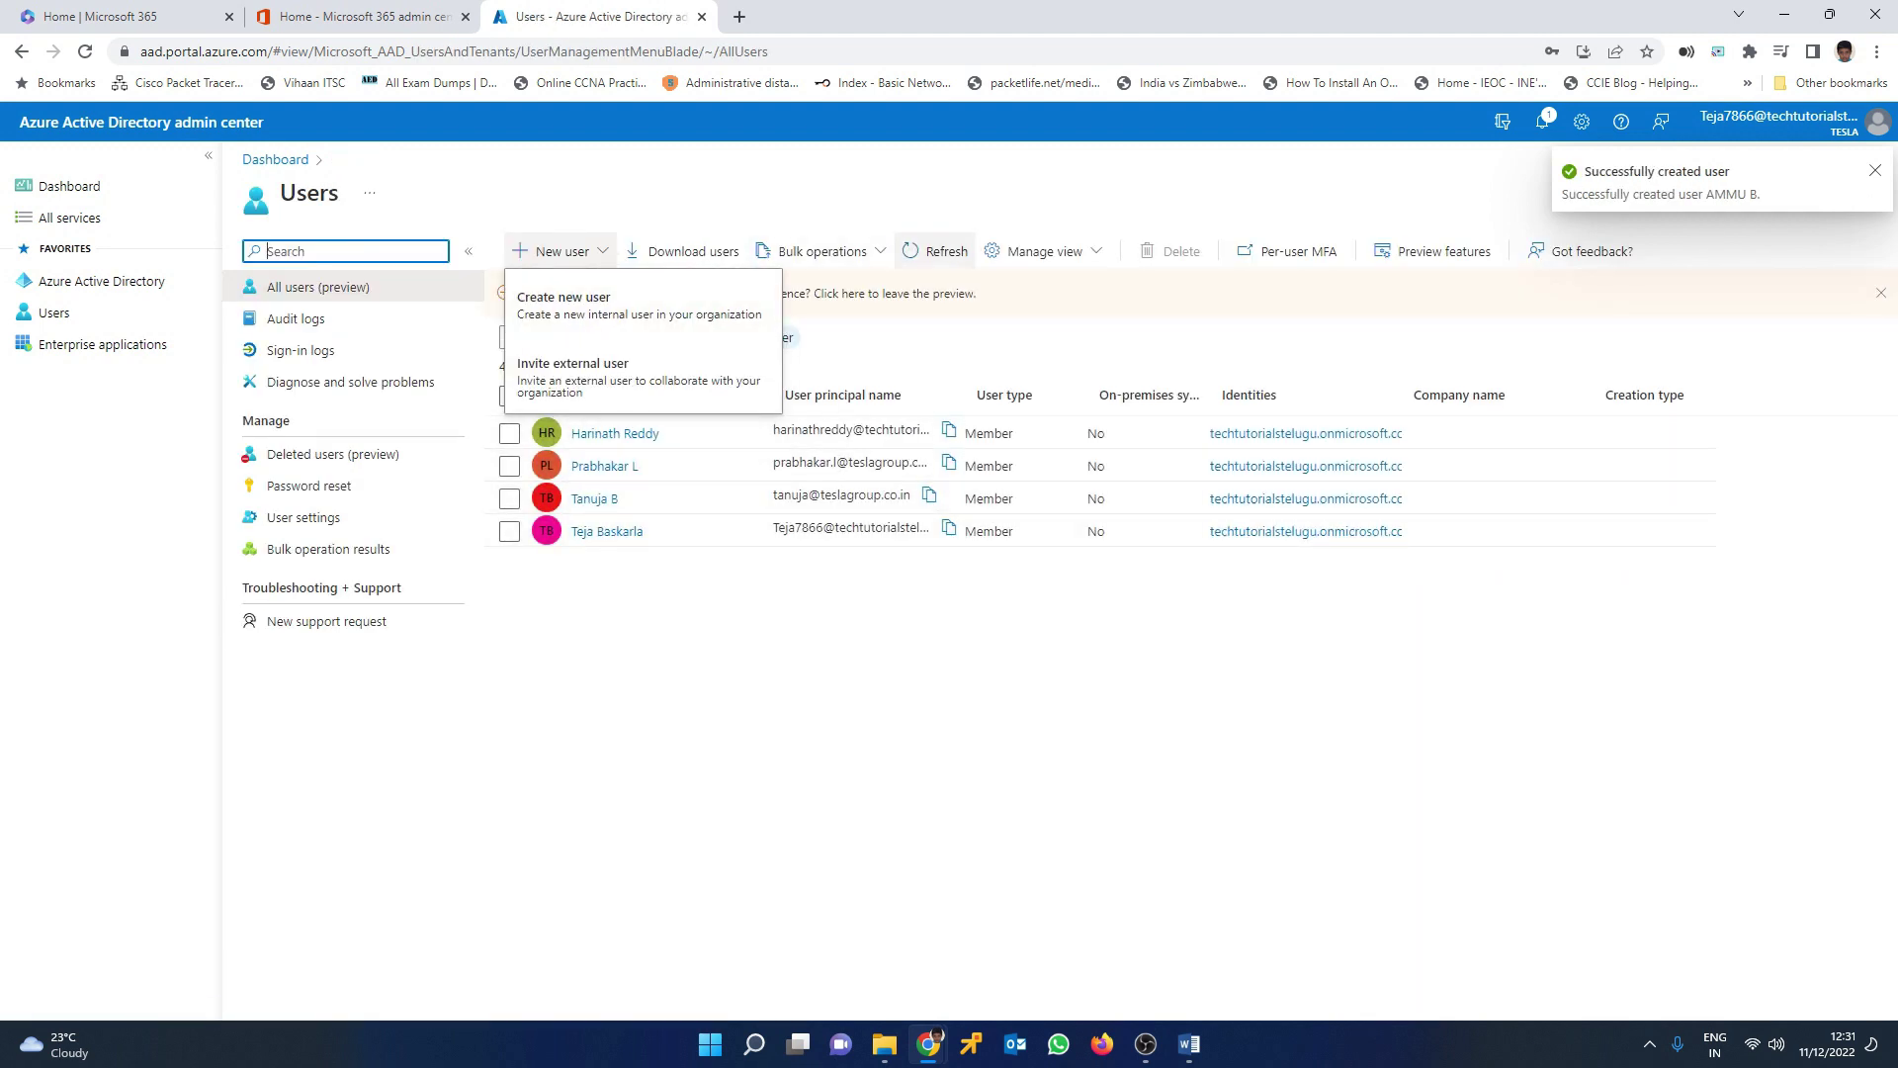
{"action": "left_click", "coordinate": [938, 250]}
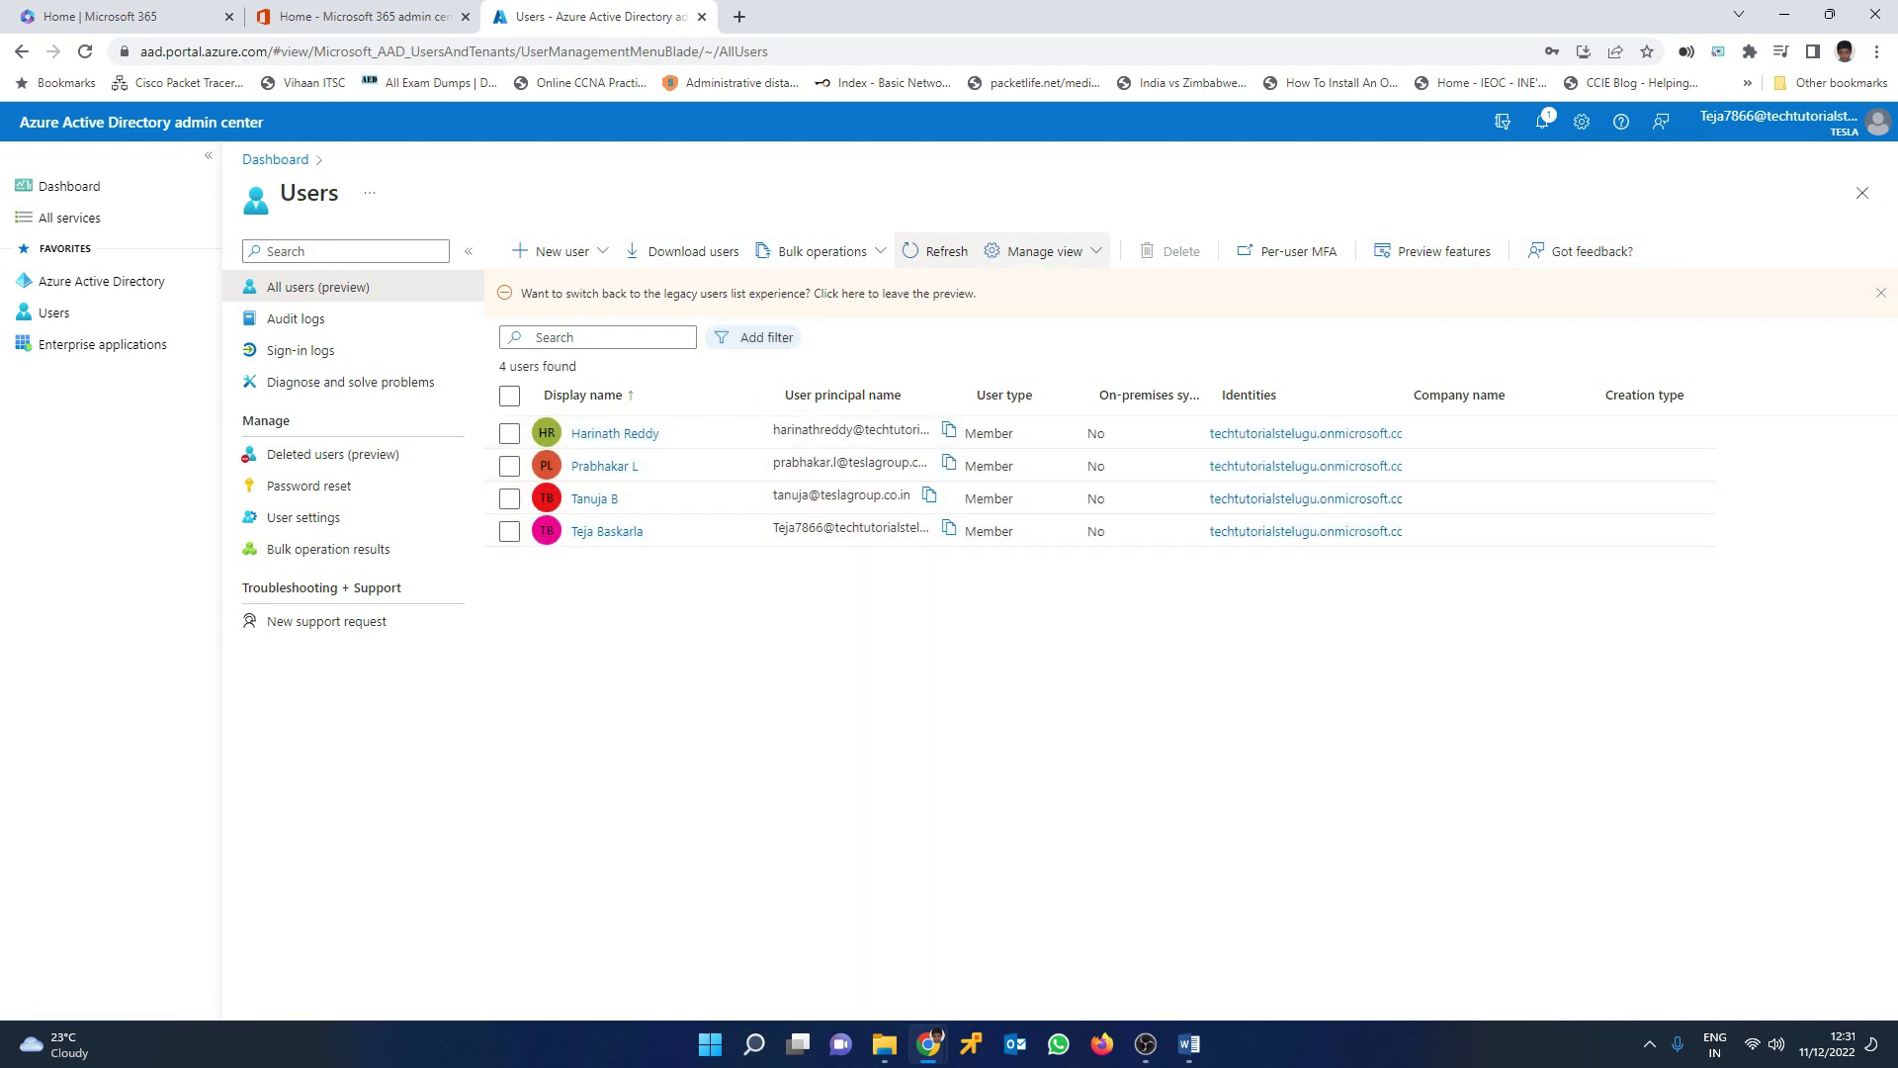
{"action": "left_click", "coordinate": [937, 251]}
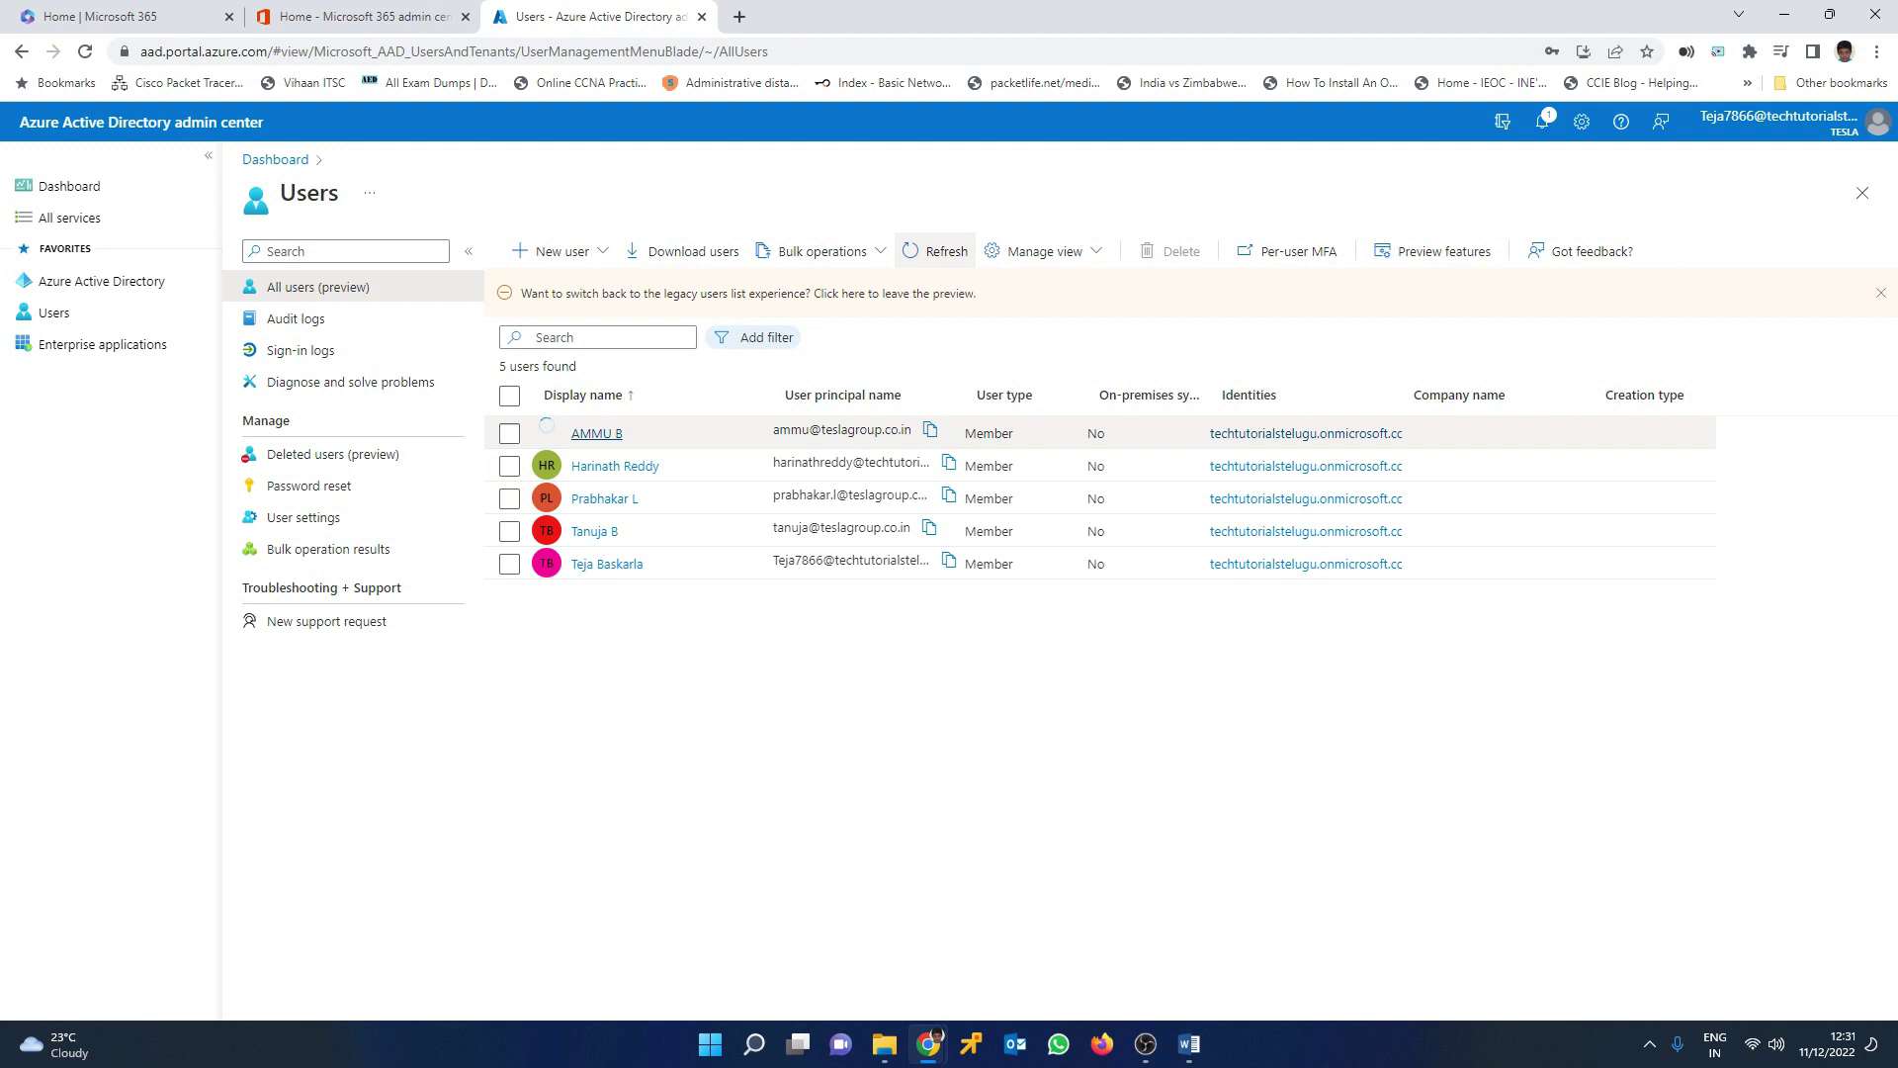
{"action": "left_click", "coordinate": [561, 251]}
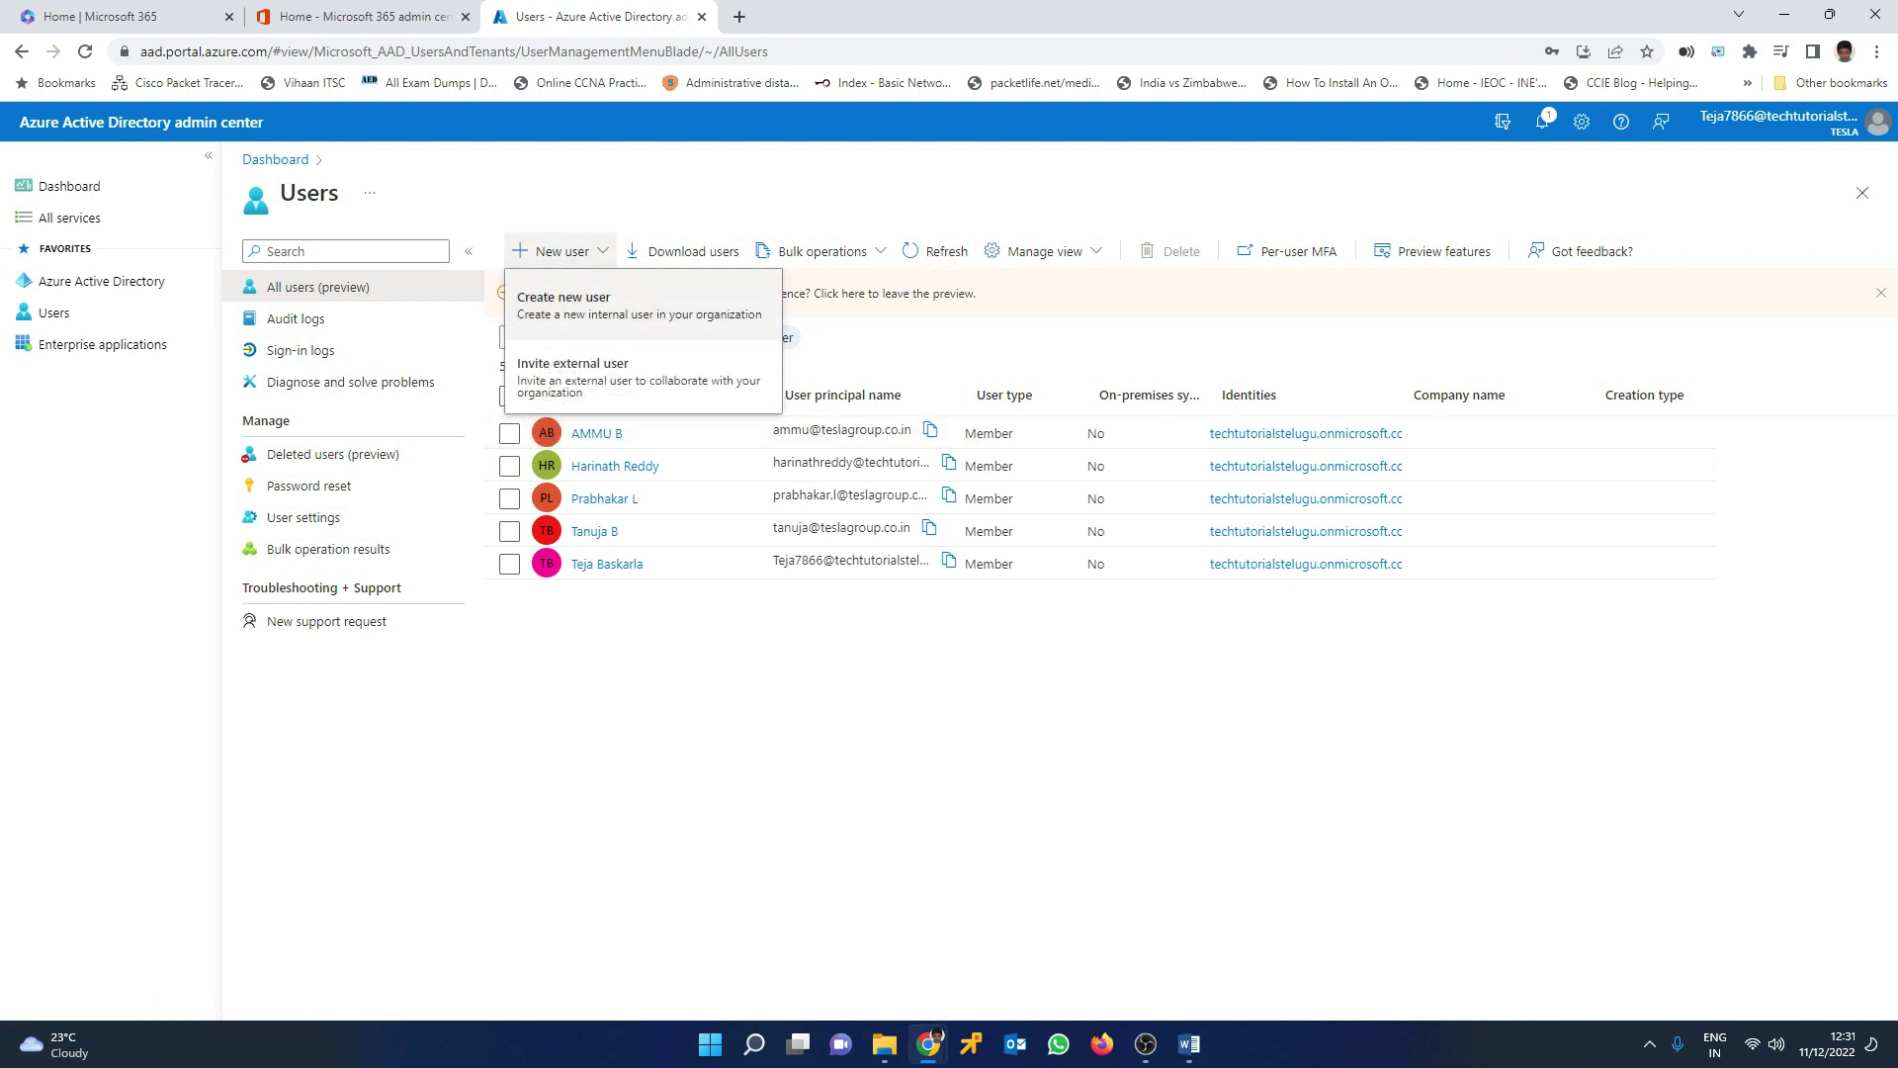
{"action": "left_click", "coordinate": [564, 301]}
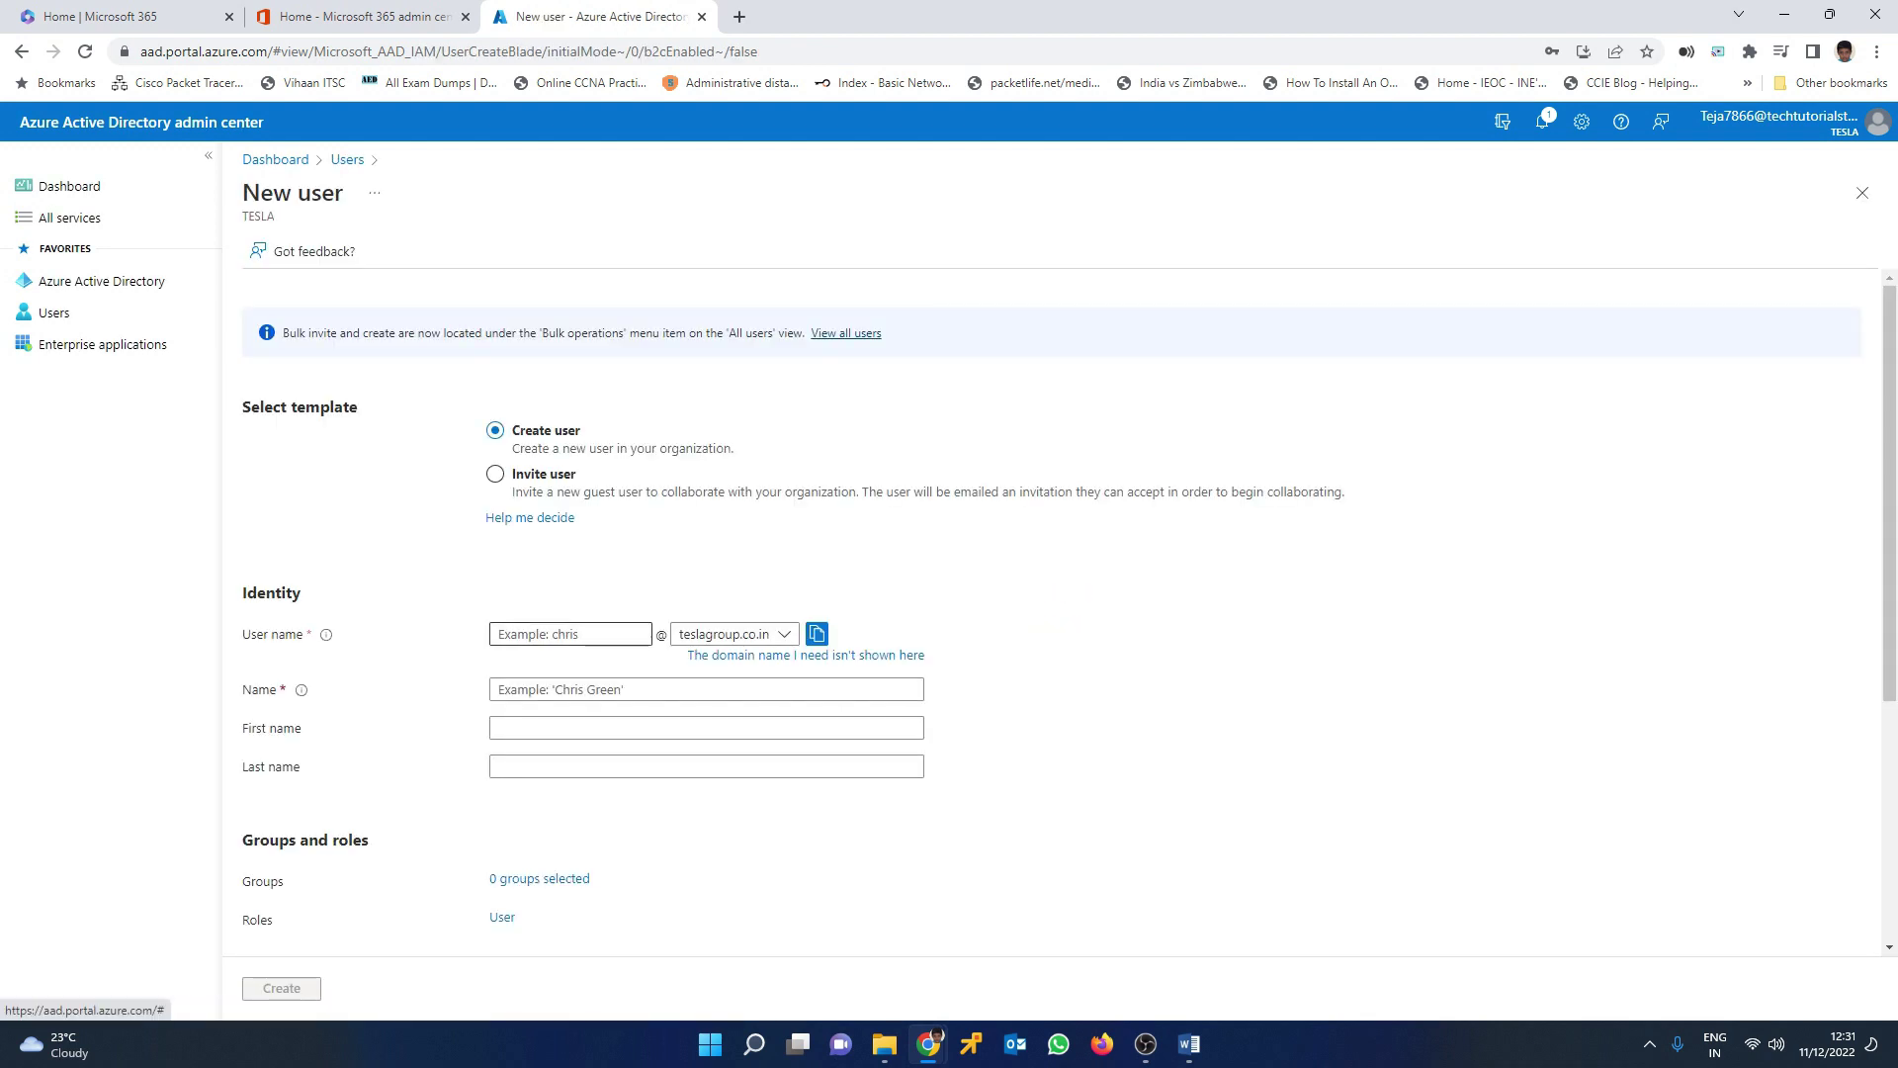
{"action": "type", "text": "sush"}
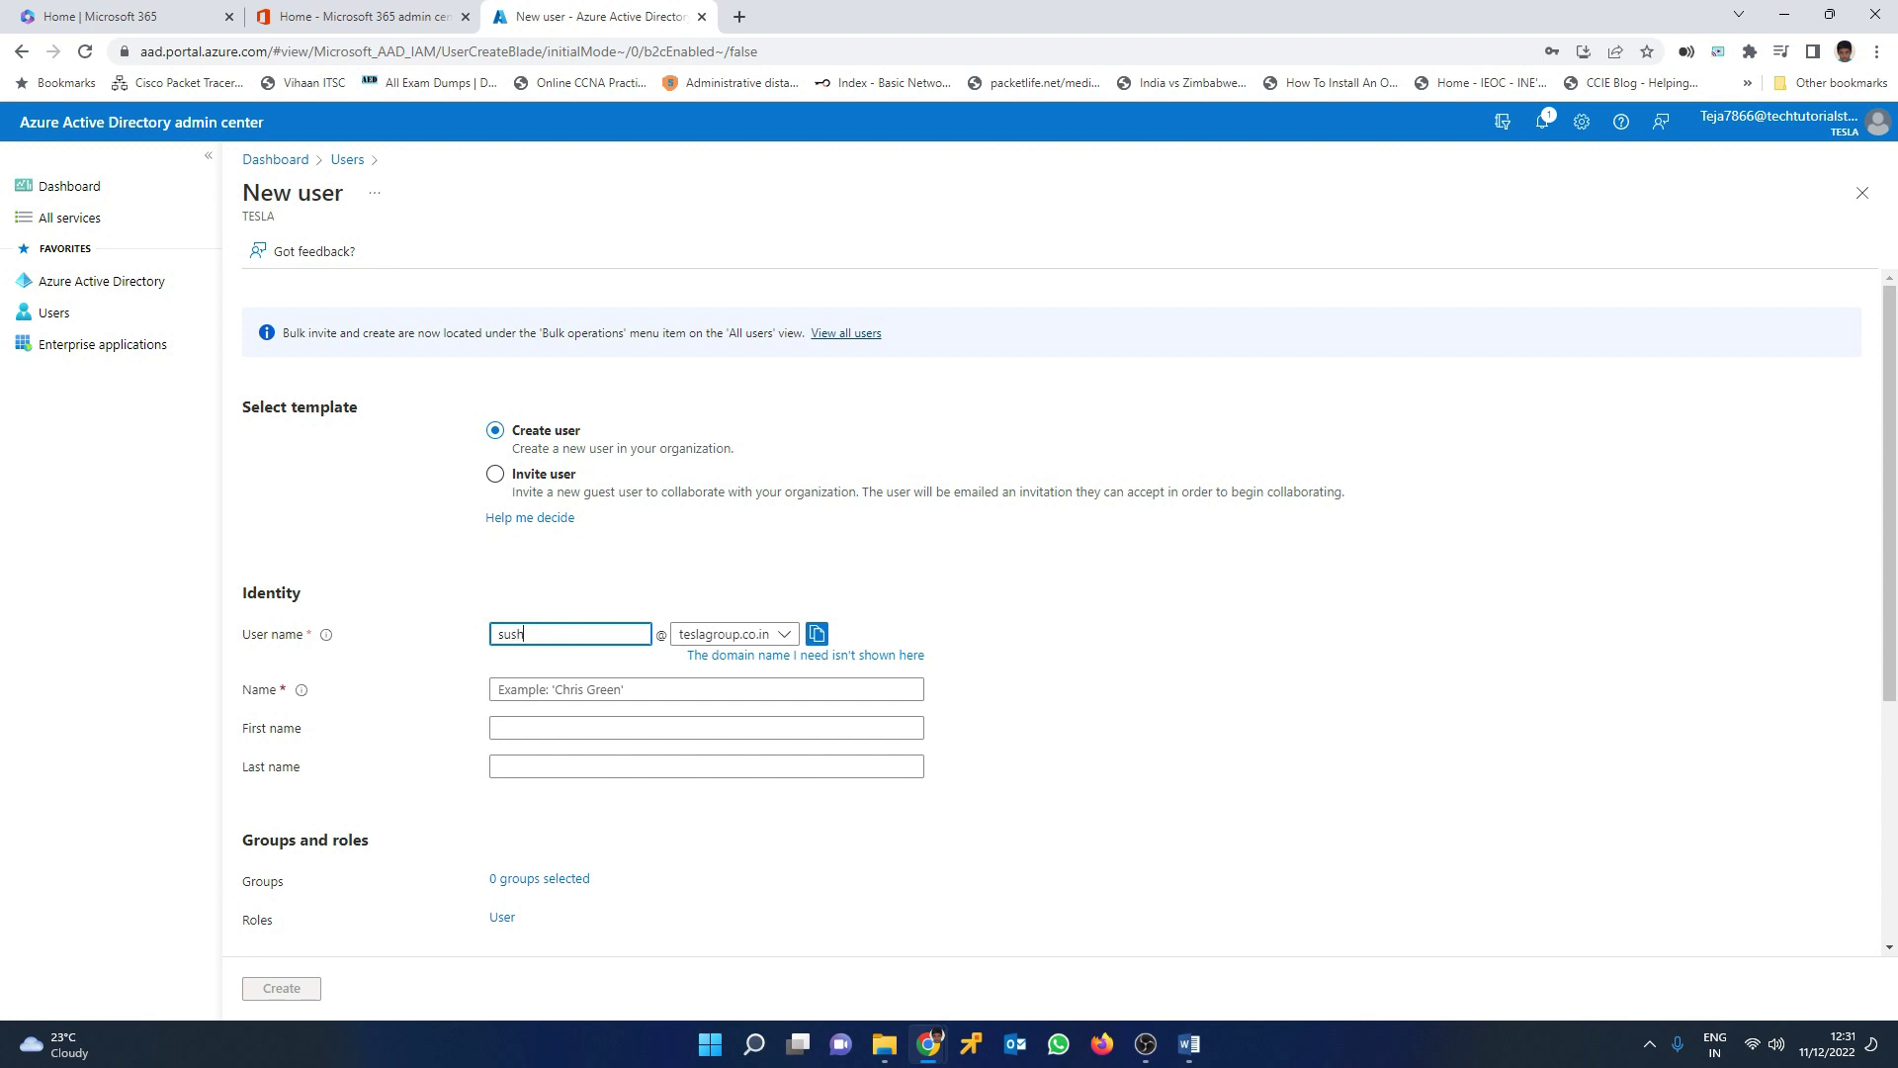
{"action": "type", "text": "ma"}
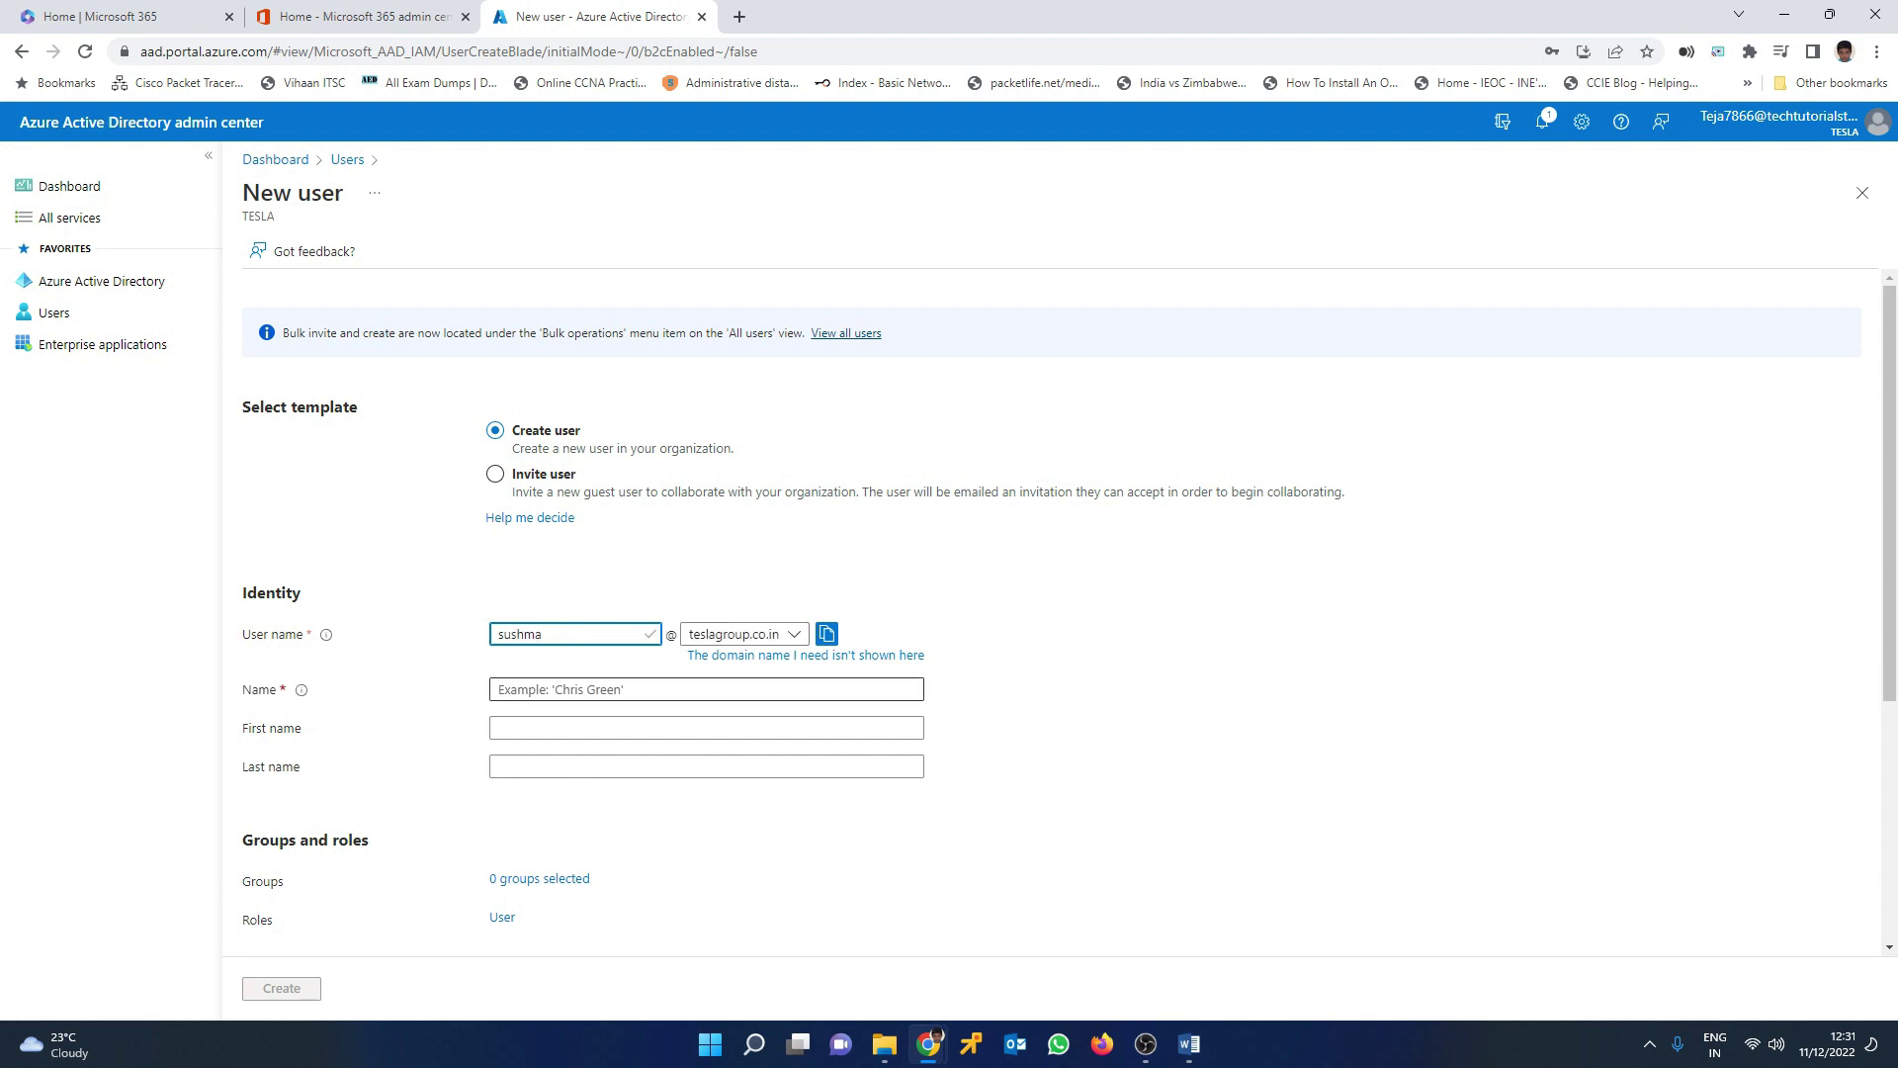
{"action": "key", "text": "Tab"}
{"action": "type", "text": "su"}
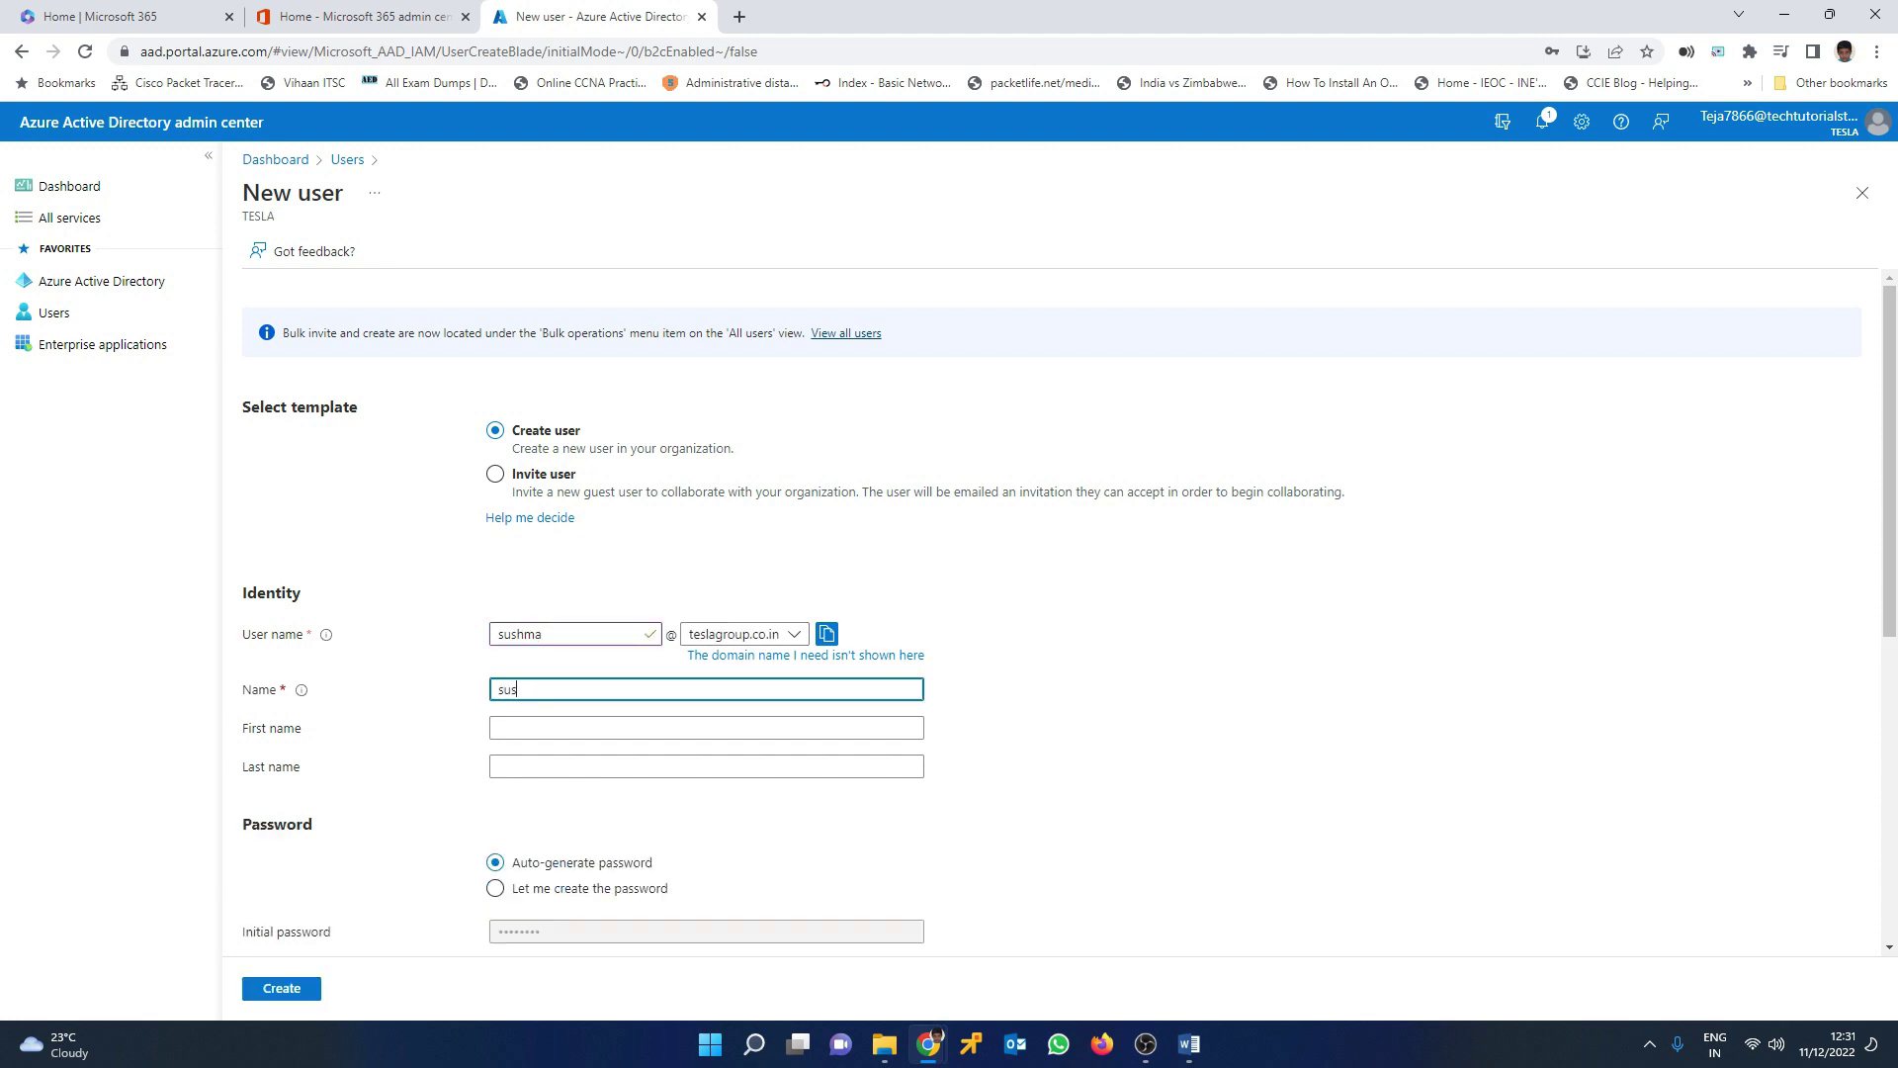
{"action": "type", "text": "shma B"}
{"action": "key", "text": "Tab"}
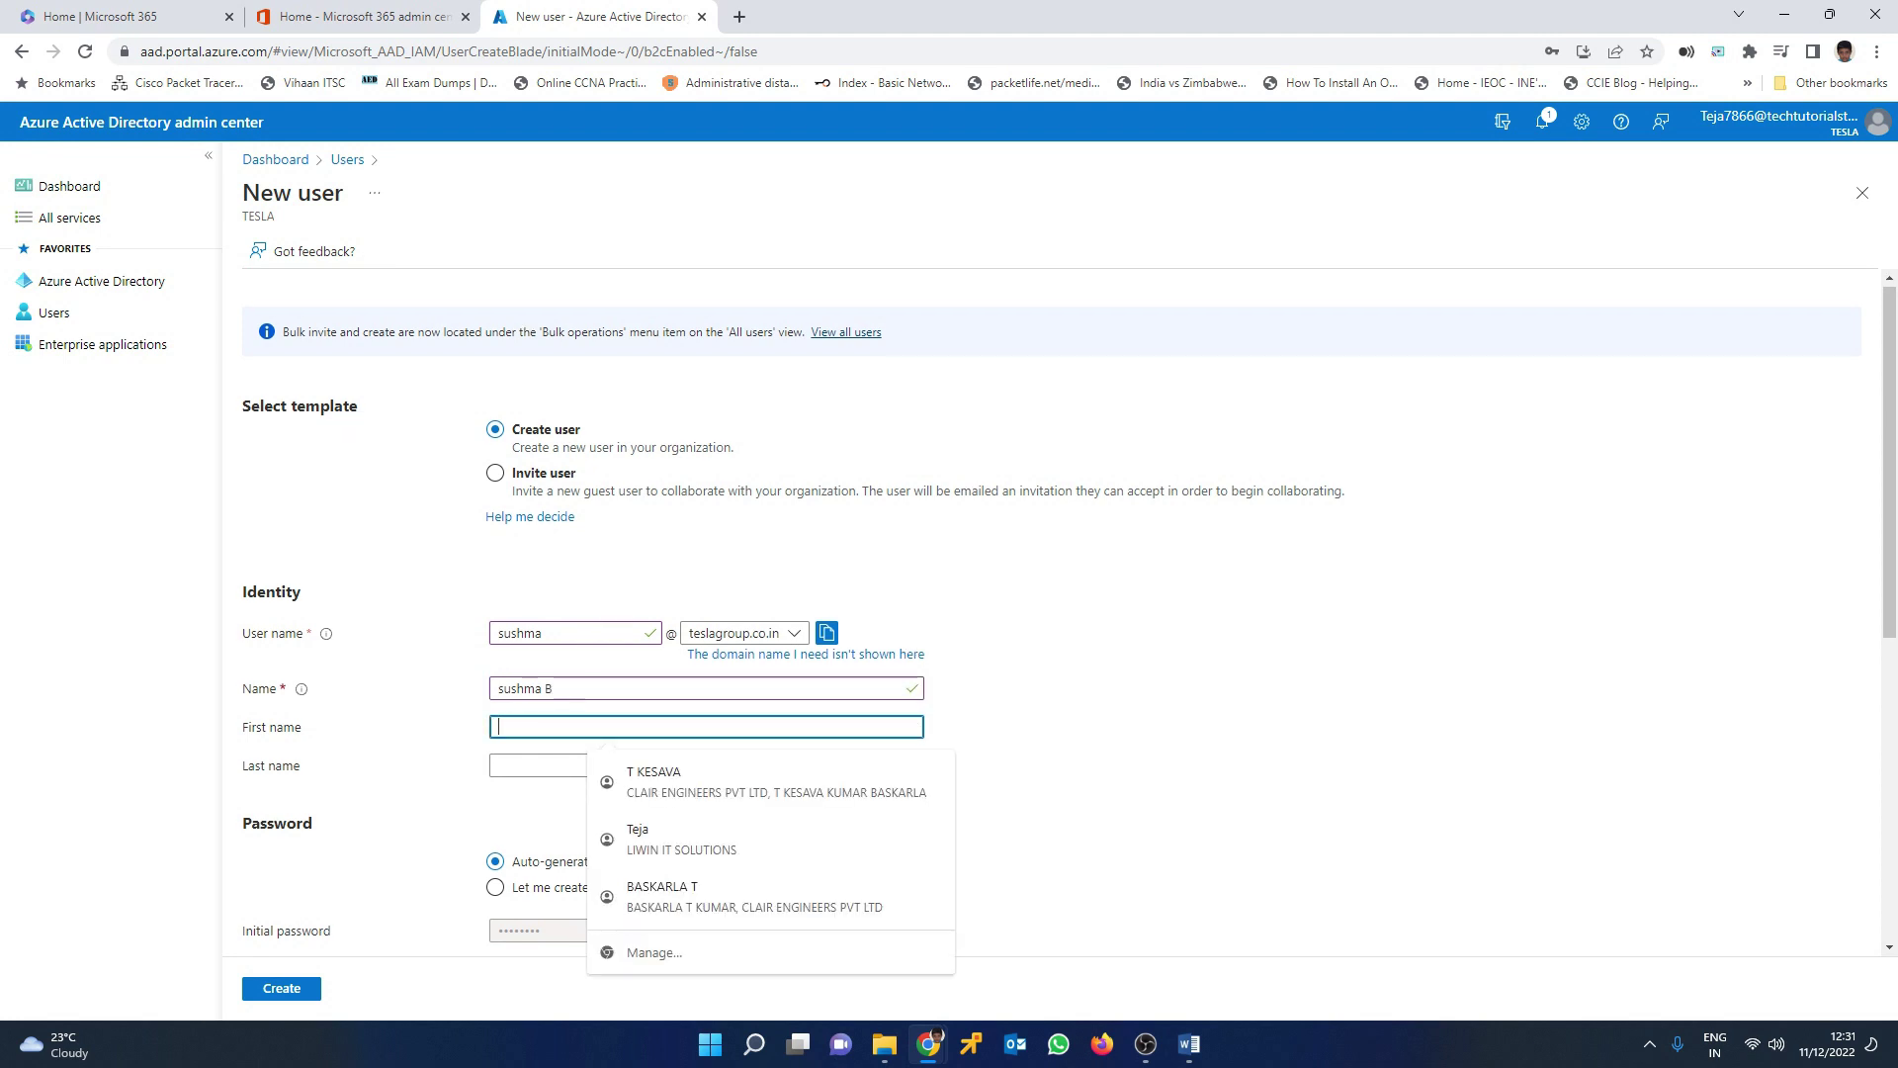
{"action": "scroll", "coordinate": [1053, 609], "scroll_direction": "down", "scroll_amount": 3}
{"action": "left_click", "coordinate": [495, 493]}
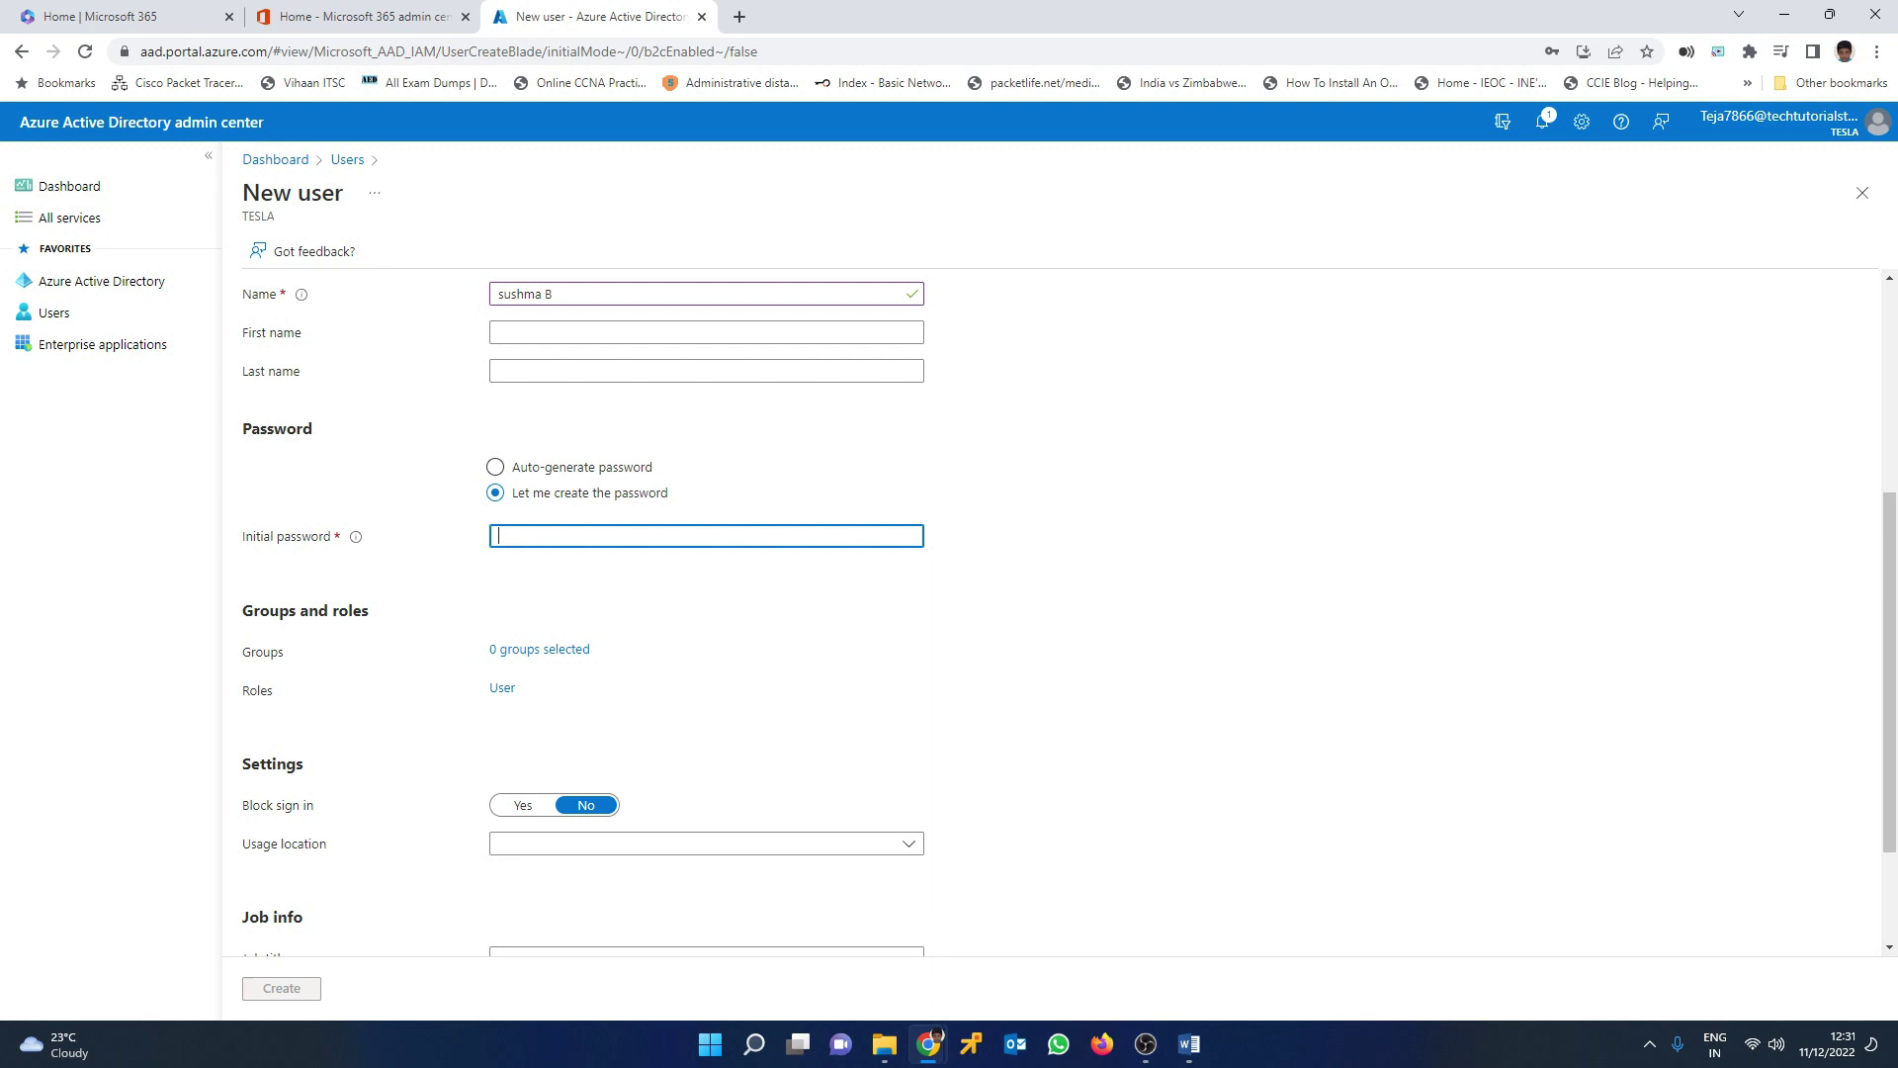
{"action": "type", "text": "•••••"}
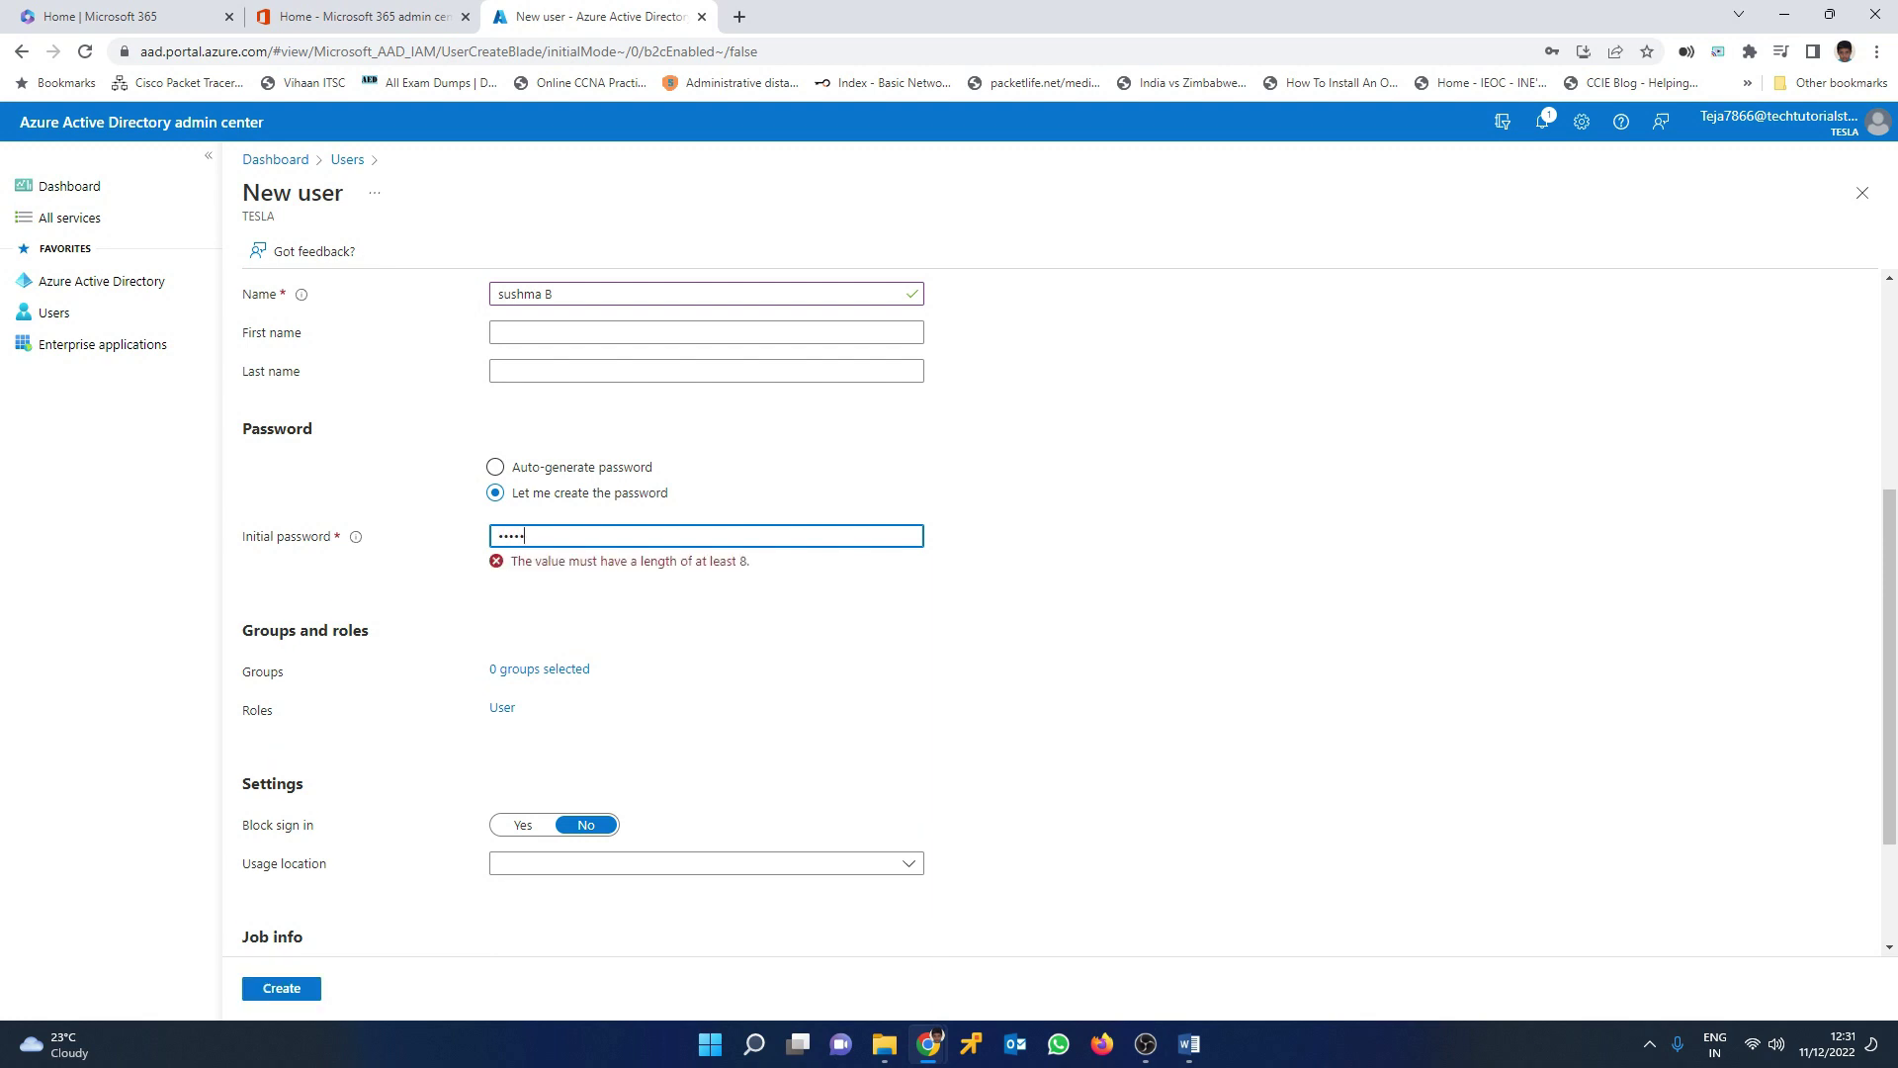
{"action": "type", "text": "••••"}
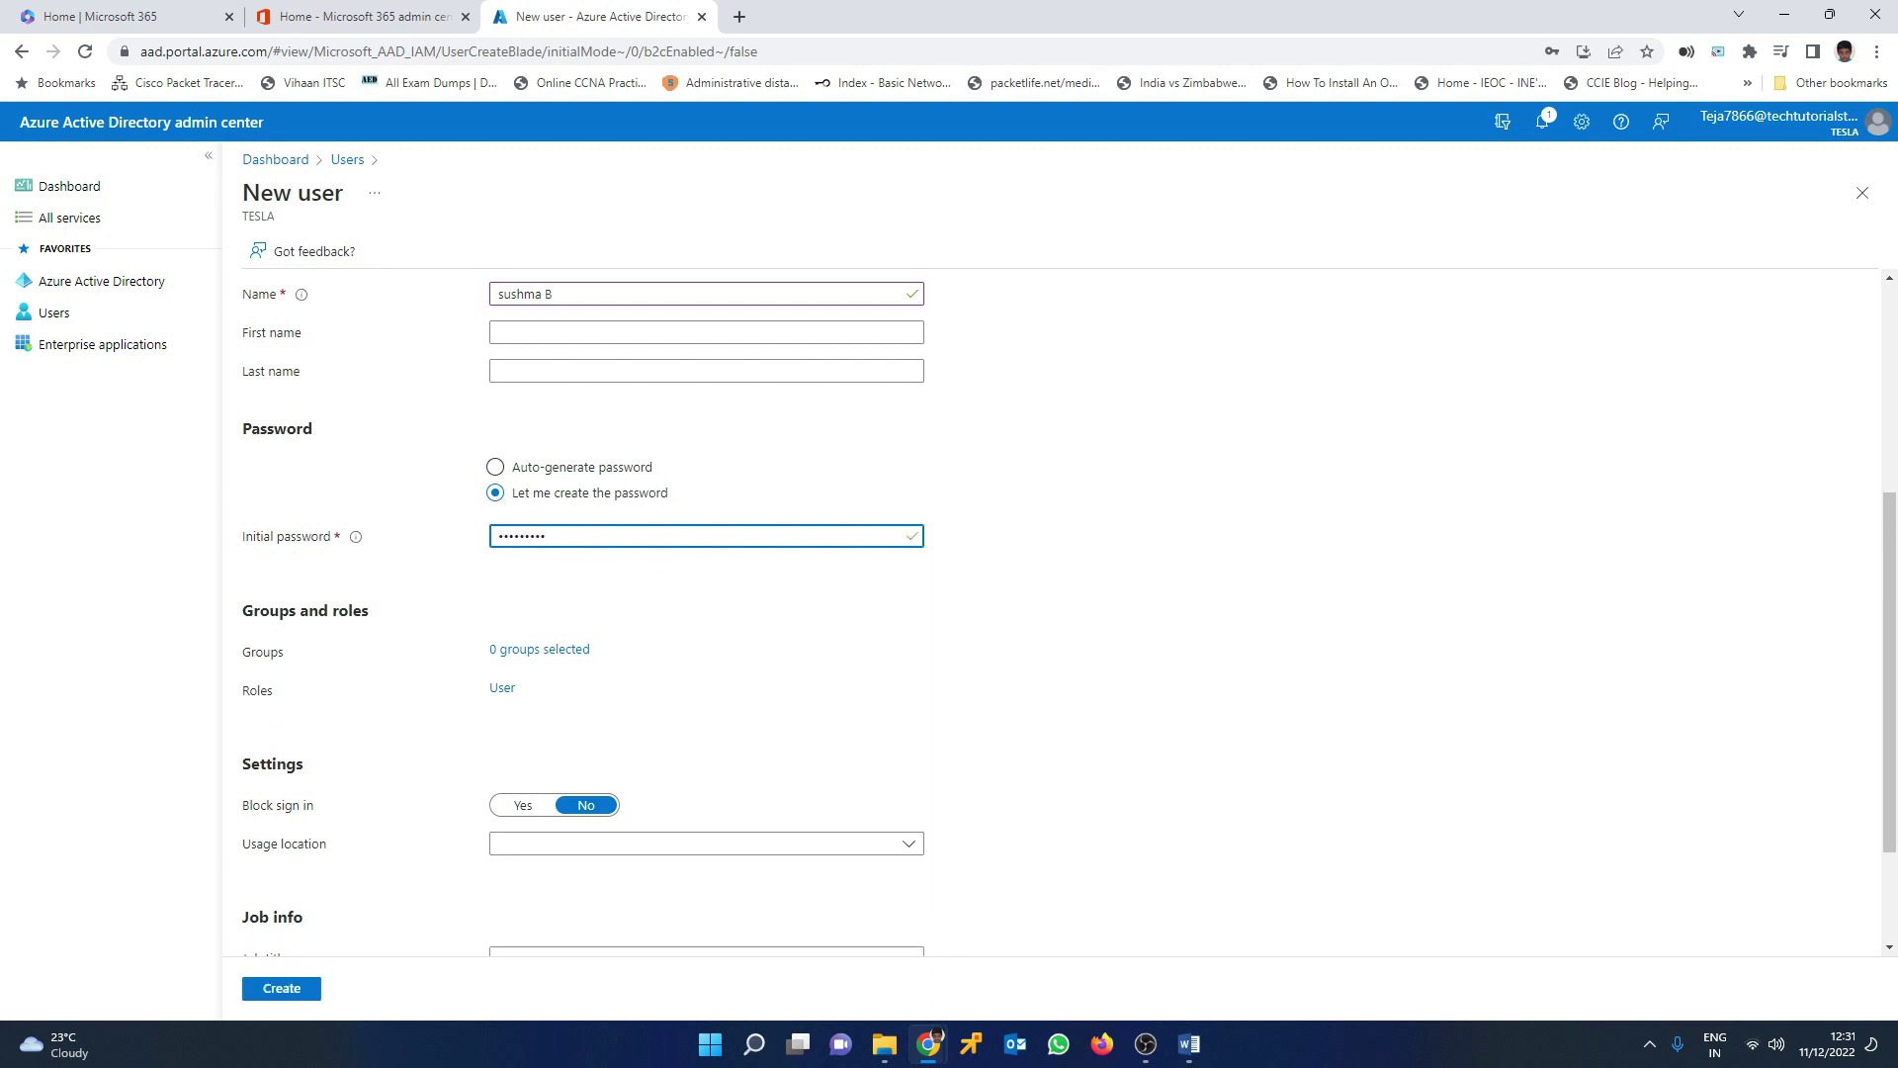
{"action": "scroll", "coordinate": [1053, 608], "scroll_direction": "down", "scroll_amount": 1}
{"action": "left_click", "coordinate": [707, 679]}
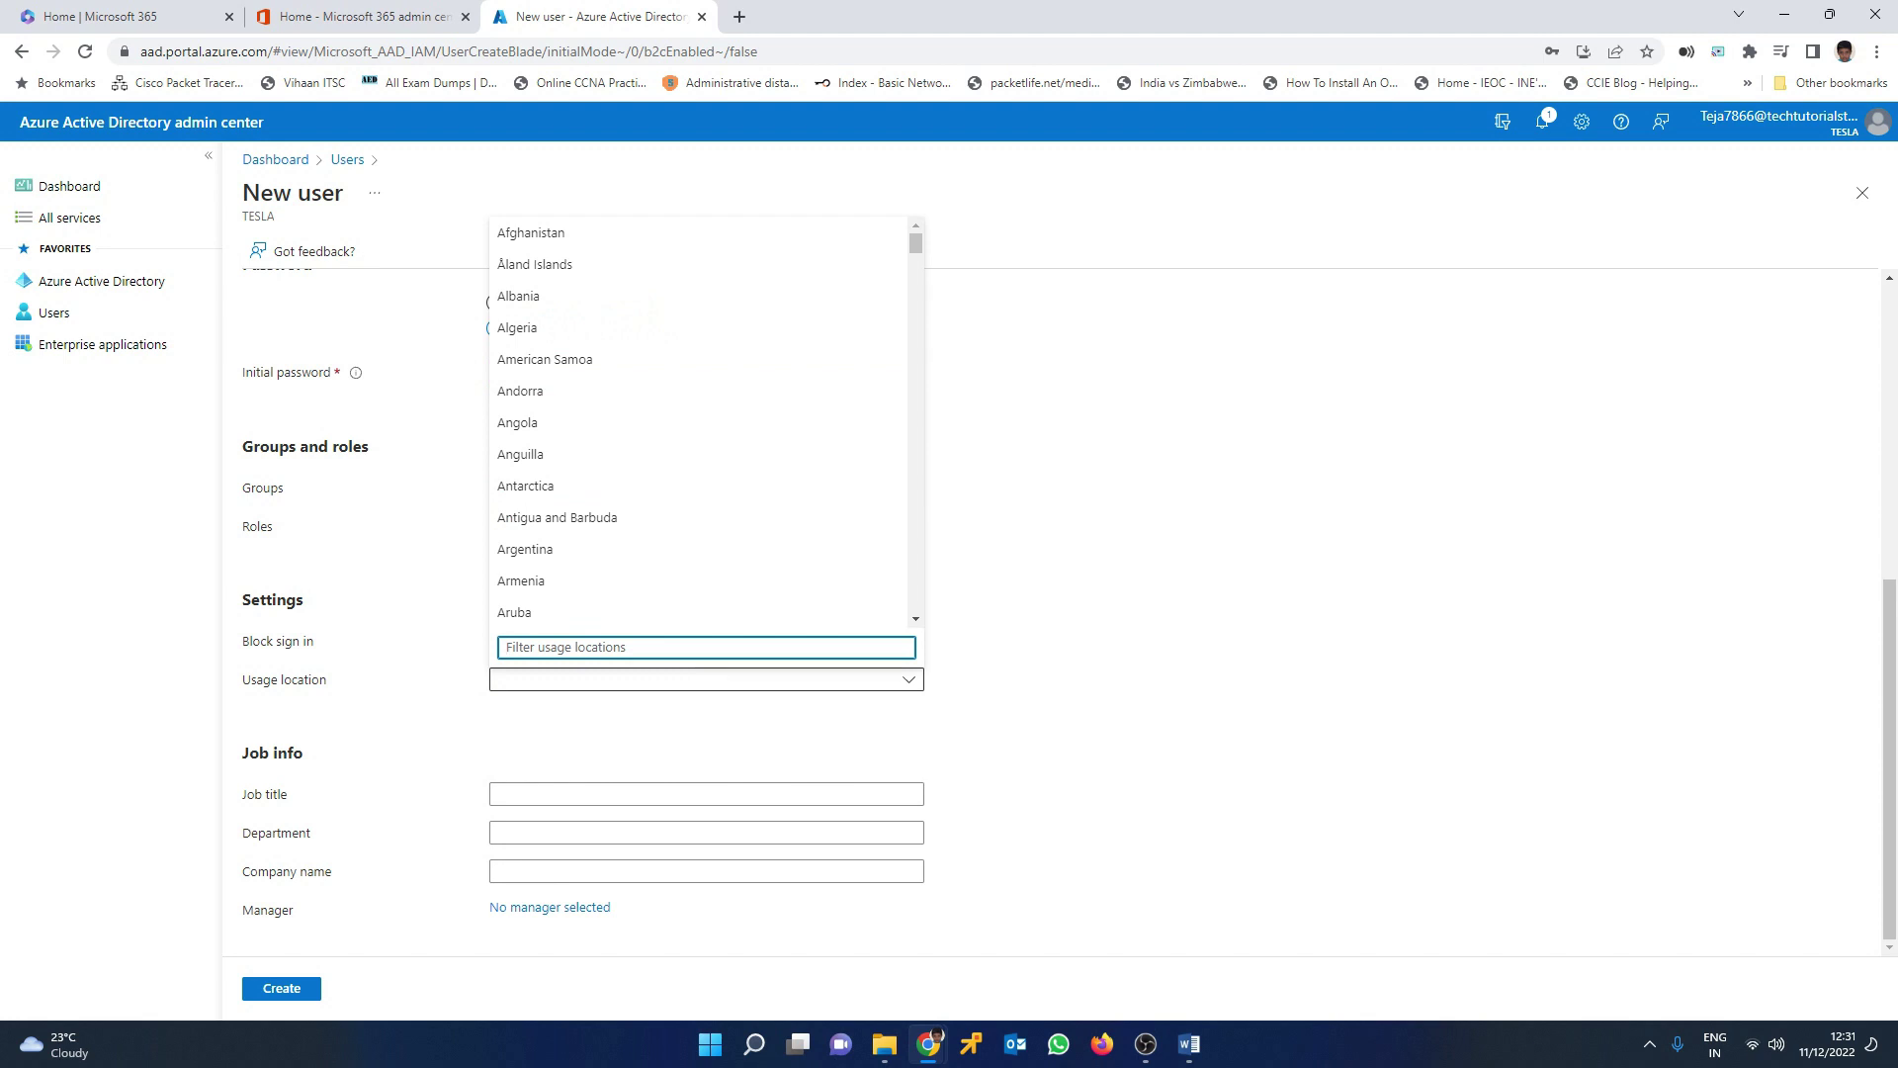
{"action": "type", "text": "ind"}
{"action": "key", "text": "Down"}
{"action": "key", "text": "Down"}
{"action": "key", "text": "Return"}
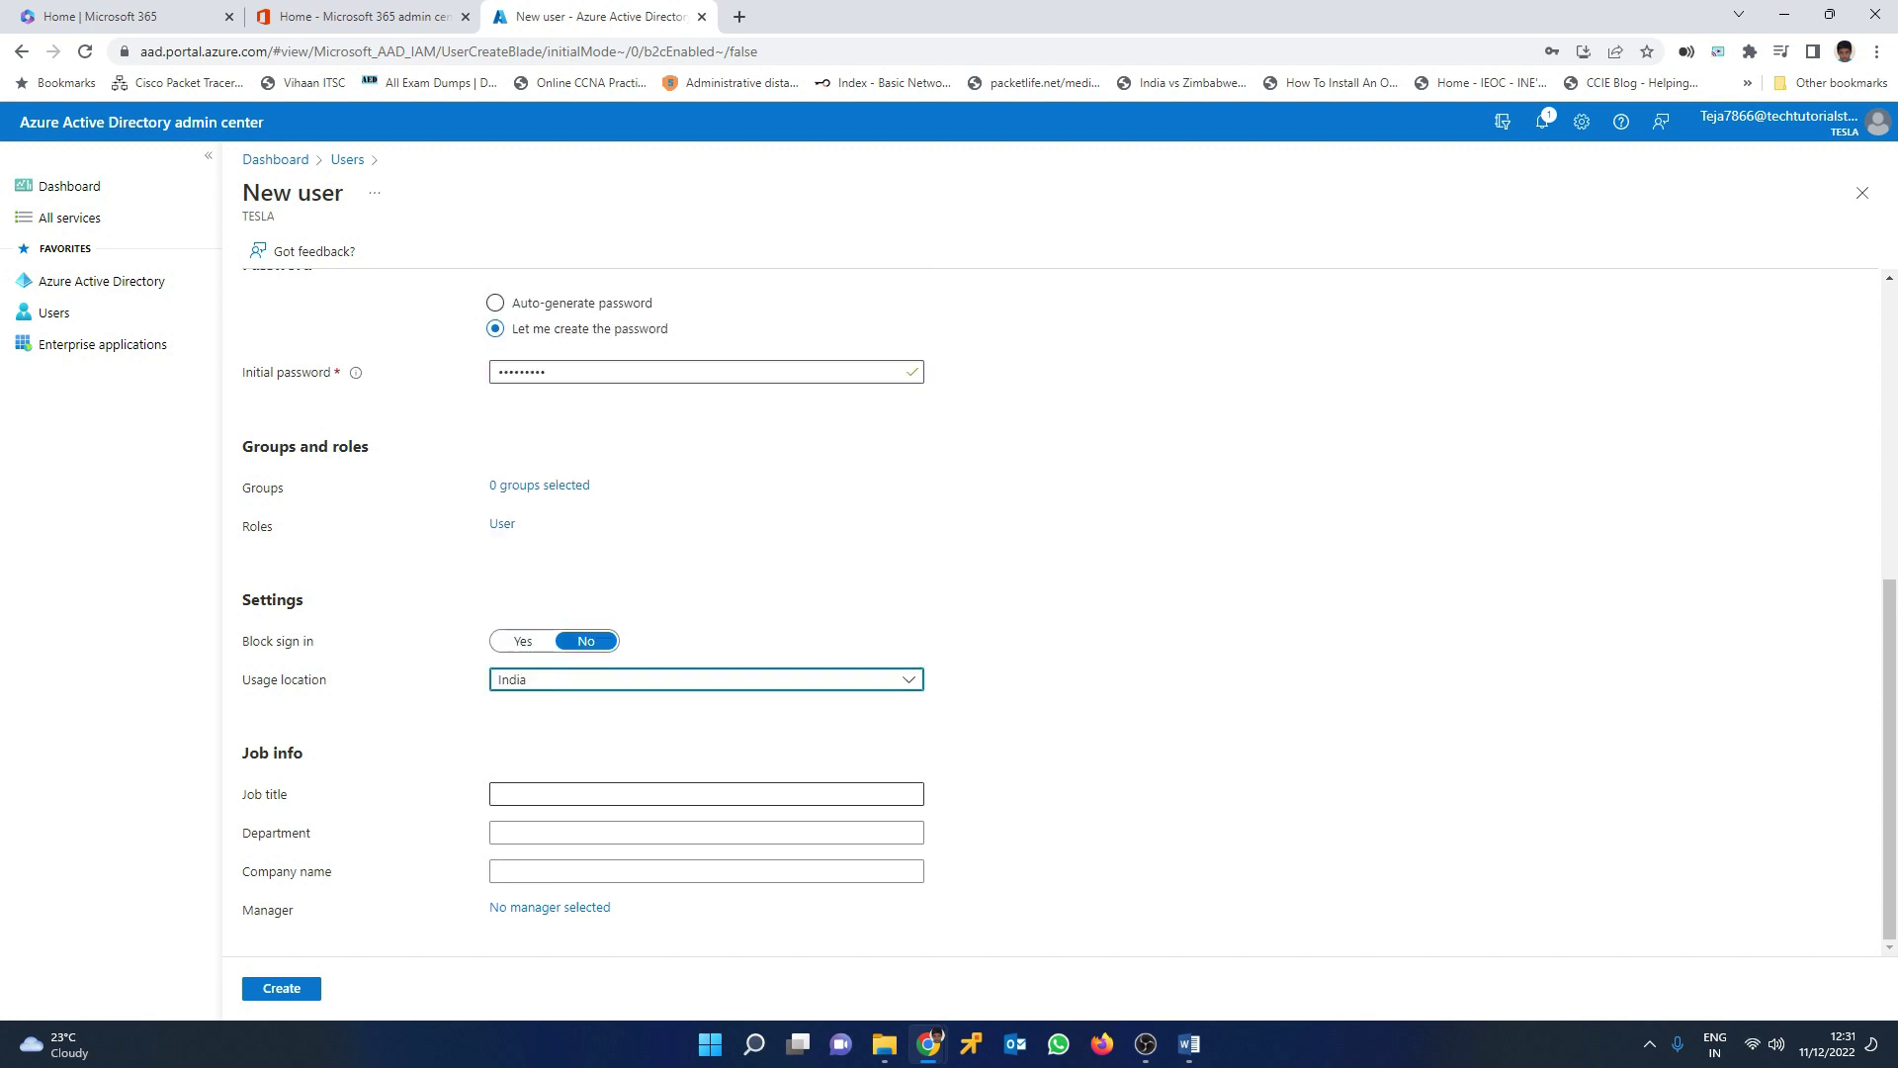
{"action": "left_click", "coordinate": [280, 988]}
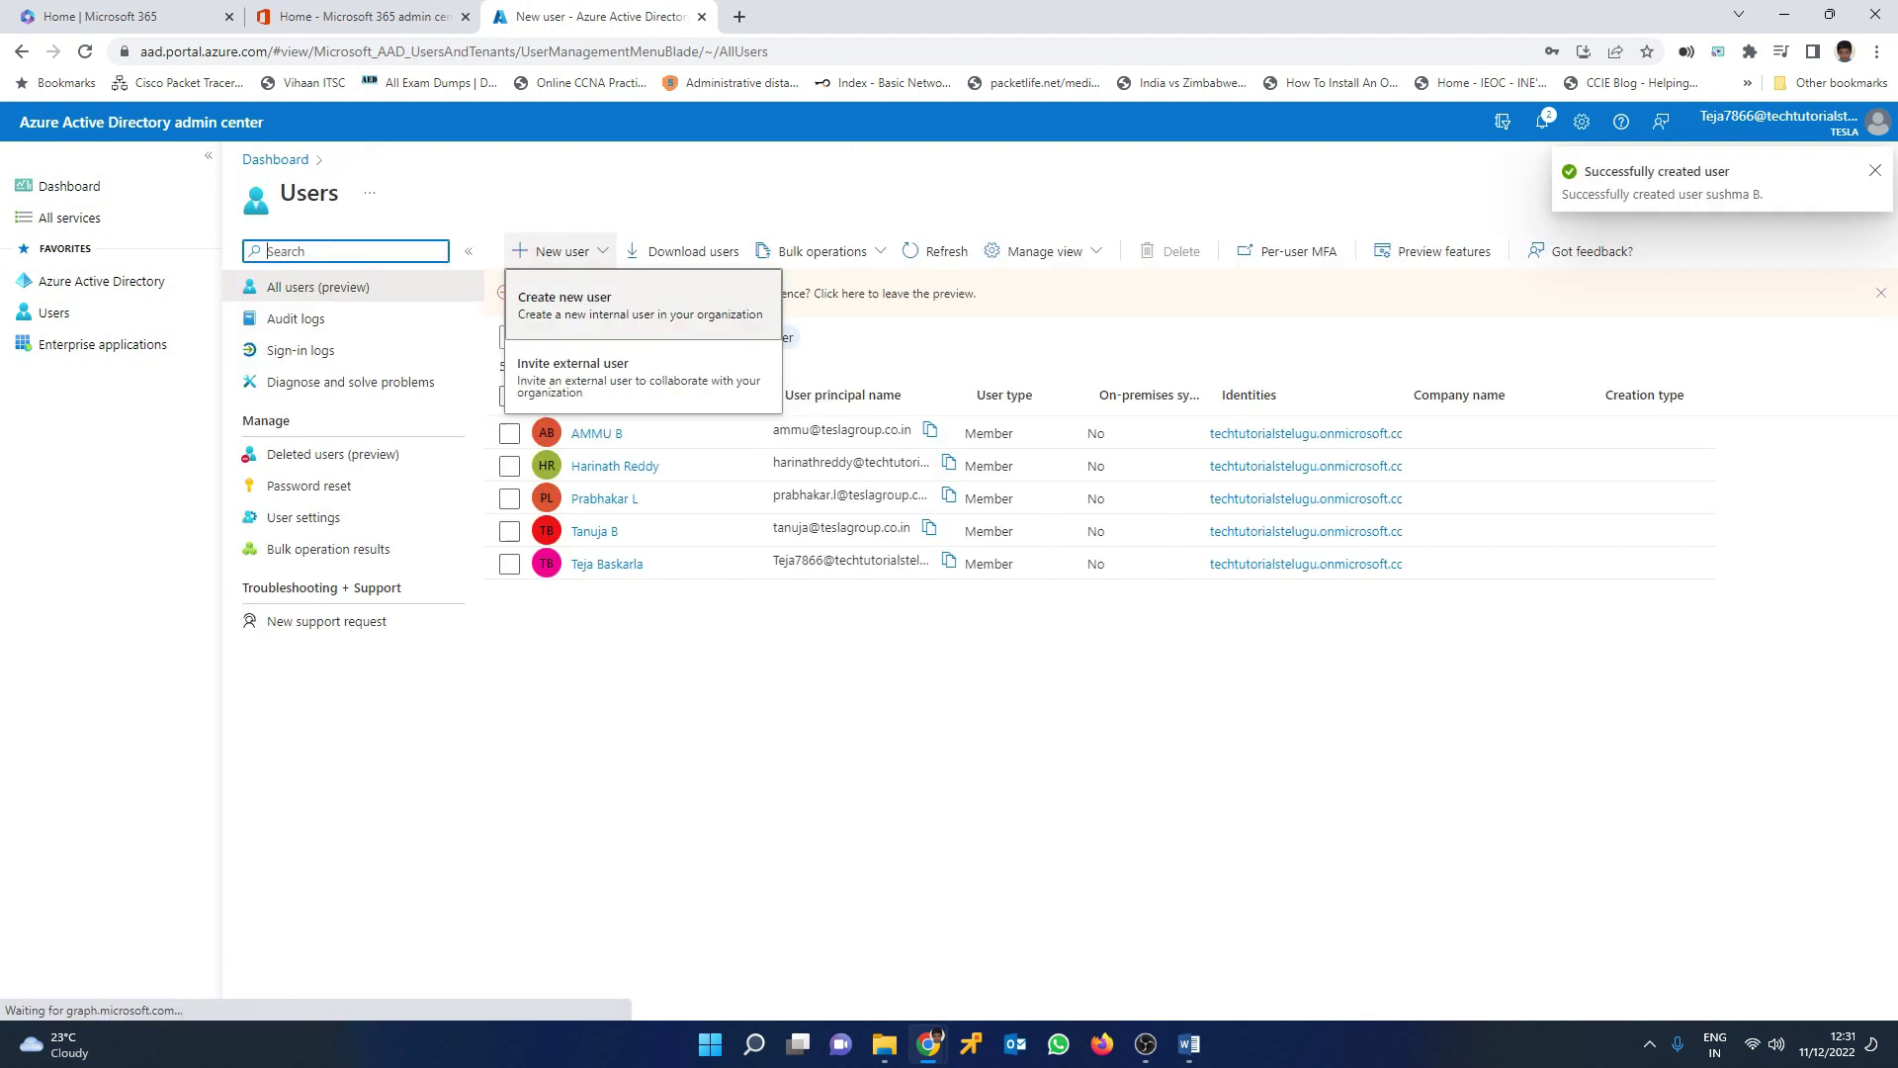
{"action": "left_click", "coordinate": [934, 250]}
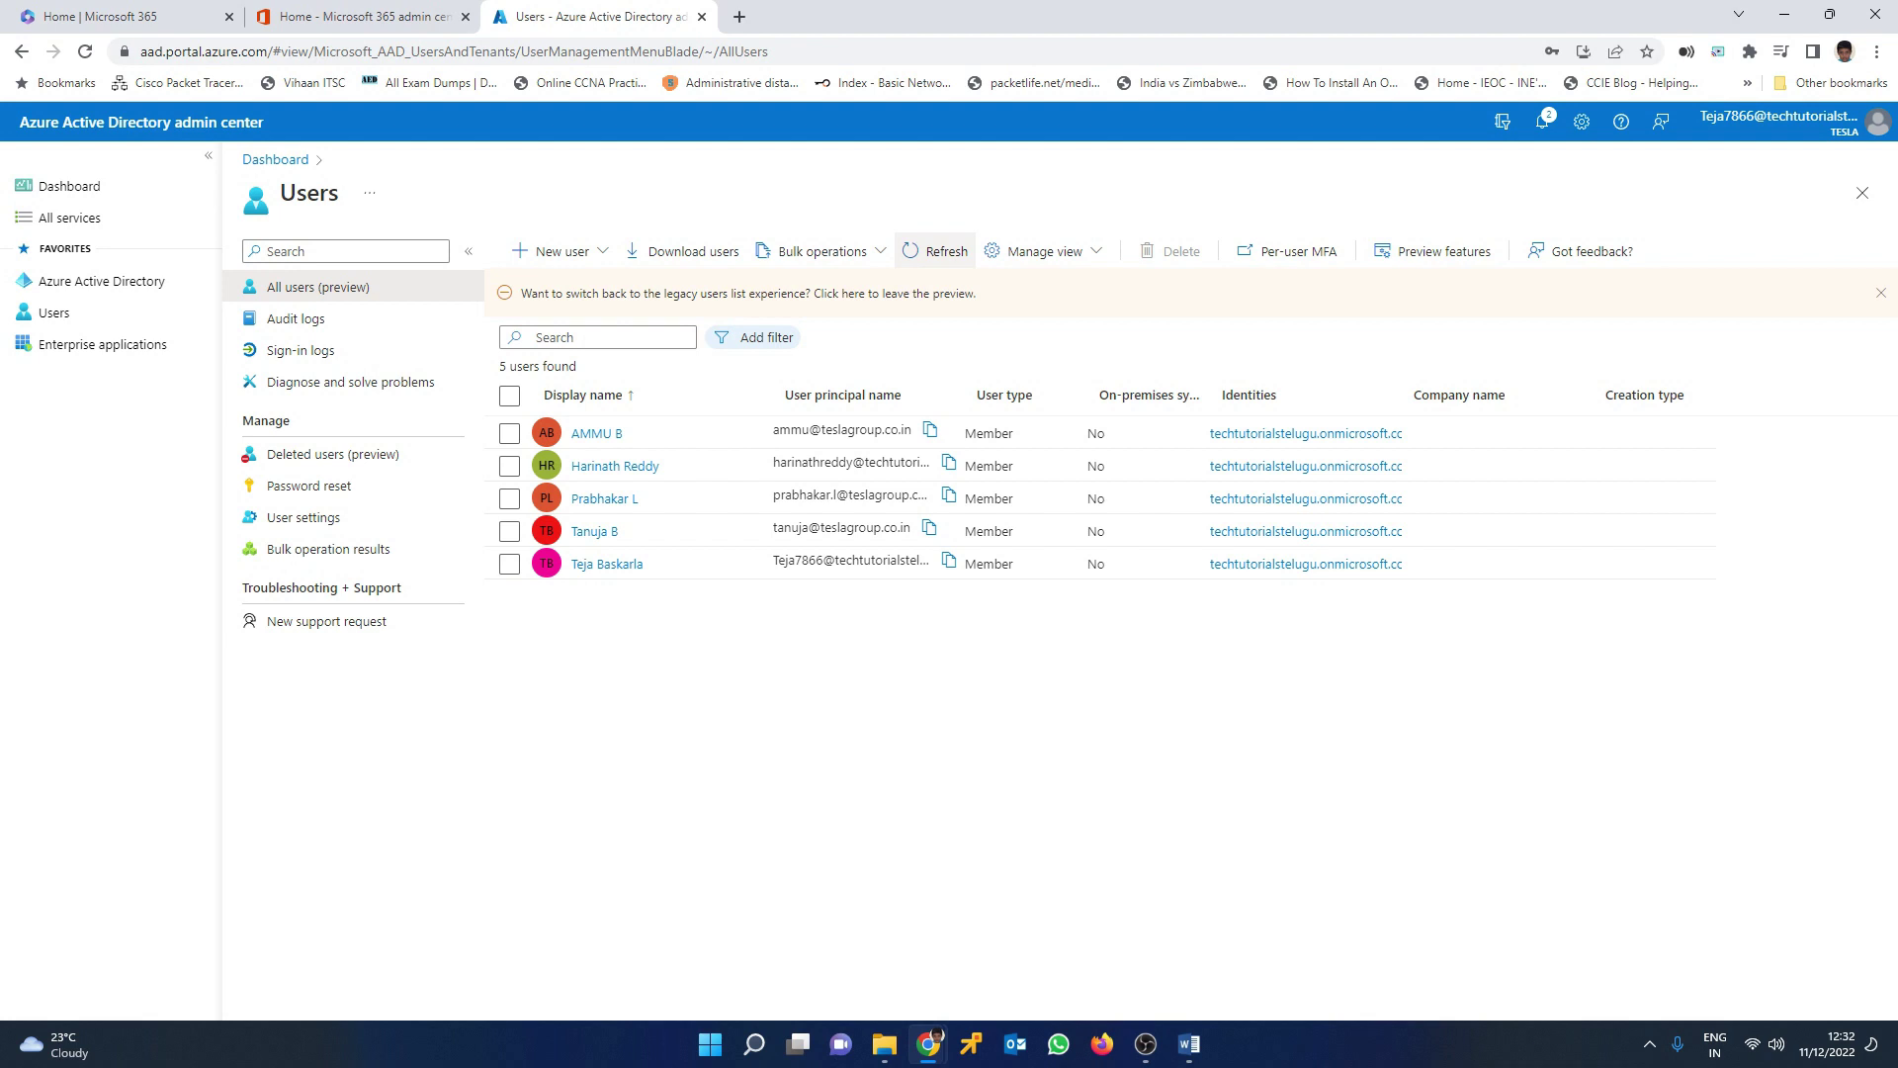
{"action": "left_click", "coordinate": [936, 251]}
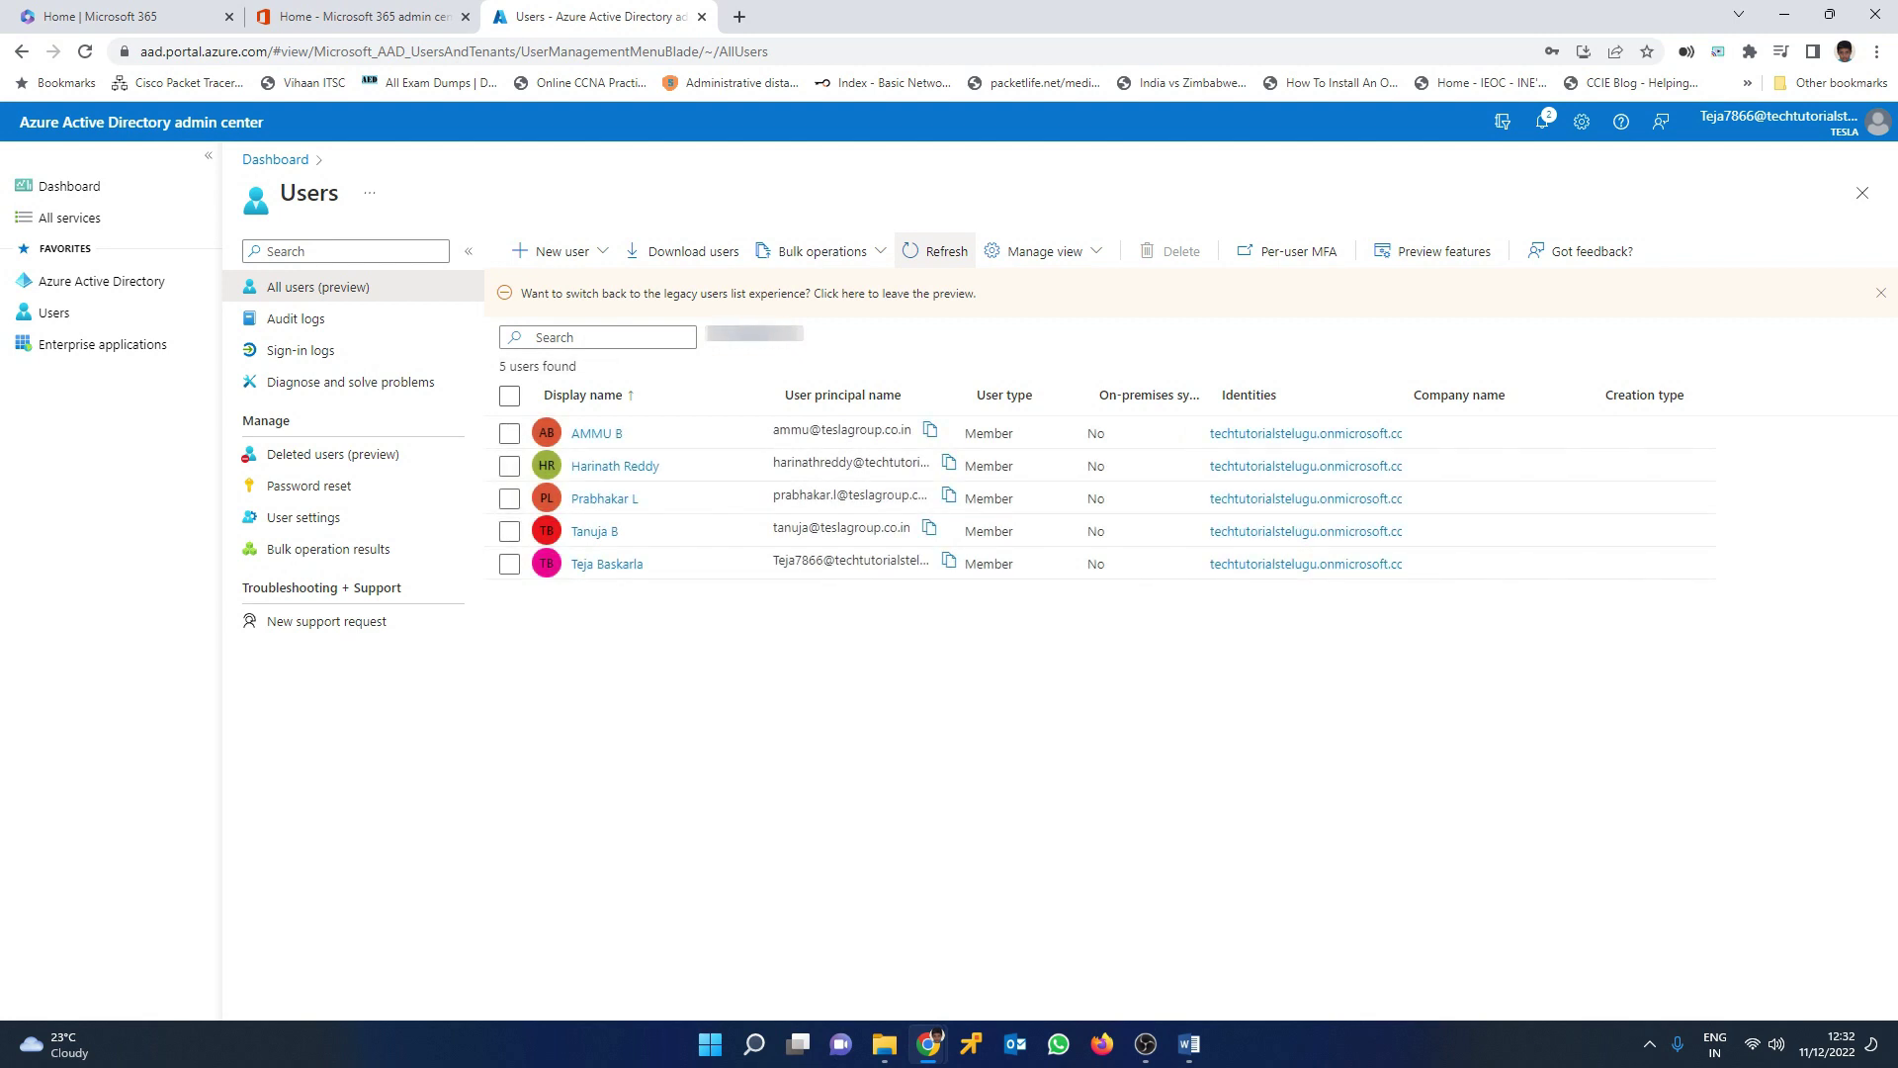
{"action": "left_click", "coordinate": [931, 251]}
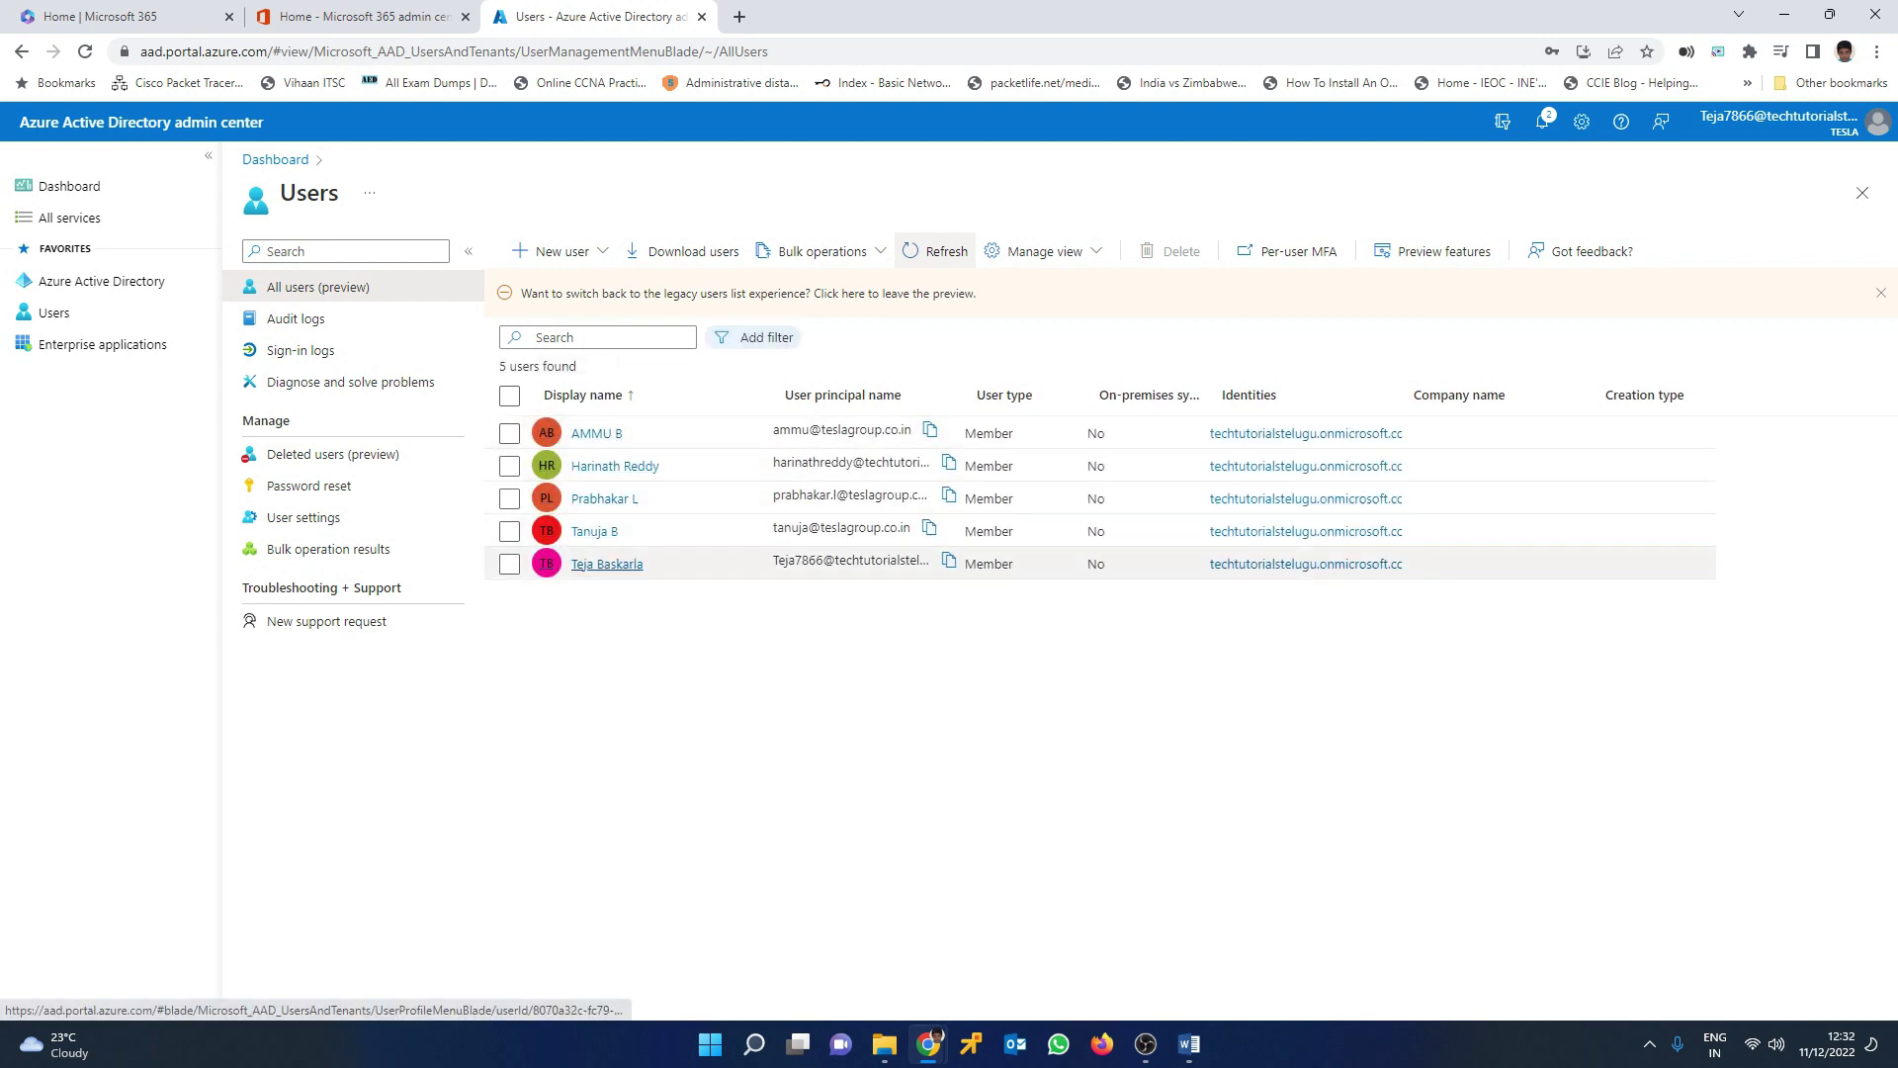
{"action": "left_click", "coordinate": [935, 250]}
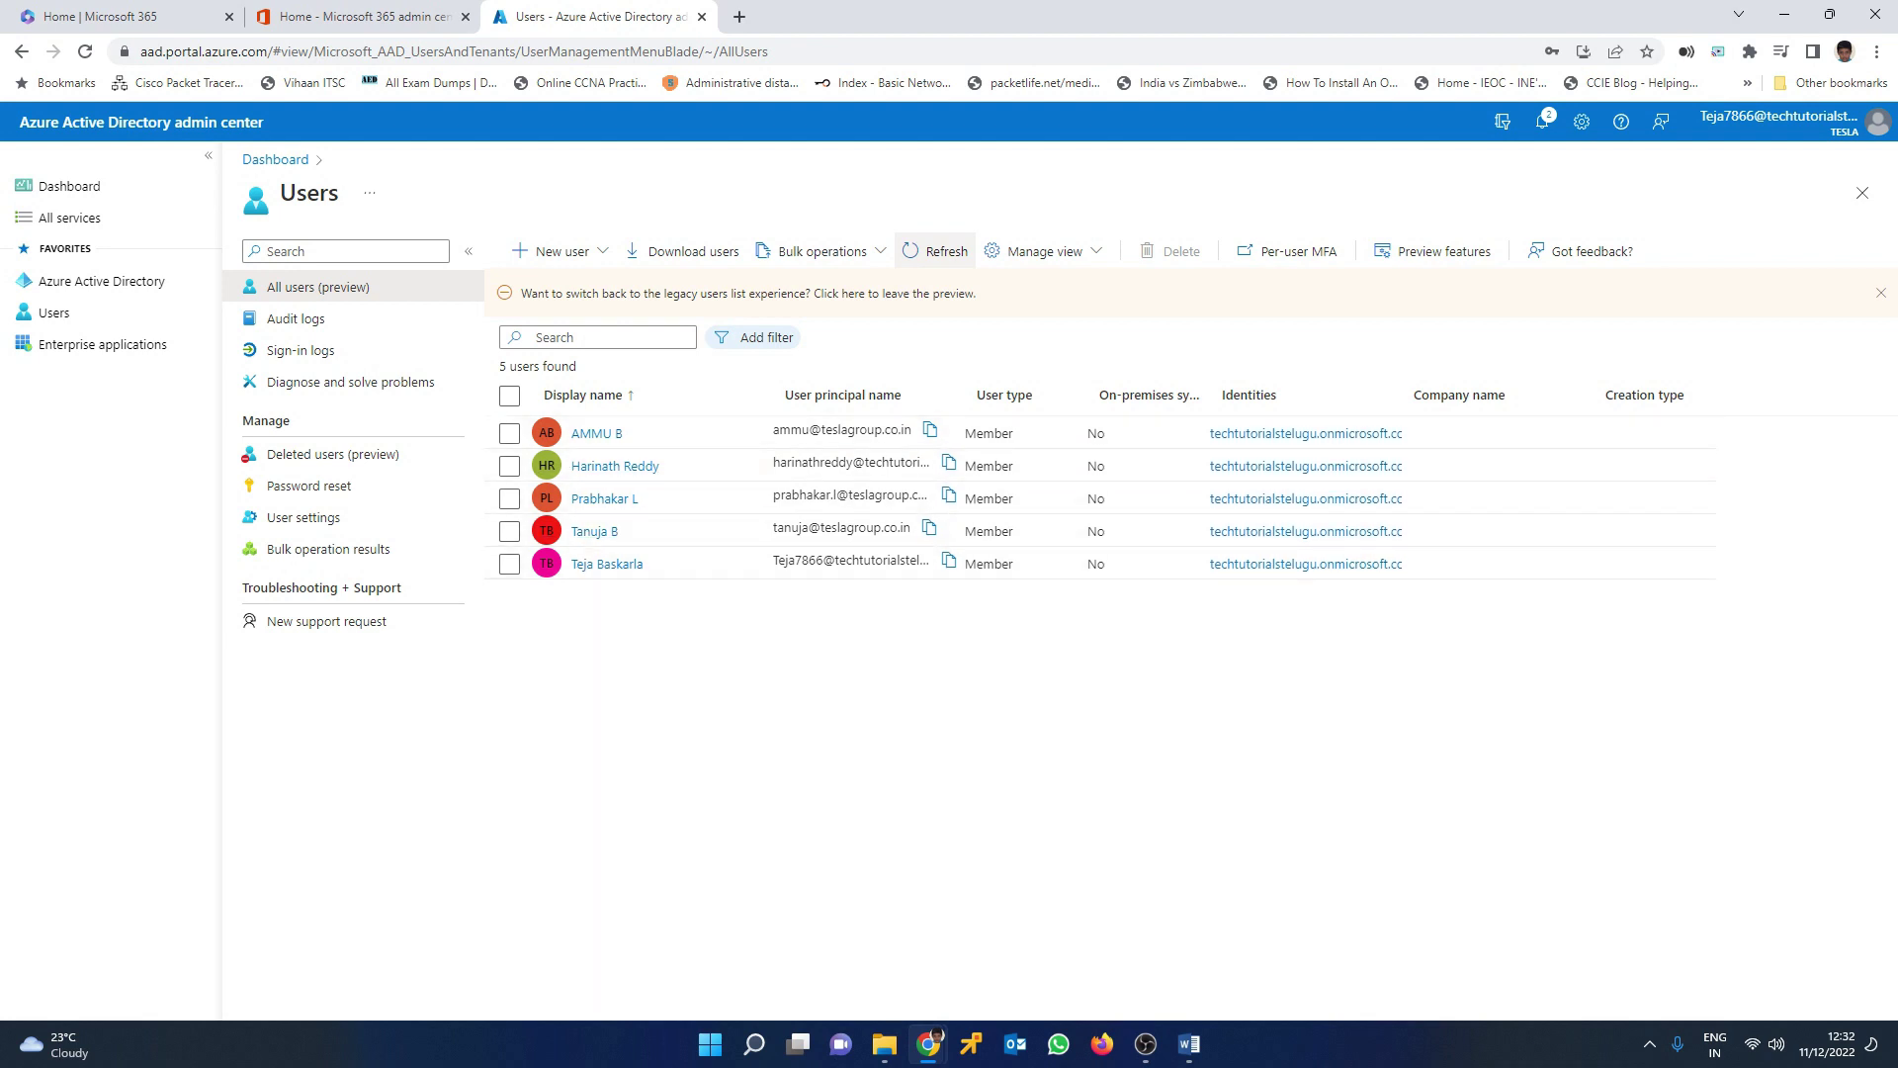
{"action": "left_click", "coordinate": [934, 250]}
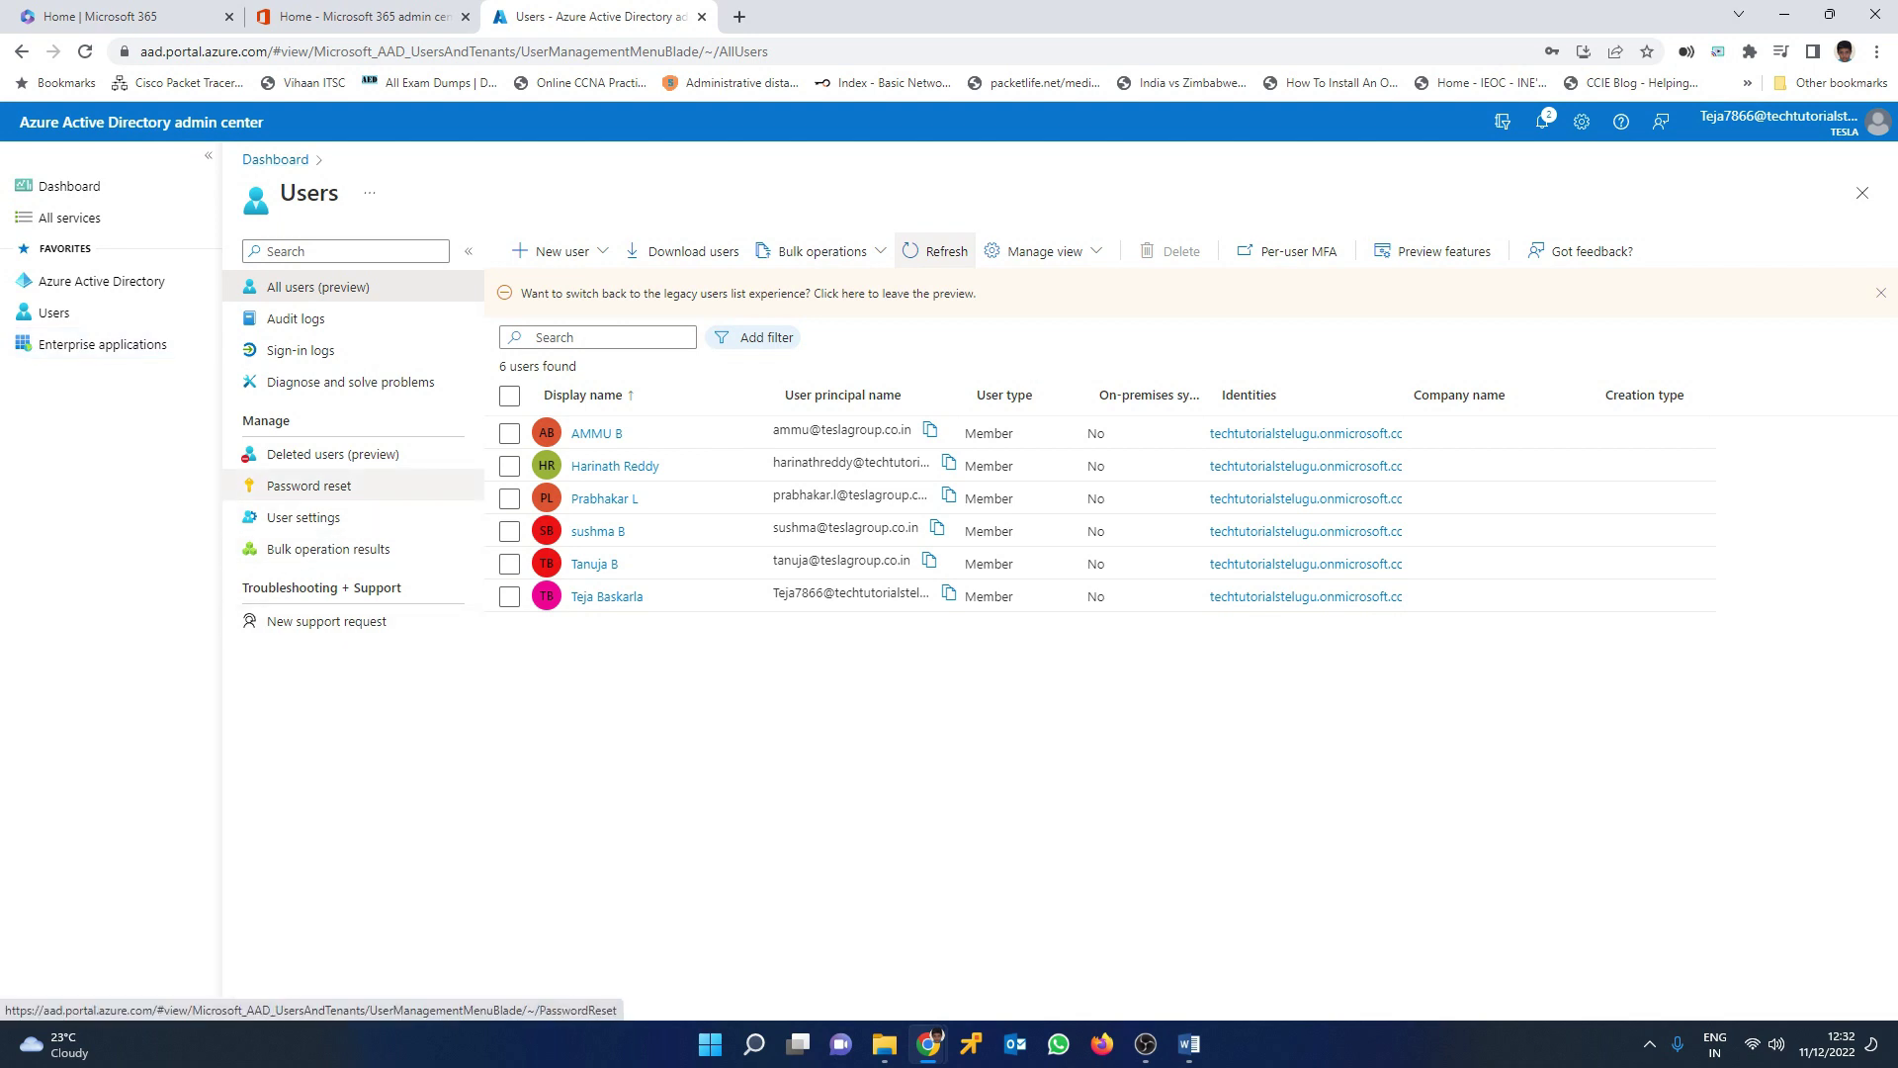
Step: Open the Password reset page and highlight the sentence about helpdesk calls
{"action": "left_click", "coordinate": [310, 484]}
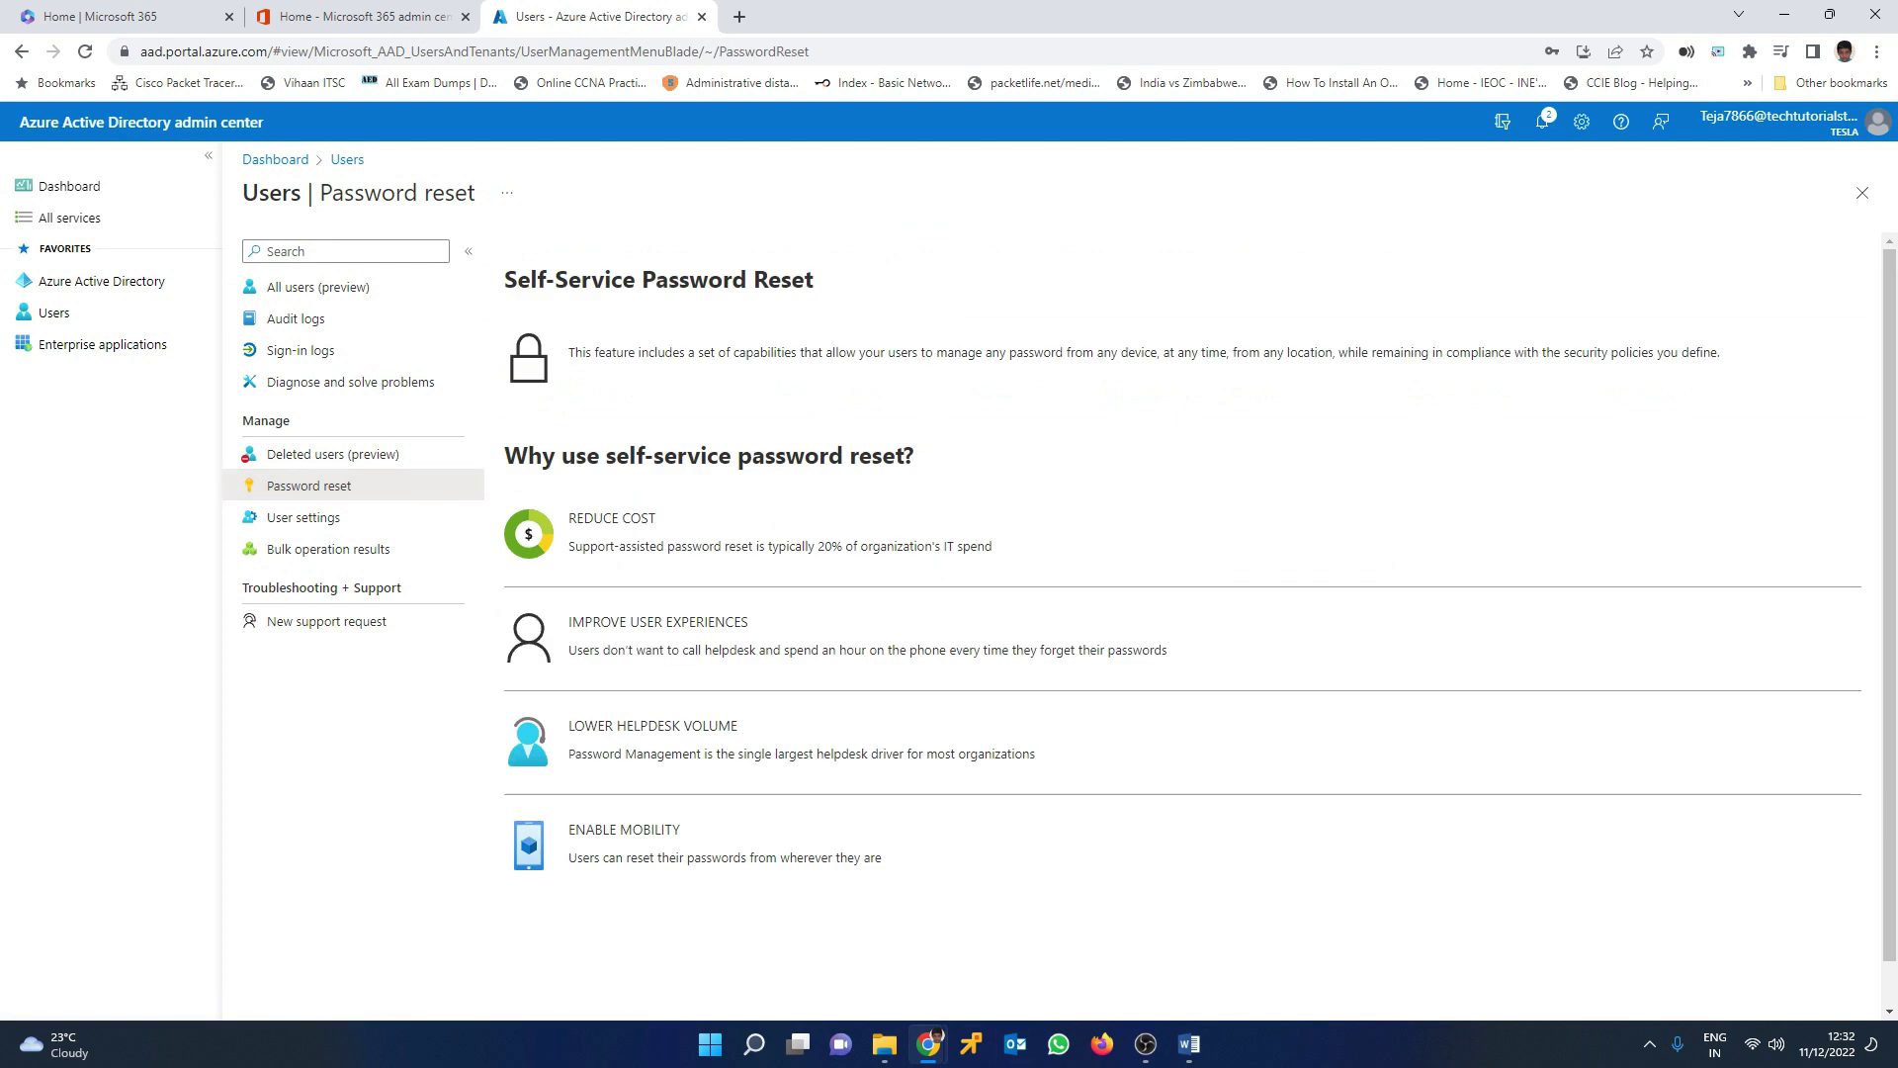
{"action": "scroll", "coordinate": [1201, 620], "scroll_direction": "down", "scroll_amount": 1}
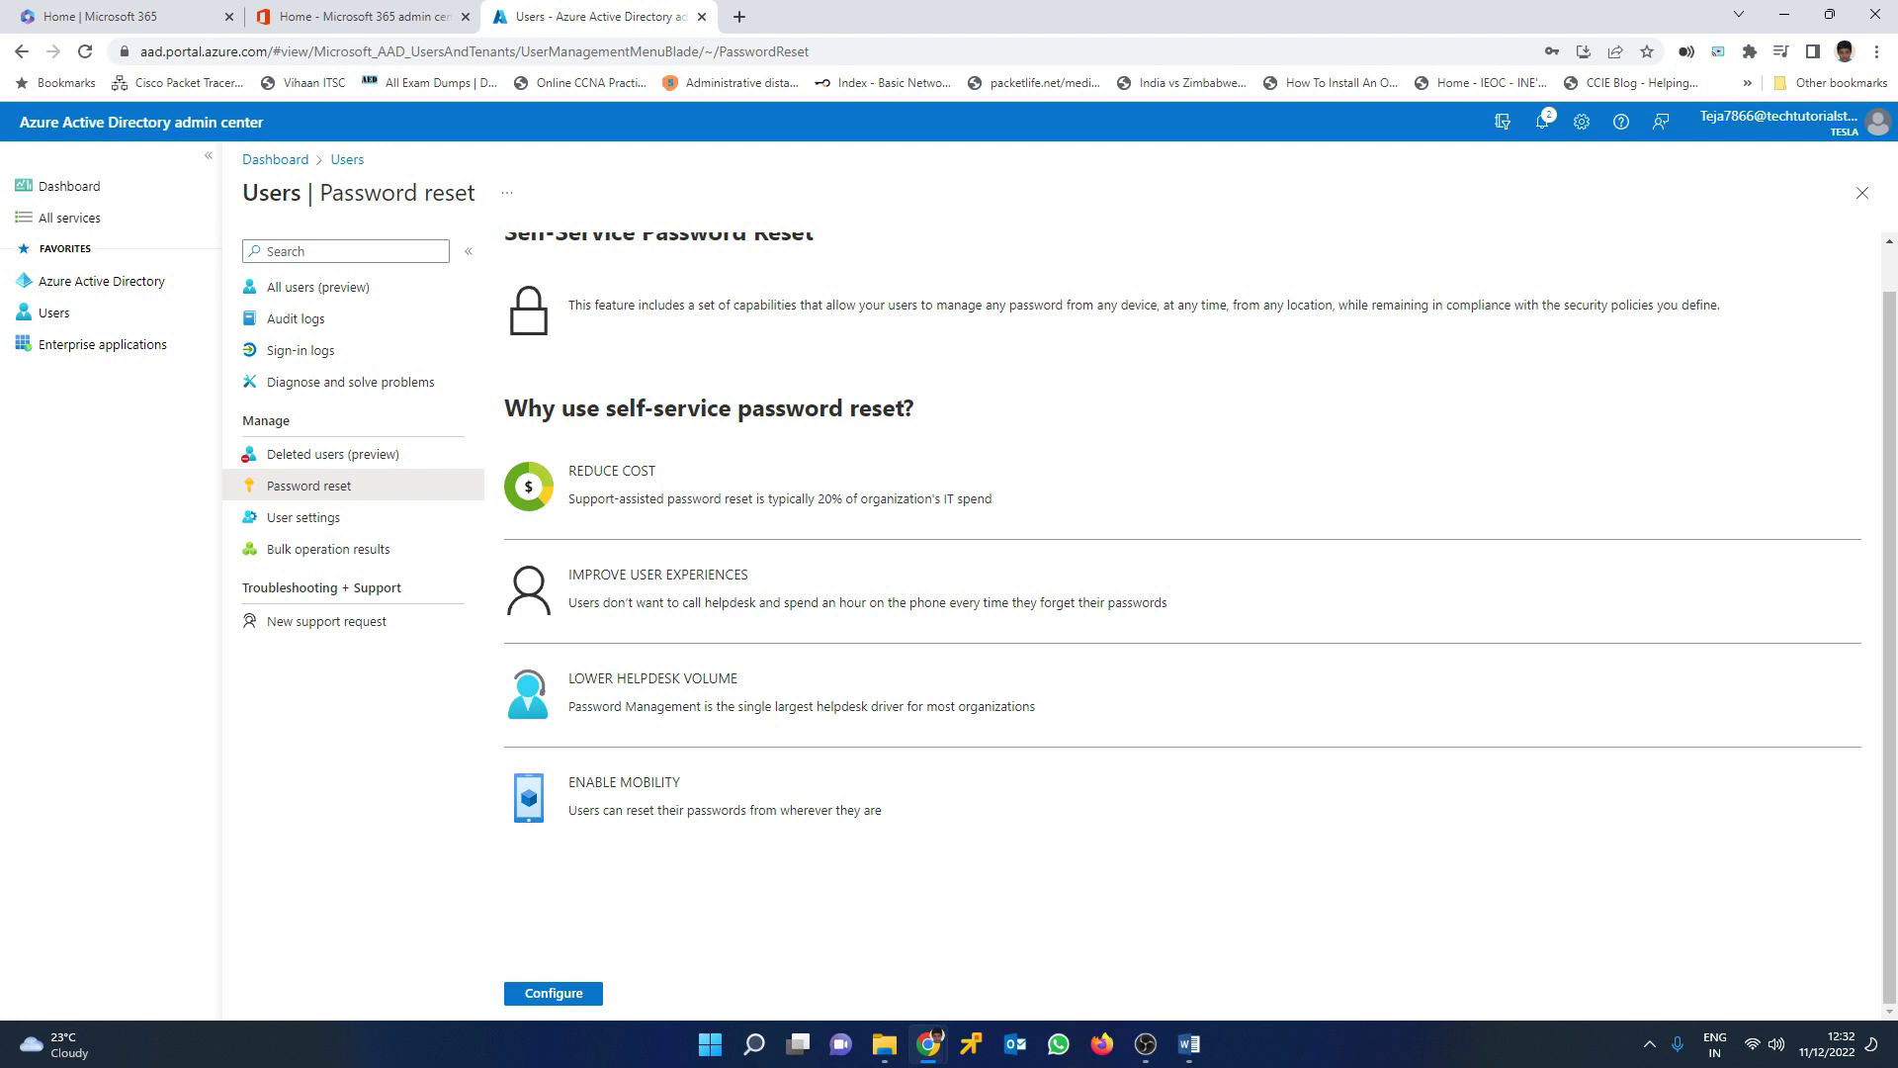
{"action": "left_click_drag", "start_coordinate": [686, 602], "coordinate": [1169, 603]}
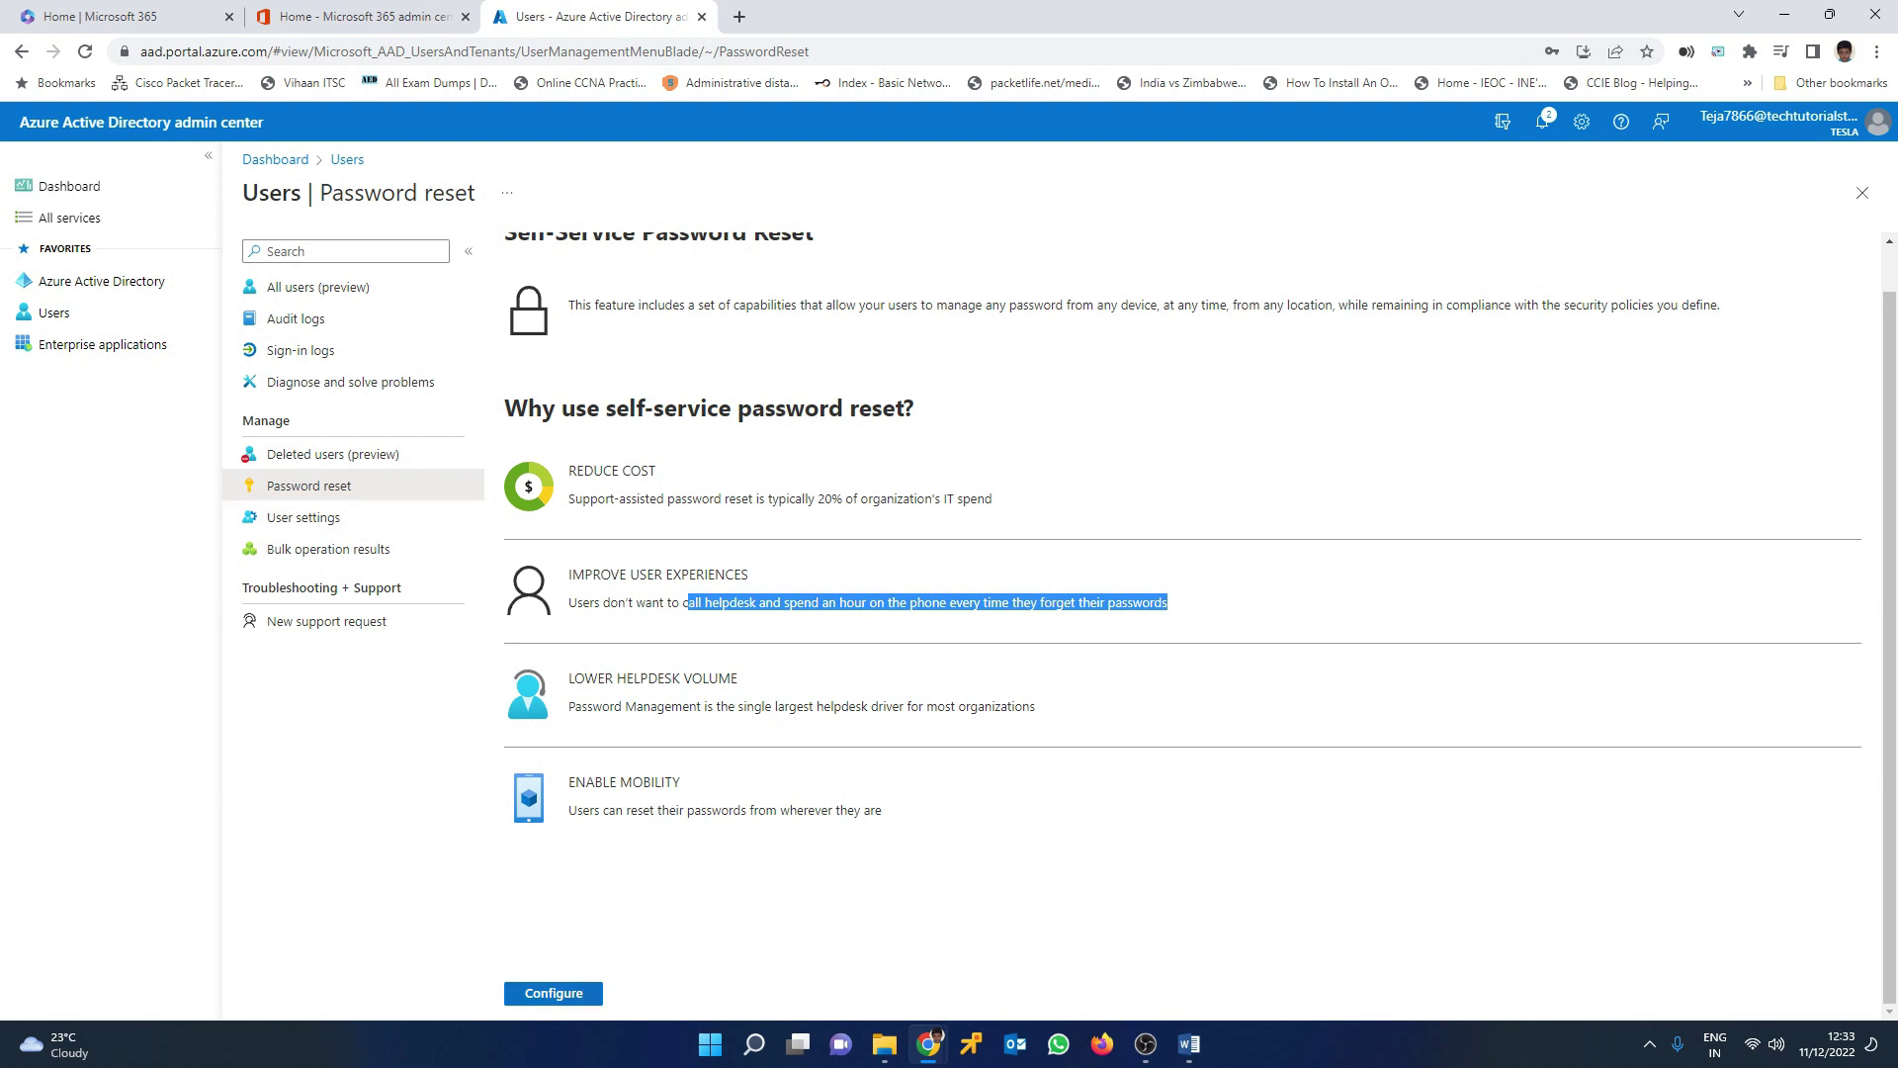
{"action": "left_click", "coordinate": [552, 993]}
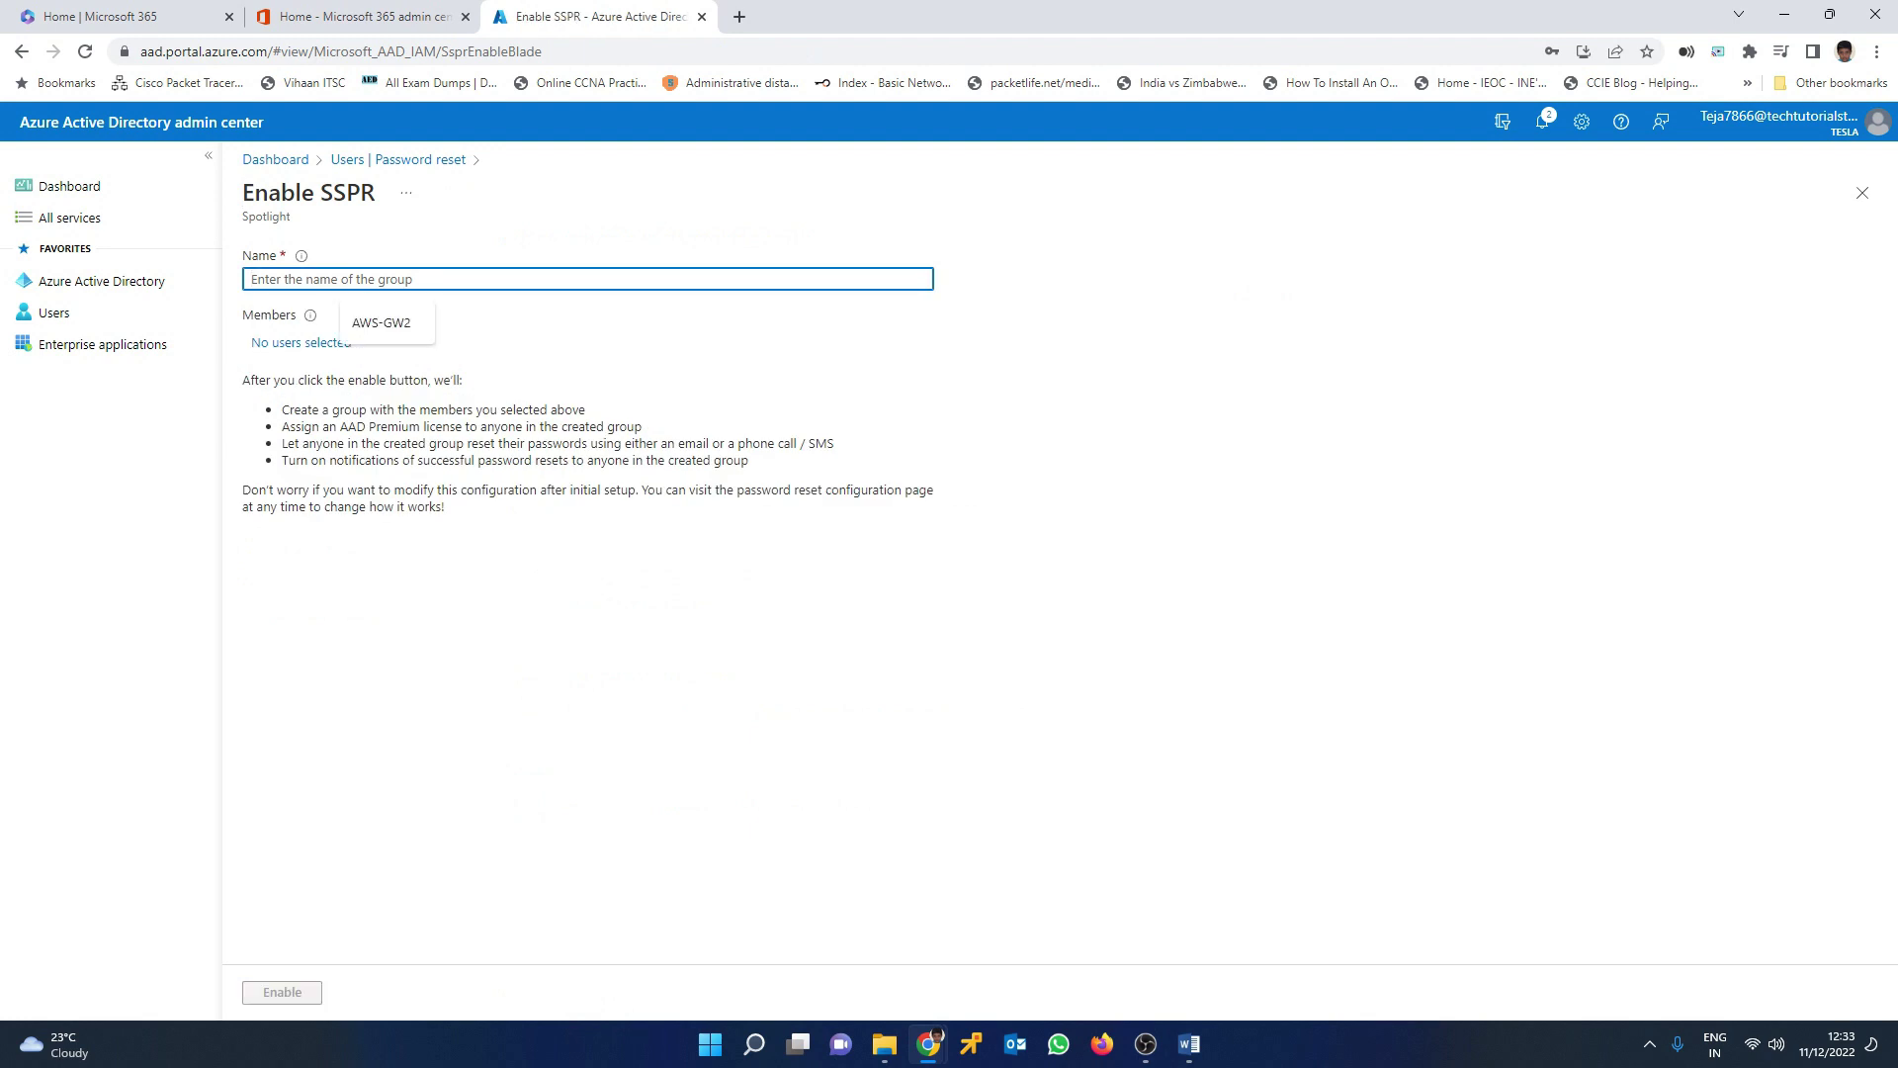
{"action": "type", "text": "SS"}
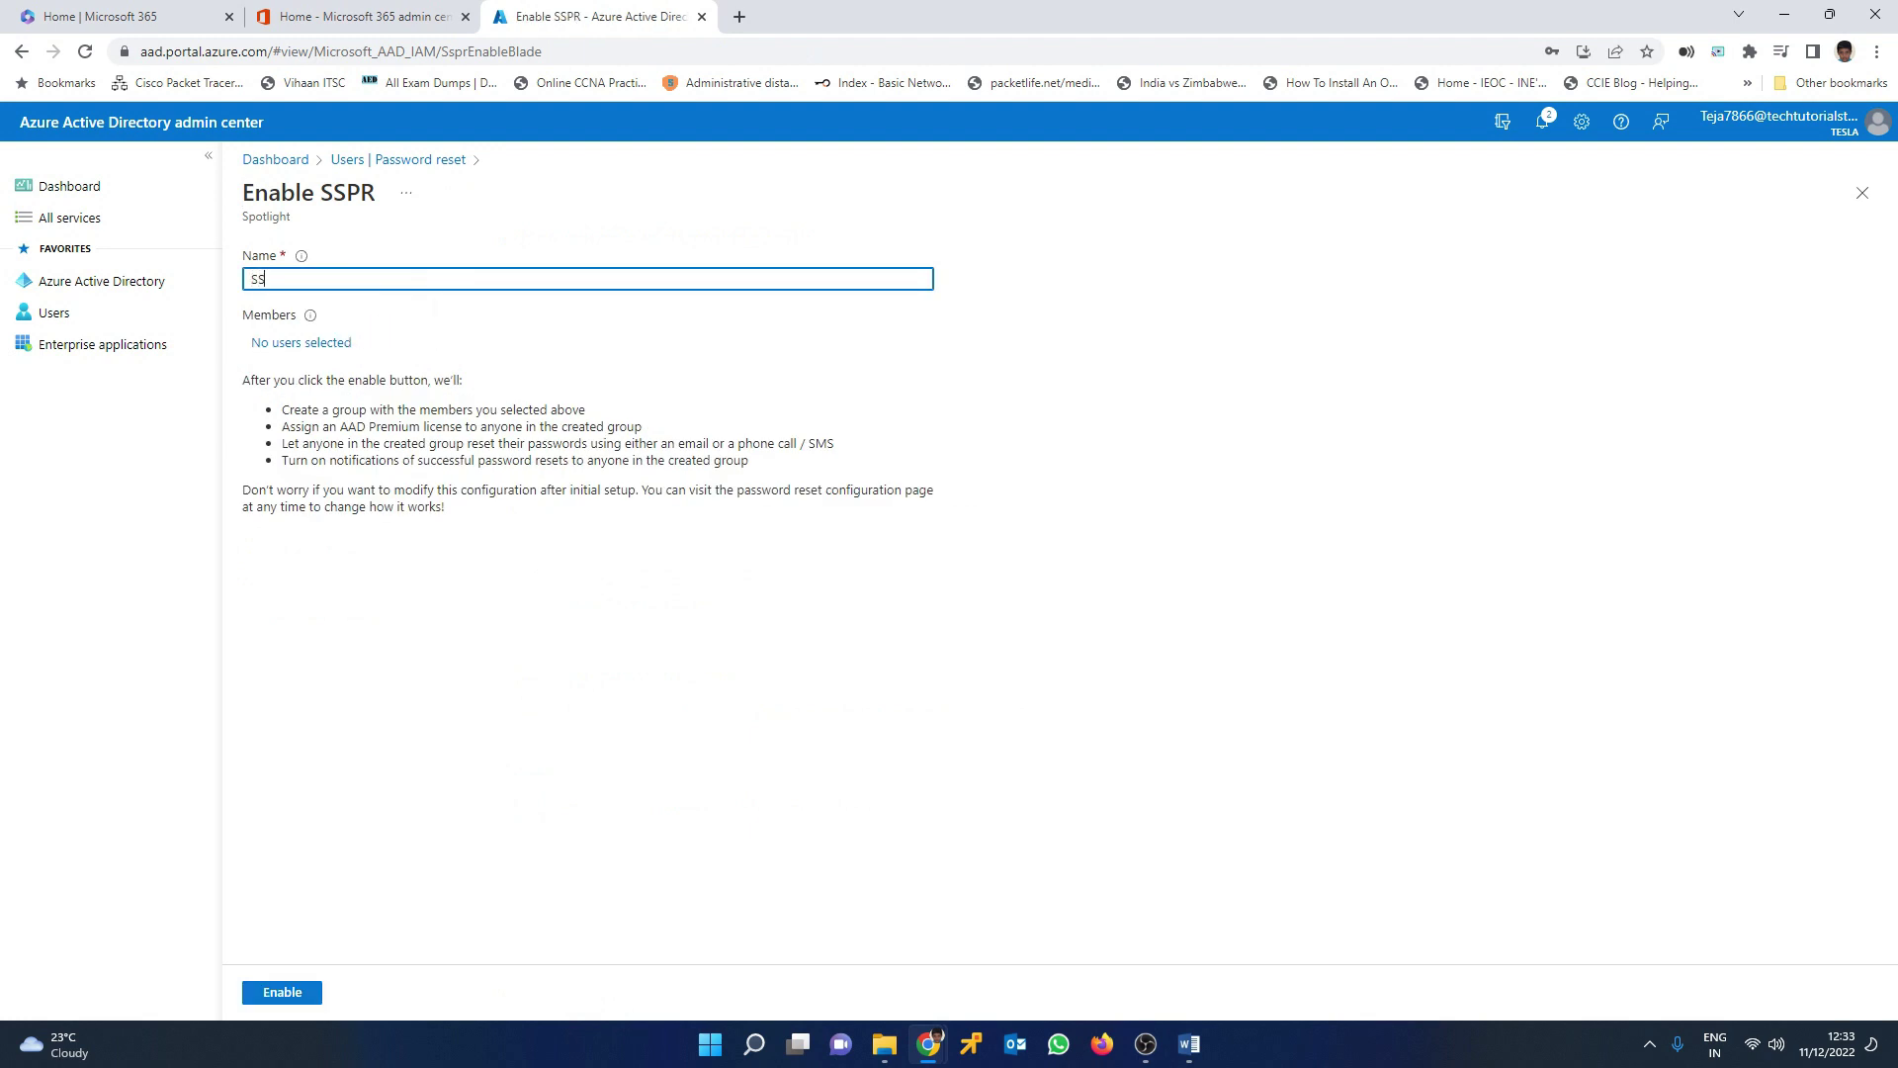
{"action": "type", "text": "PT "}
{"action": "type", "text": "GROUP LA"}
{"action": "type", "text": "T"}
{"action": "key", "text": "Tab"}
{"action": "key", "text": "Return"}
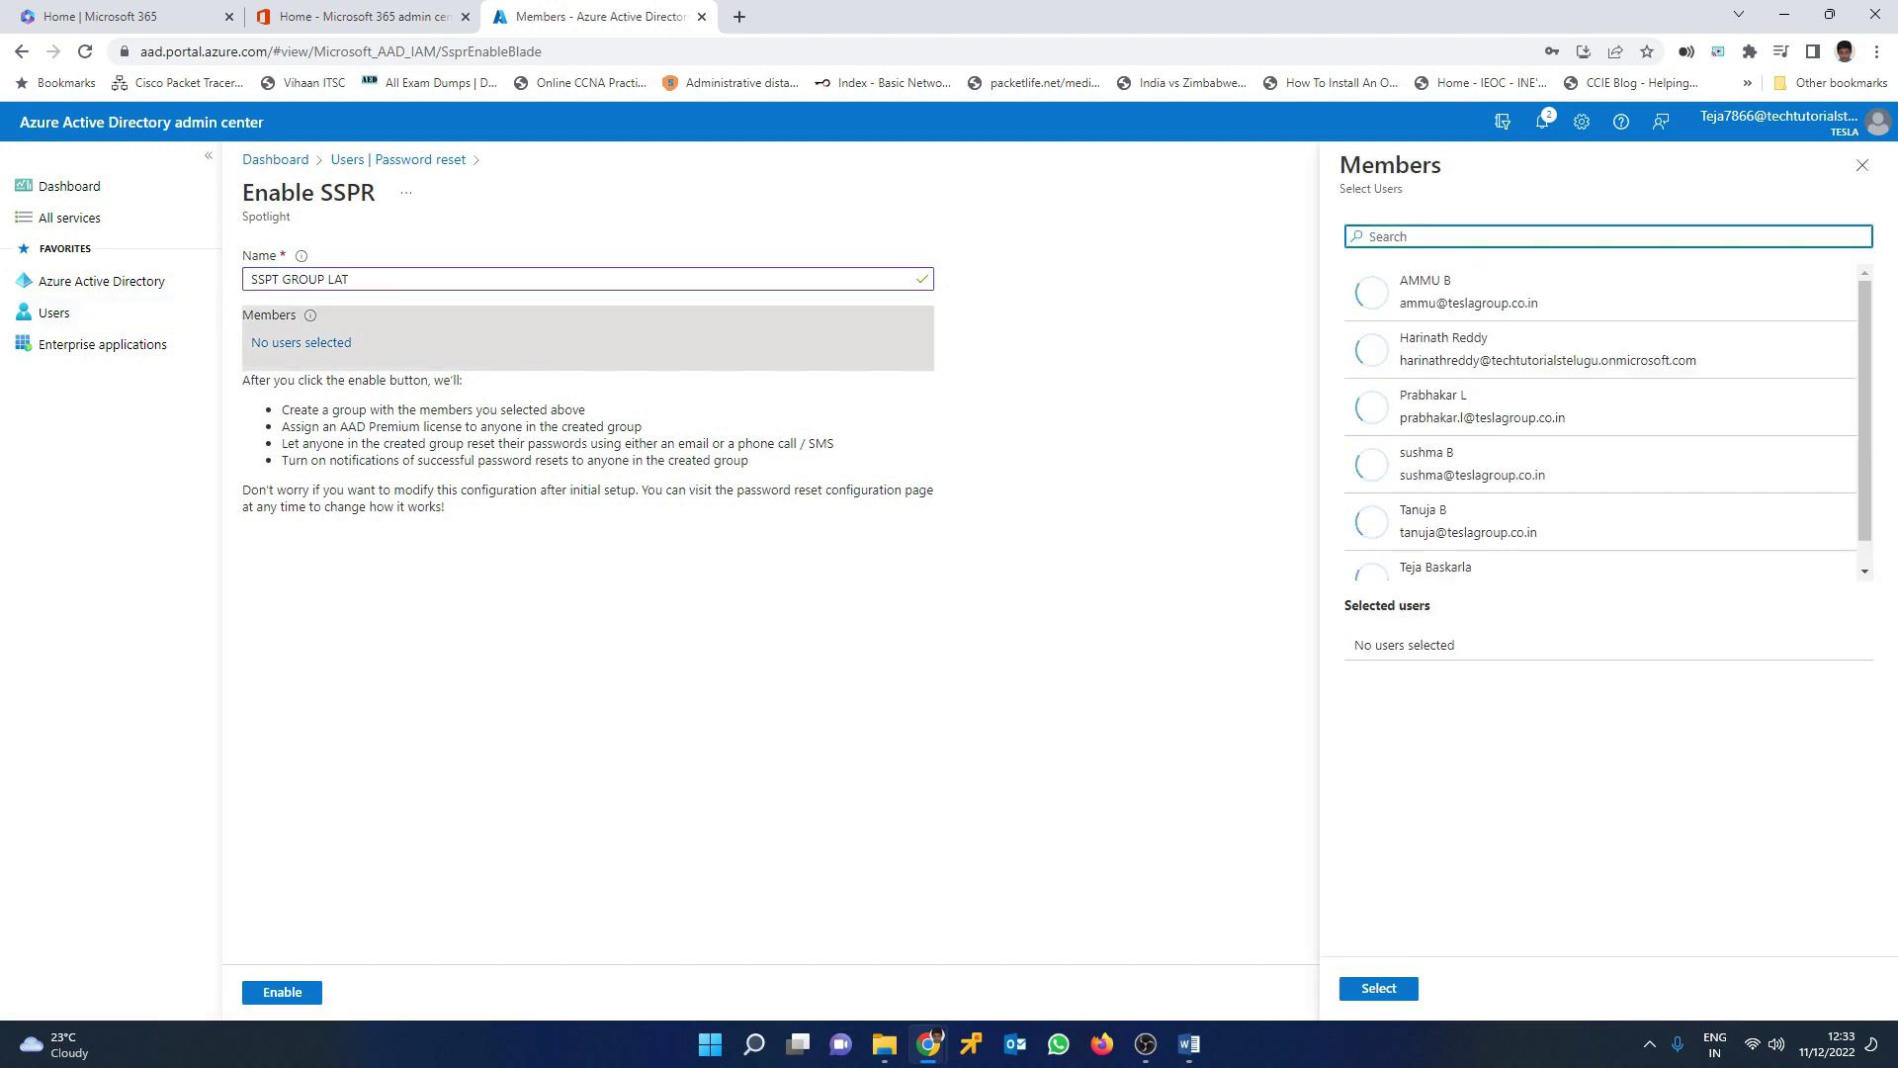
{"action": "key", "text": "alt+Tab"}
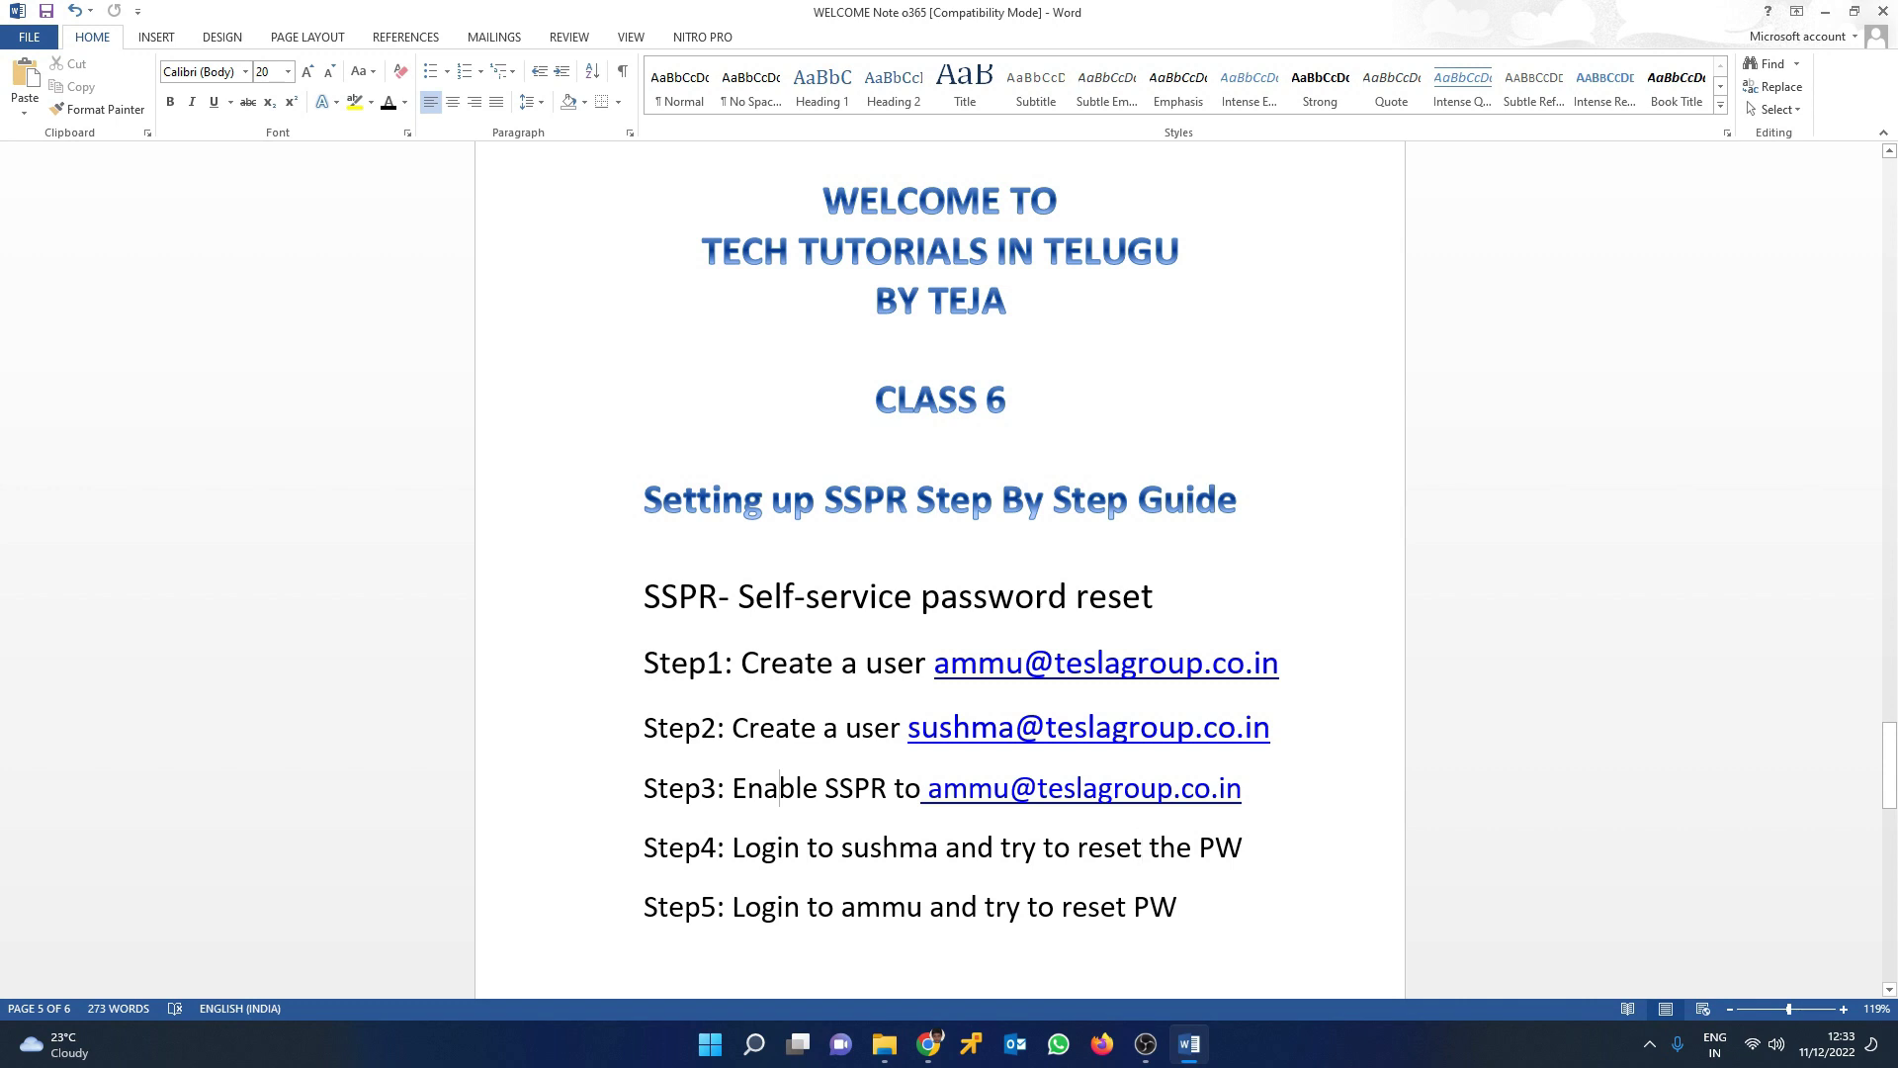
{"action": "left_click_drag", "start_coordinate": [777, 787], "coordinate": [1241, 787]}
{"action": "key", "text": "alt+Tab"}
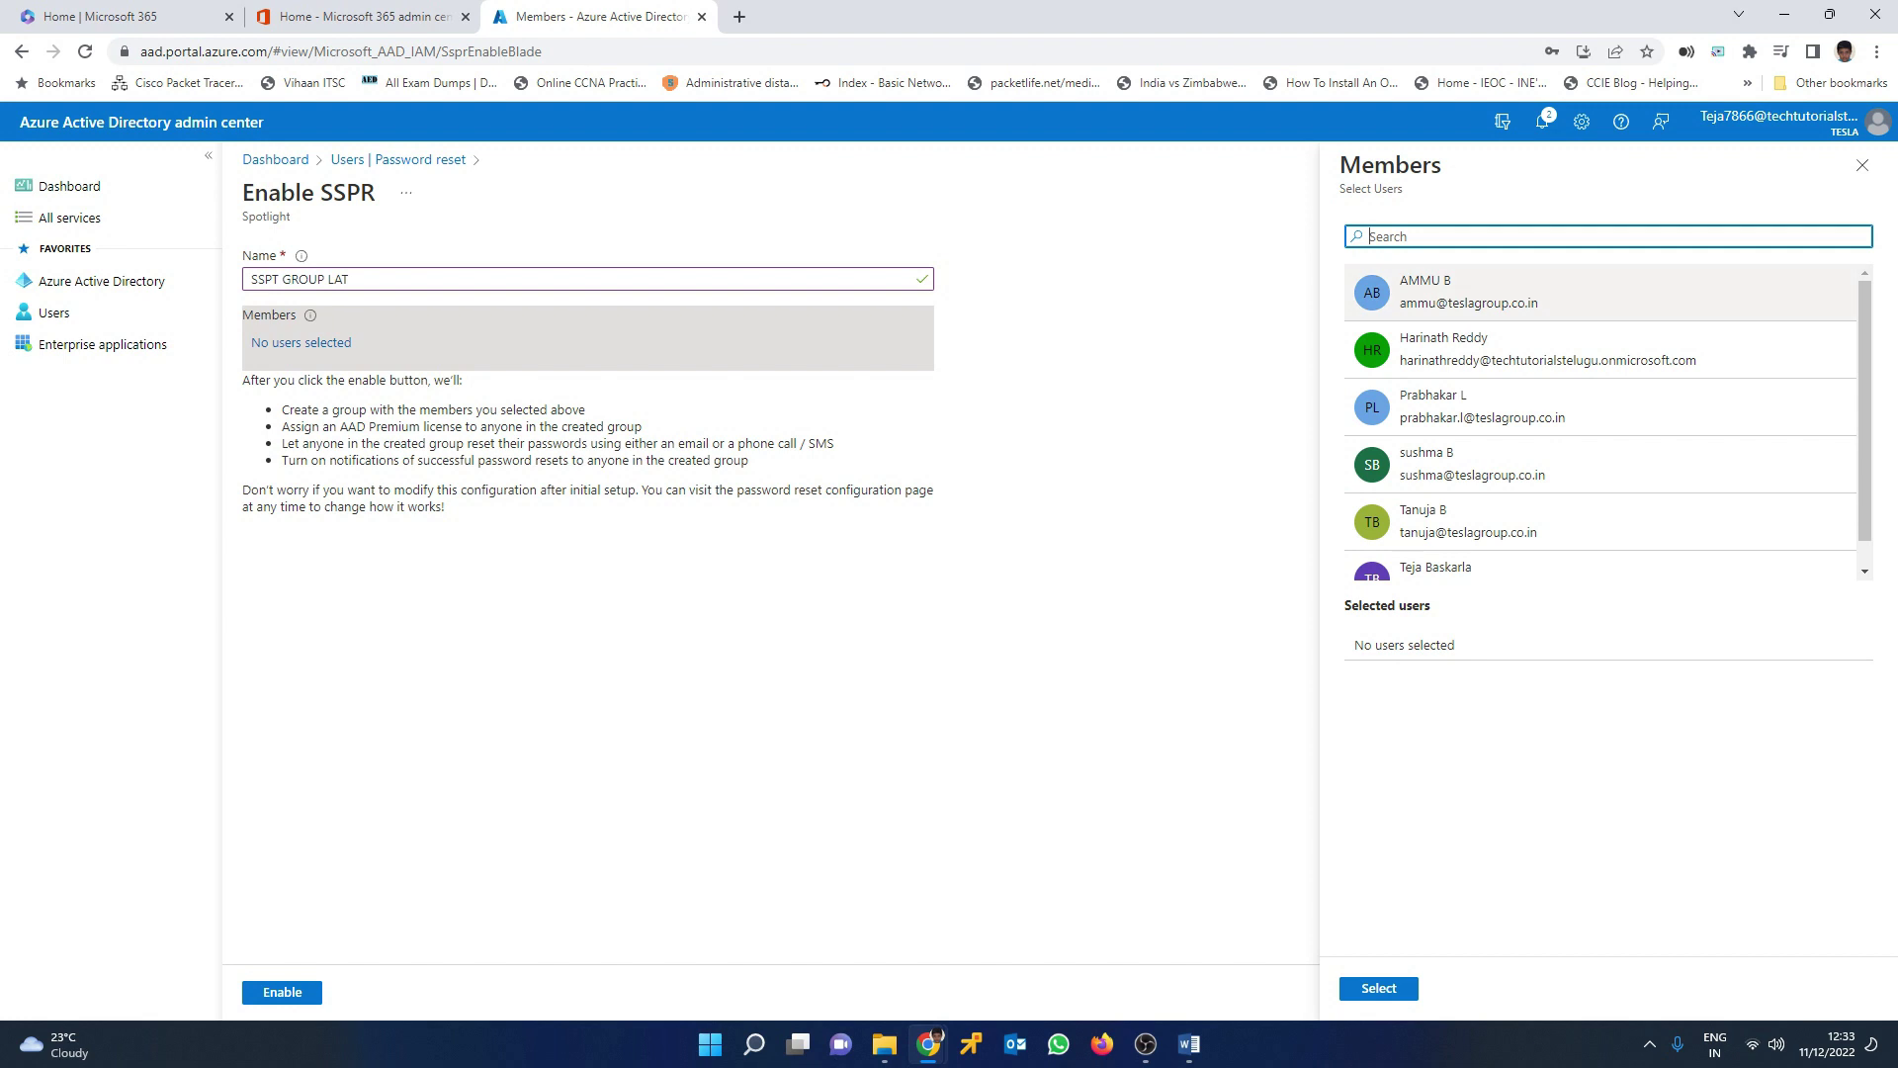
{"action": "left_click", "coordinate": [1452, 281]}
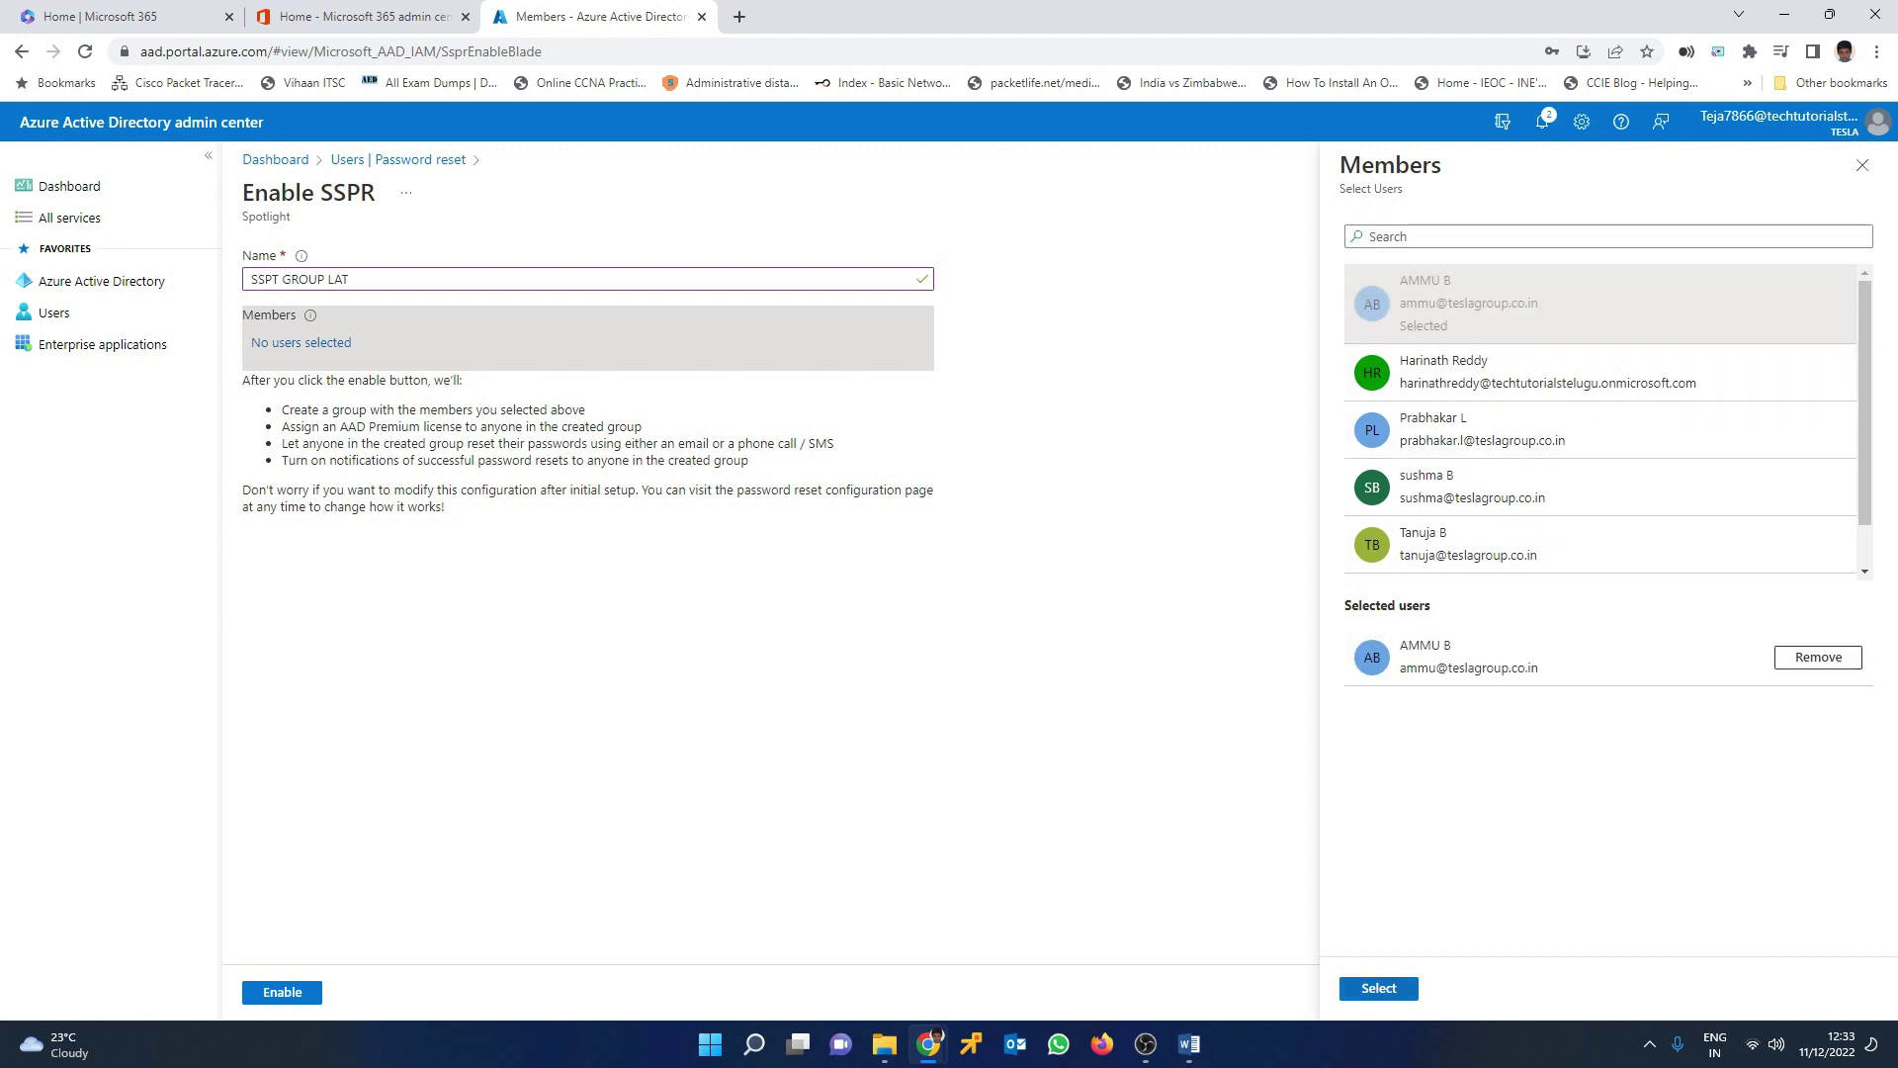
{"action": "left_click", "coordinate": [1378, 988]}
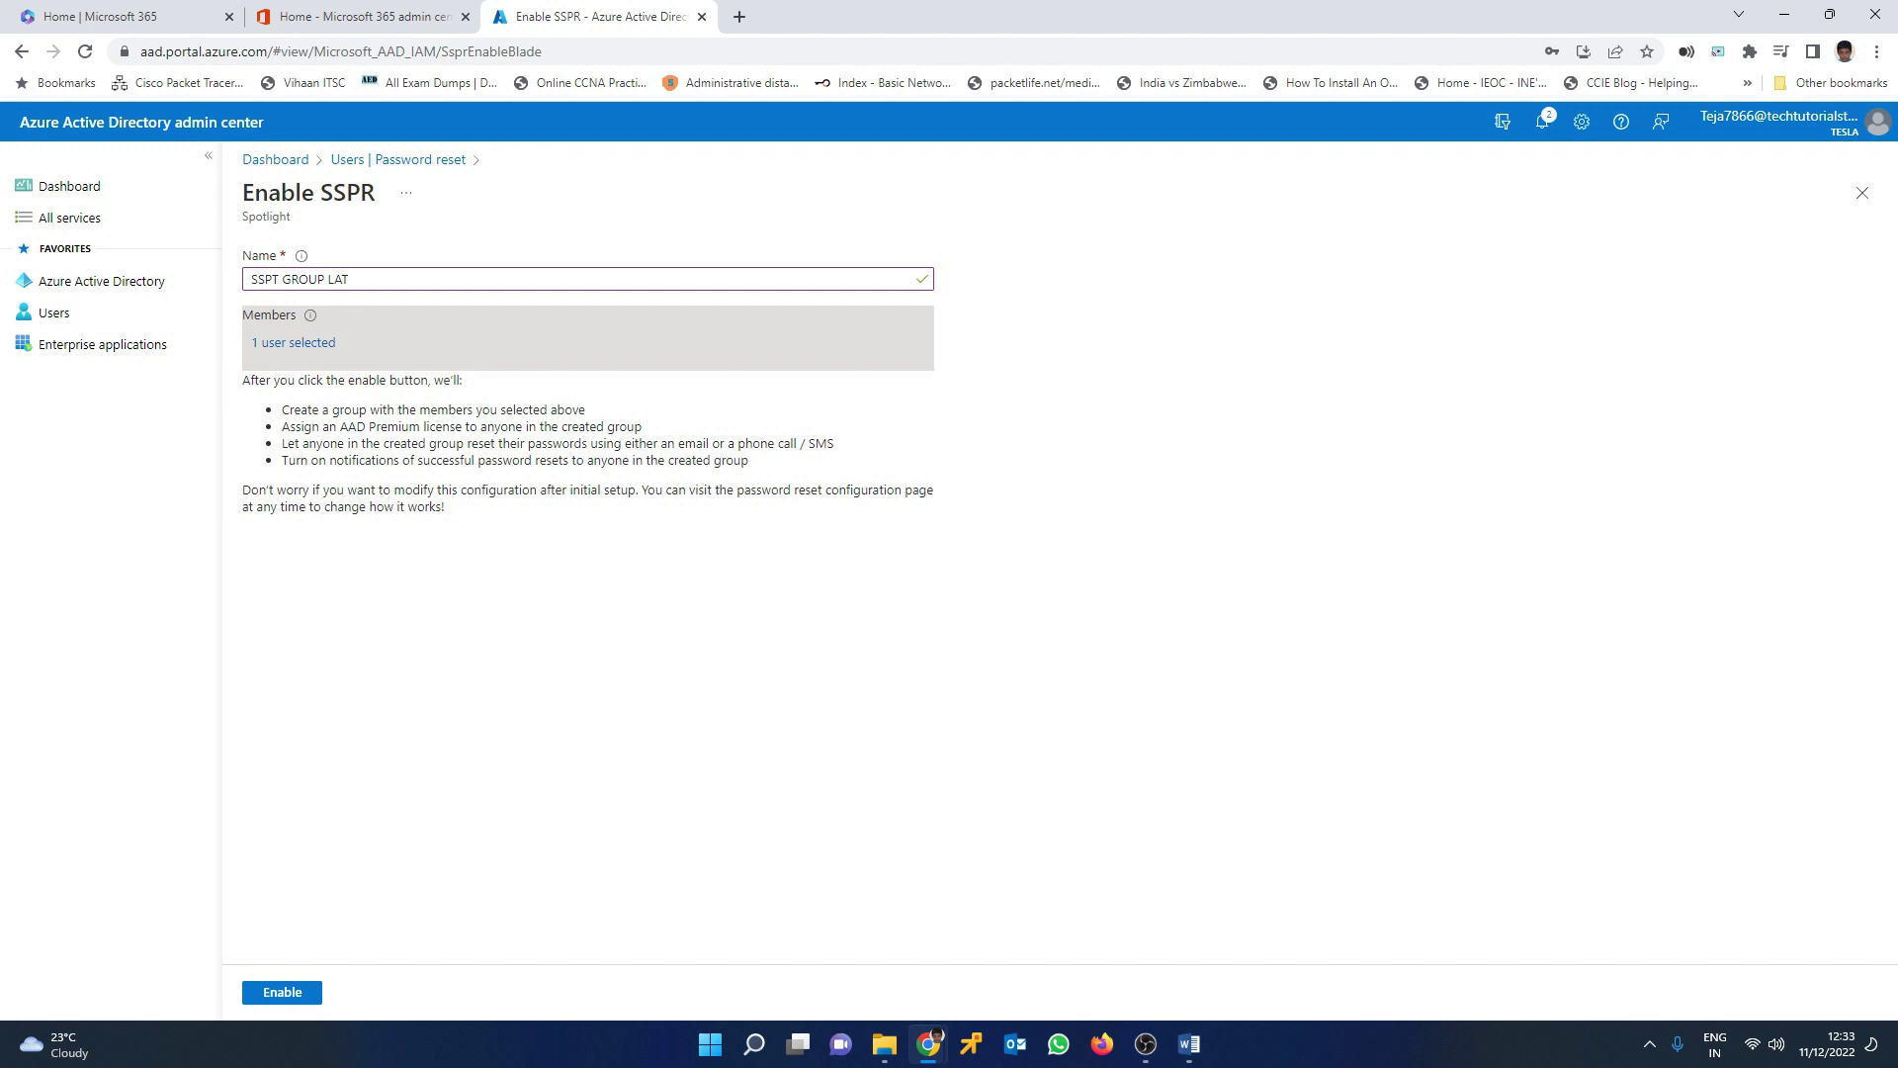
{"action": "left_click", "coordinate": [282, 992]}
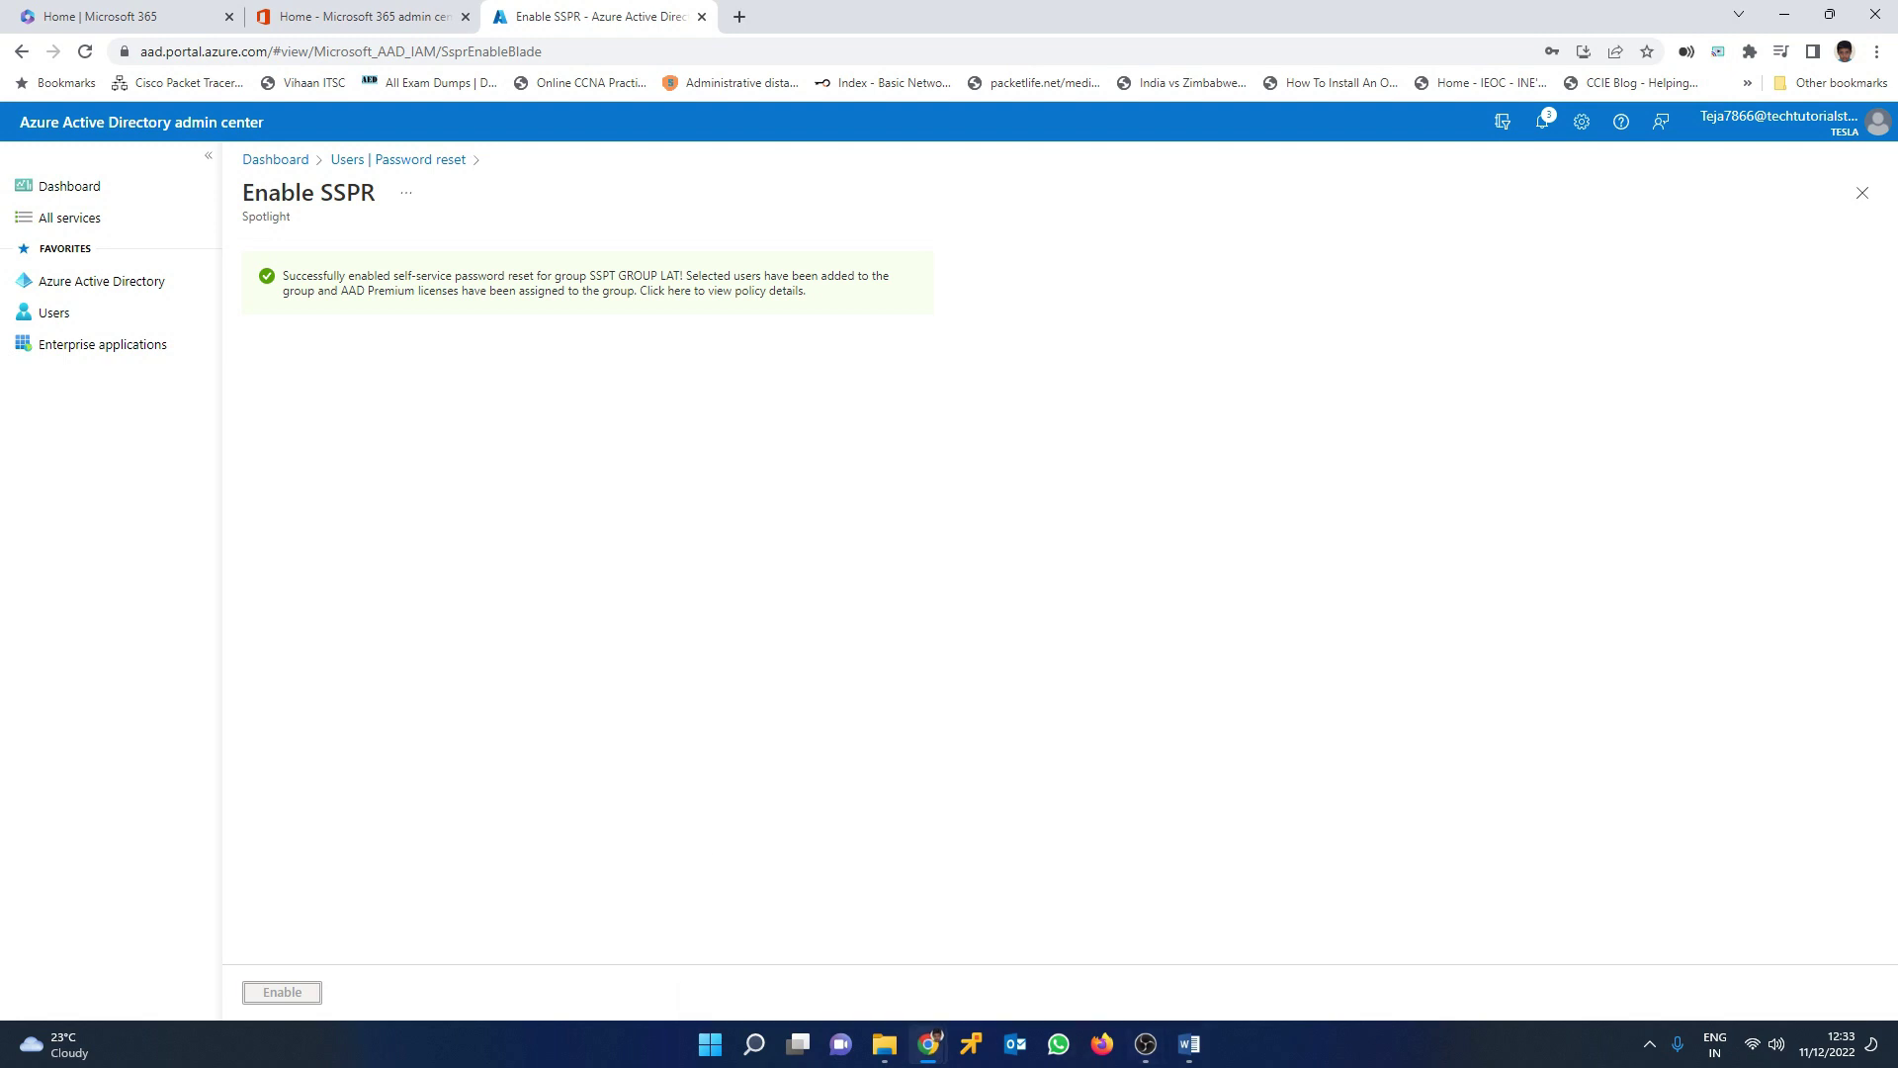
Step: Open a new incognito Chrome window and load office.com
{"action": "right_click", "coordinate": [932, 1042]}
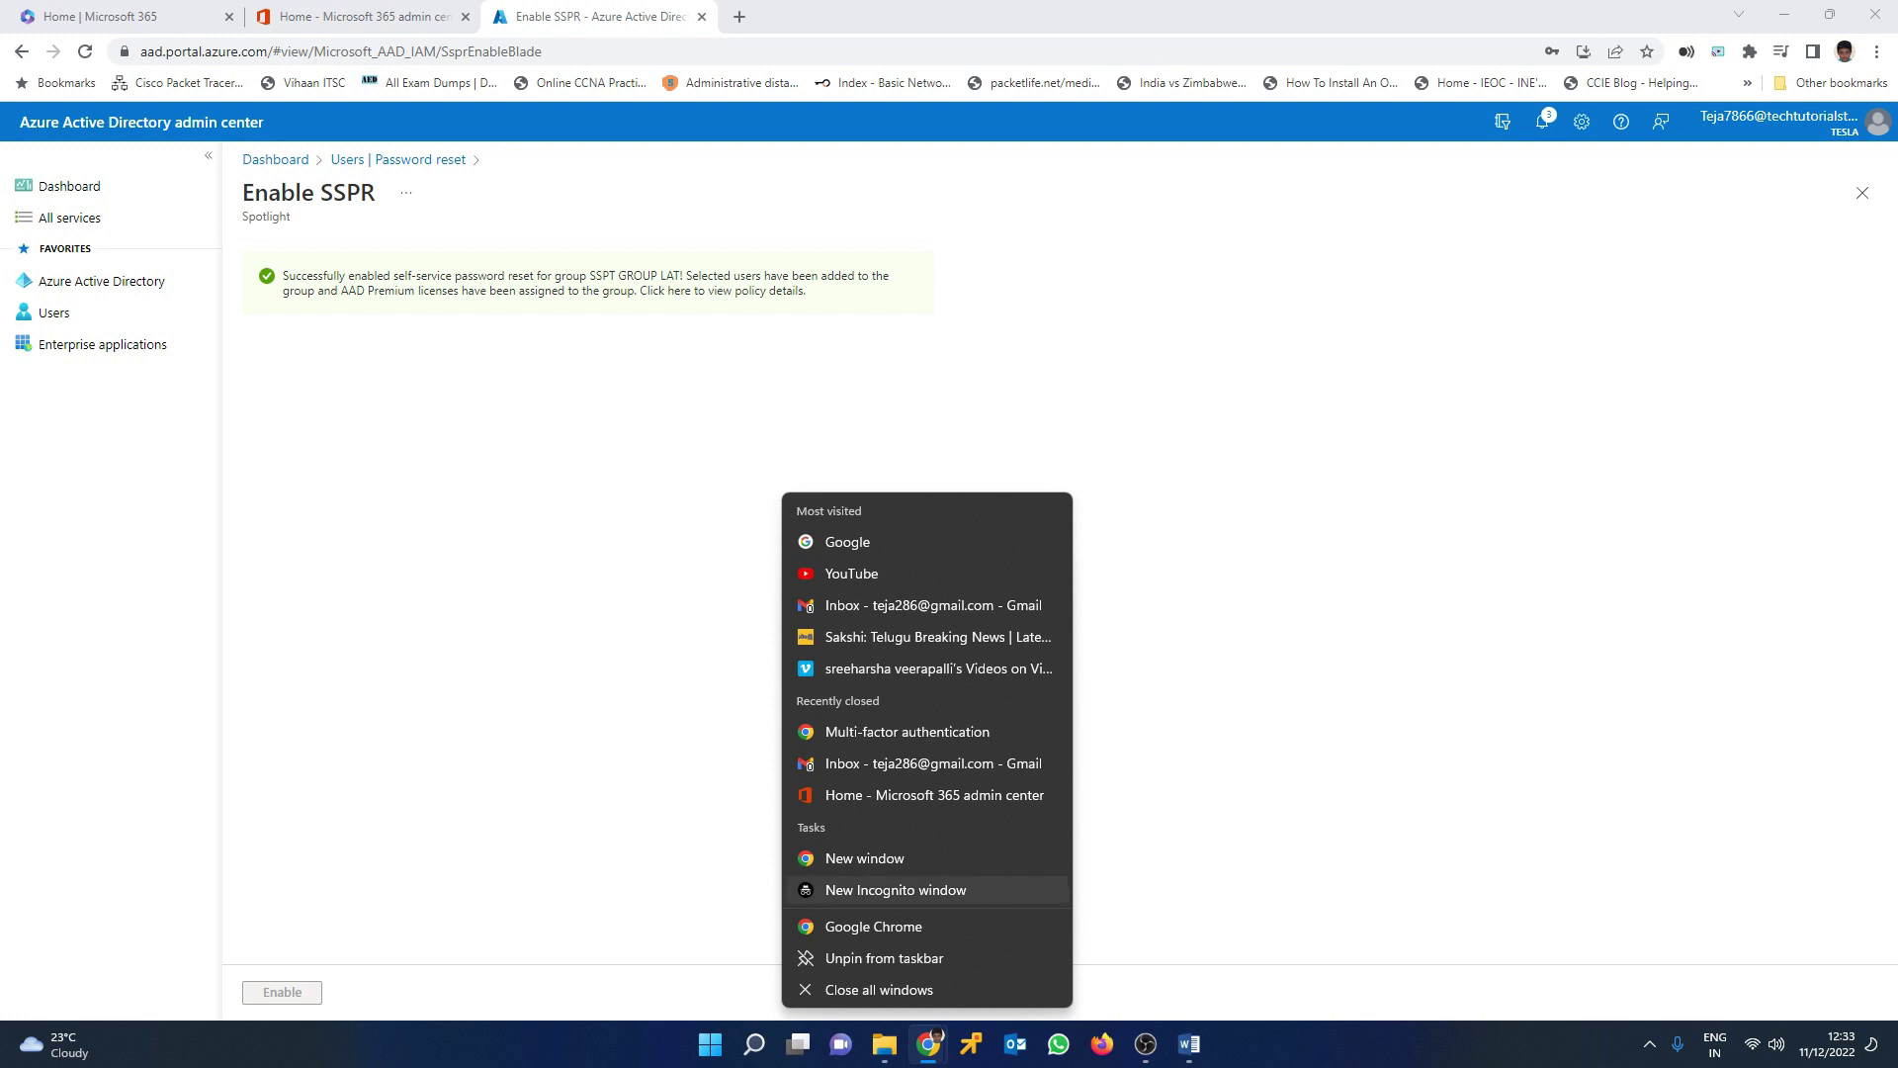
{"action": "left_click", "coordinate": [897, 891]}
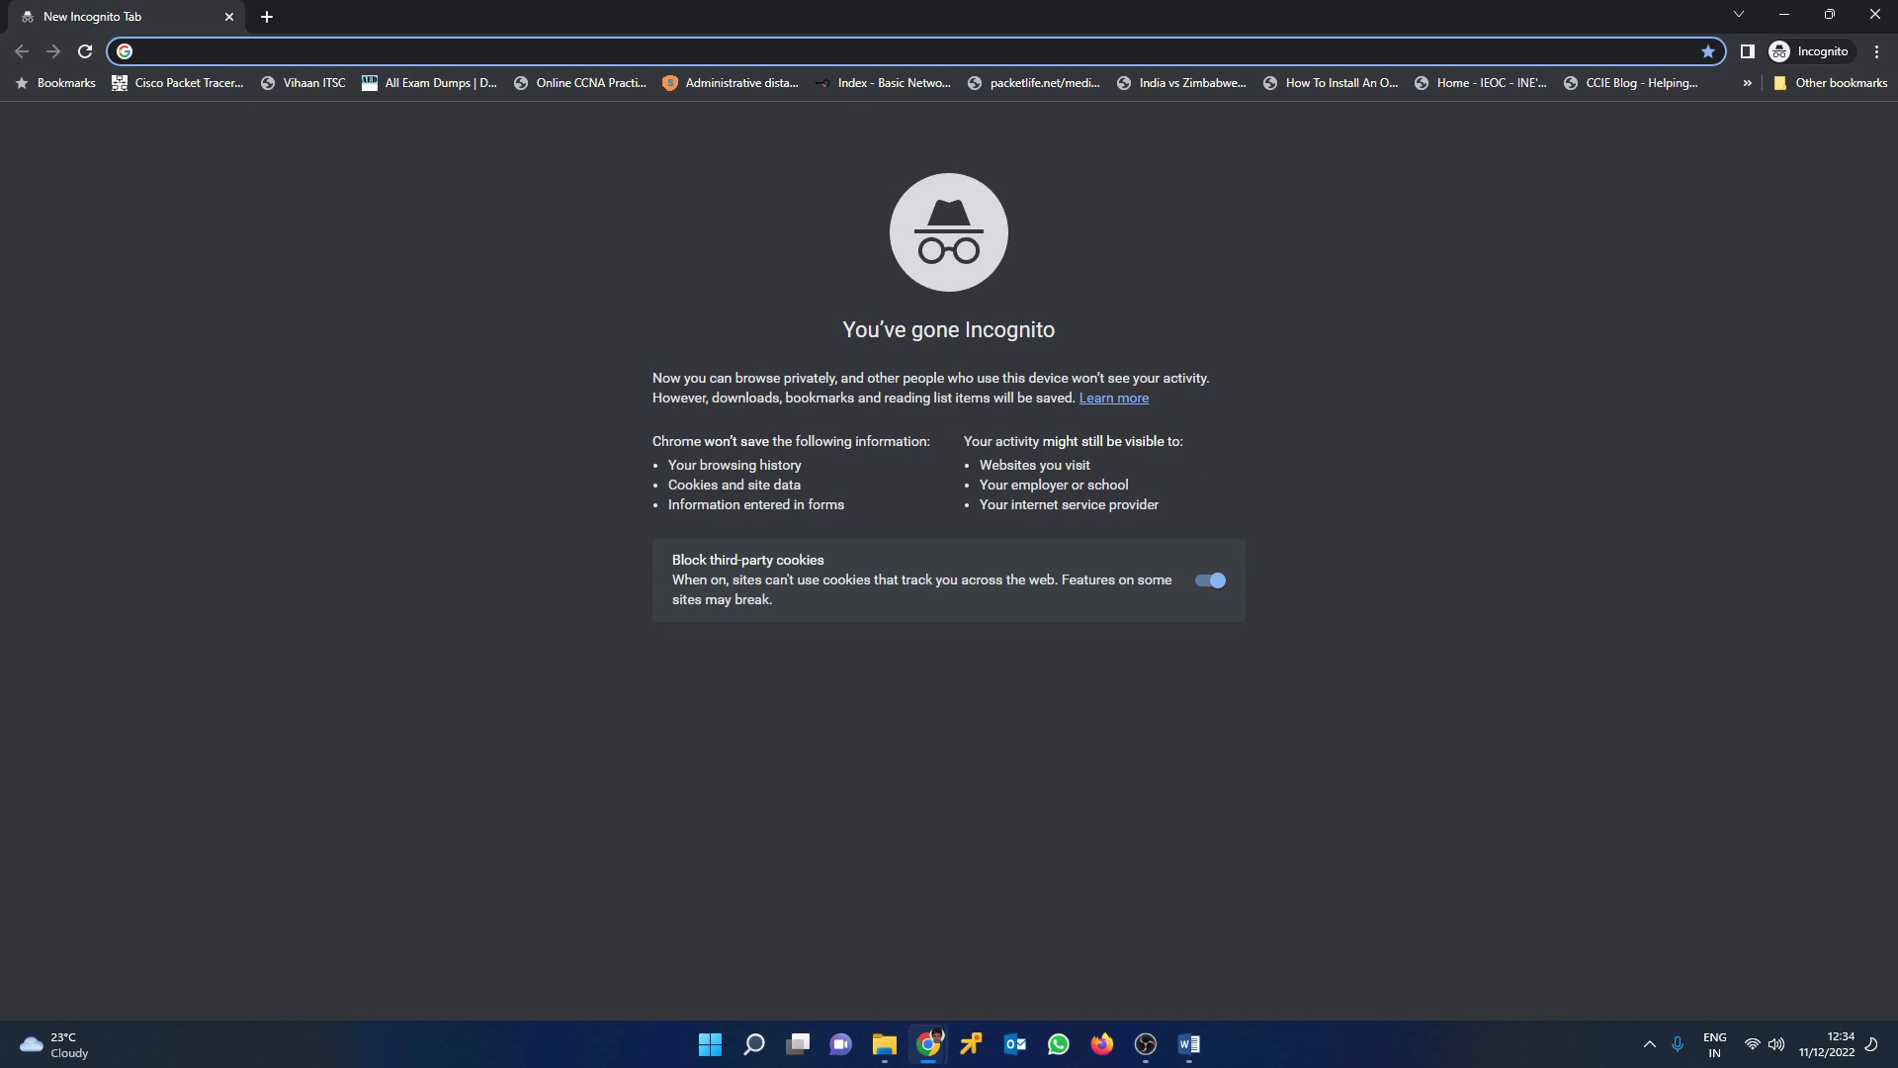
{"action": "type", "text": "office."}
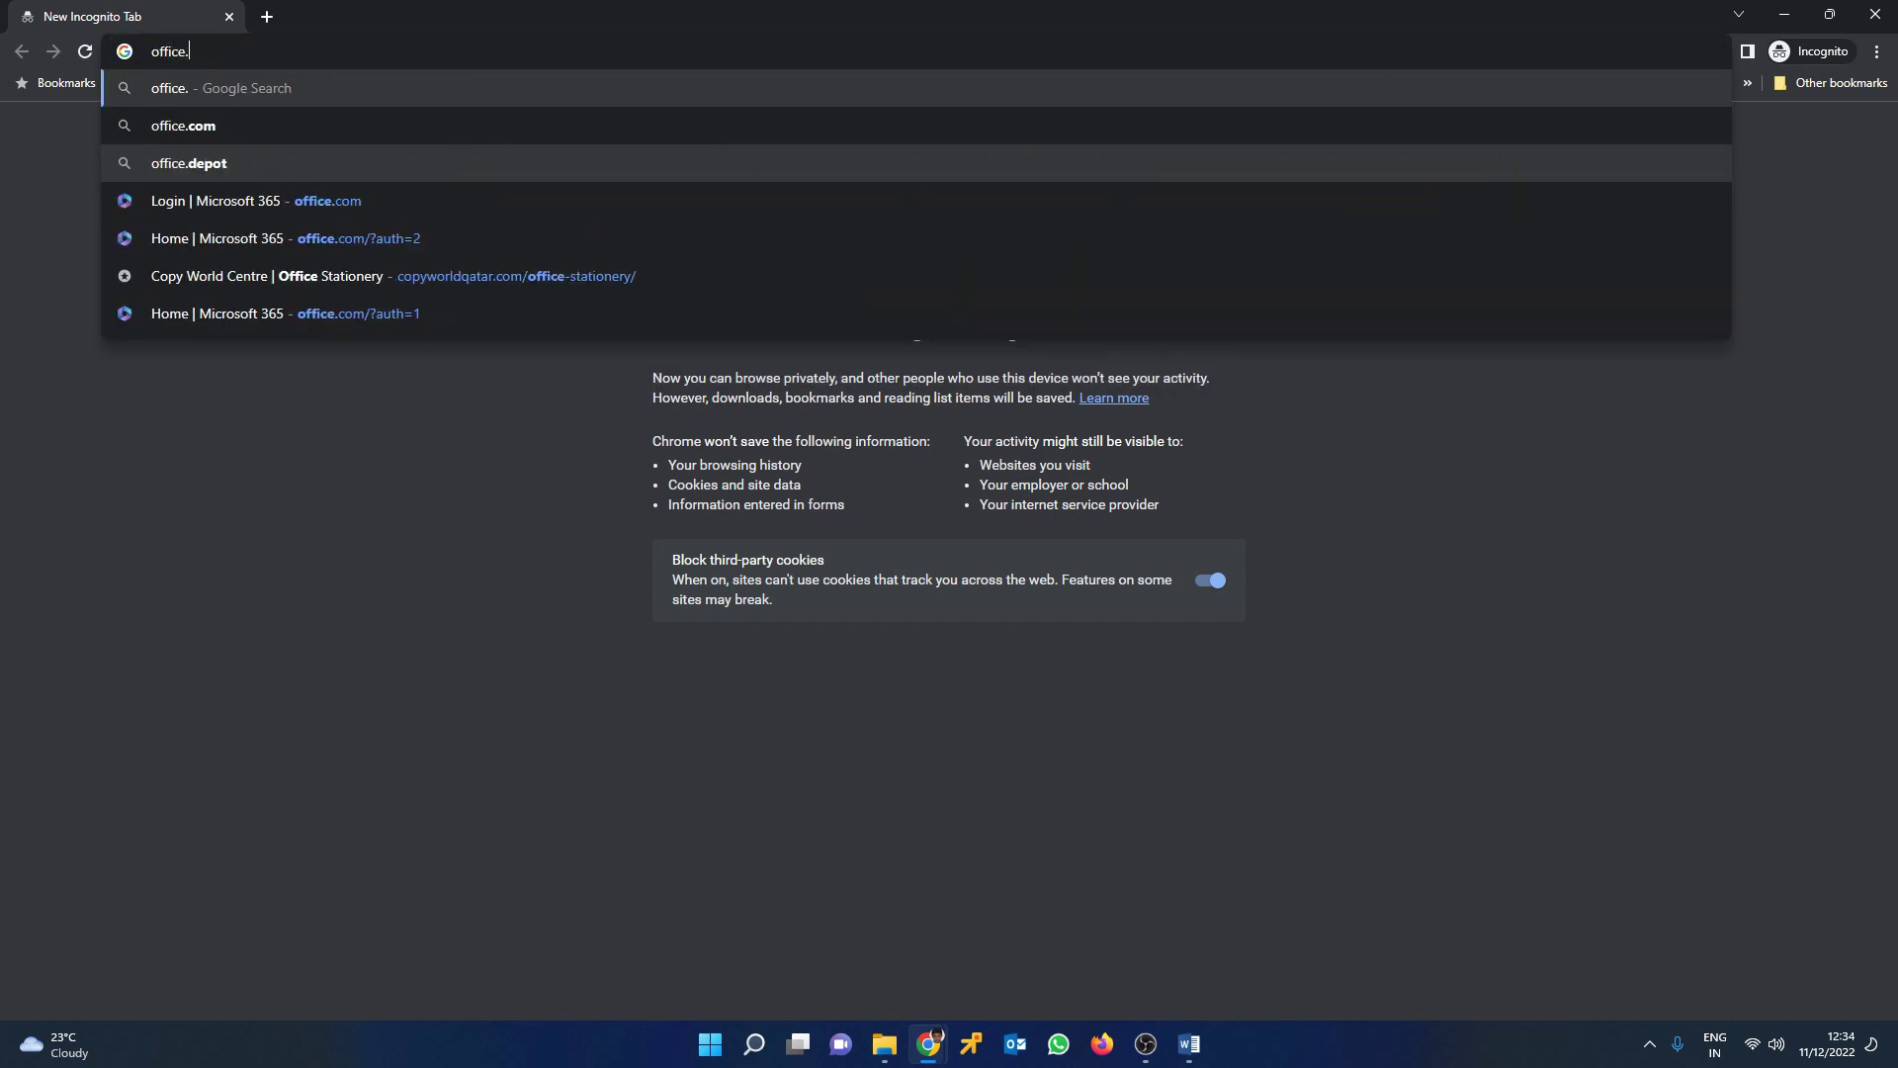
{"action": "type", "text": "com"}
{"action": "key", "text": "Return"}
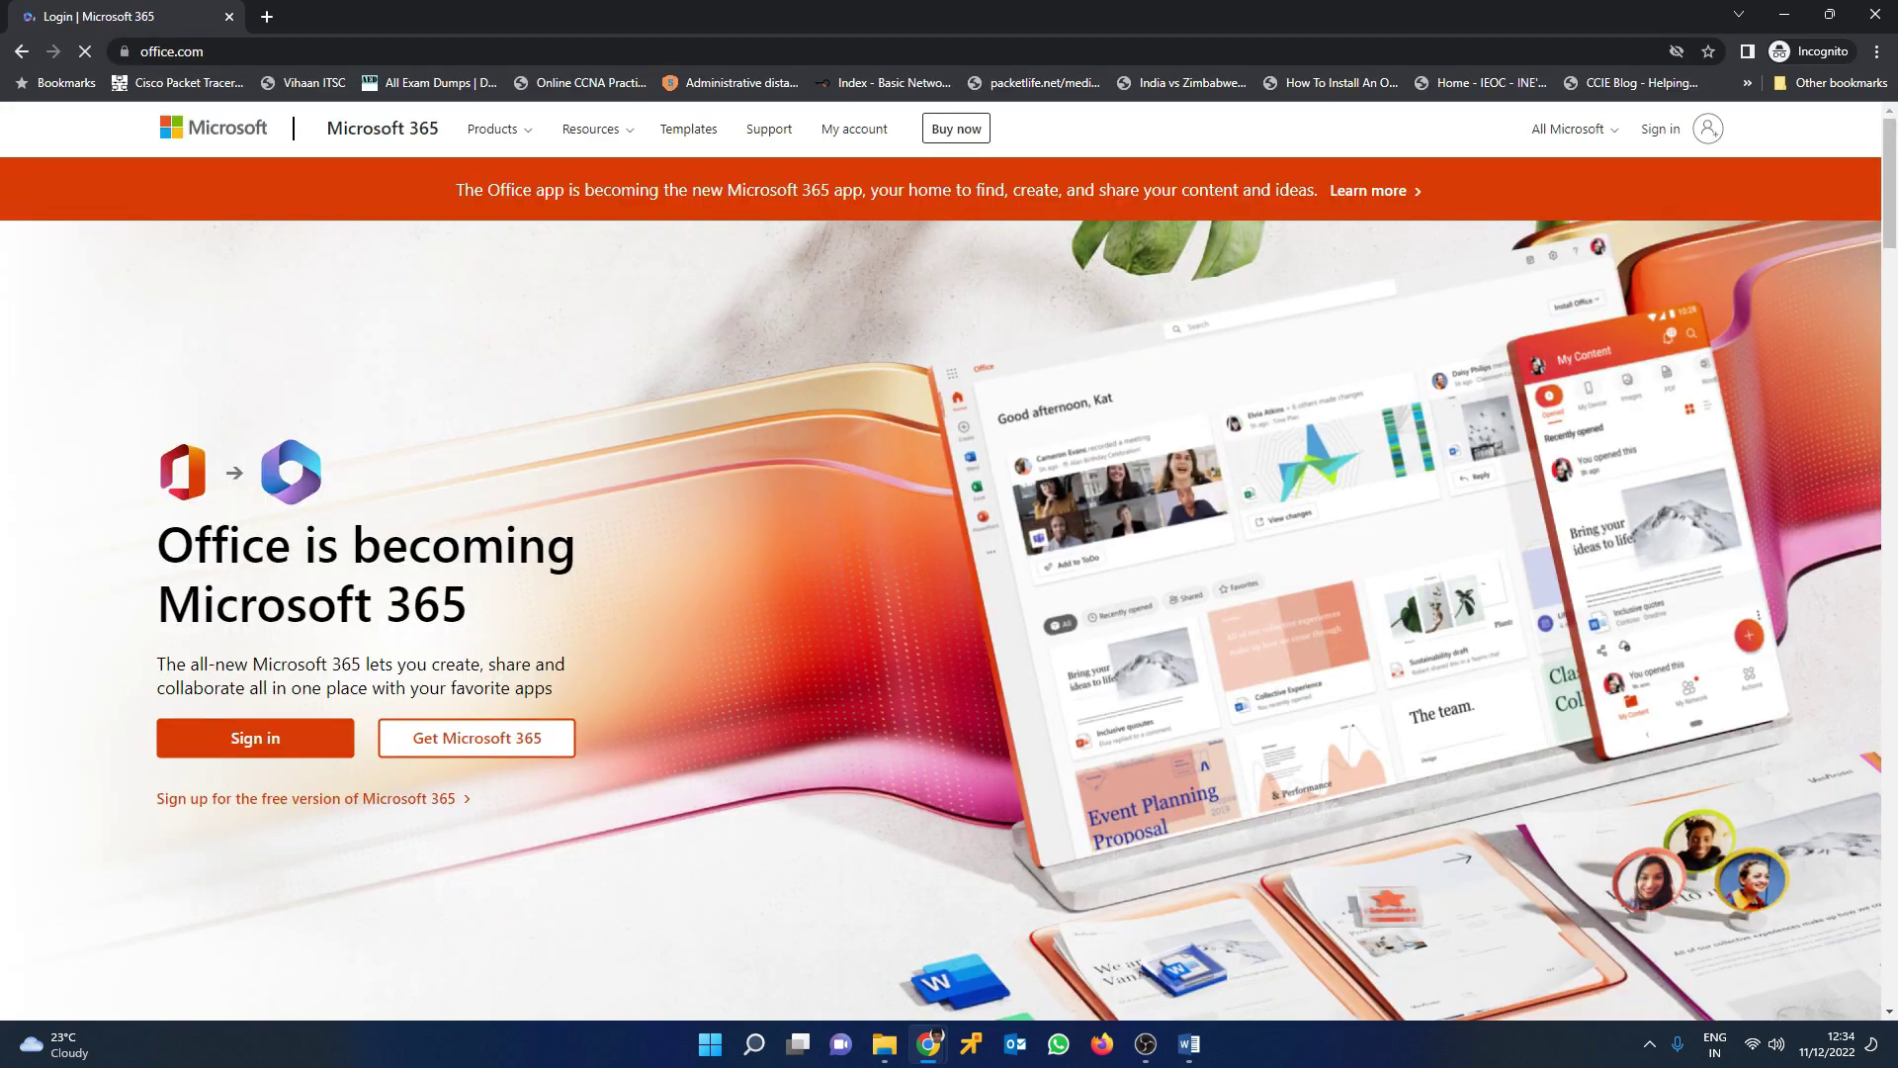
Step: Start the Microsoft 365 sign-in and submit the sushma work account address
{"action": "left_click", "coordinate": [255, 738]}
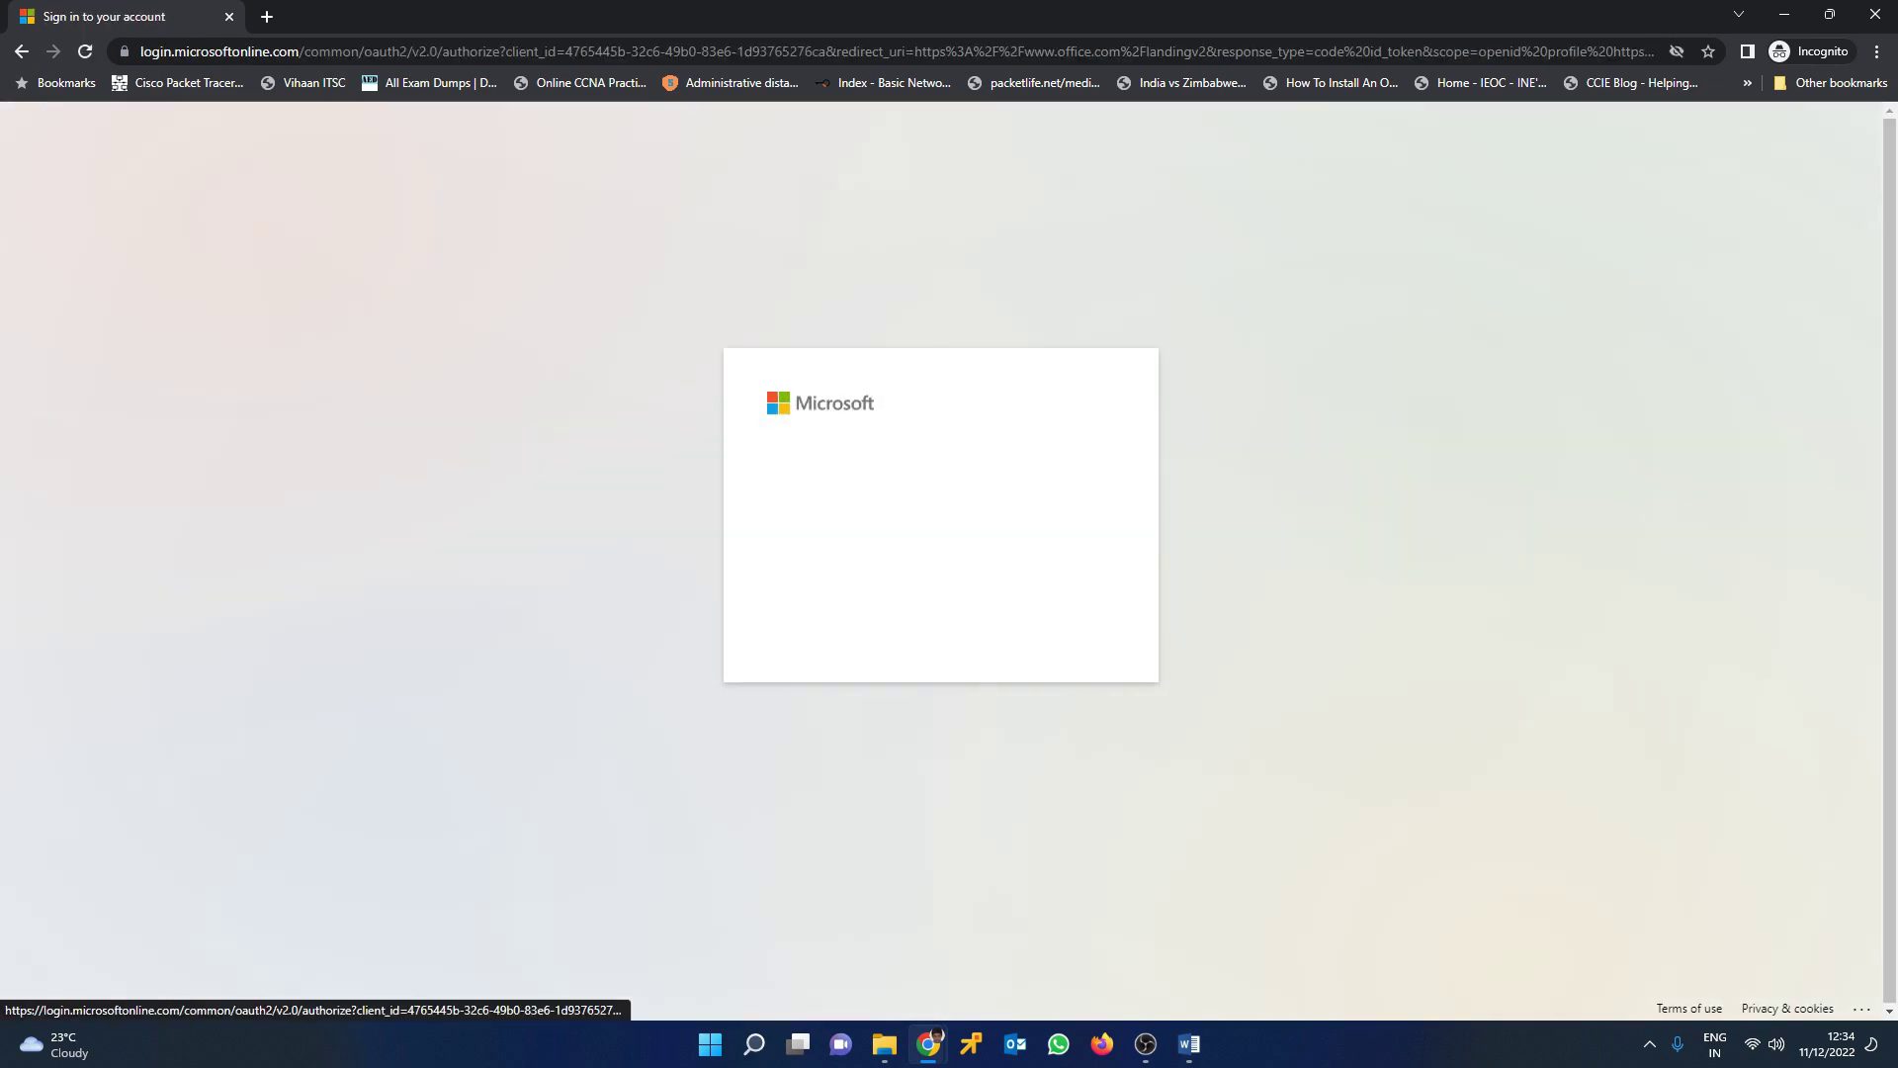
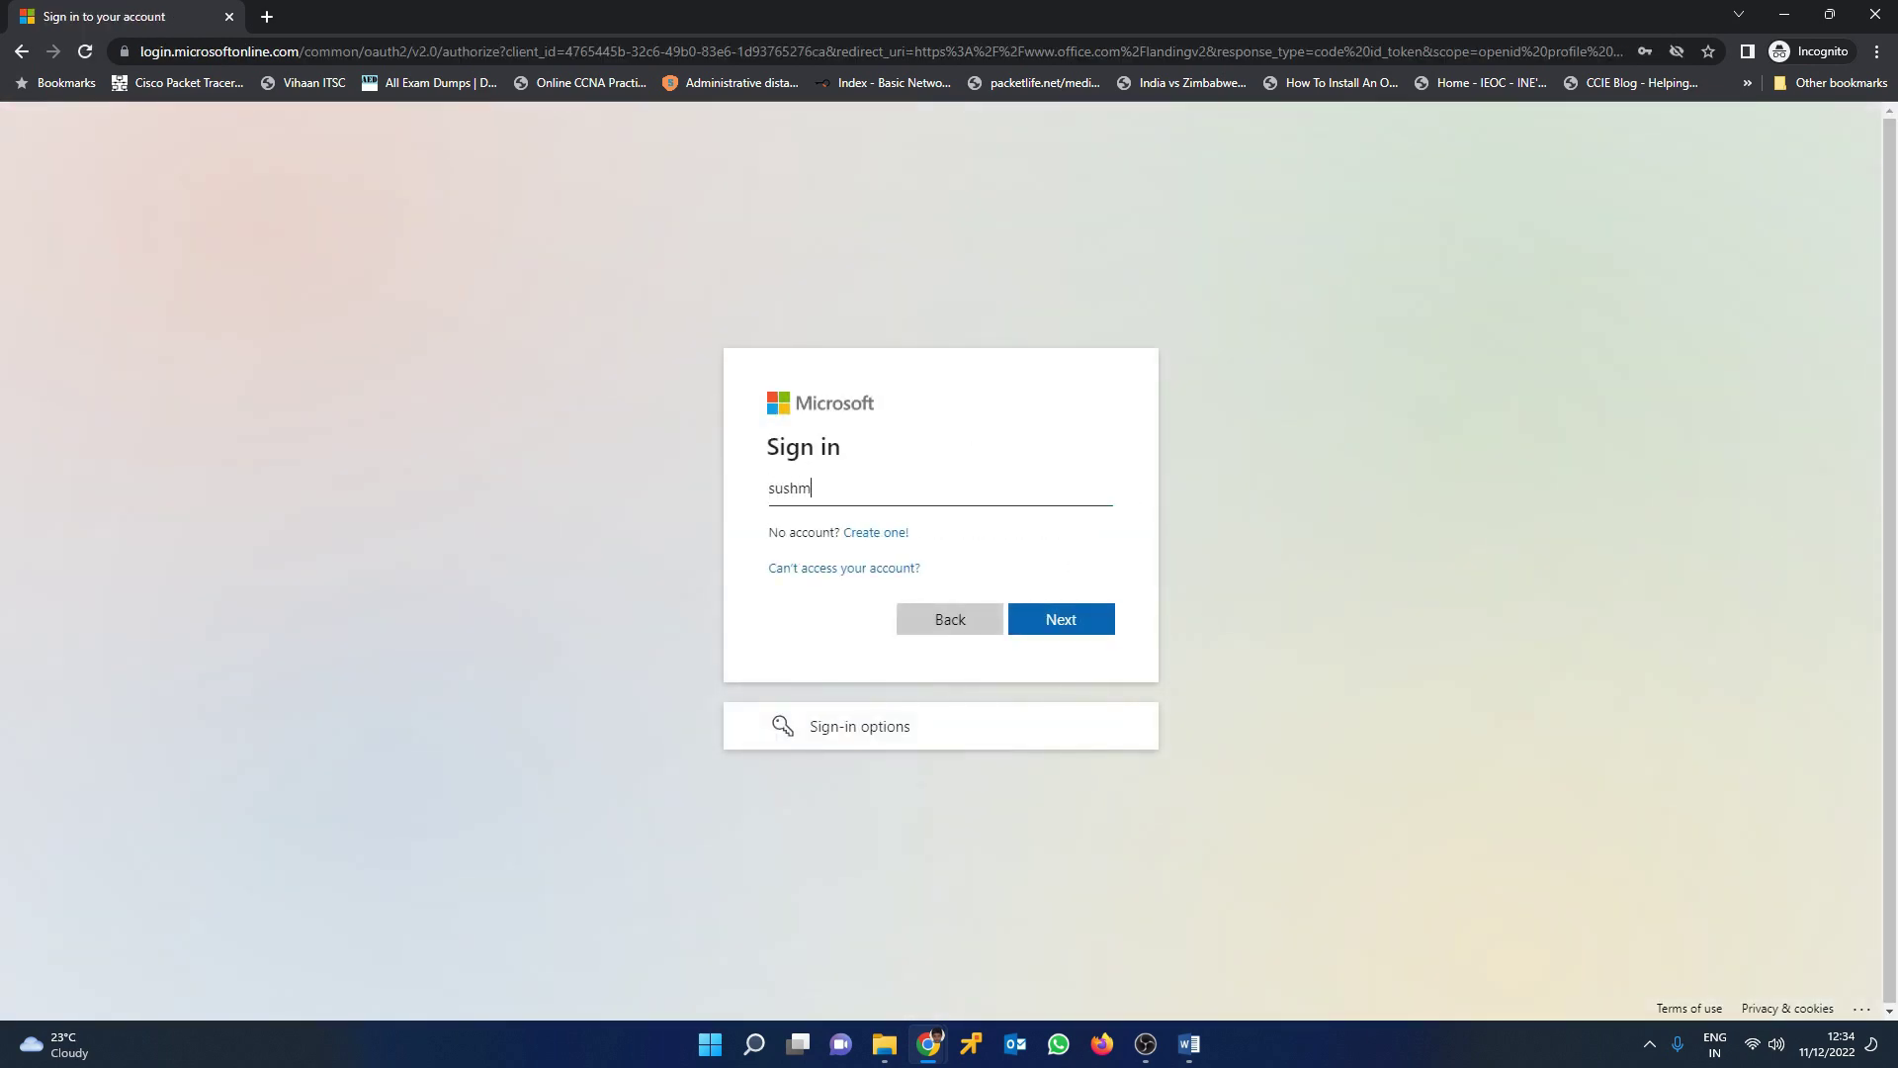
{"action": "key", "text": "Return"}
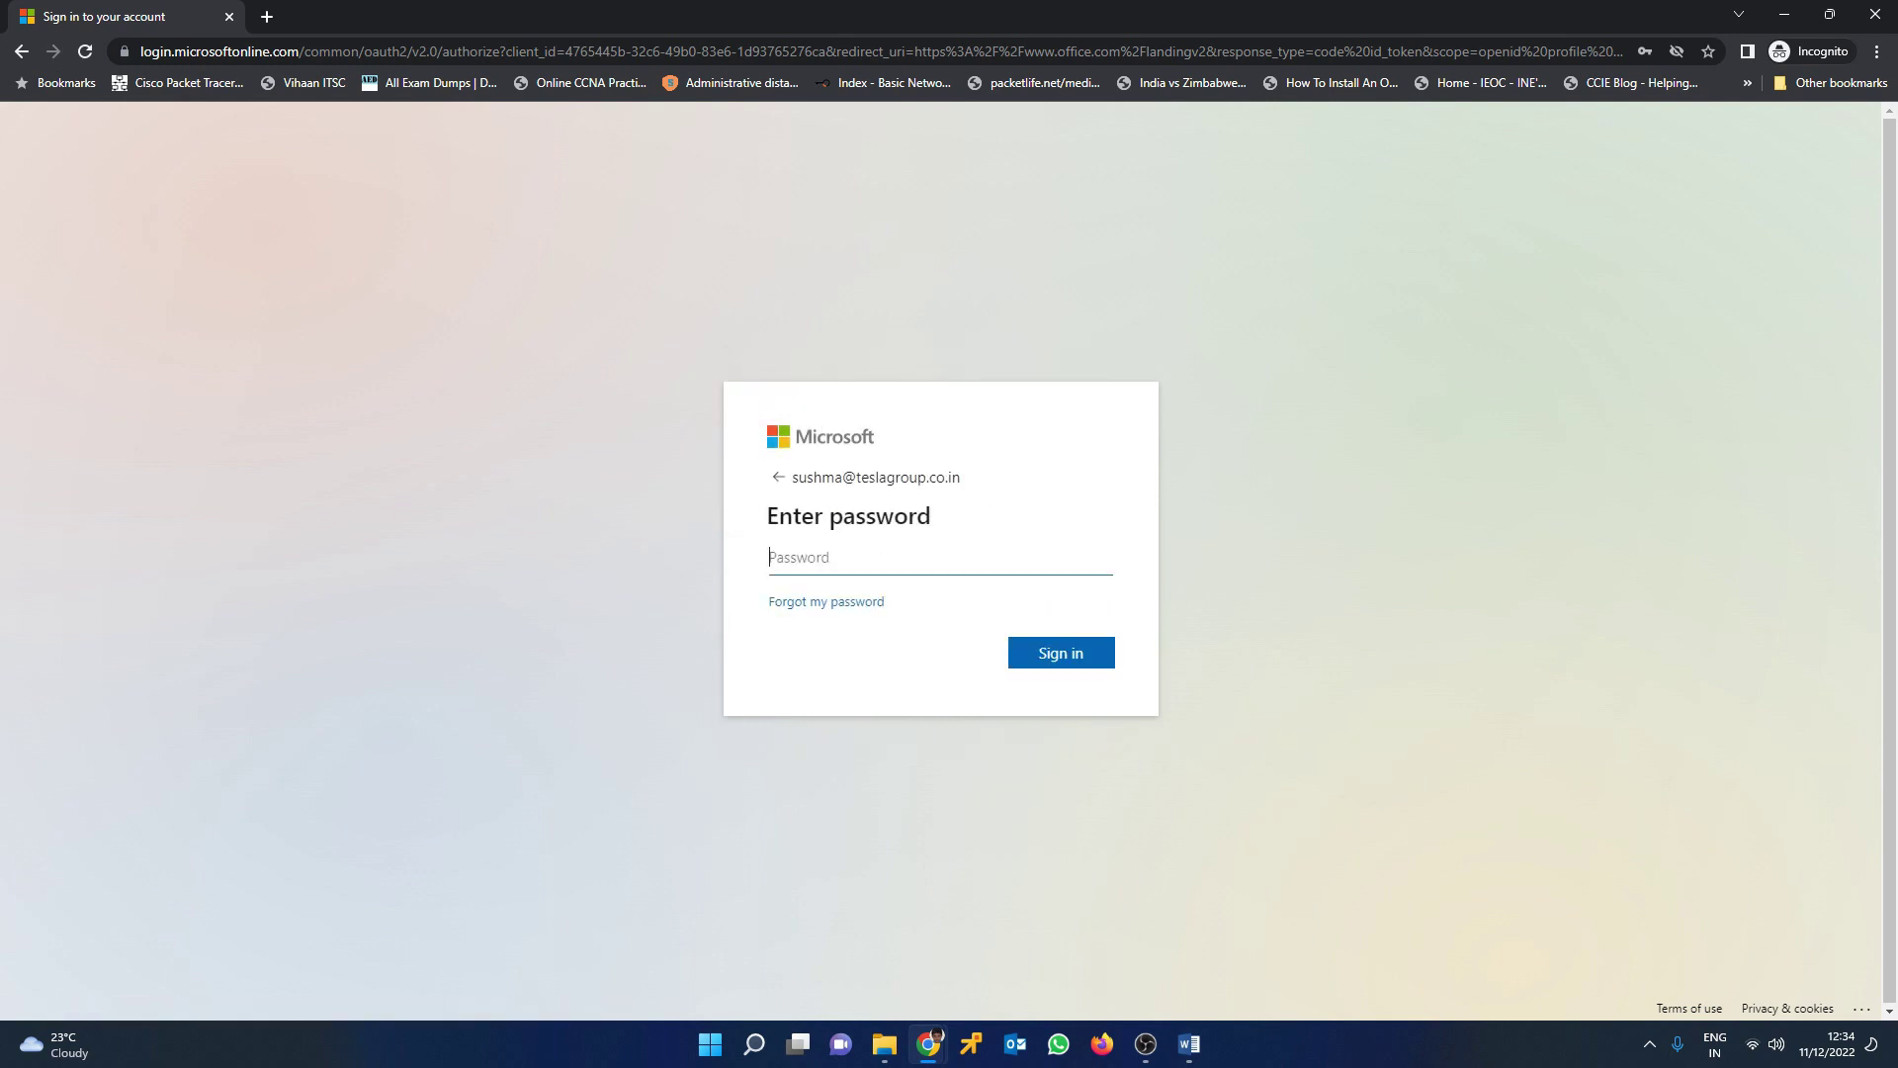
{"action": "type", "text": "•••••"}
{"action": "type", "text": "•••"}
Step: Submit the temporary password, then fill the current, new and confirm password fields
{"action": "key", "text": "Return"}
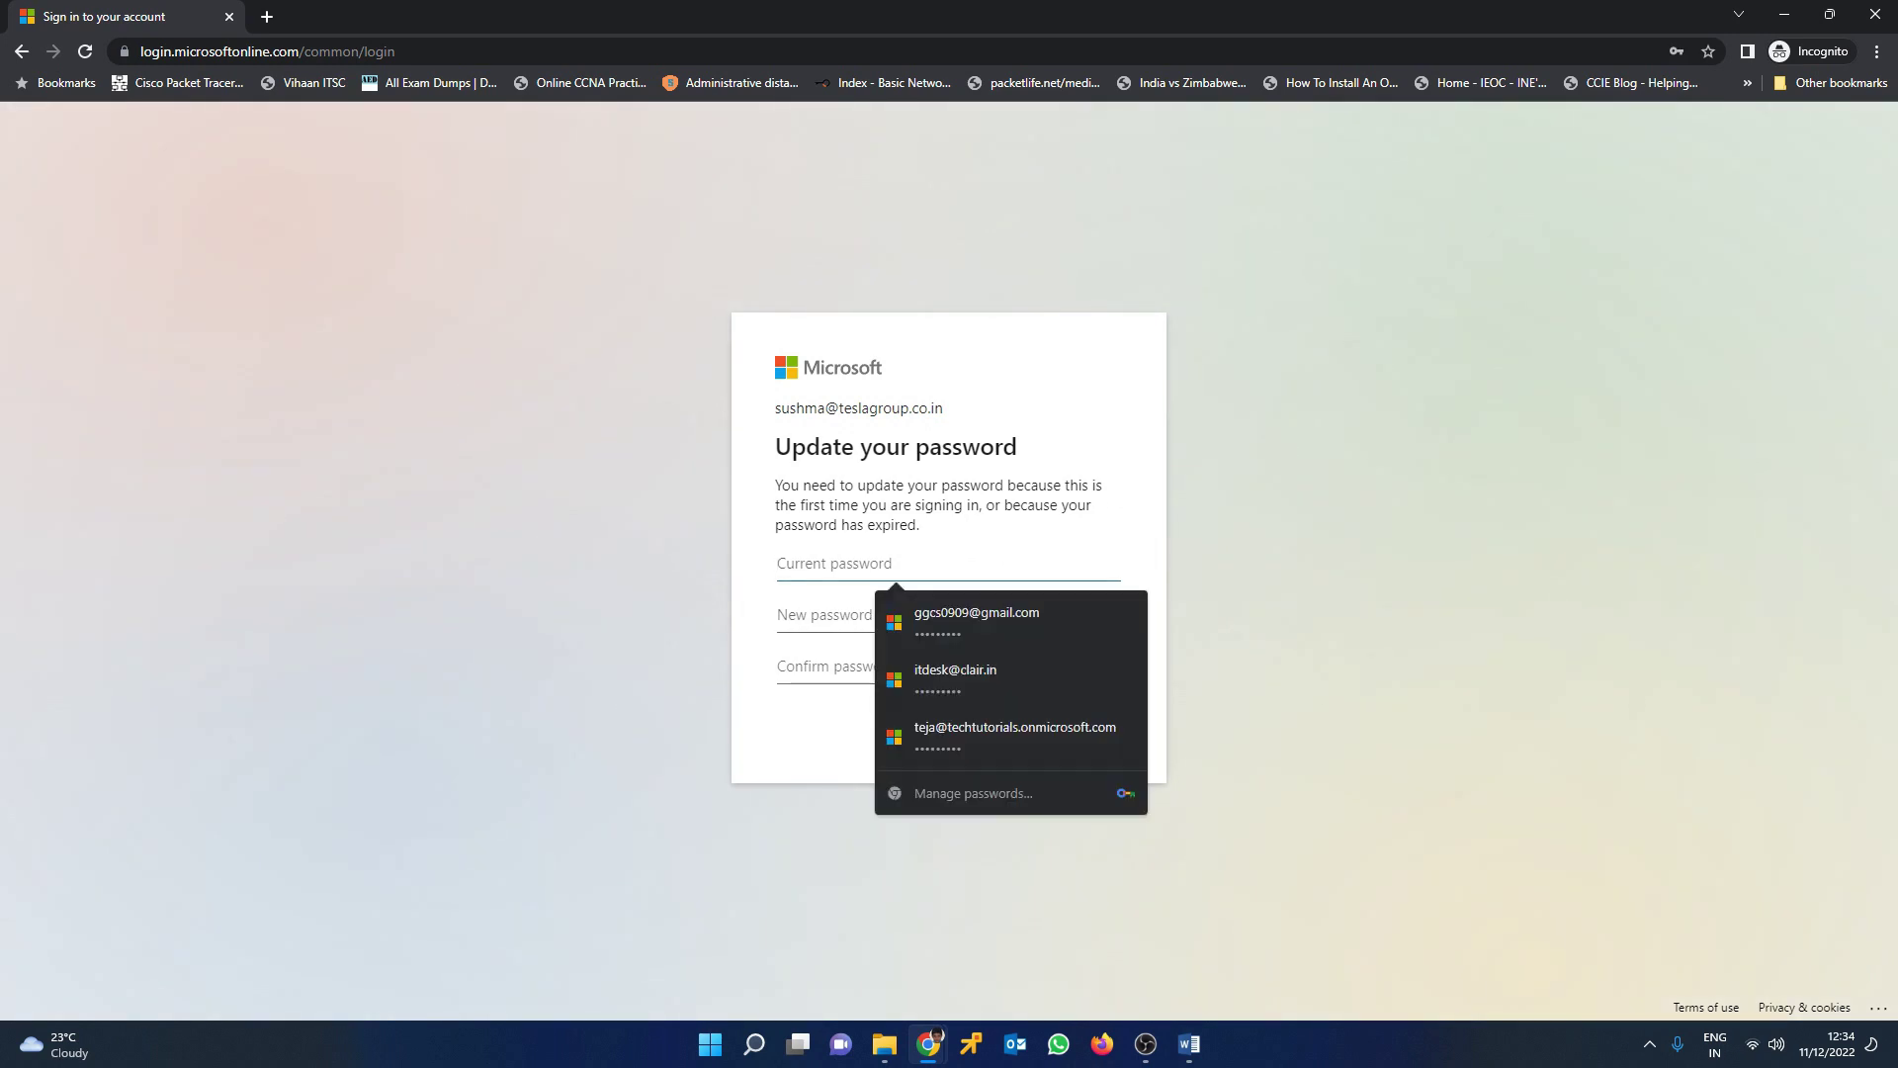
{"action": "type", "text": "•••"}
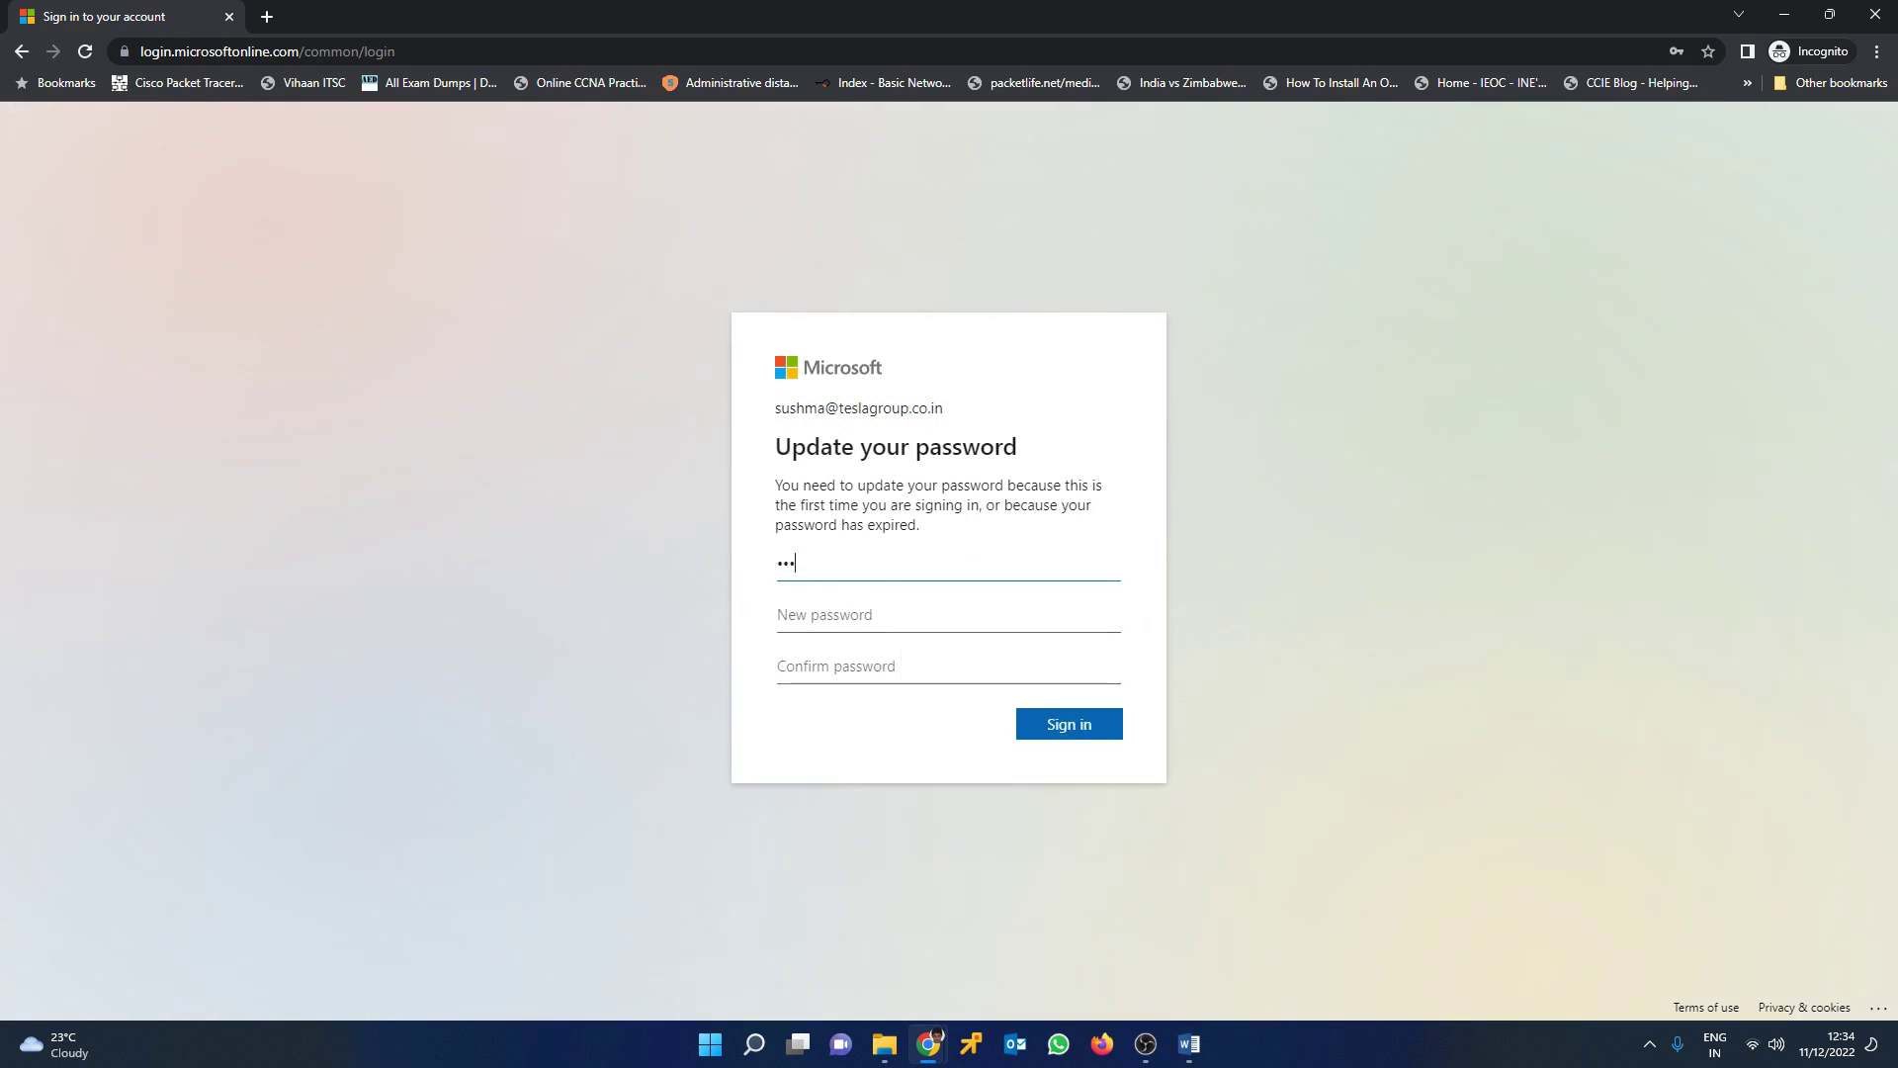
{"action": "type", "text": "••••••"}
{"action": "key", "text": "BackSpace"}
{"action": "key", "text": "BackSpace"}
{"action": "key", "text": "BackSpace"}
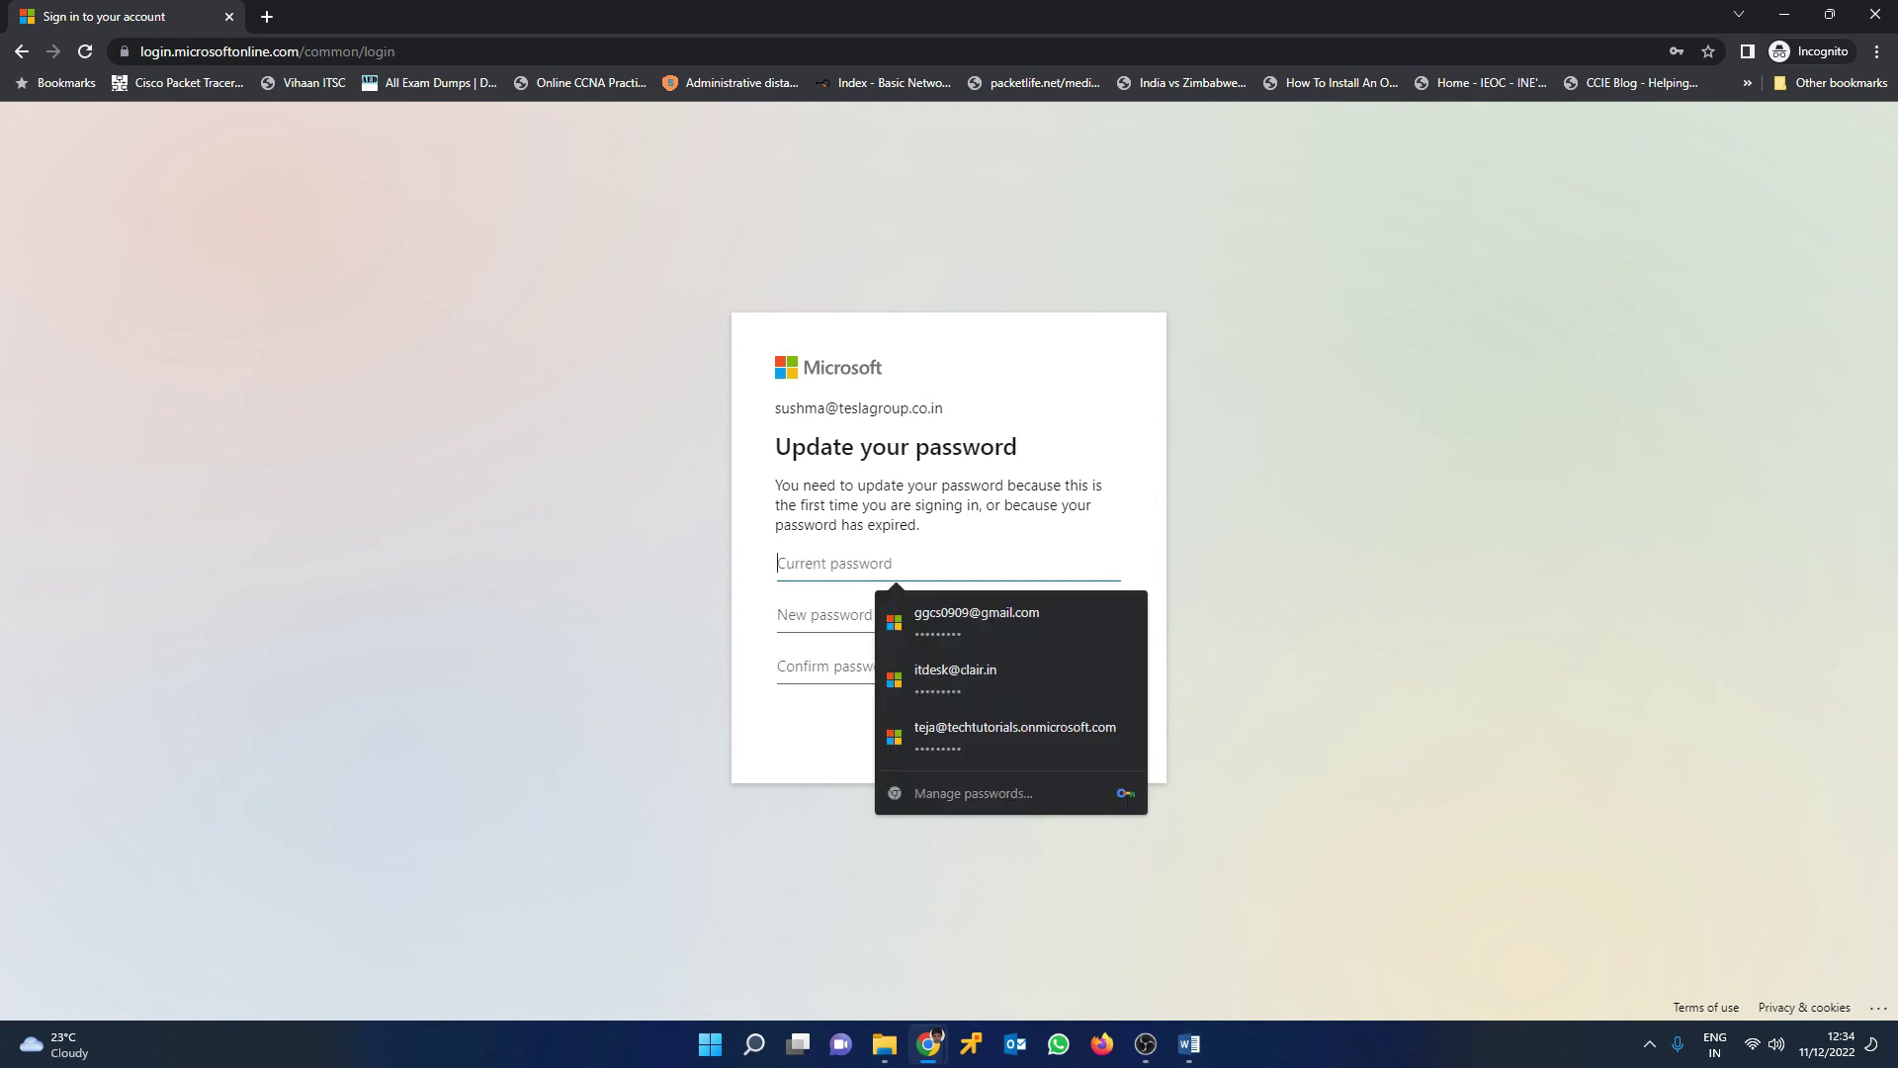
{"action": "type", "text": "•••••••"}
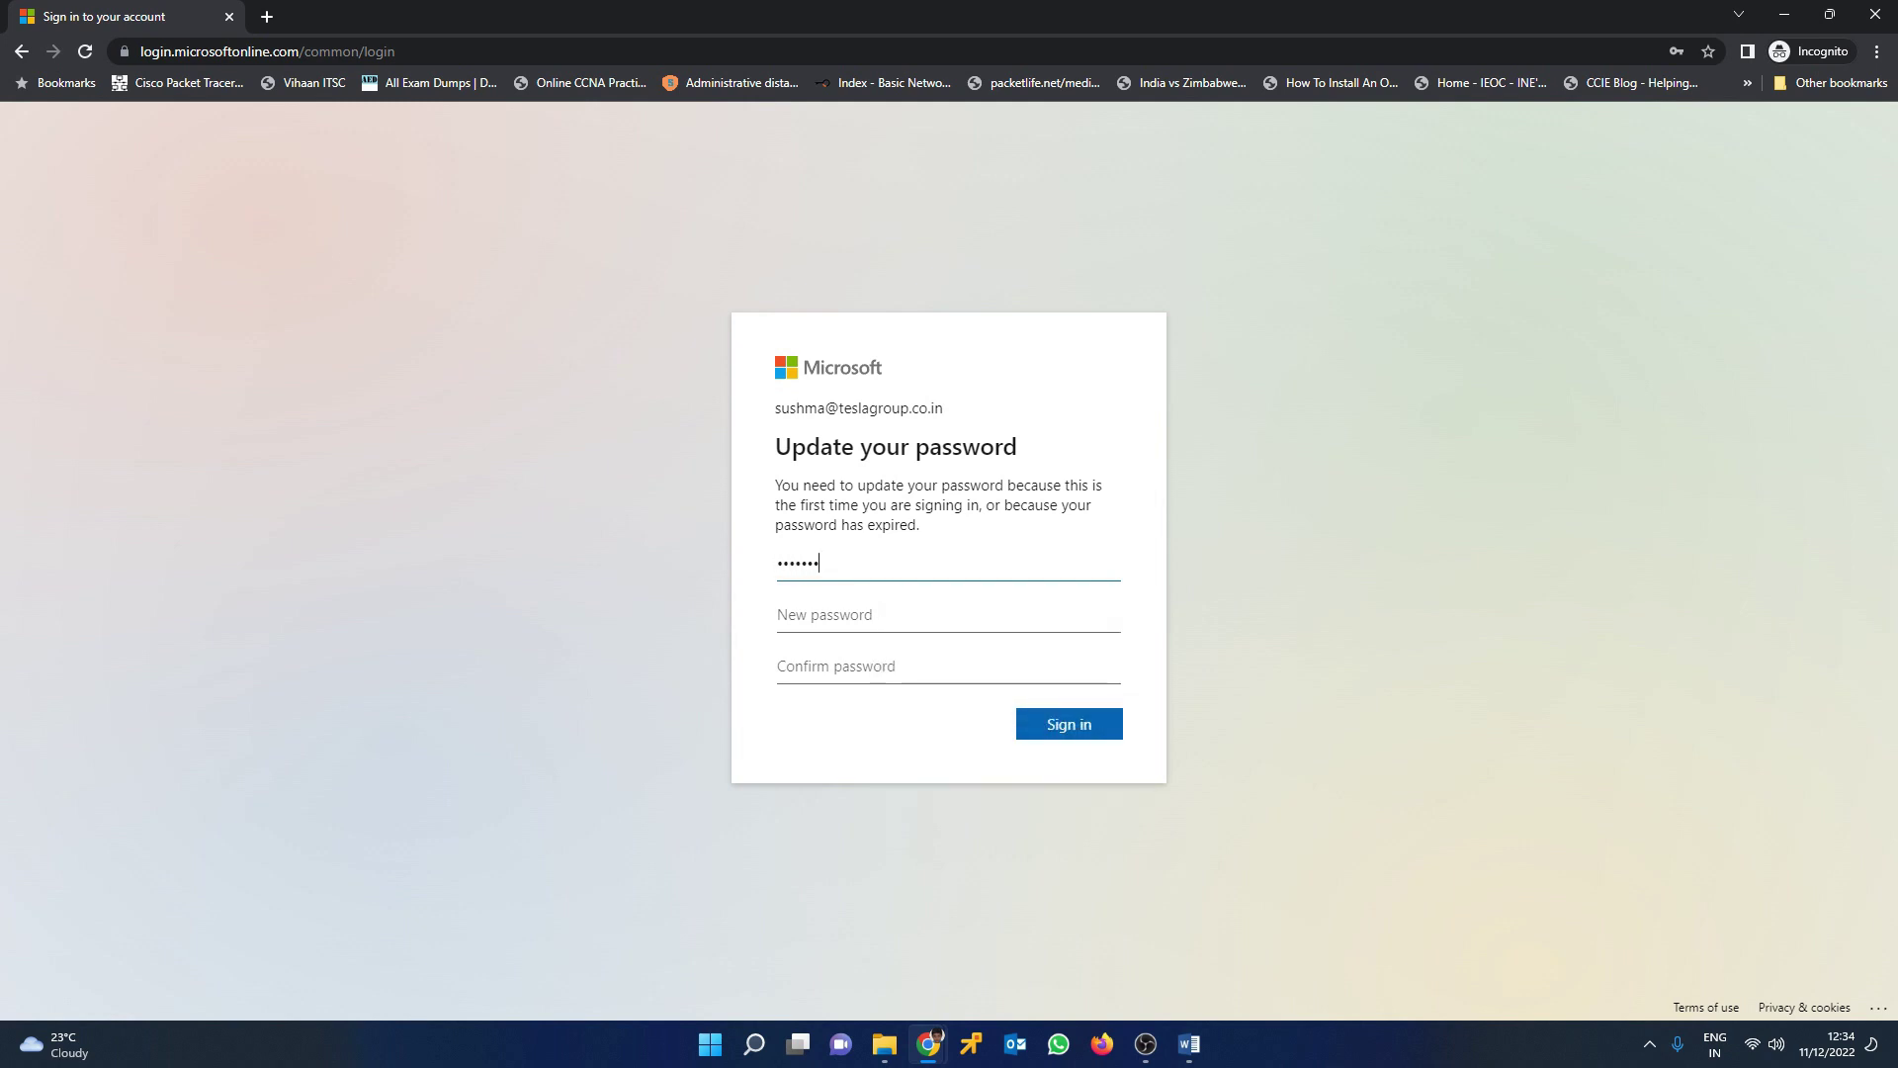
{"action": "type", "text": "•••"}
{"action": "key", "text": "Tab"}
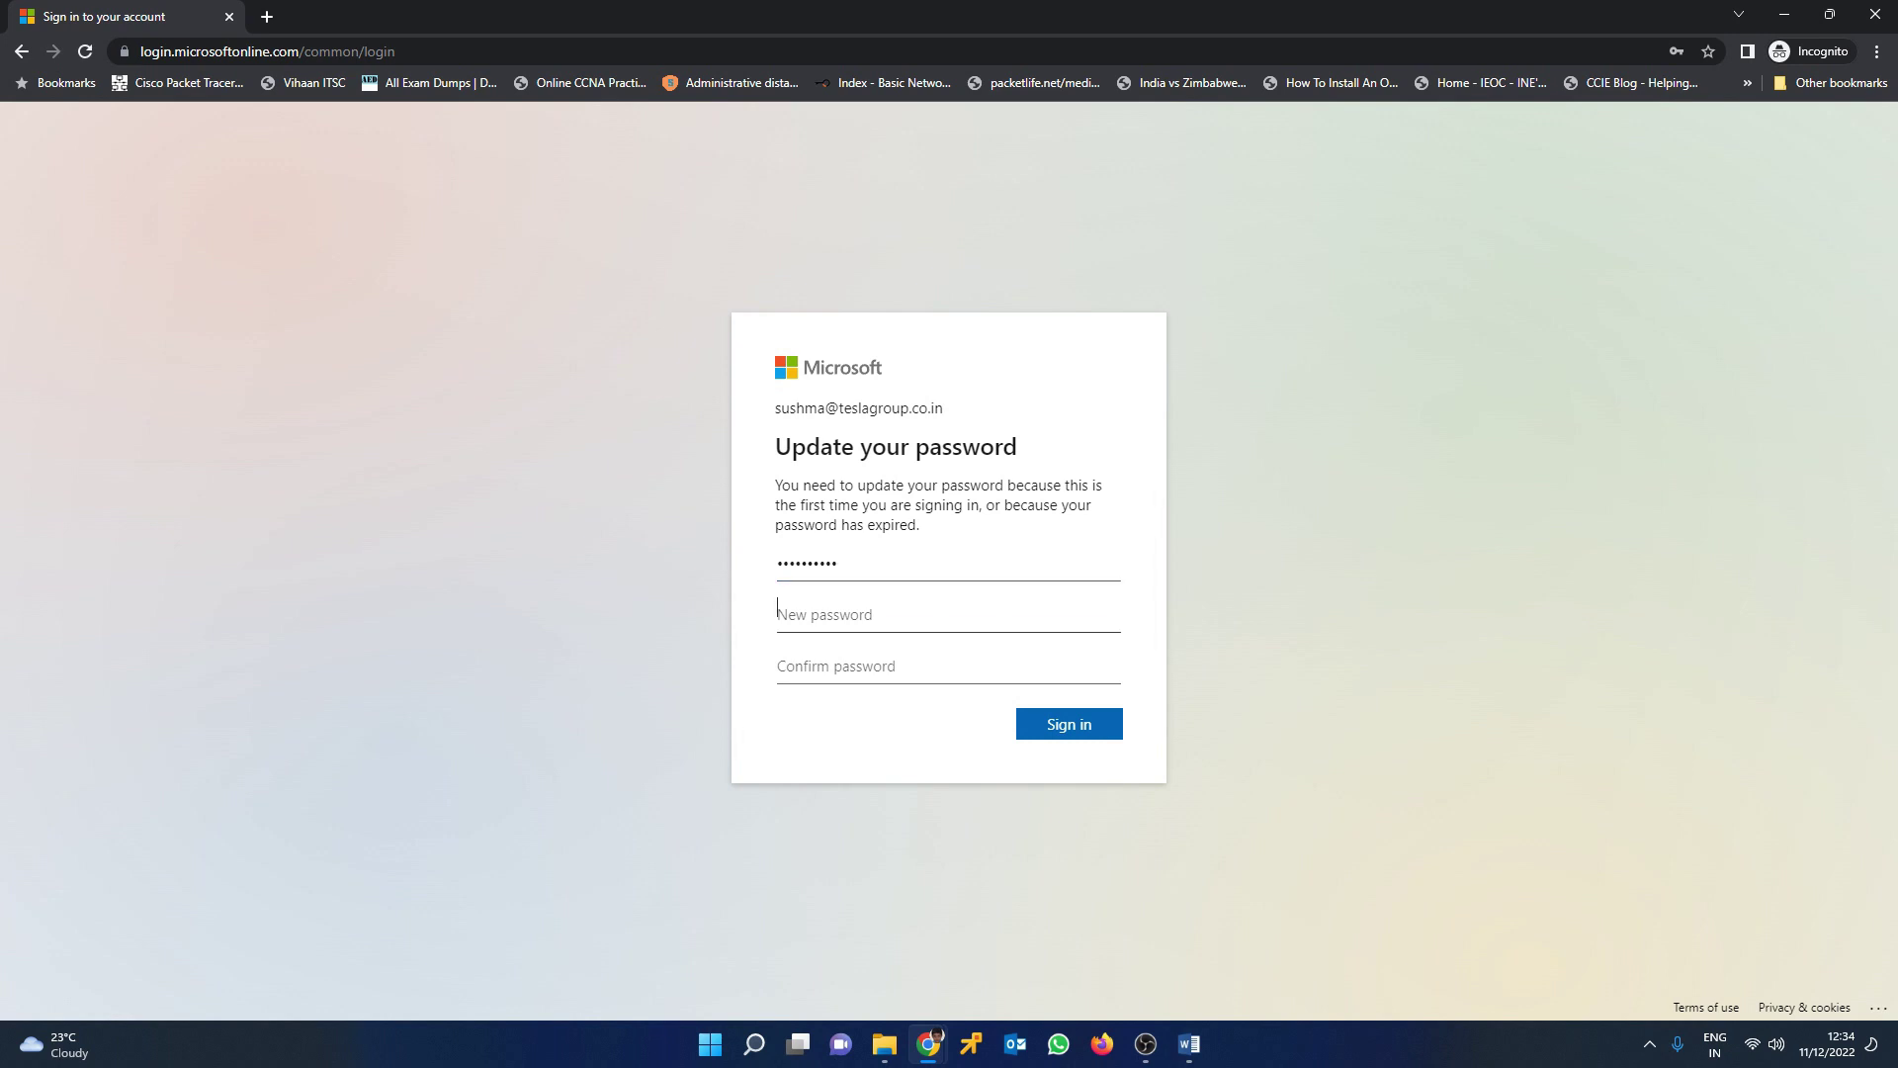
{"action": "type", "text": "•••••"}
{"action": "type", "text": "••••"}
{"action": "key", "text": "Tab"}
{"action": "type", "text": "•••••"}
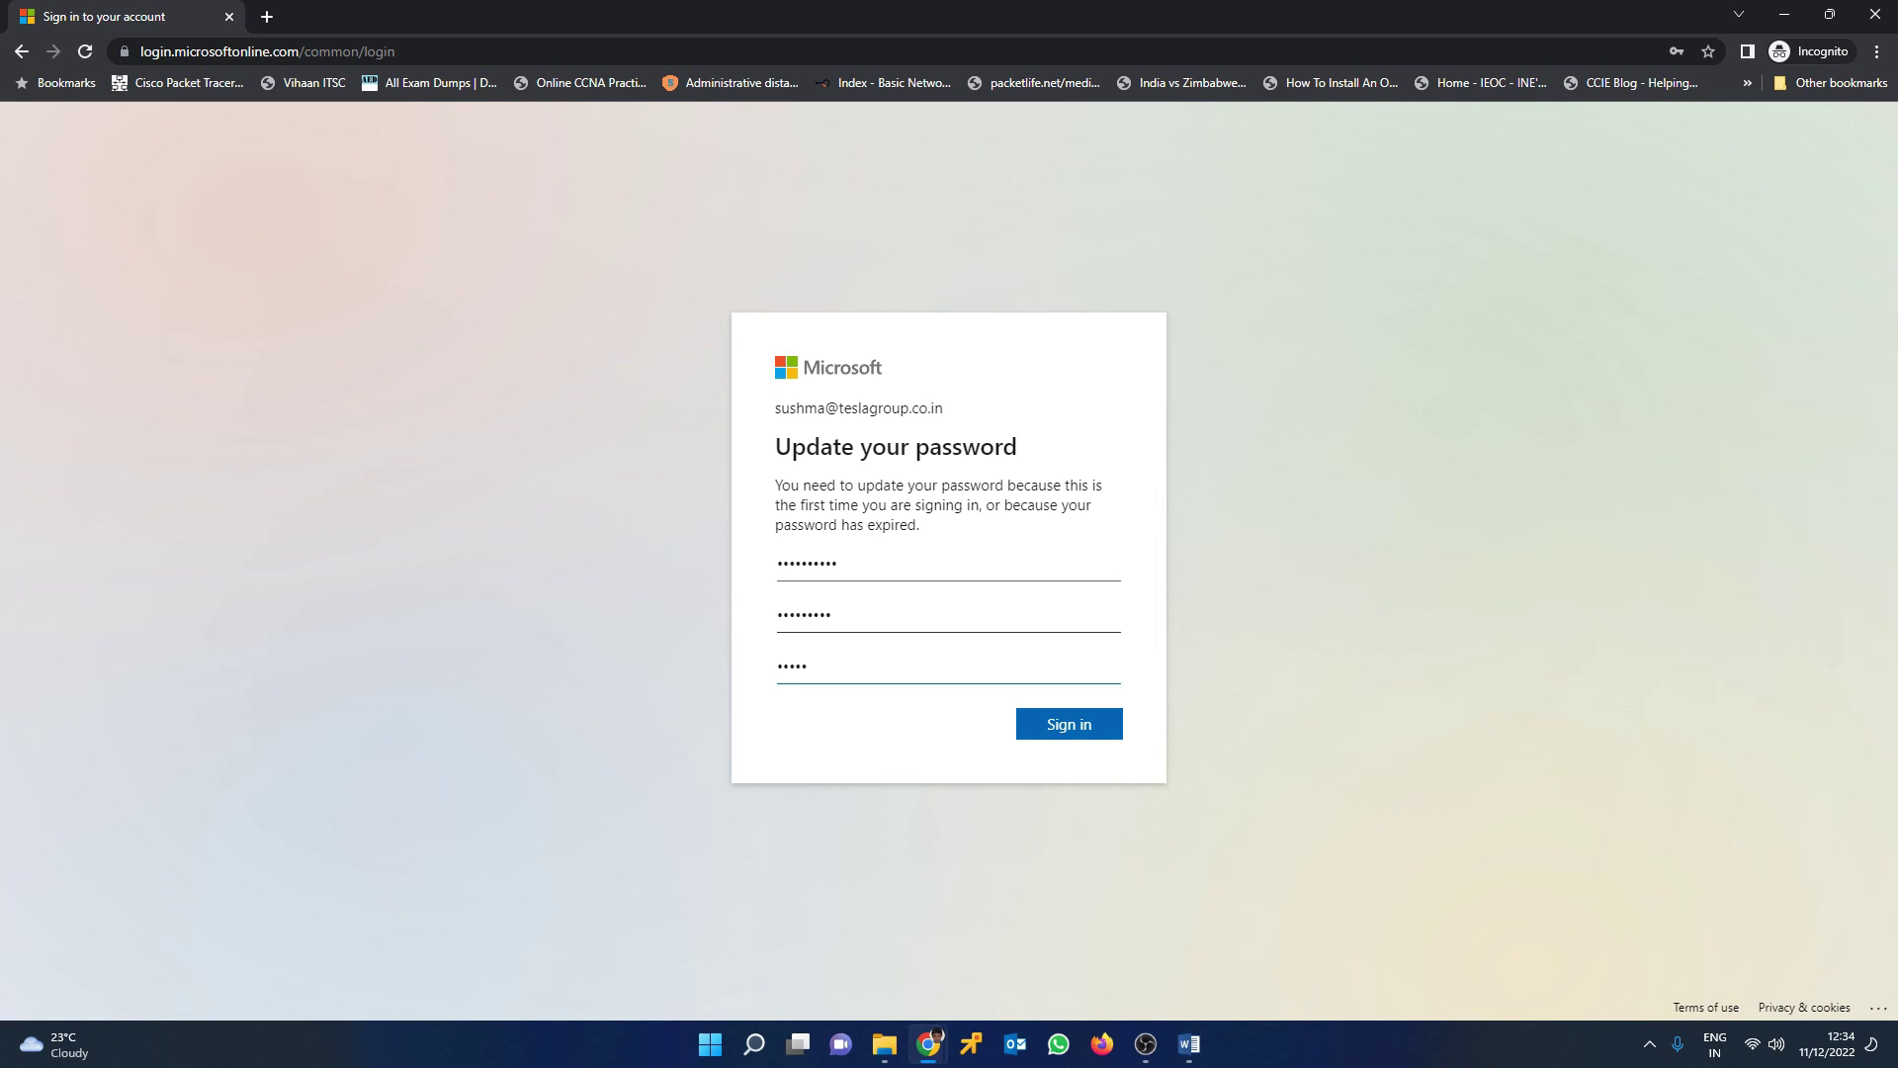
{"action": "type", "text": "•••"}
{"action": "key", "text": "Return"}
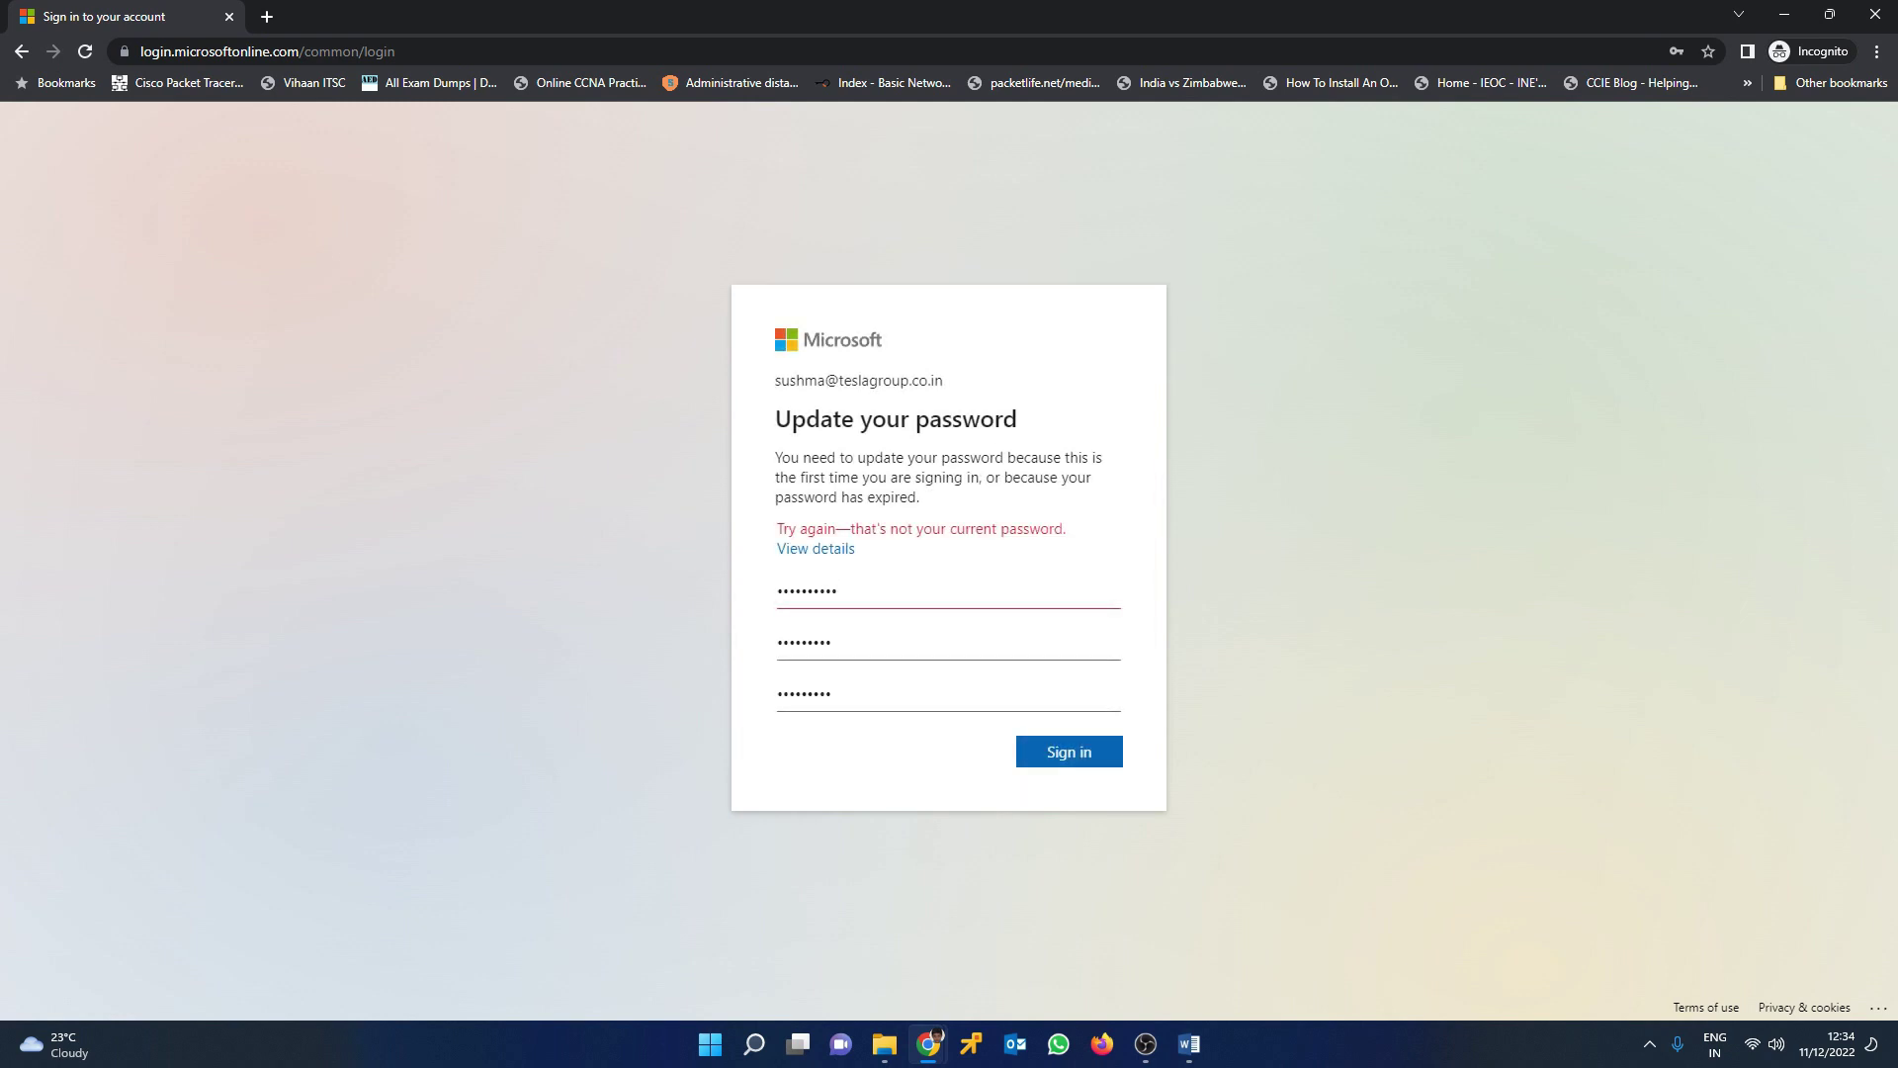
Step: Retype the rejected current password, resubmit the update, and skip security info setup
{"action": "key", "text": "ctrl+a"}
{"action": "type", "text": "••••••"}
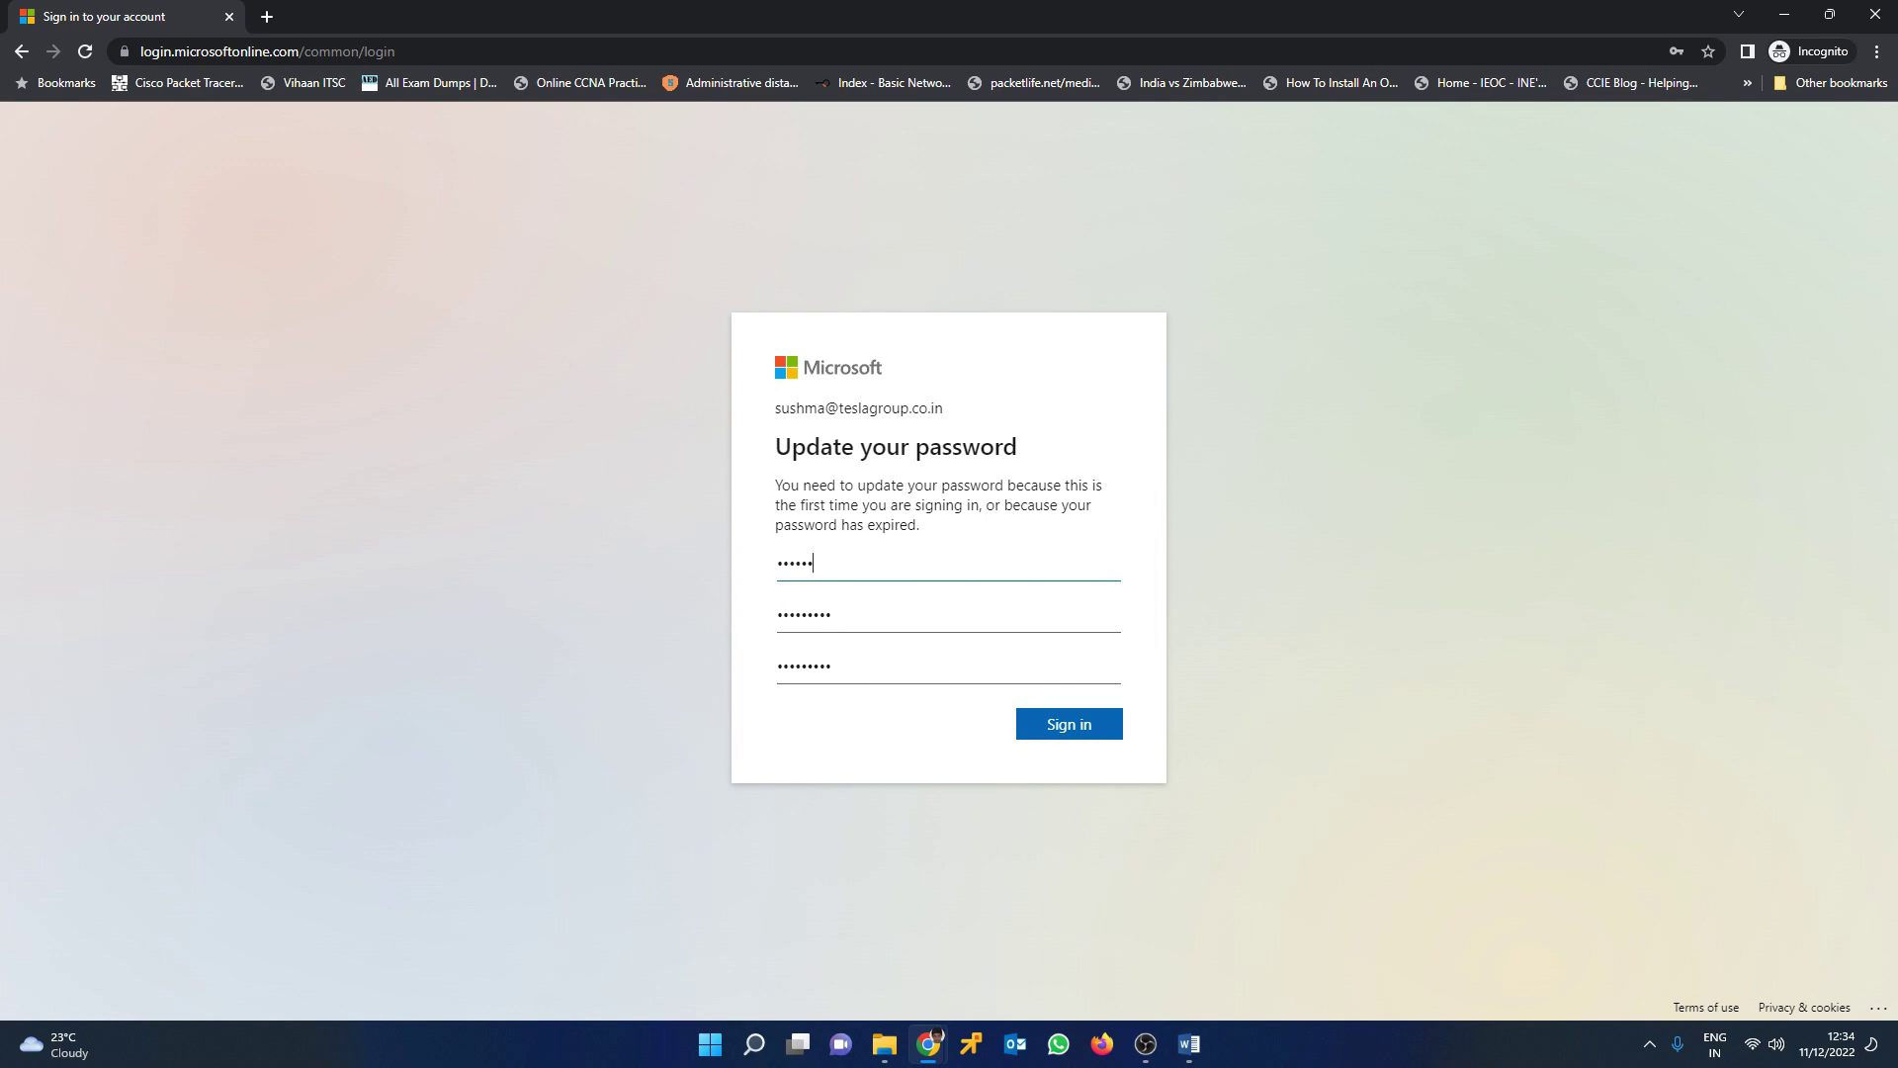
{"action": "type", "text": "•••"}
{"action": "key", "text": "Return"}
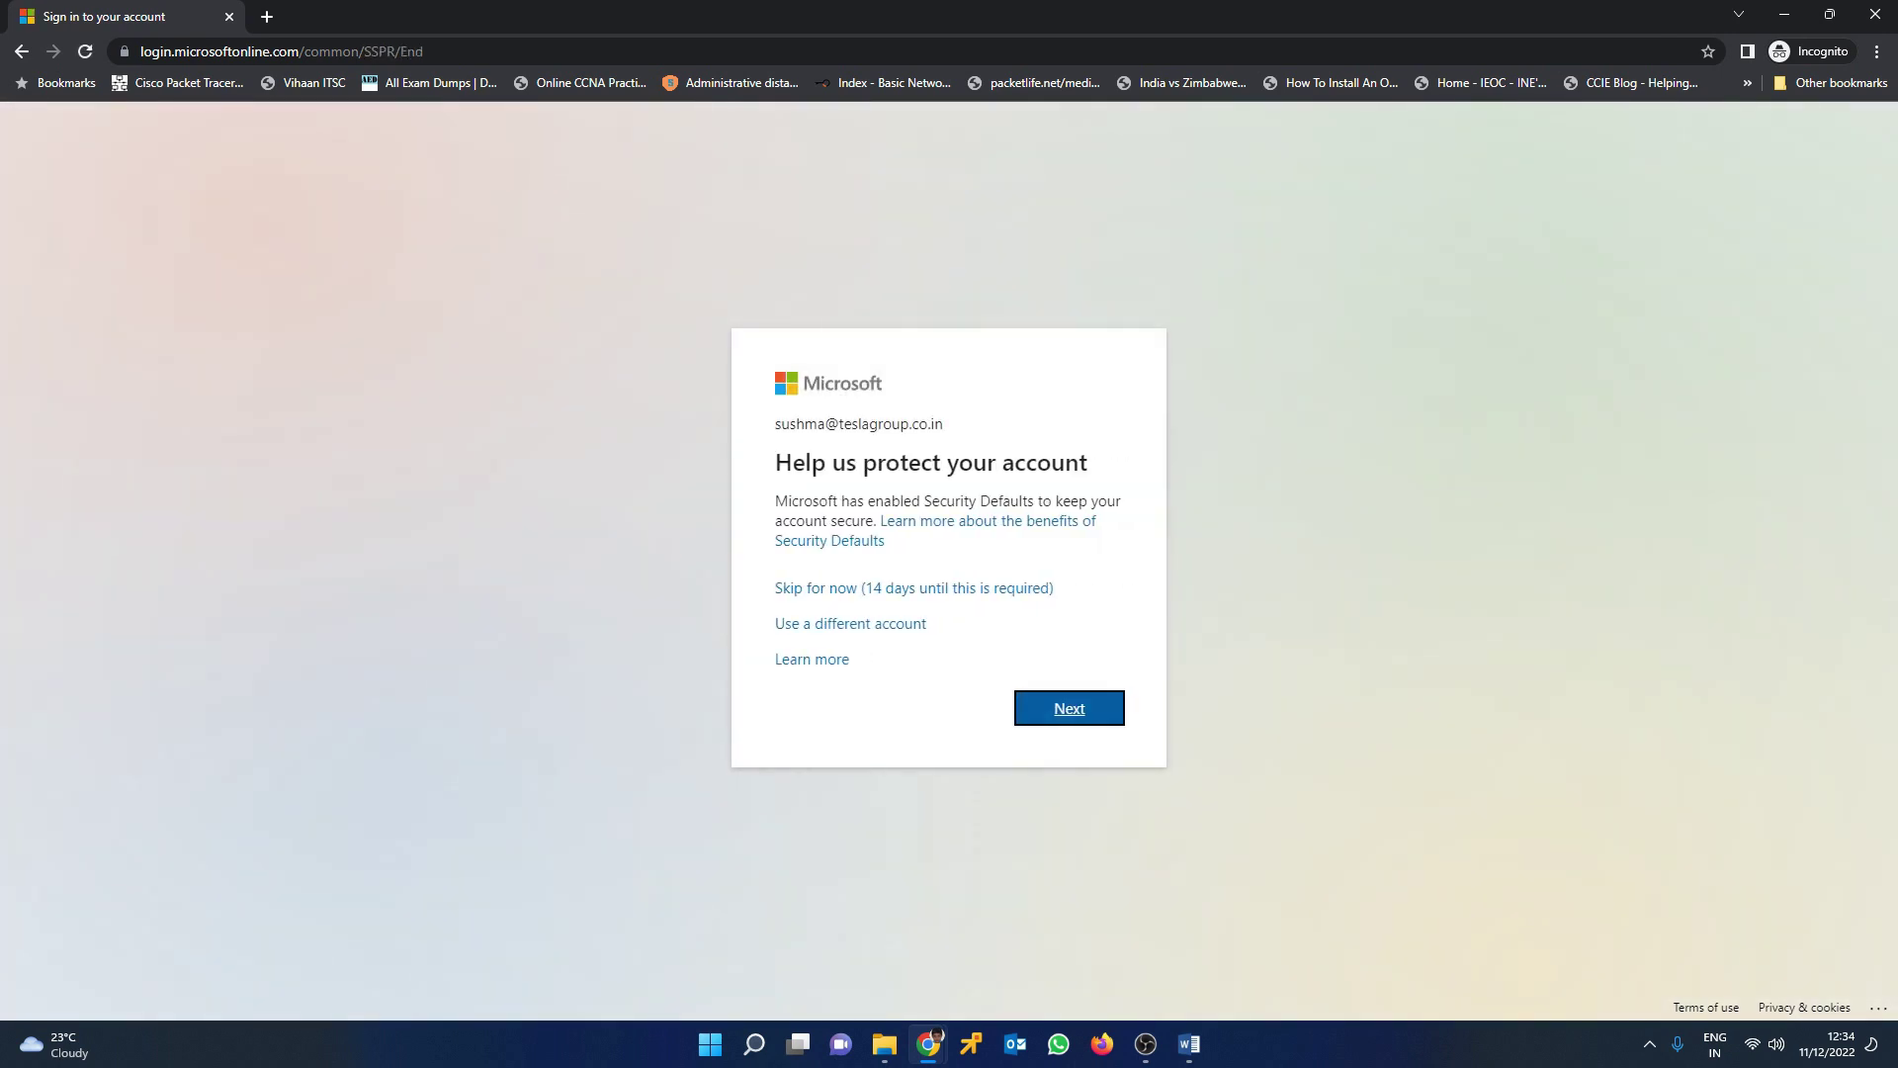
{"action": "left_click", "coordinate": [914, 587]}
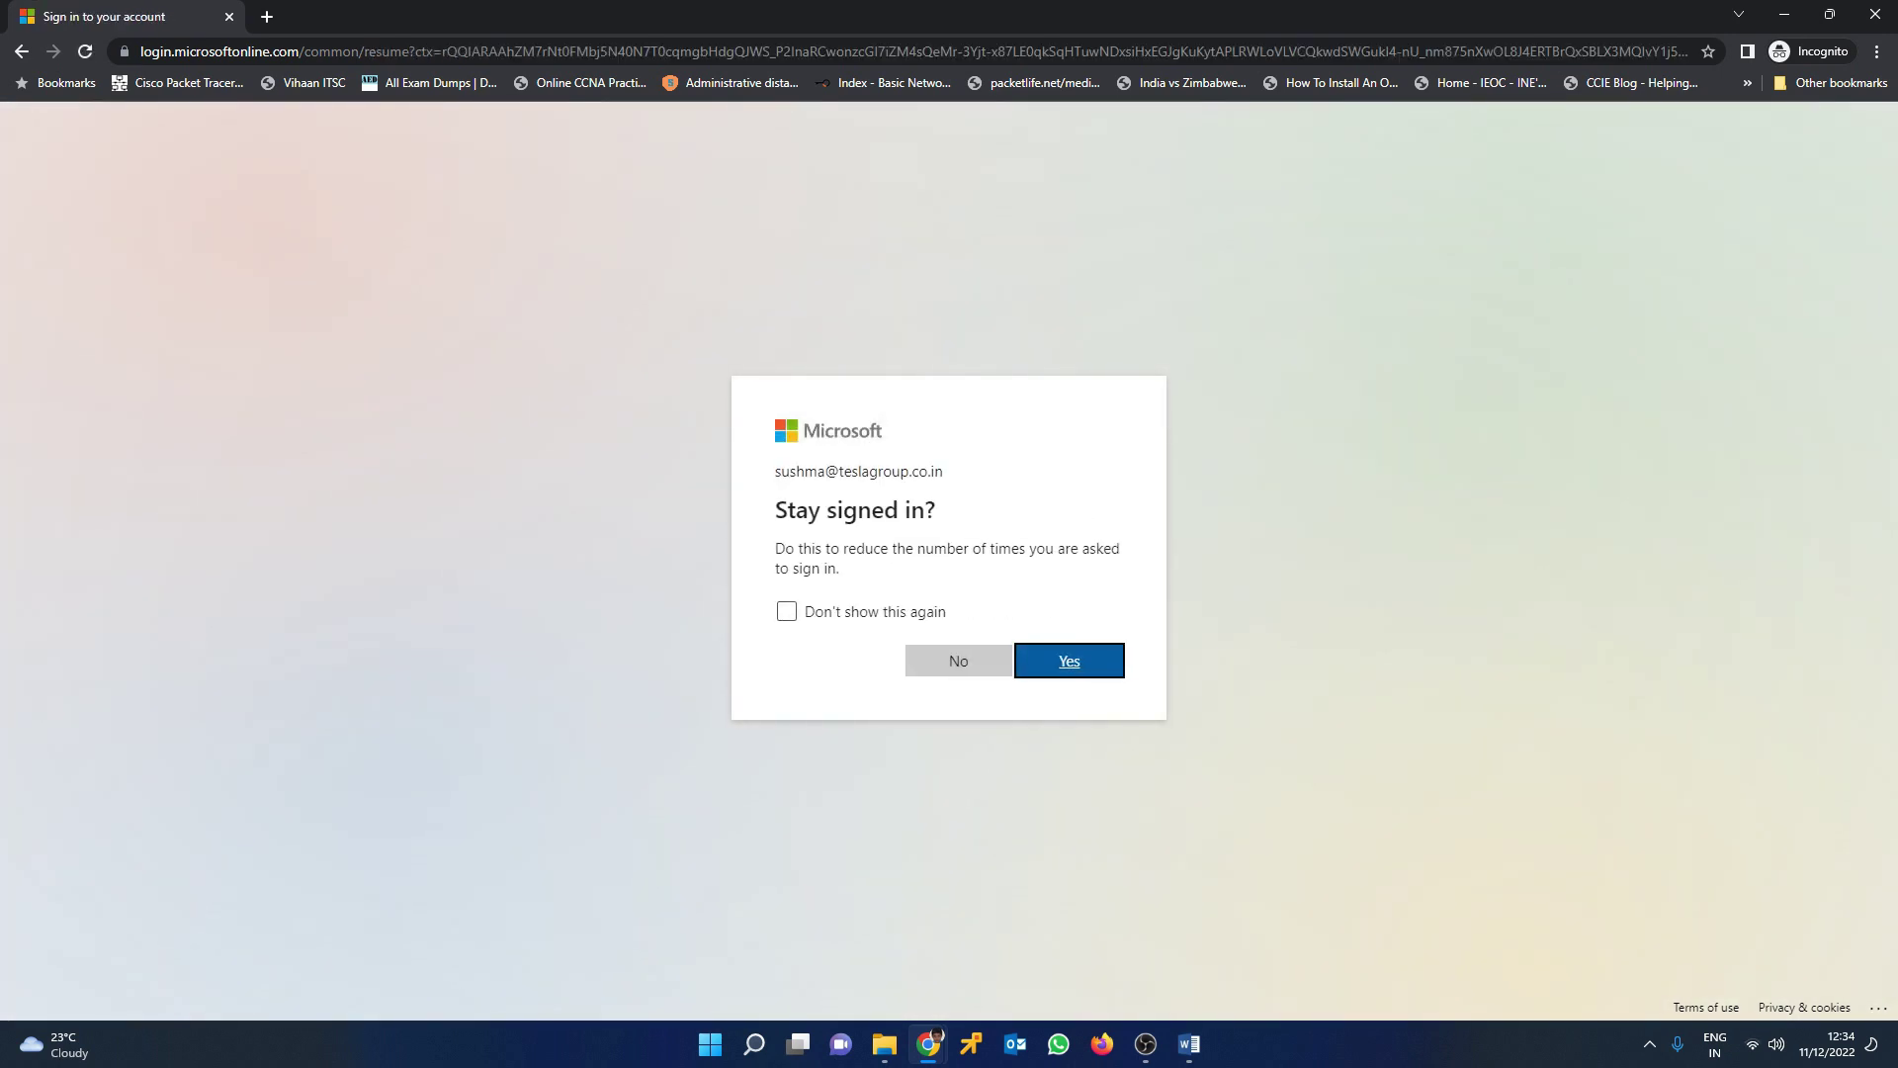
Step: Answer No to staying signed in and skip past the Welcome to Microsoft 365 slides
{"action": "left_click", "coordinate": [957, 659]}
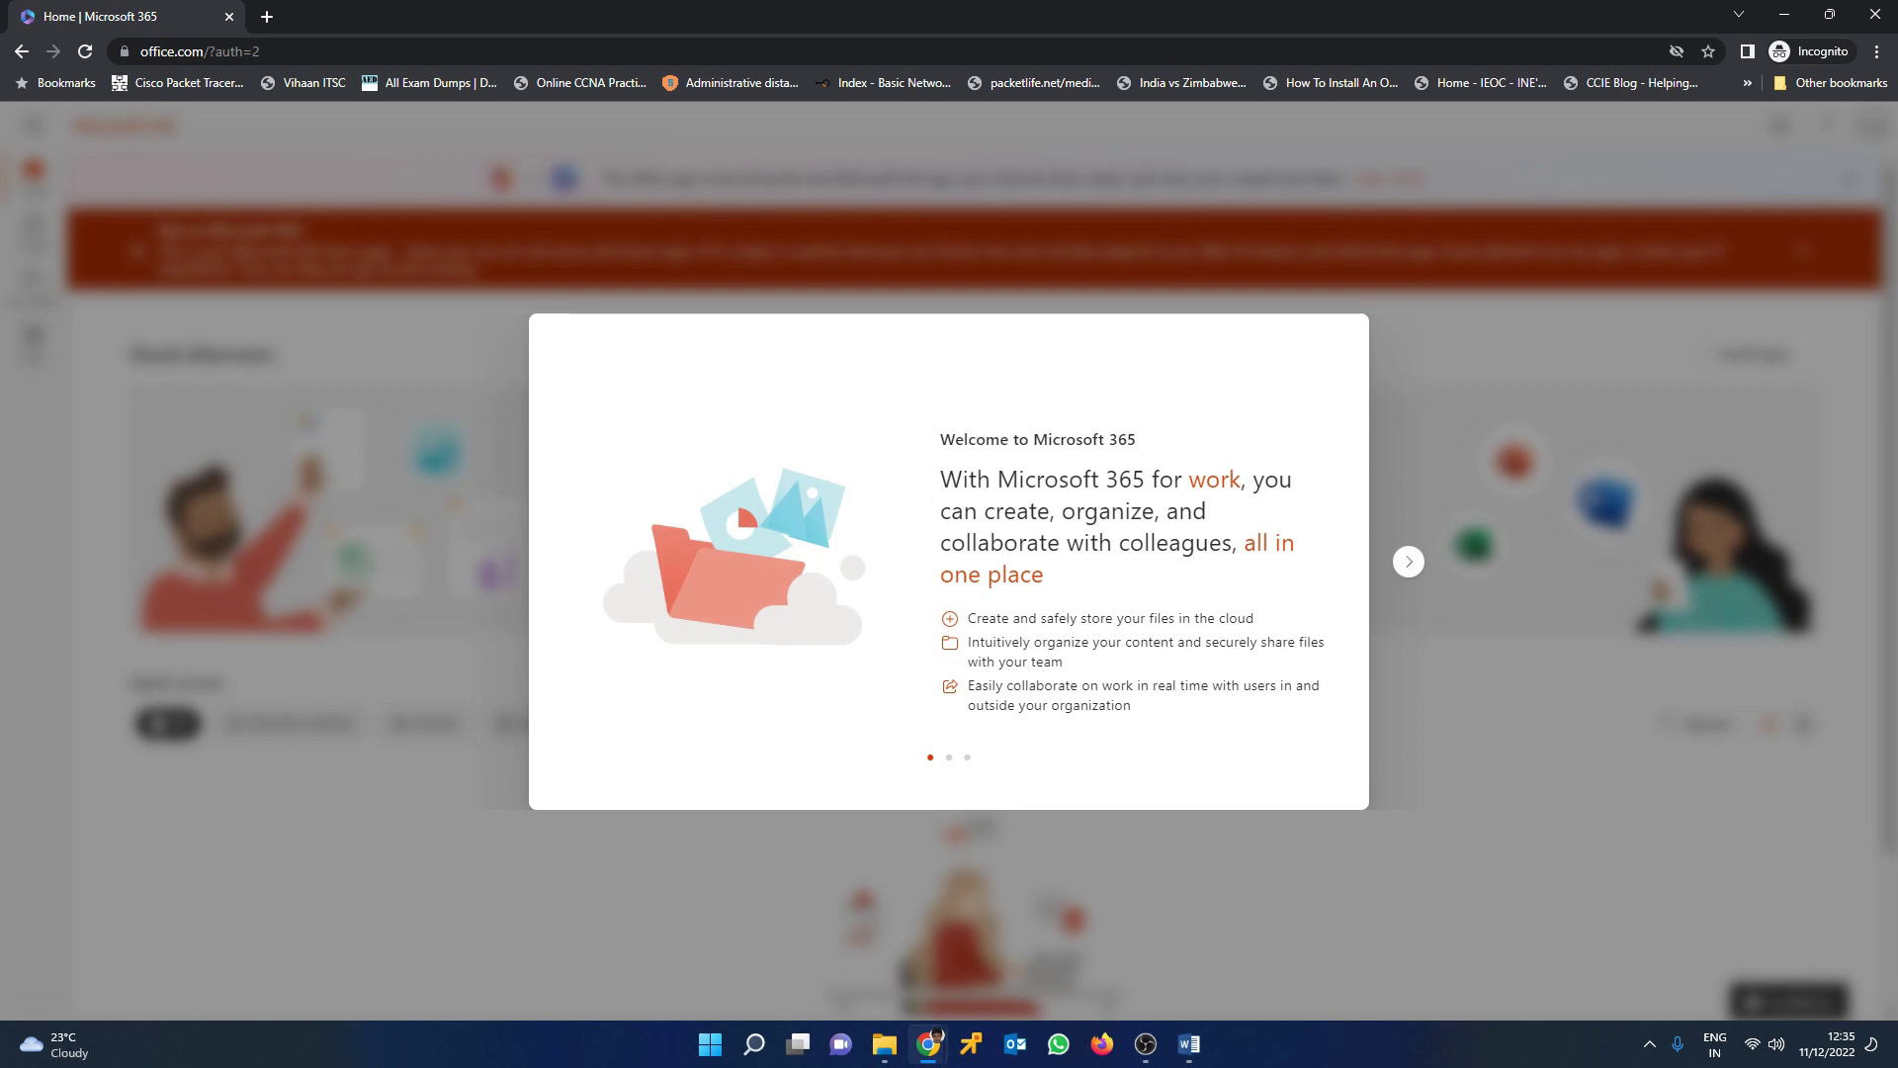
{"action": "key", "text": "Right"}
{"action": "key", "text": "Right"}
{"action": "key", "text": "Escape"}
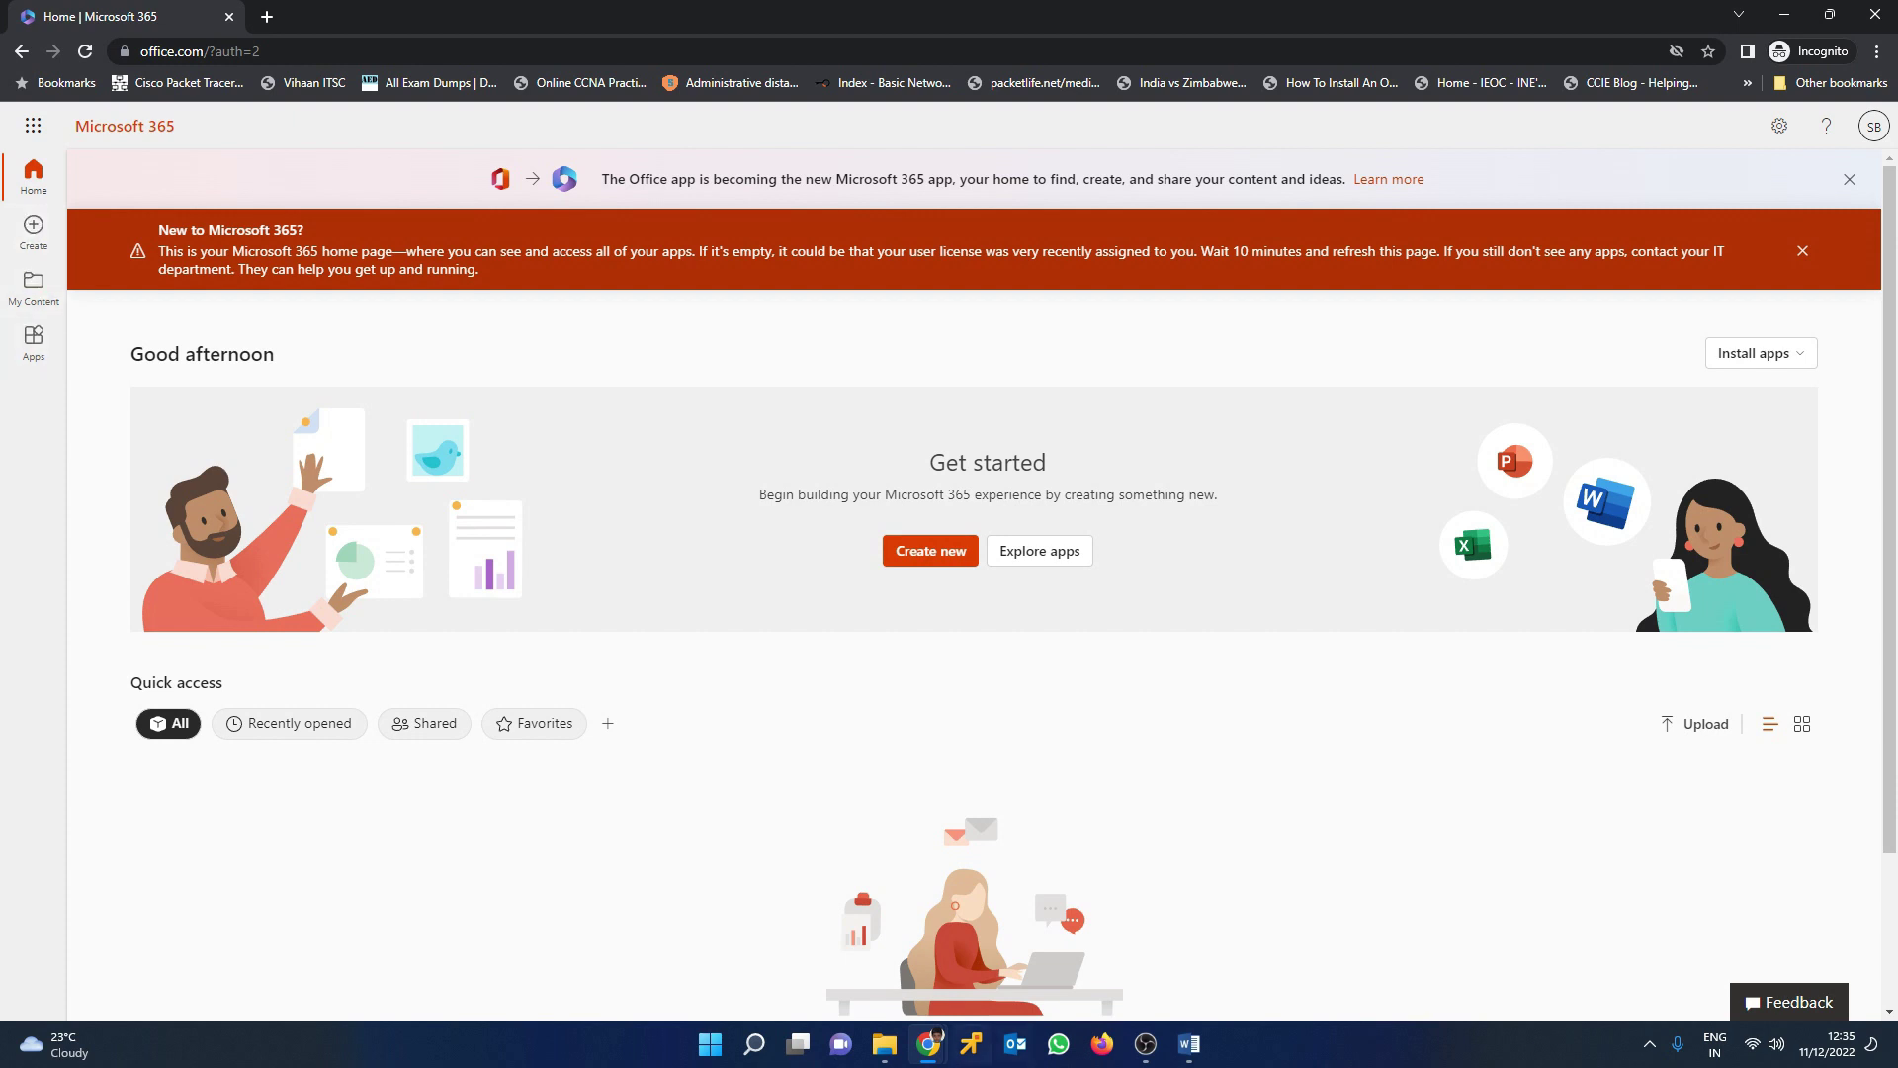
{"action": "mouse_move", "coordinate": [929, 1045]}
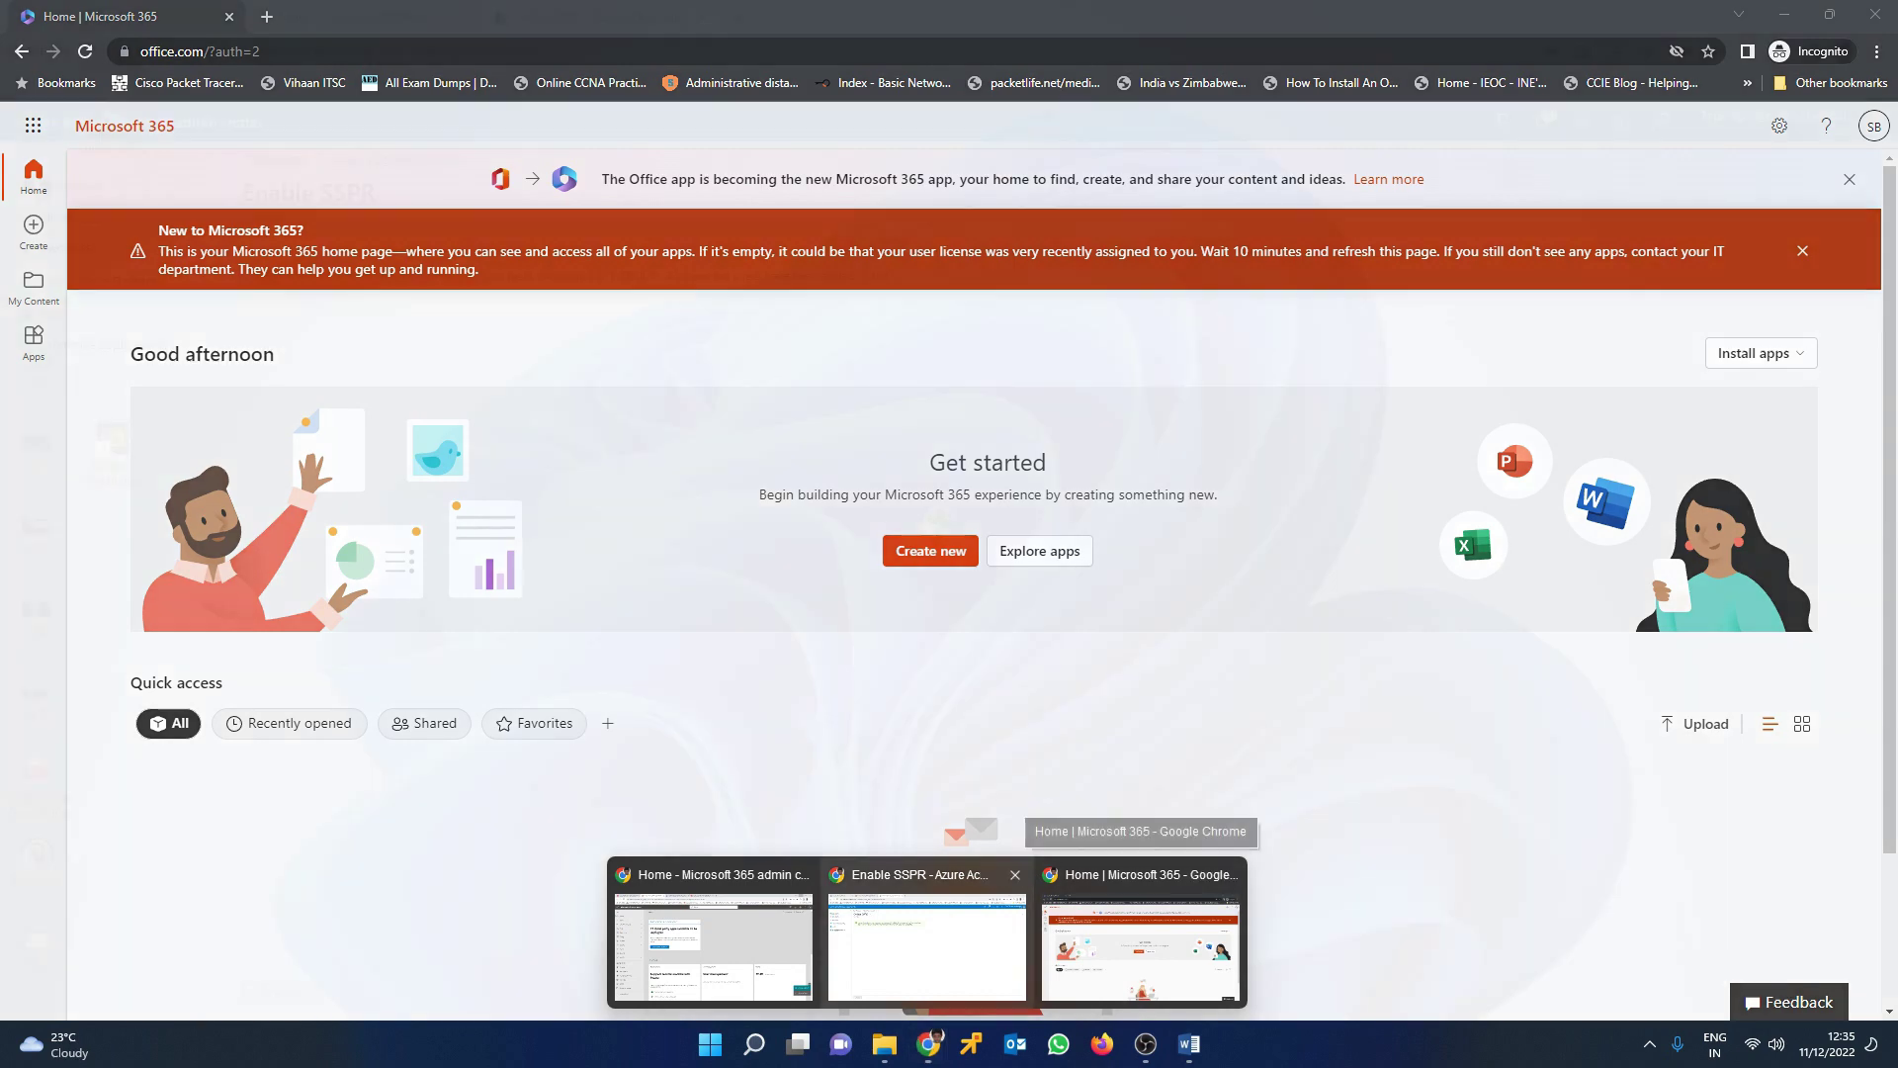
{"action": "left_click", "coordinate": [712, 934]}
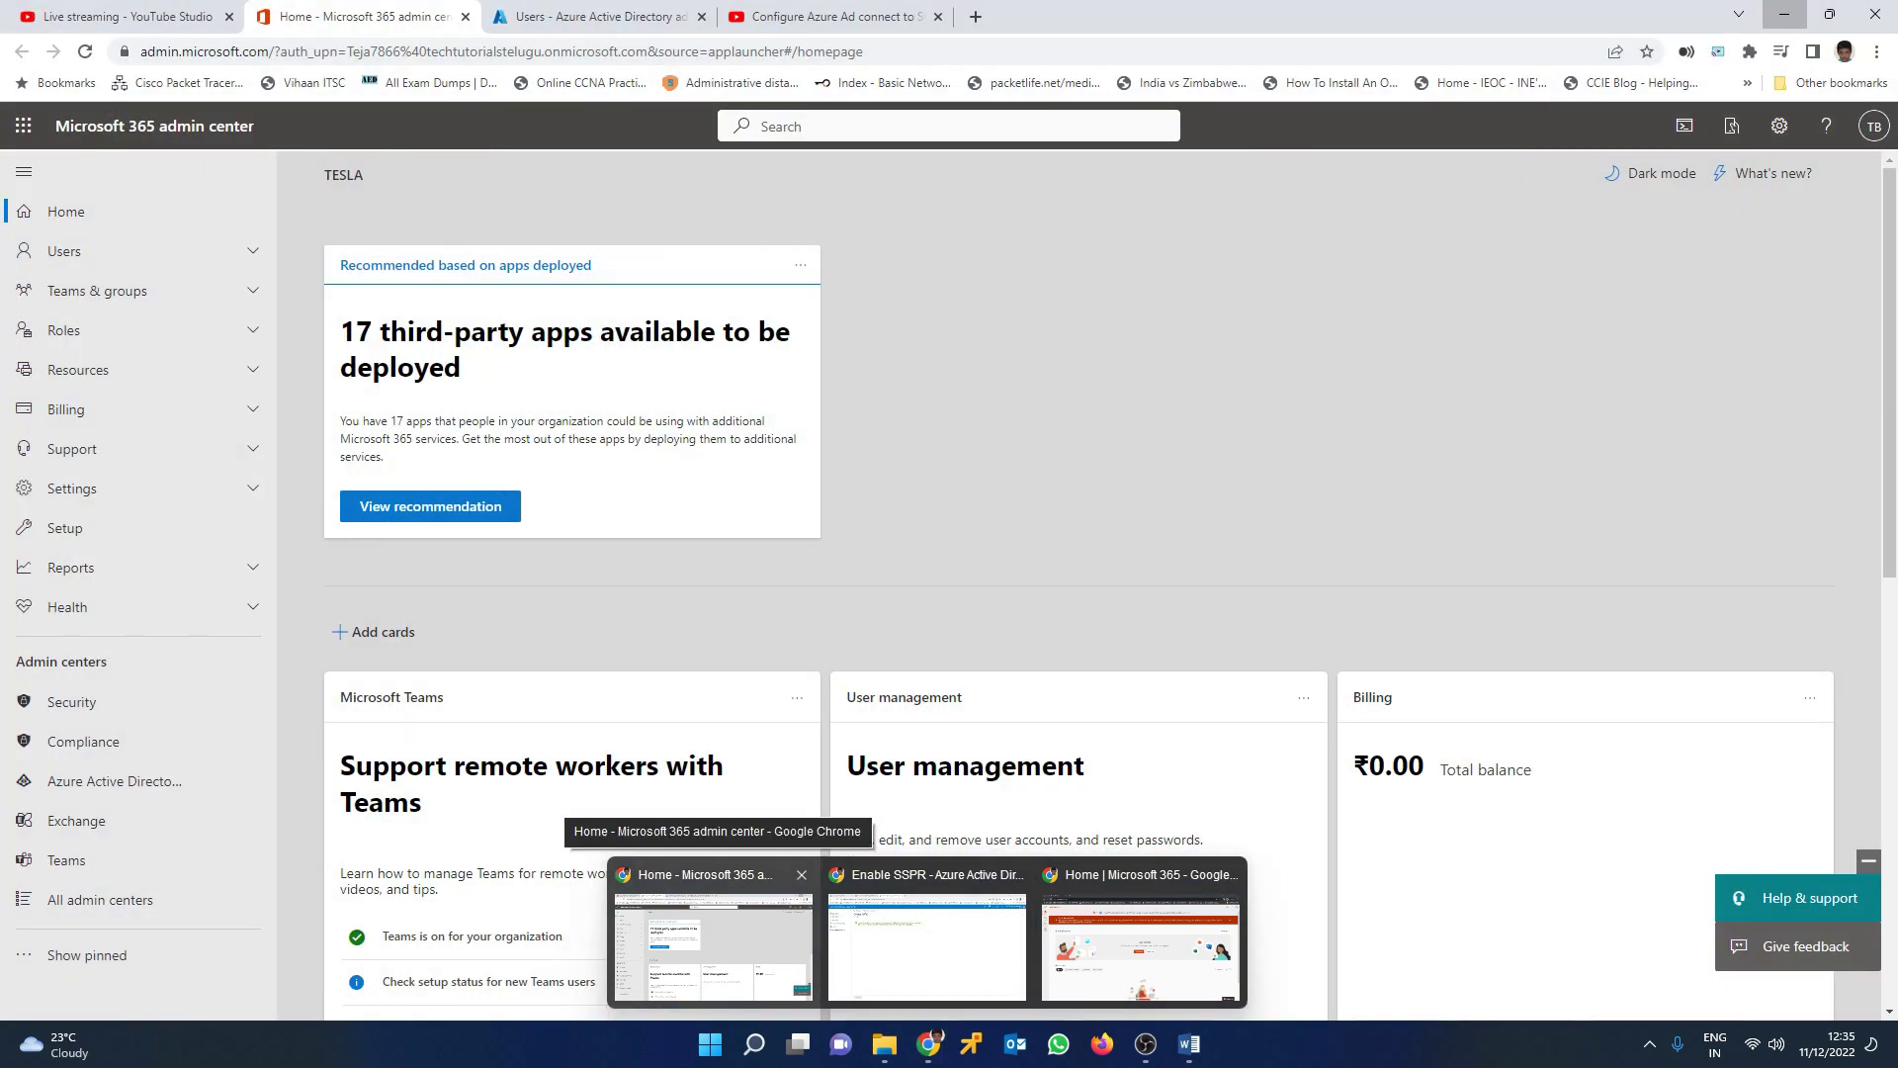
{"action": "left_click", "coordinate": [927, 942]}
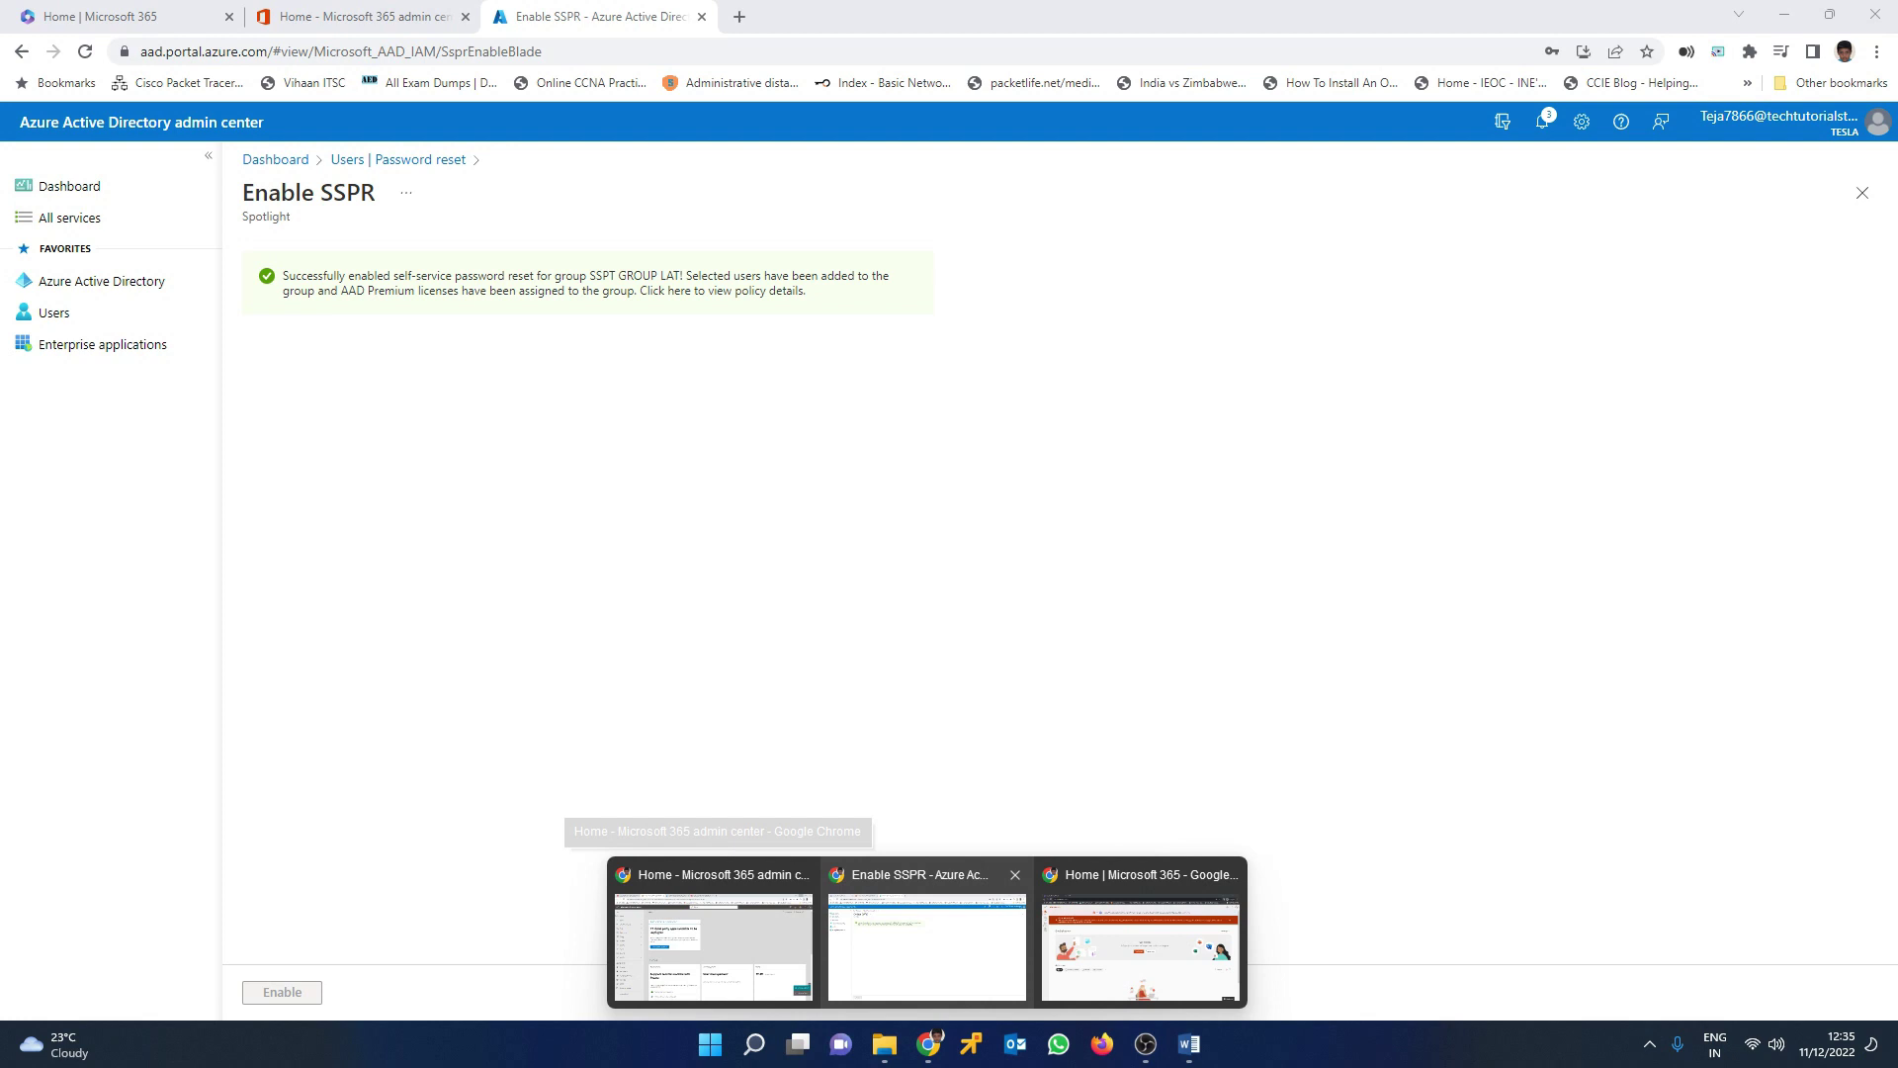
{"action": "left_click", "coordinate": [54, 311]}
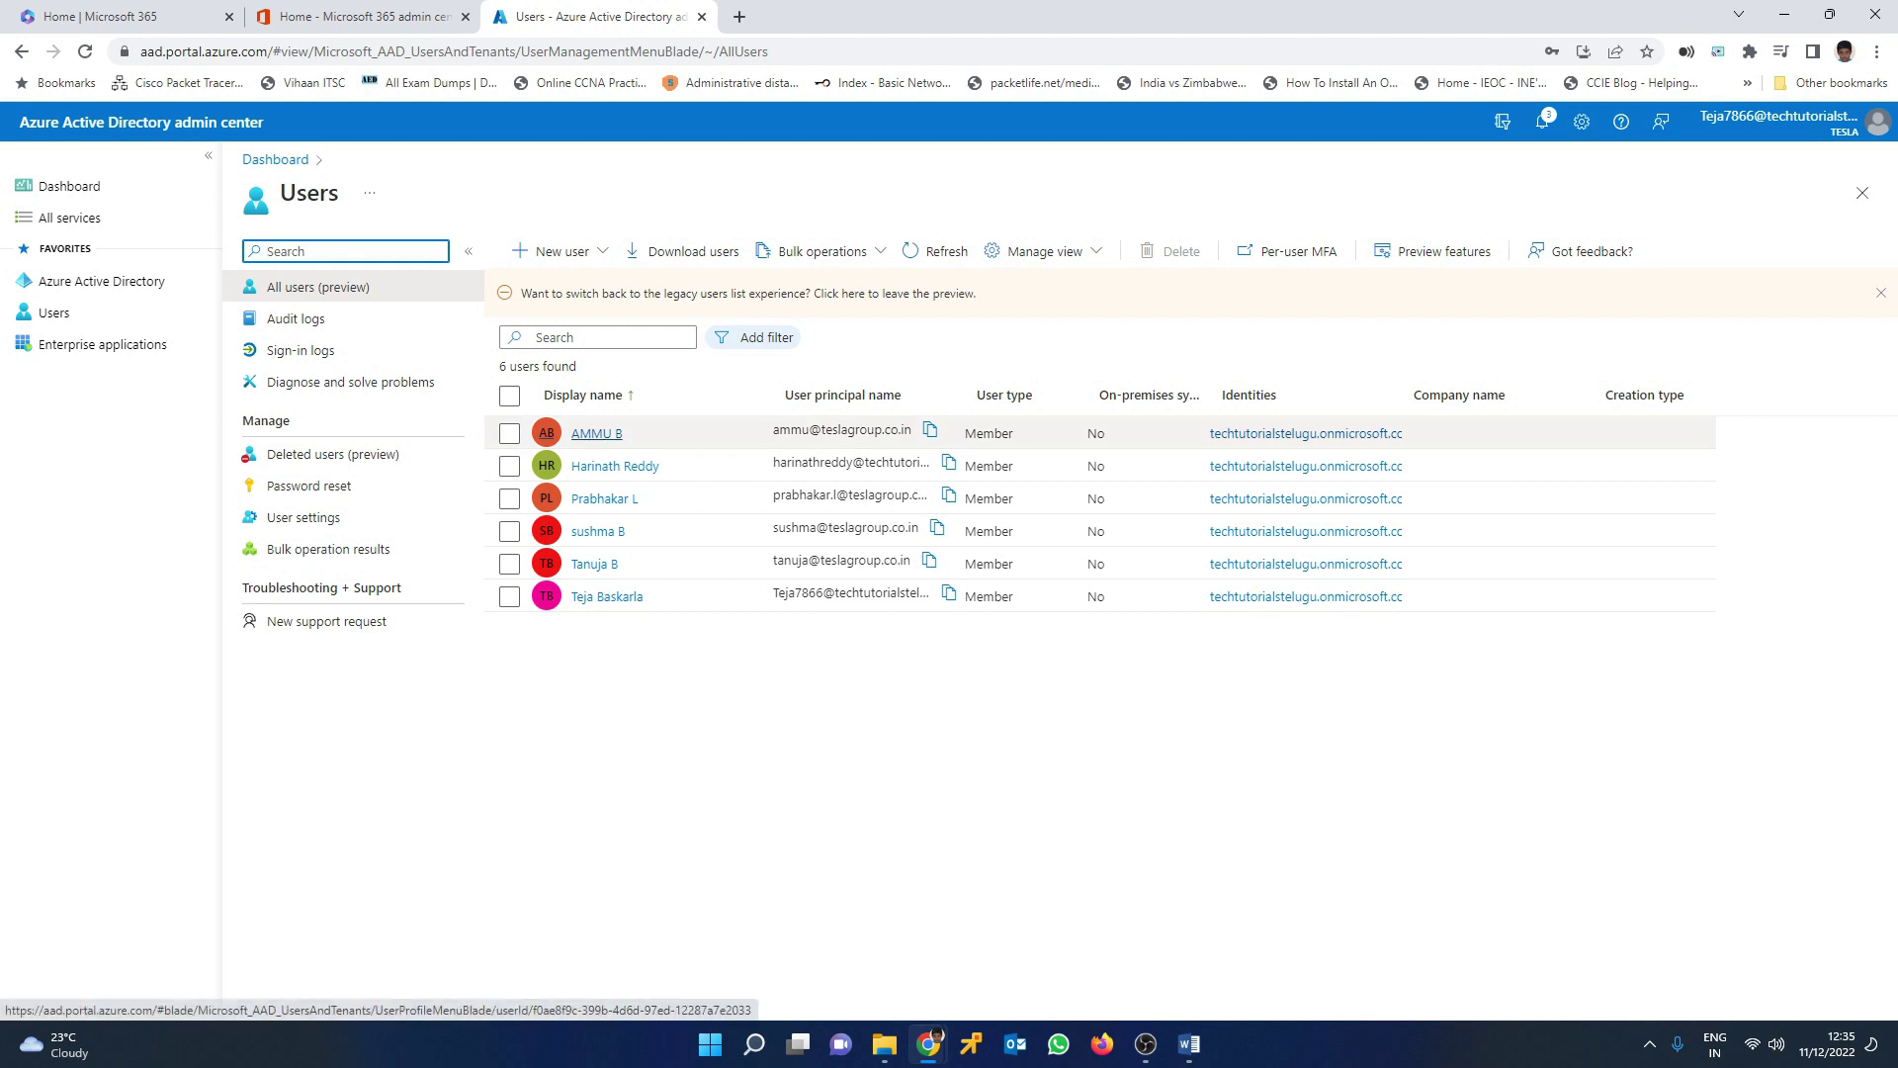
{"action": "left_click", "coordinate": [596, 433]}
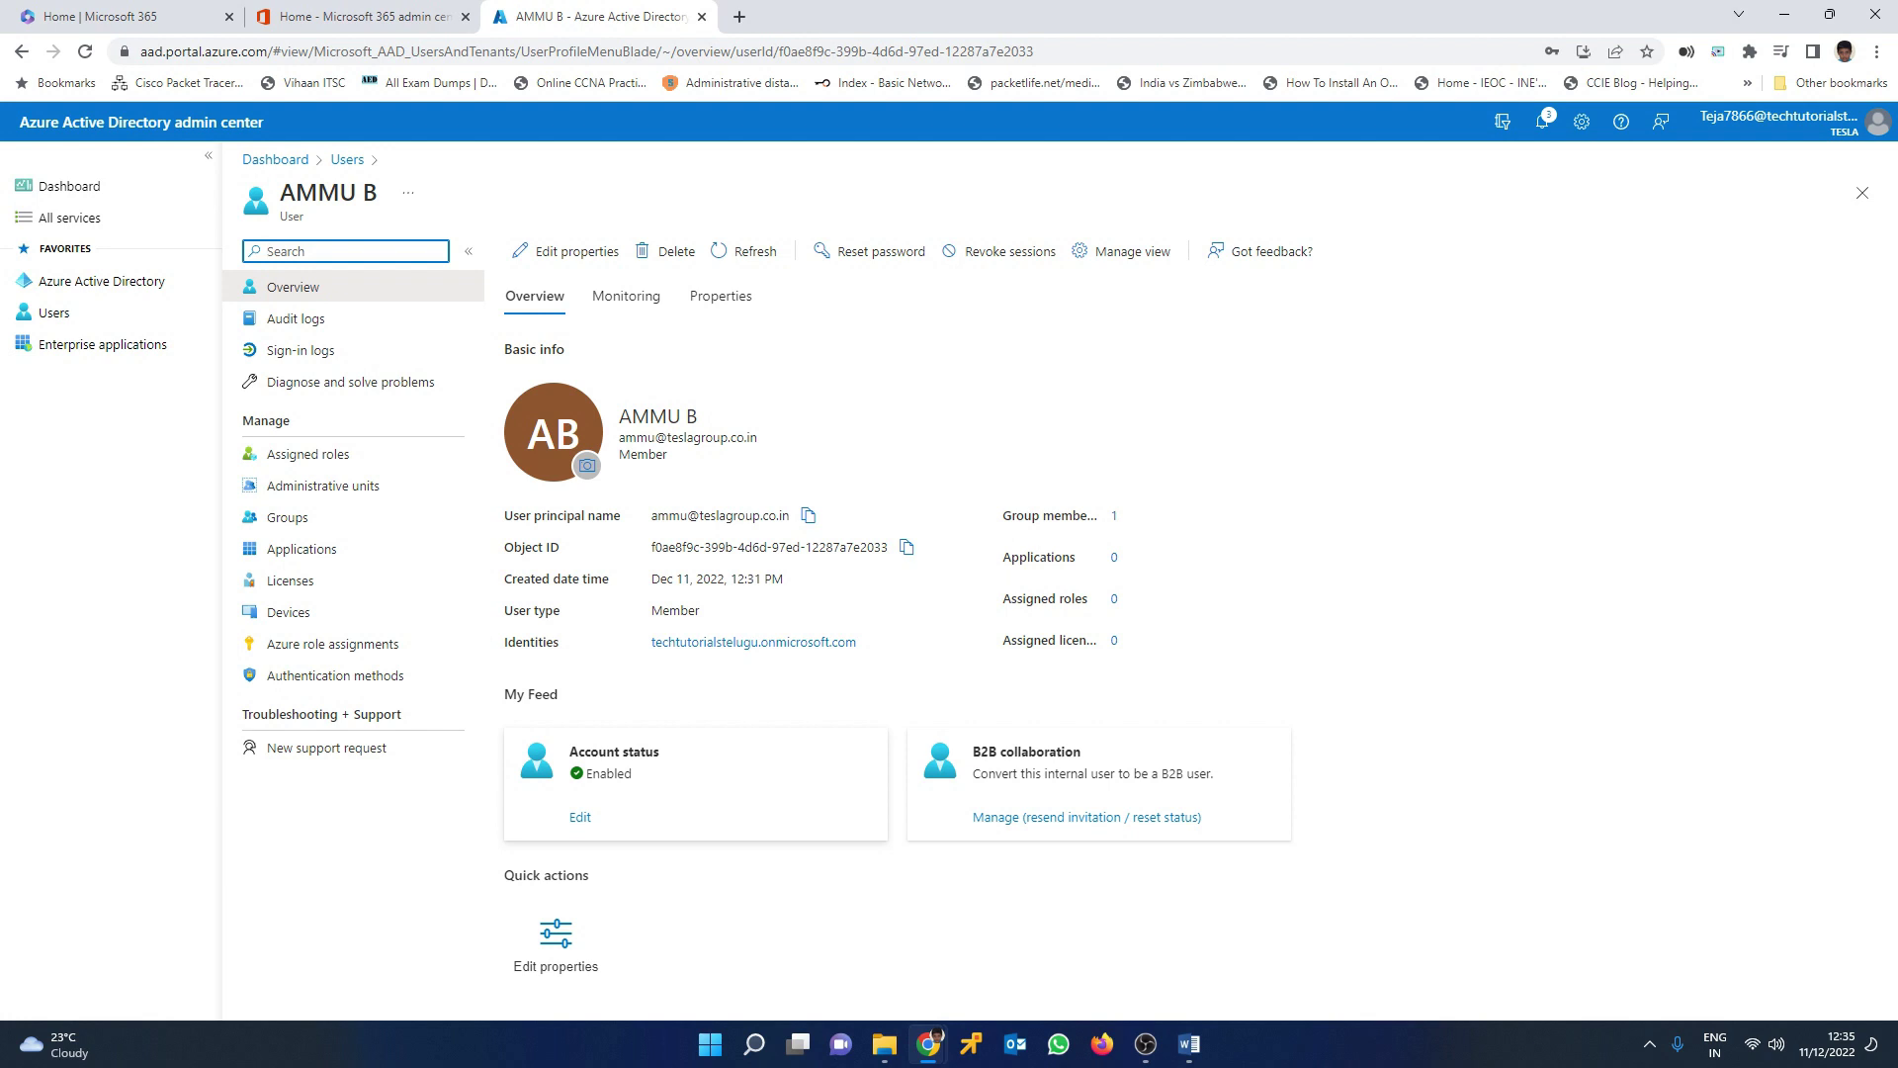
{"action": "left_click", "coordinate": [292, 580]}
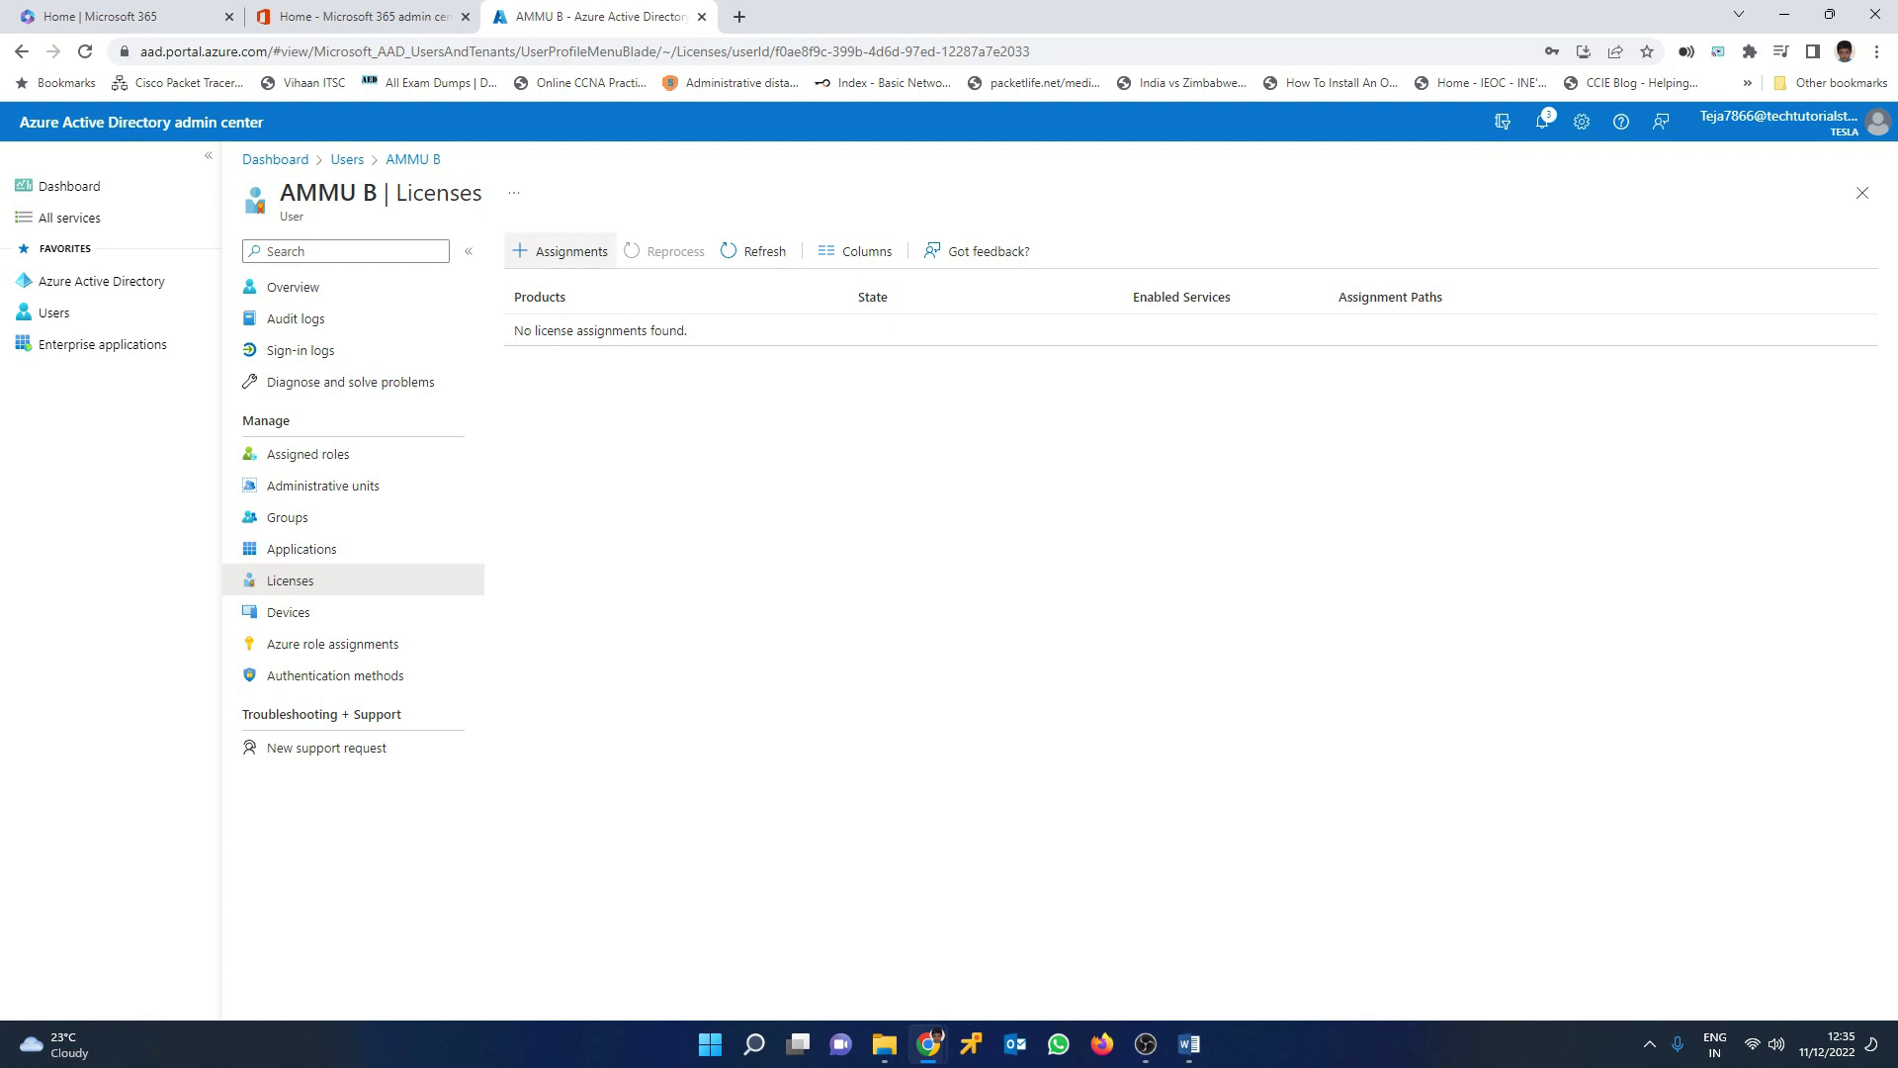
{"action": "left_click", "coordinate": [561, 250]}
{"action": "left_click", "coordinate": [472, 408]}
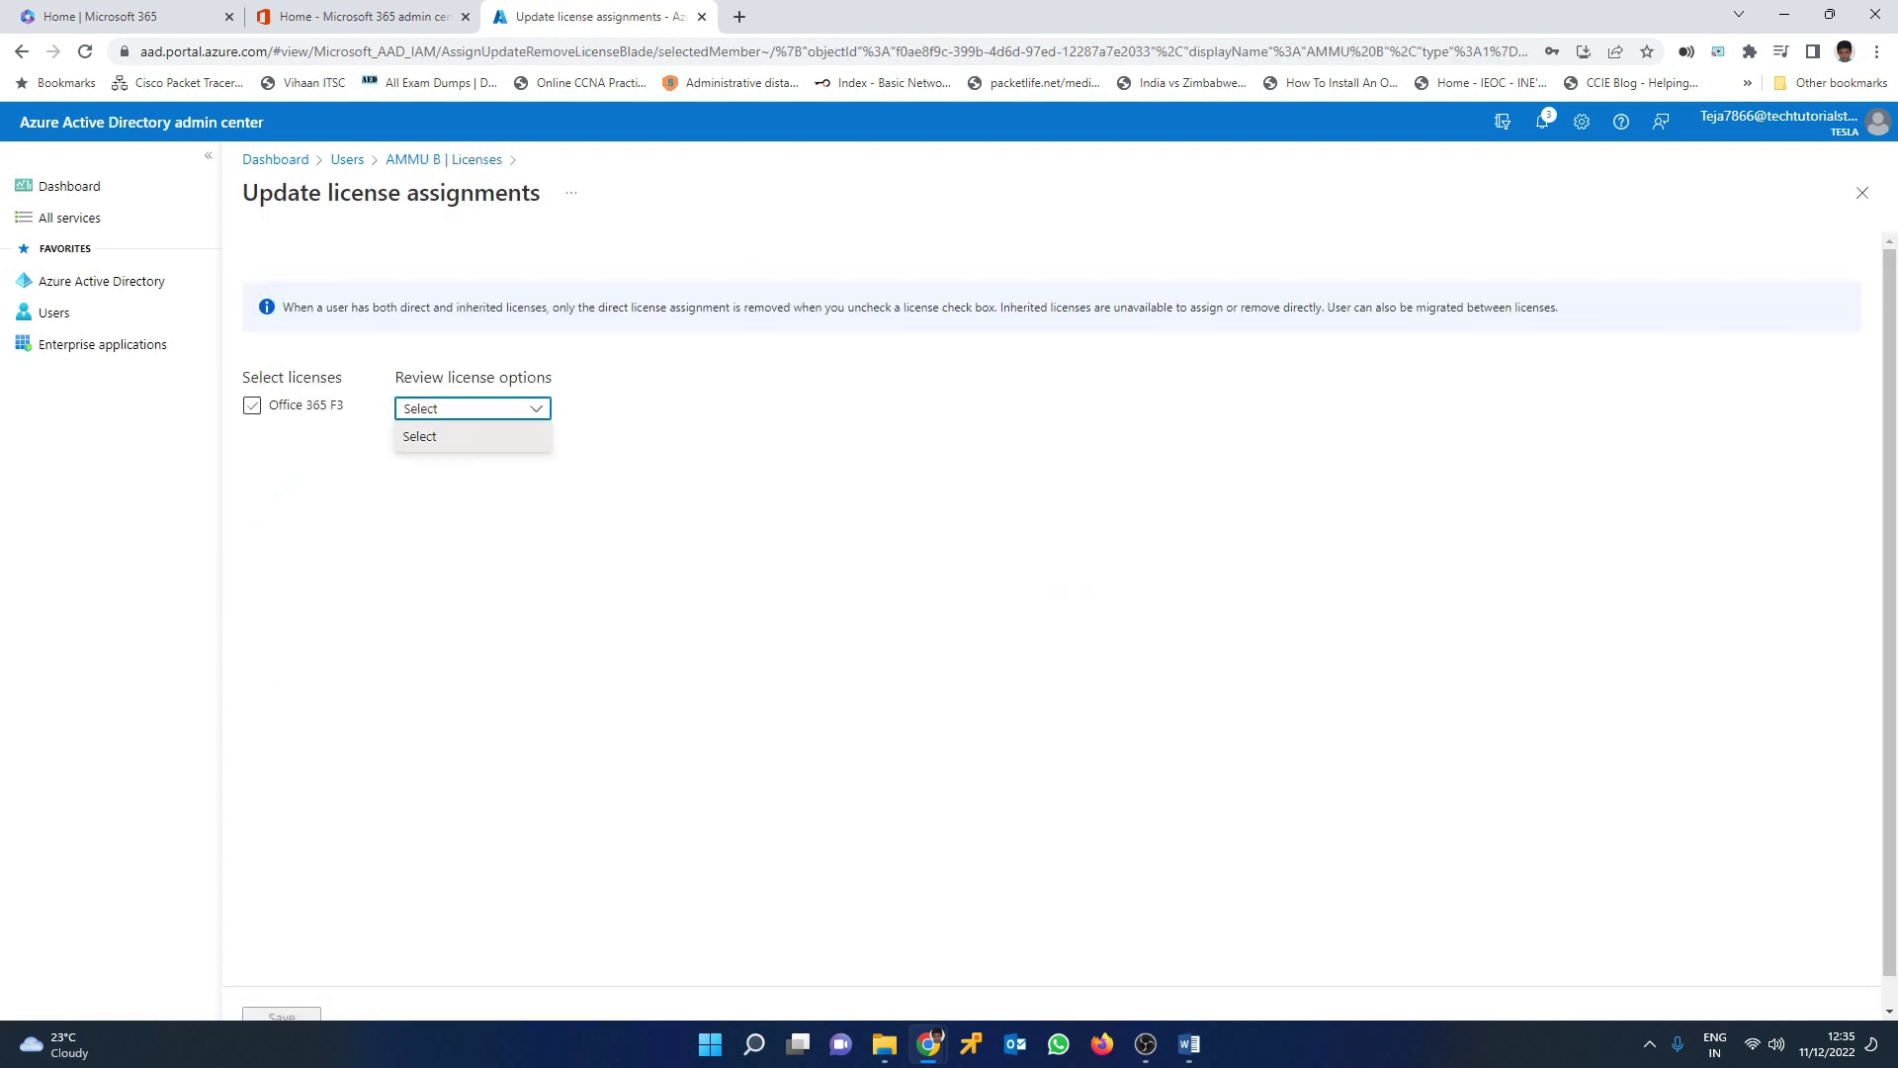
{"action": "left_click", "coordinate": [268, 405]}
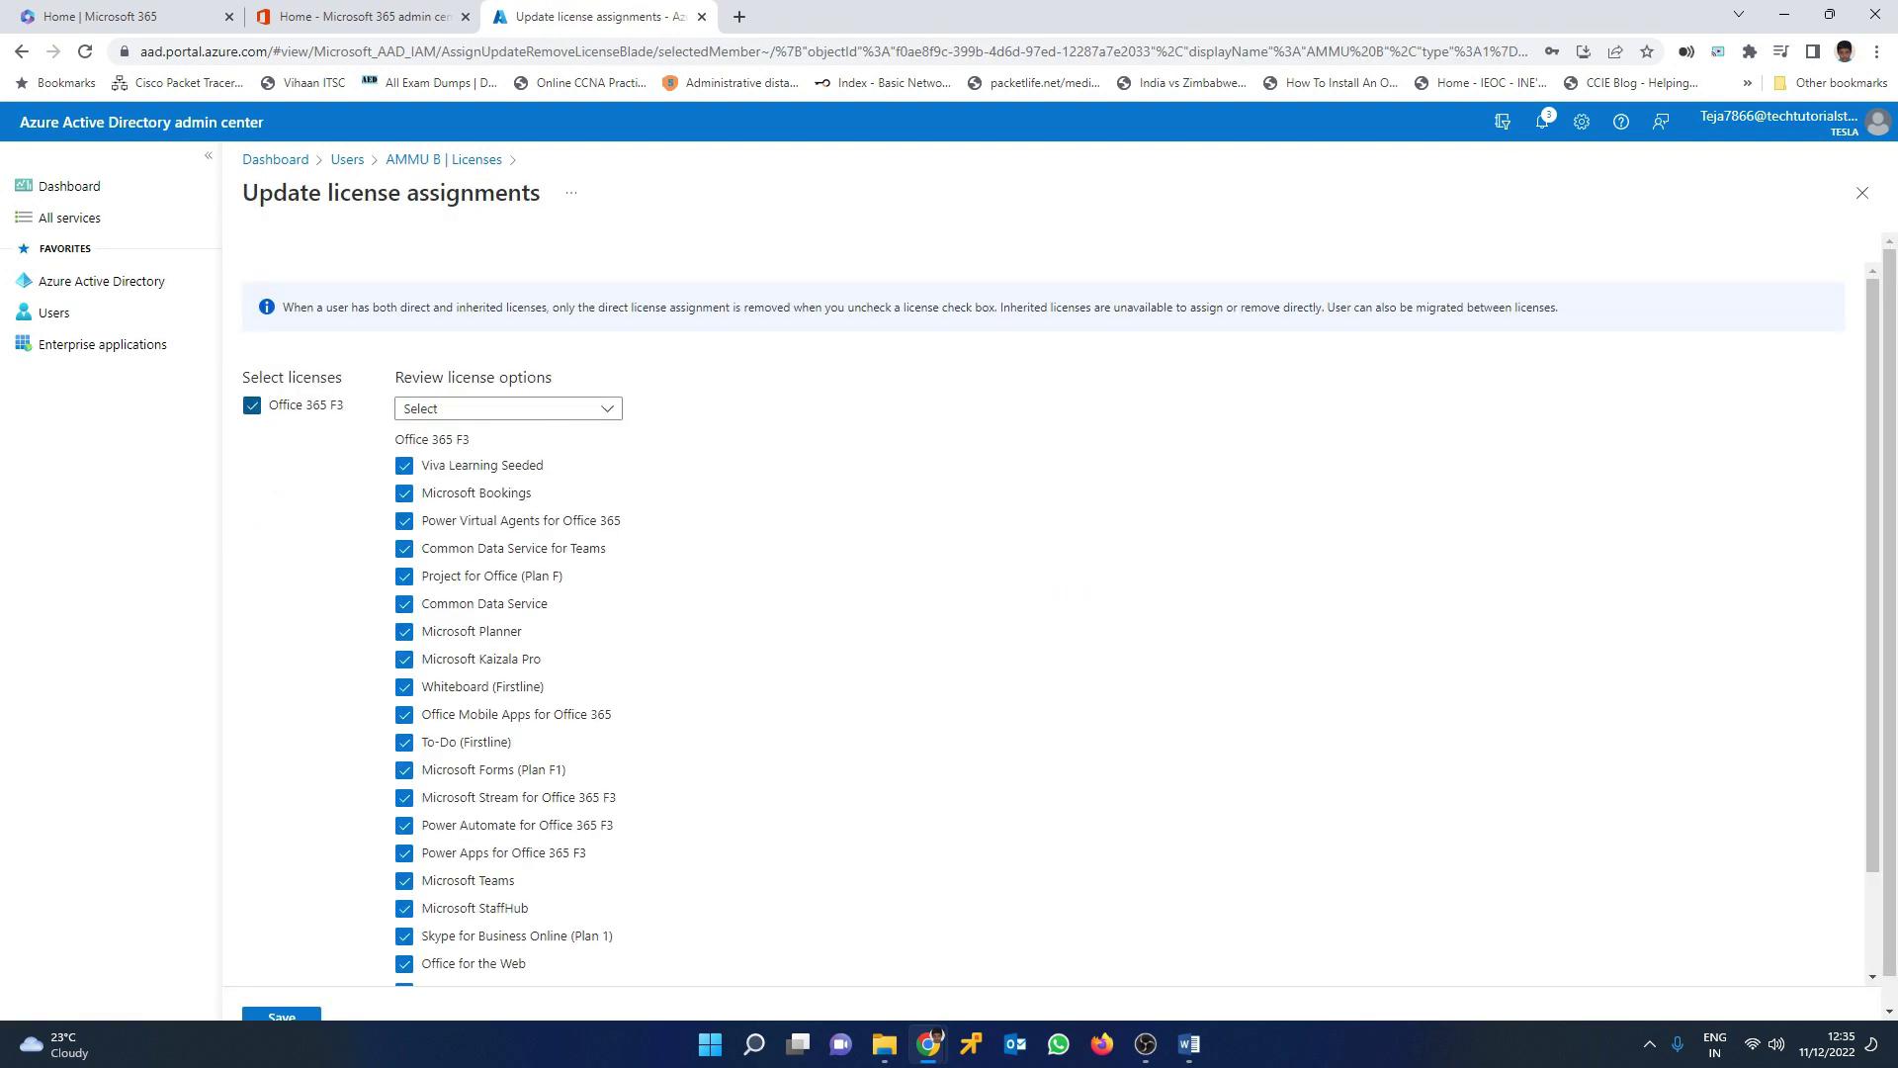
{"action": "scroll", "coordinate": [1062, 630], "scroll_direction": "down", "scroll_amount": 2}
{"action": "left_click", "coordinate": [280, 1016]}
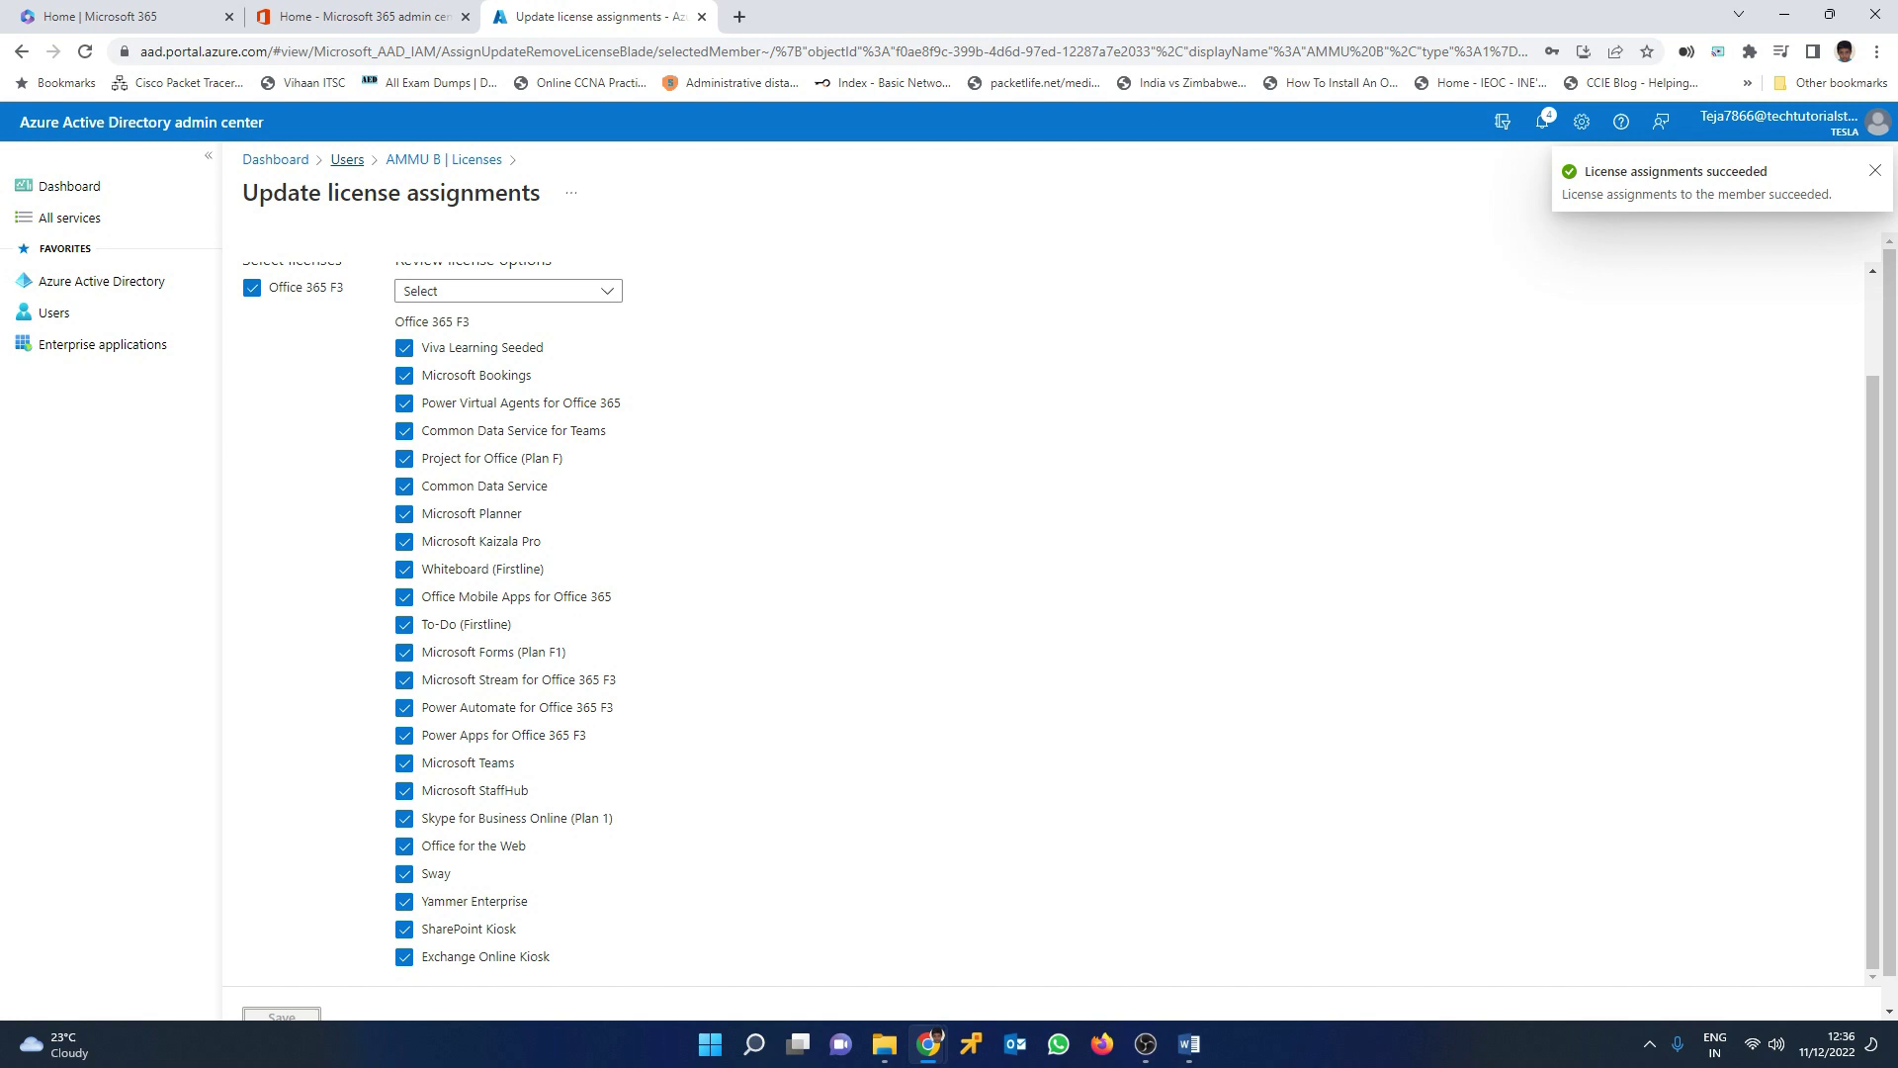
{"action": "left_click", "coordinate": [347, 160]}
{"action": "left_click", "coordinate": [599, 531]}
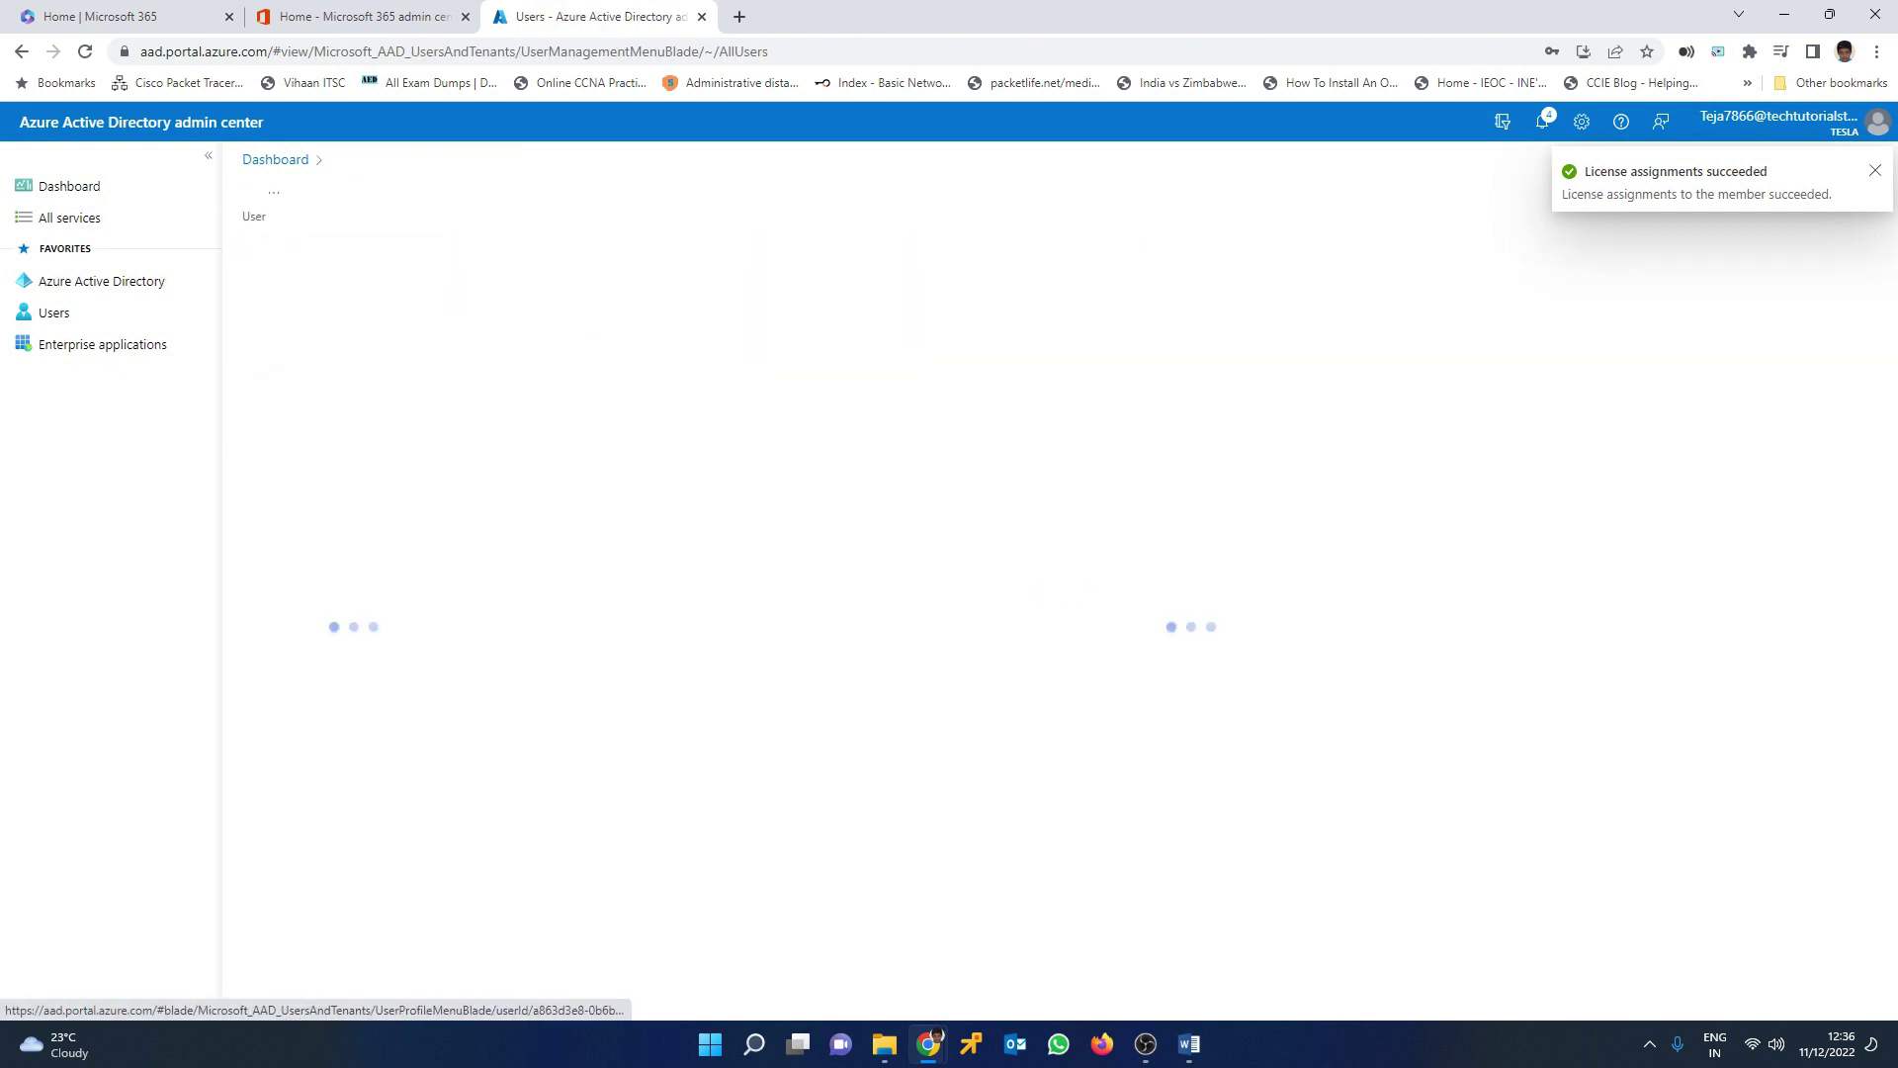
{"action": "left_click", "coordinate": [289, 581]}
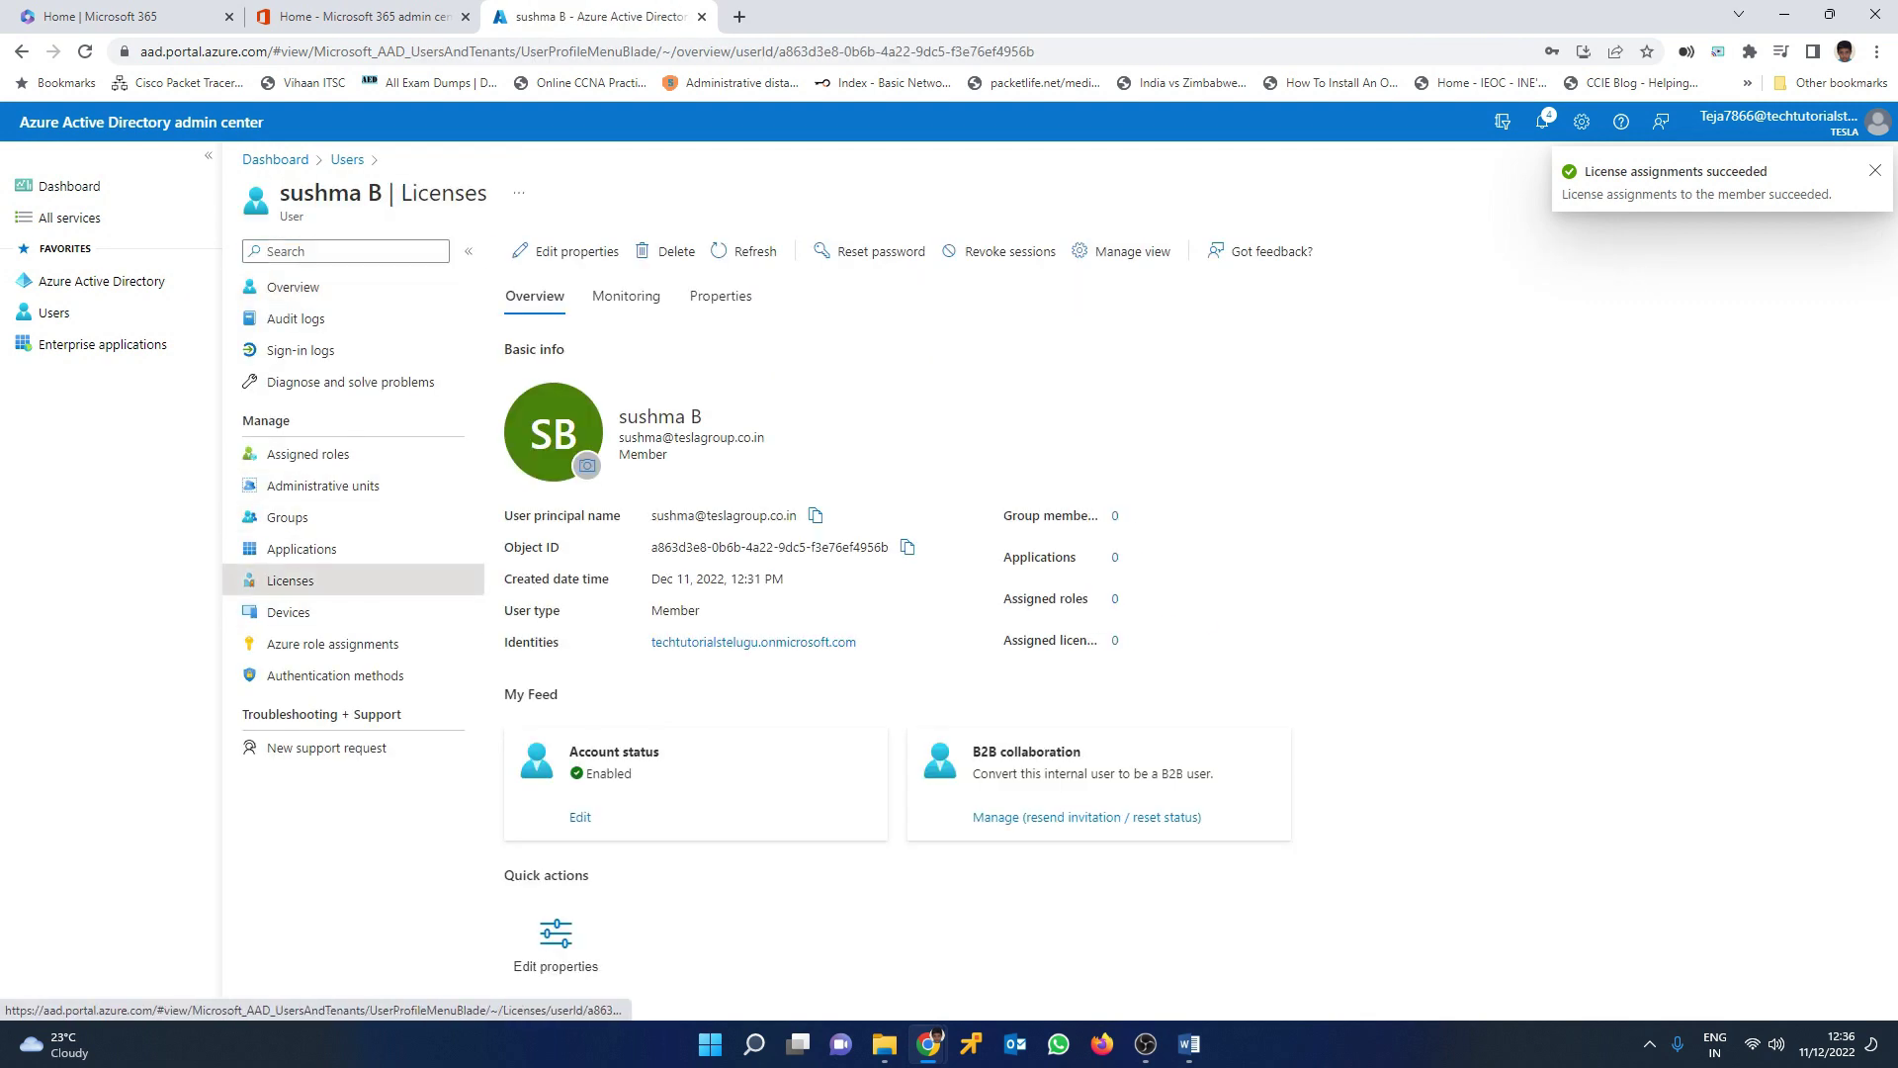
{"action": "left_click", "coordinate": [564, 250]}
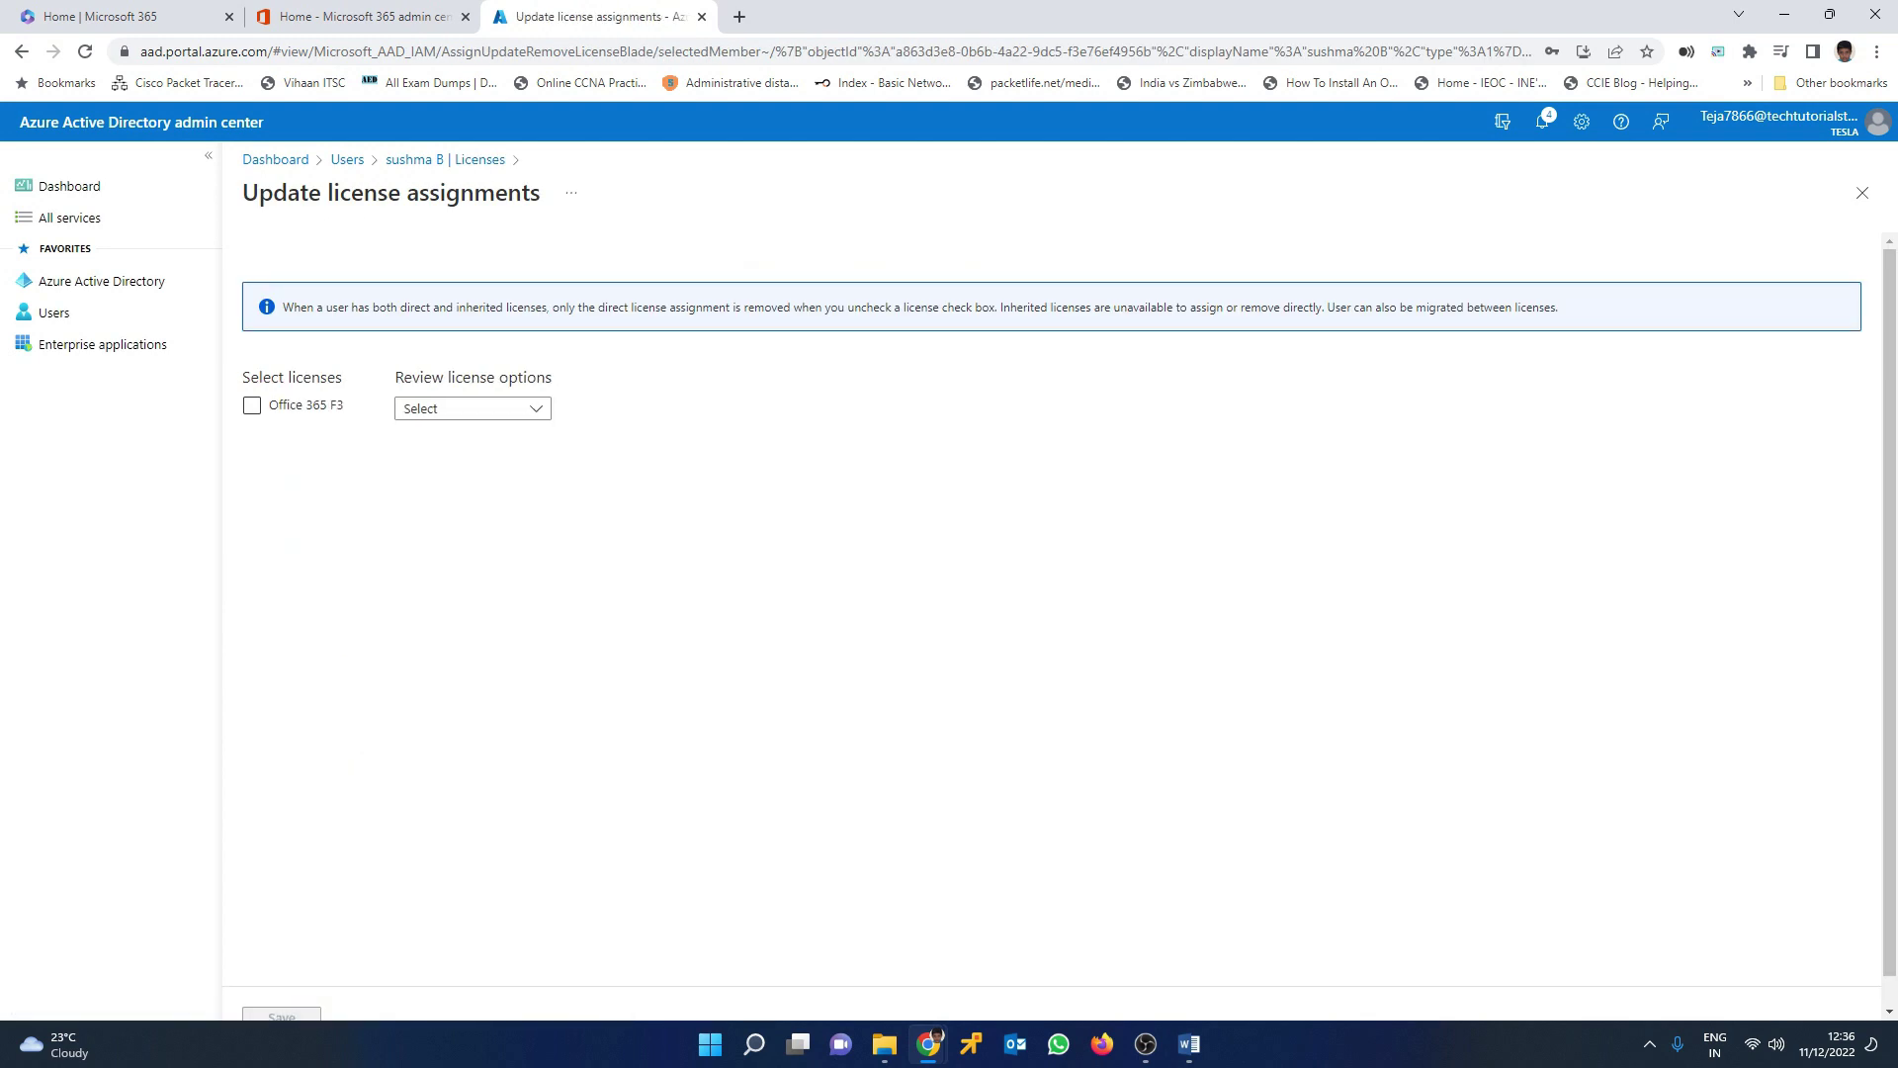
{"action": "left_click", "coordinate": [253, 406]}
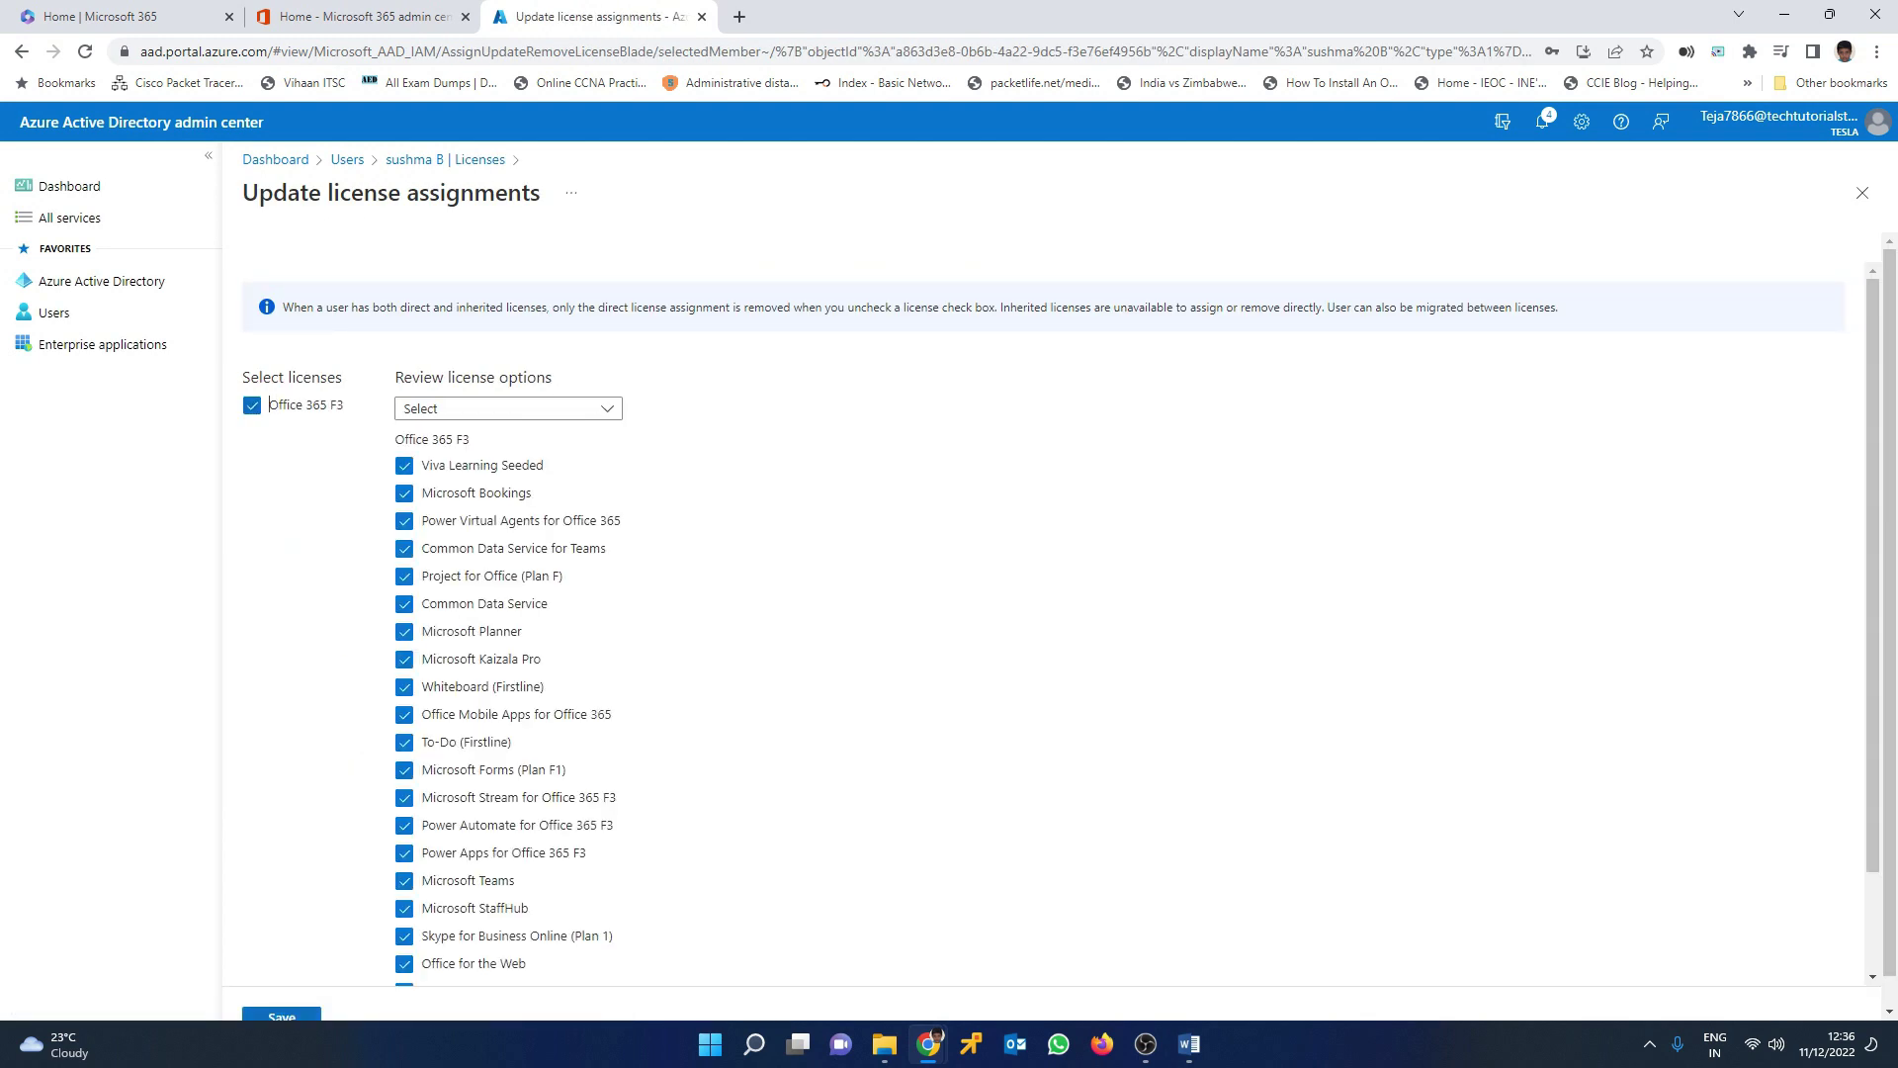
{"action": "left_click", "coordinate": [281, 1016]}
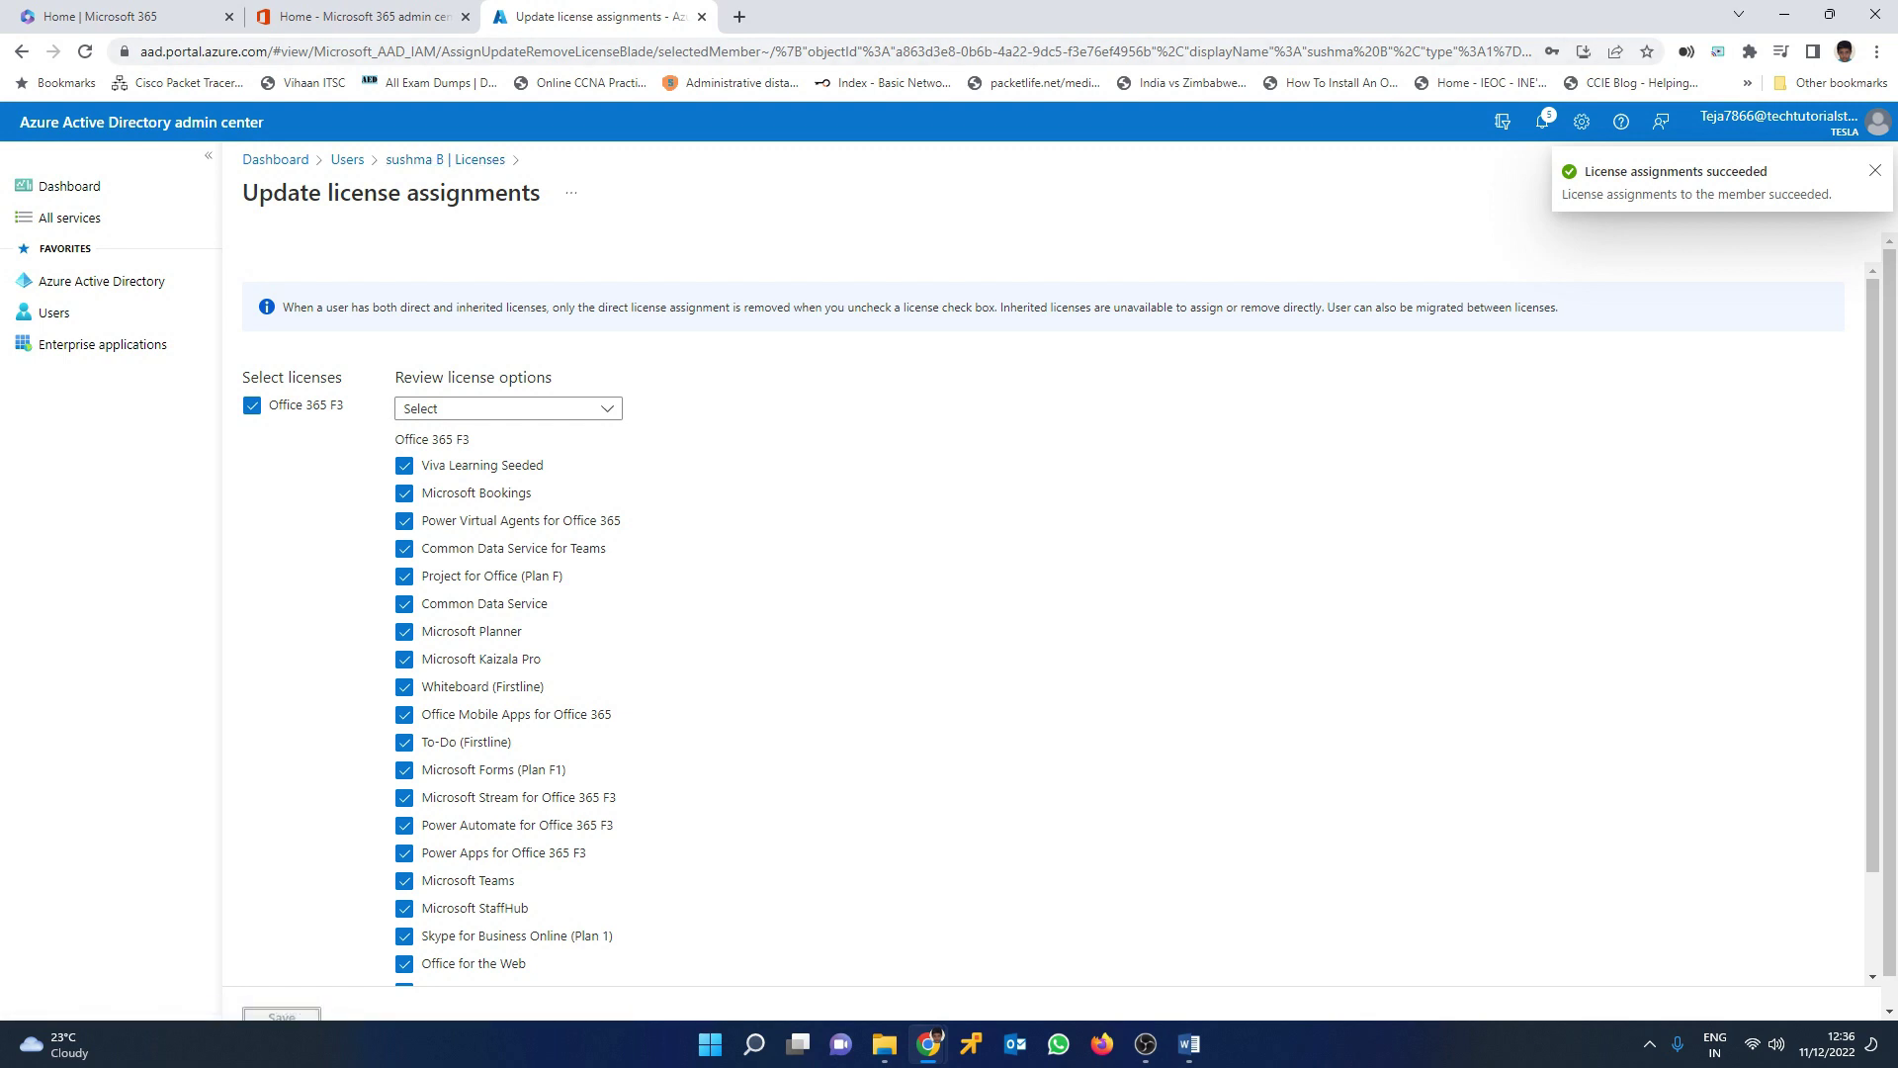
{"action": "left_click", "coordinate": [347, 159]}
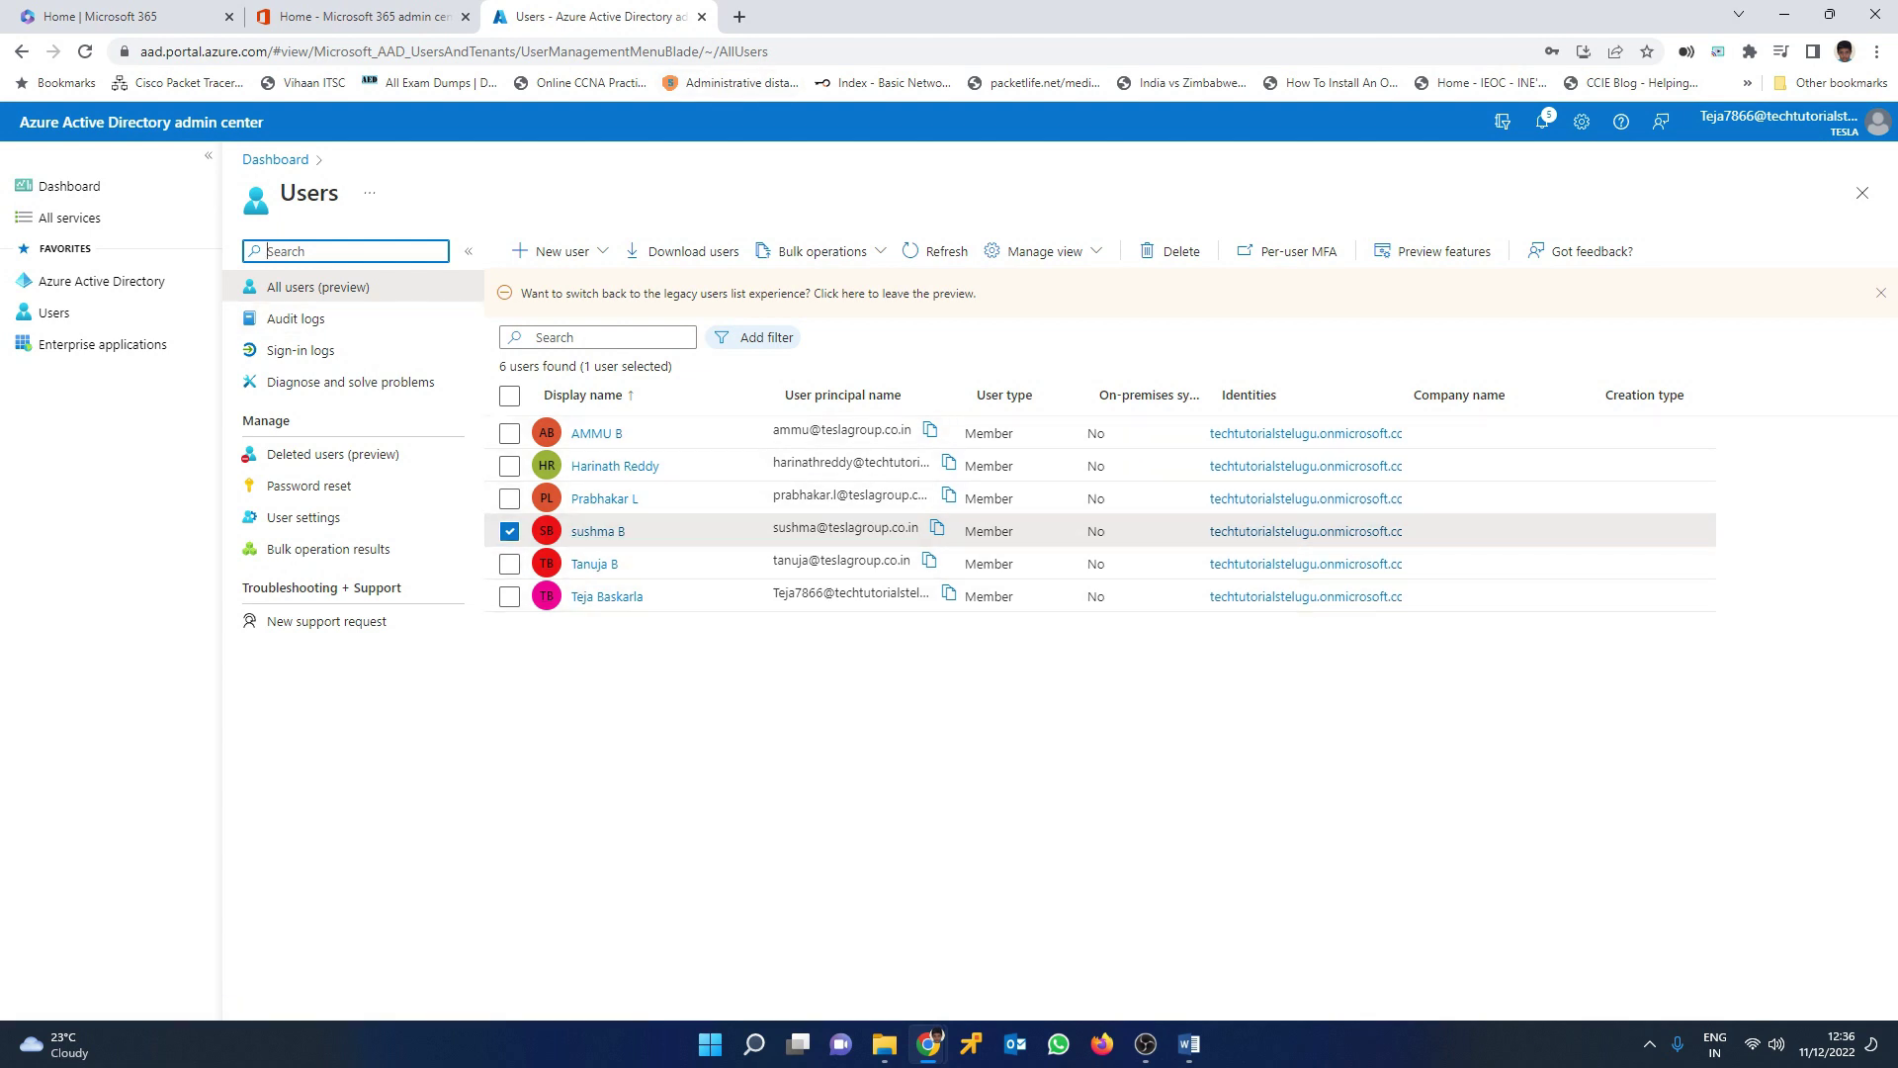
Step: Switch to the incognito Microsoft 365 home window and reload it twice to load the new apps
{"action": "left_click", "coordinate": [928, 1044]}
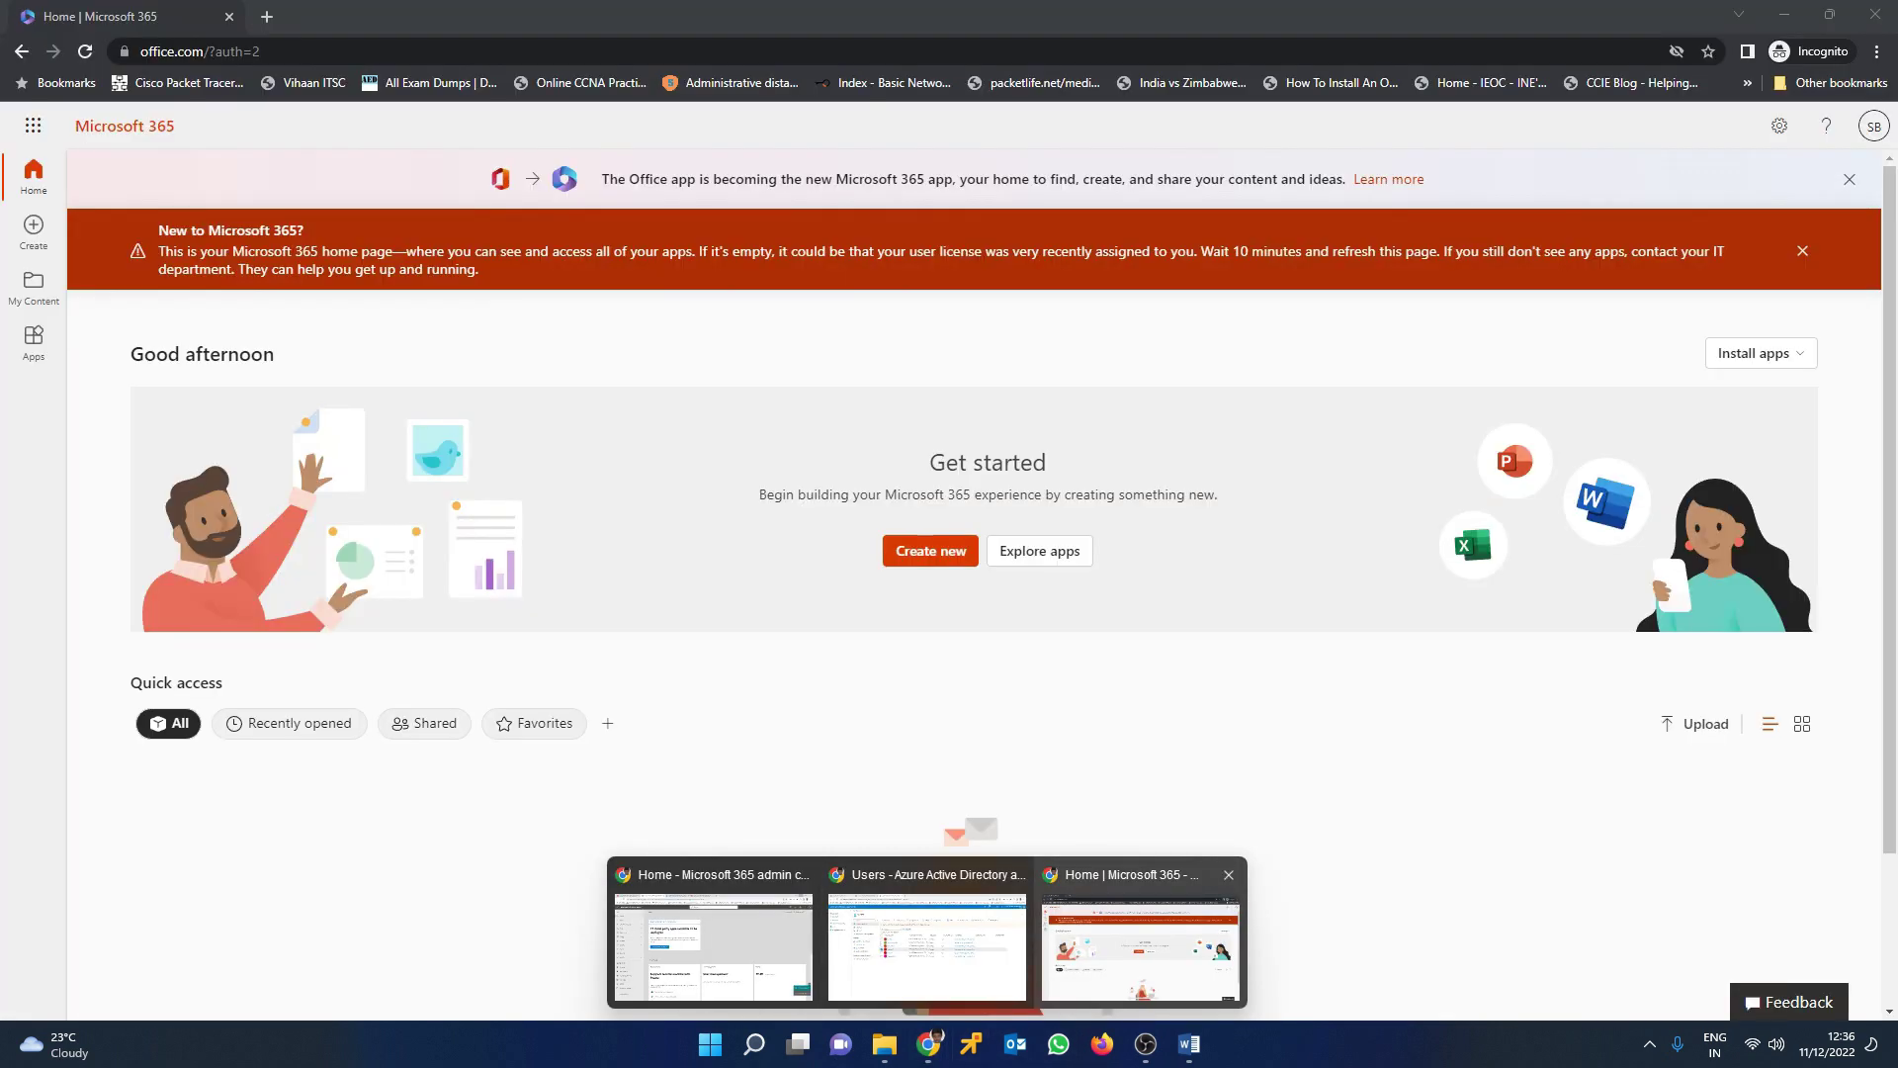
{"action": "left_click", "coordinate": [1143, 927]}
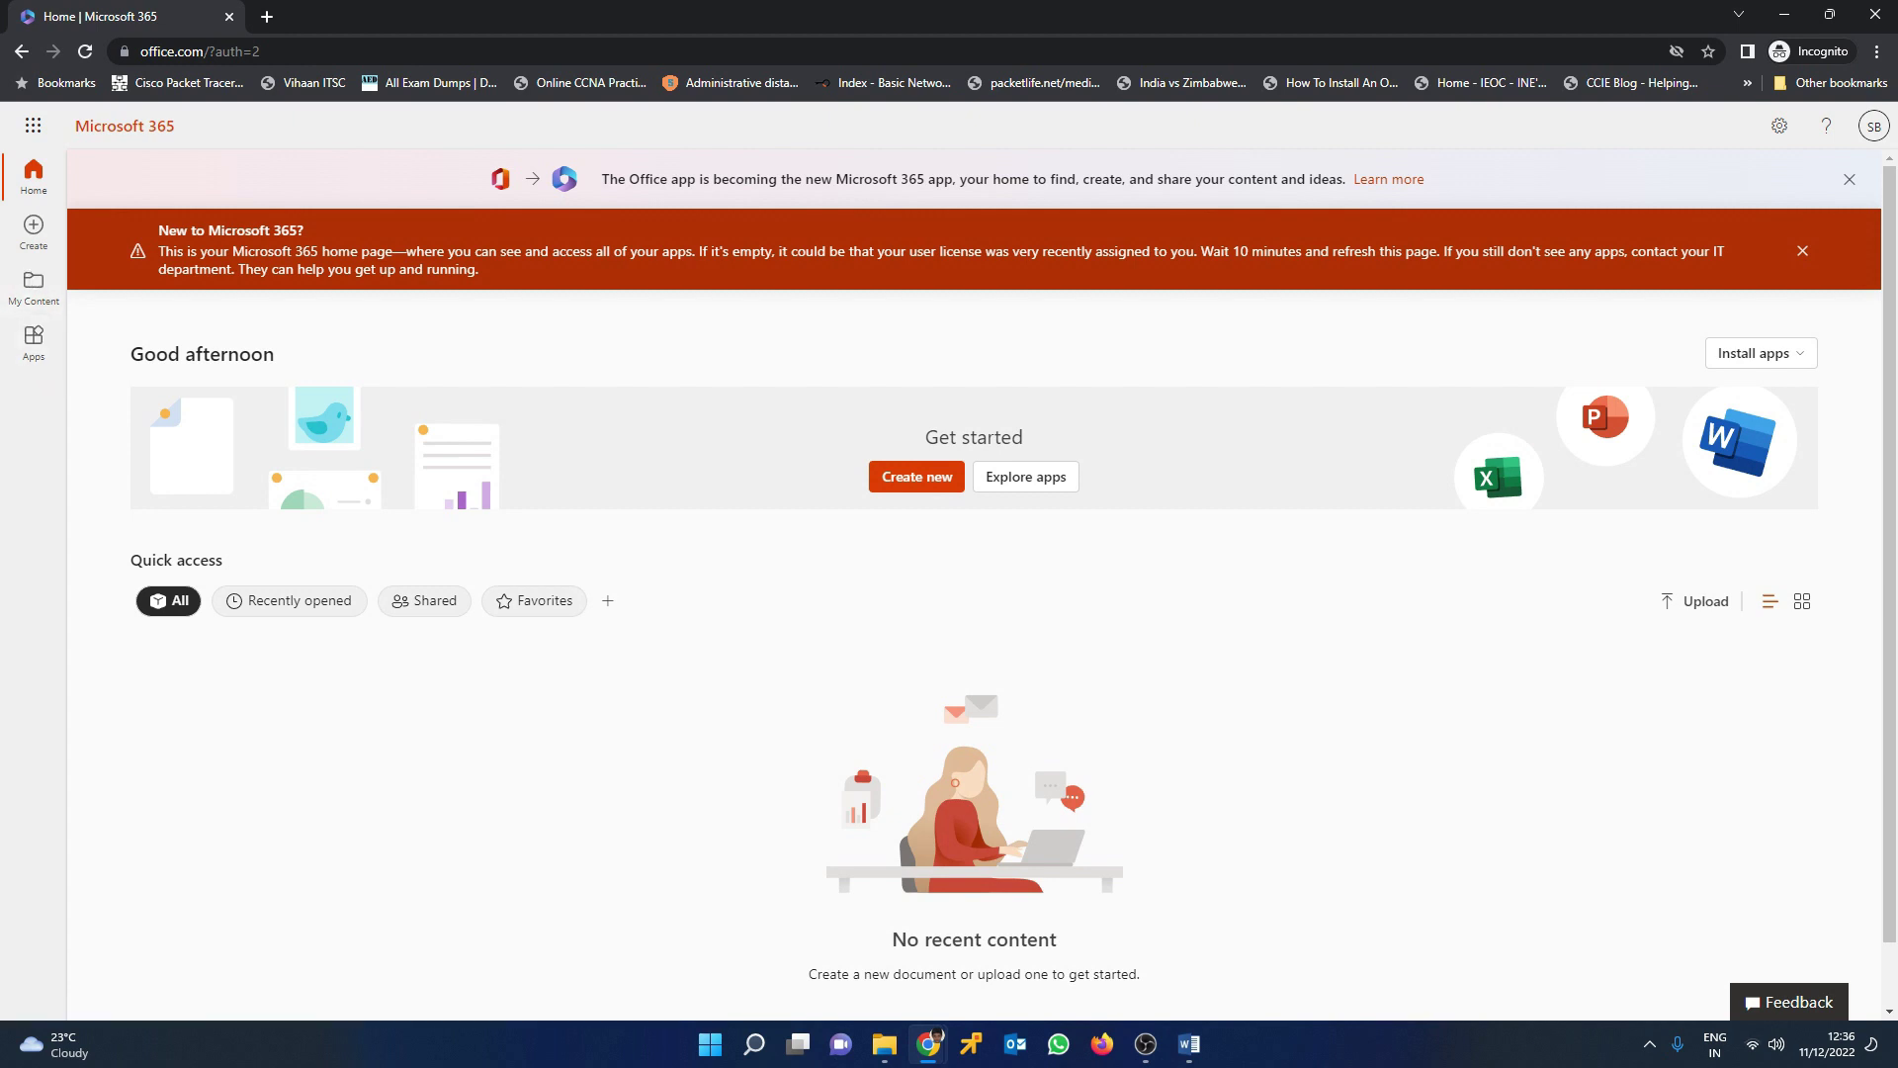
{"action": "left_click", "coordinate": [85, 51]}
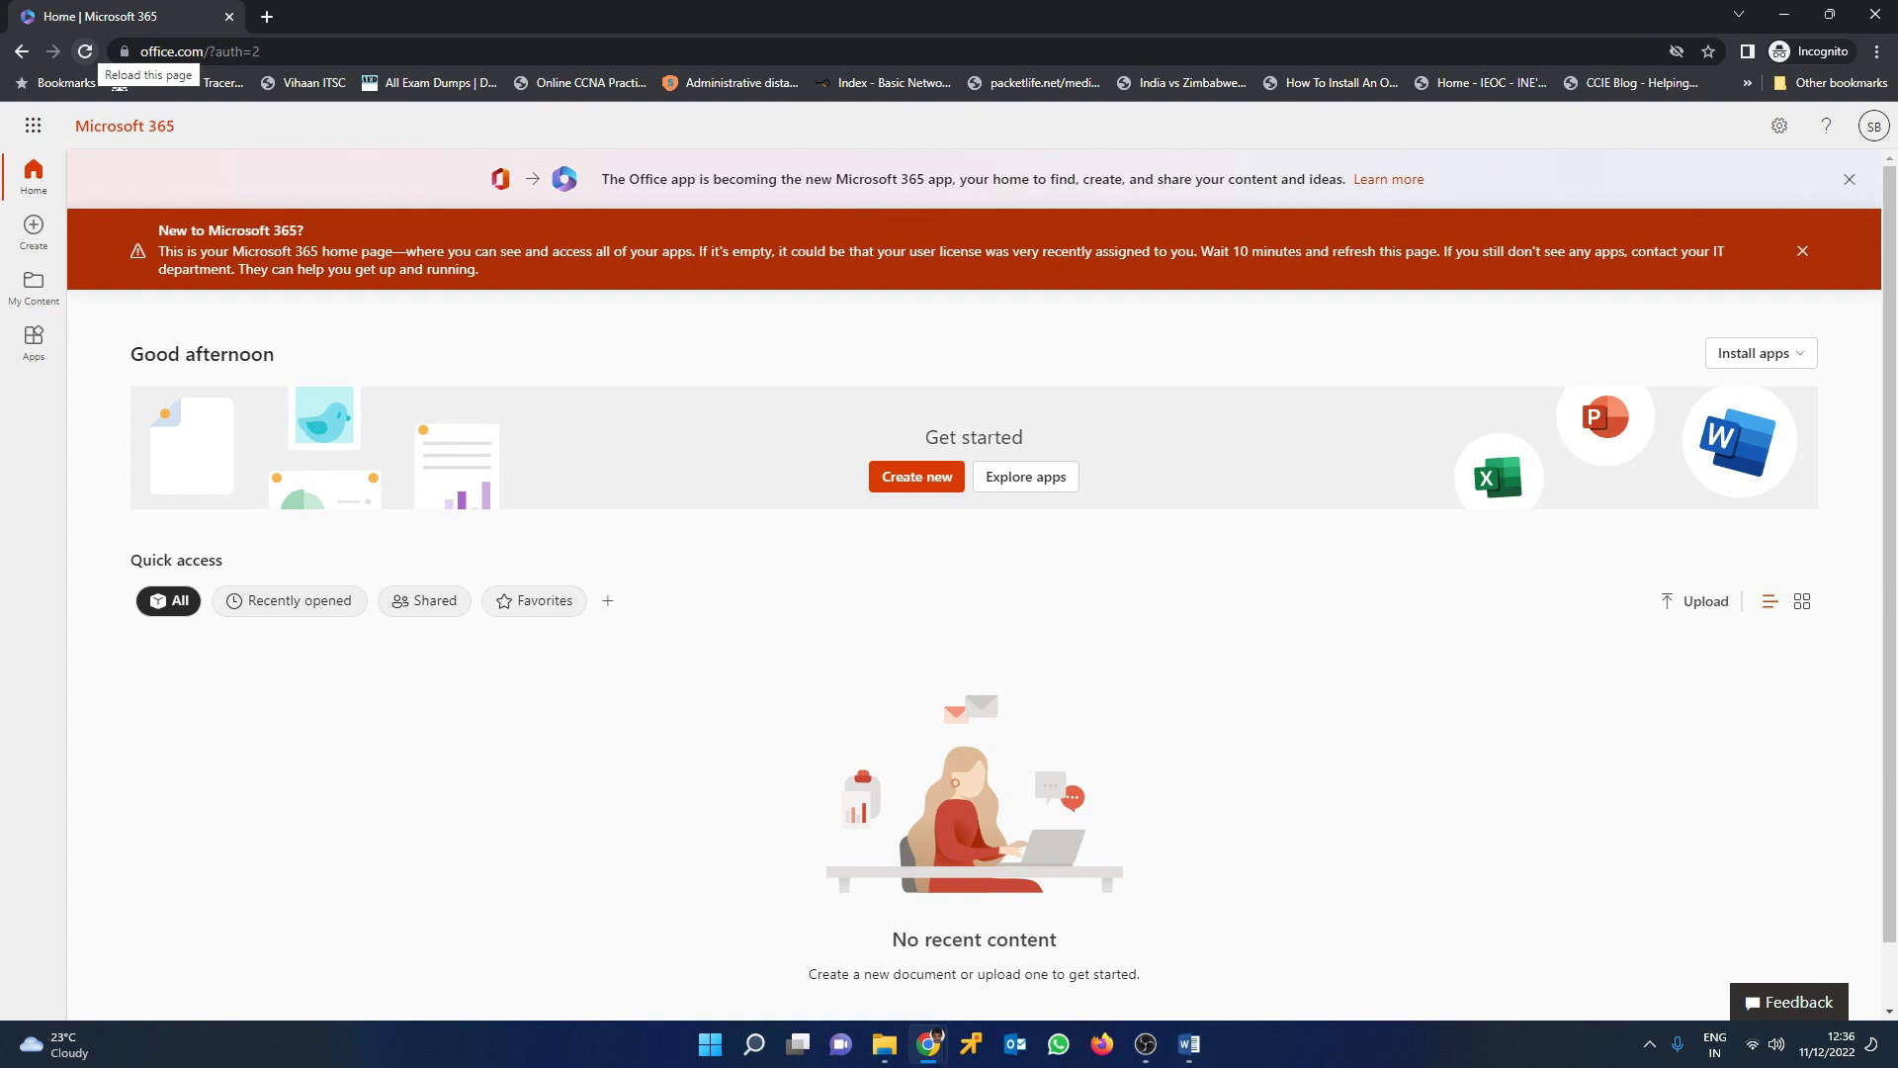
{"action": "mouse_move", "coordinate": [368, 251]}
{"action": "left_mouse_down"}
{"action": "mouse_move", "coordinate": [1095, 251]}
{"action": "mouse_move", "coordinate": [480, 271]}
{"action": "left_mouse_up"}
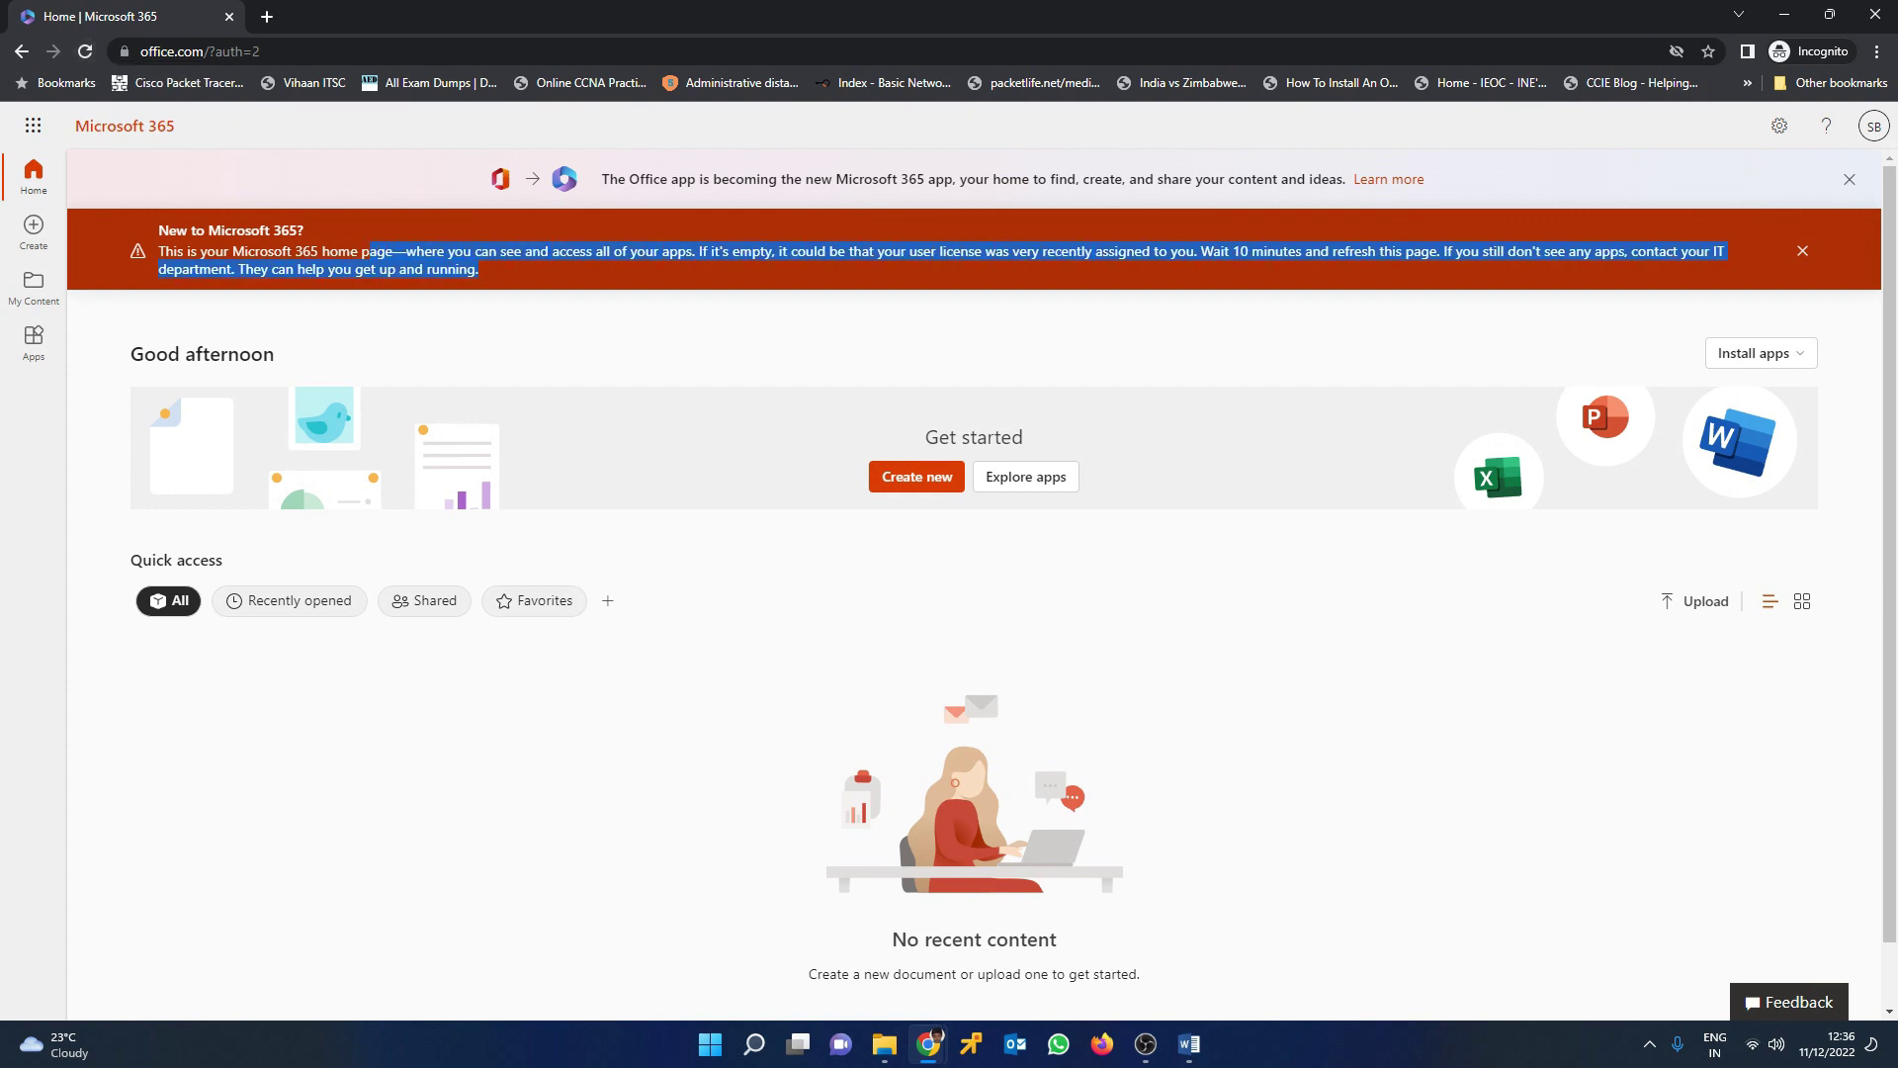
{"action": "left_click", "coordinate": [85, 50]}
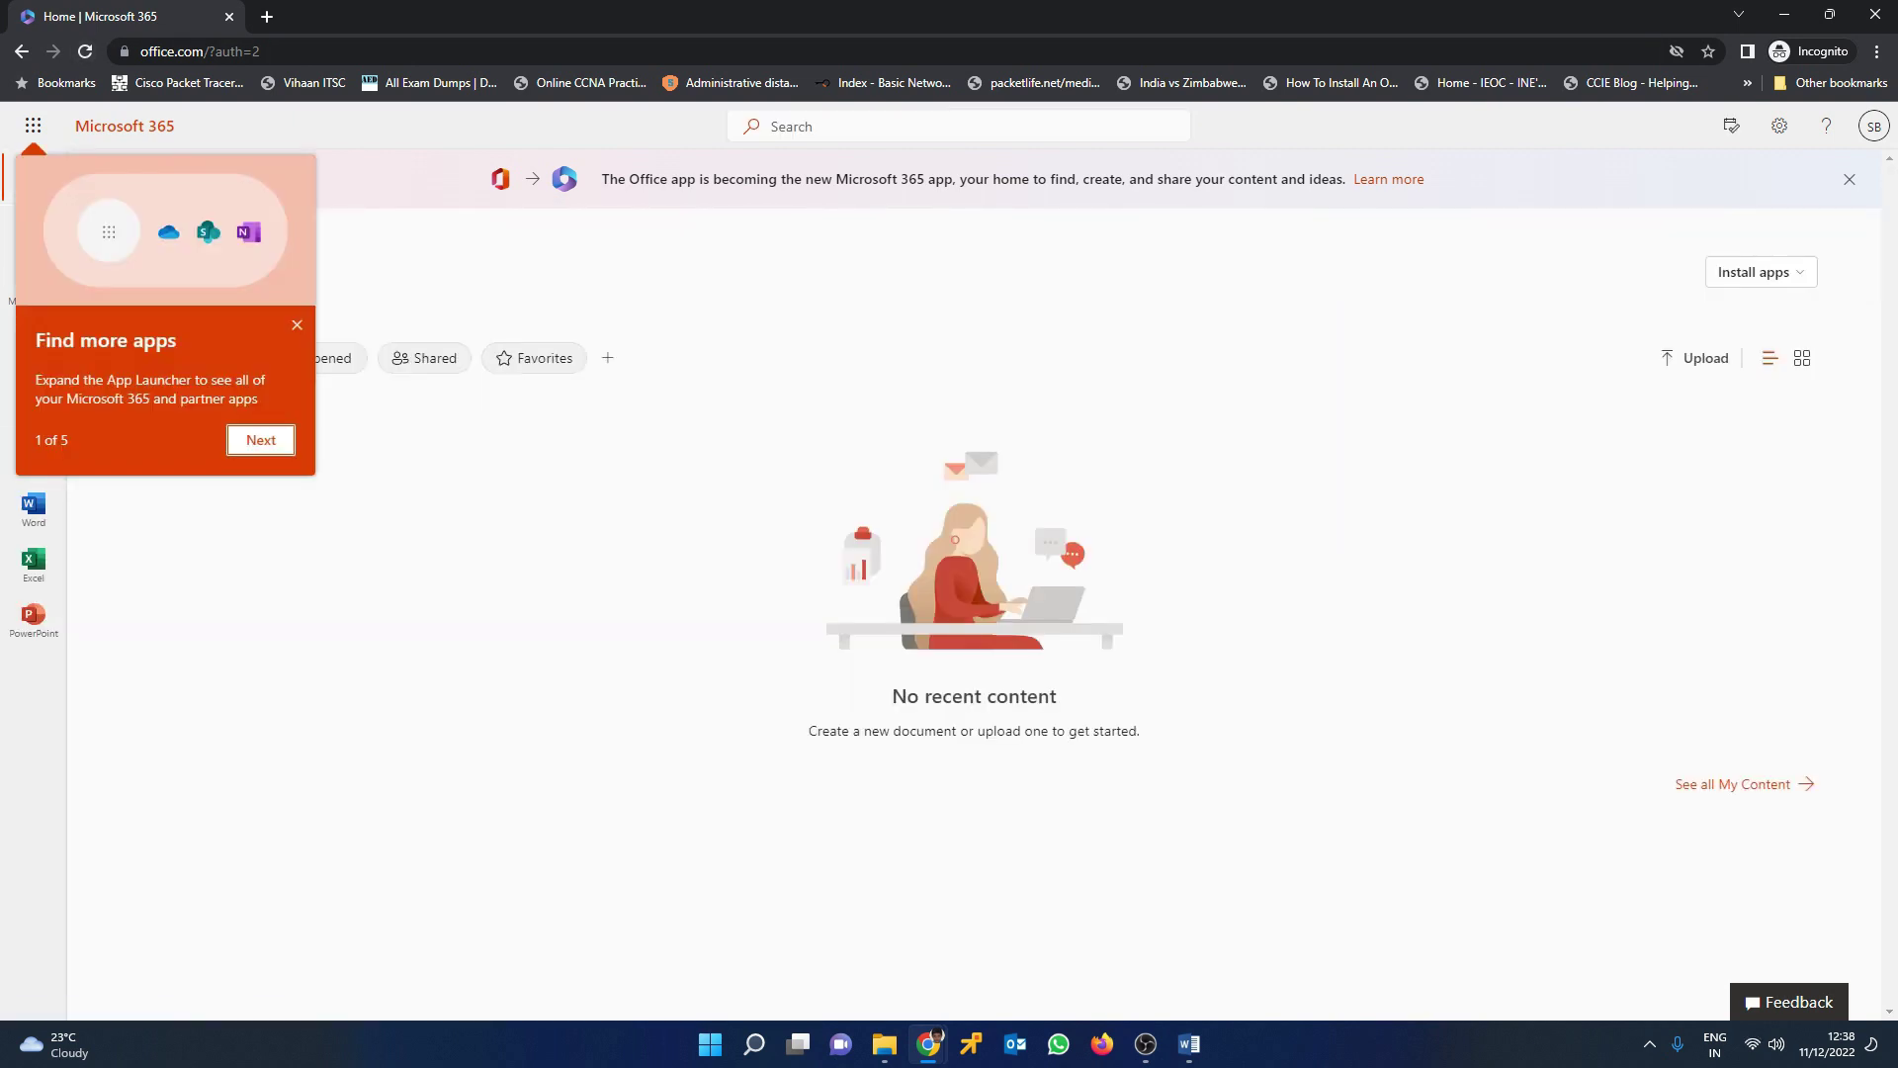
Step: Advance through the welcome tour tips and dismiss it with Got it!
{"action": "left_click", "coordinate": [260, 439]}
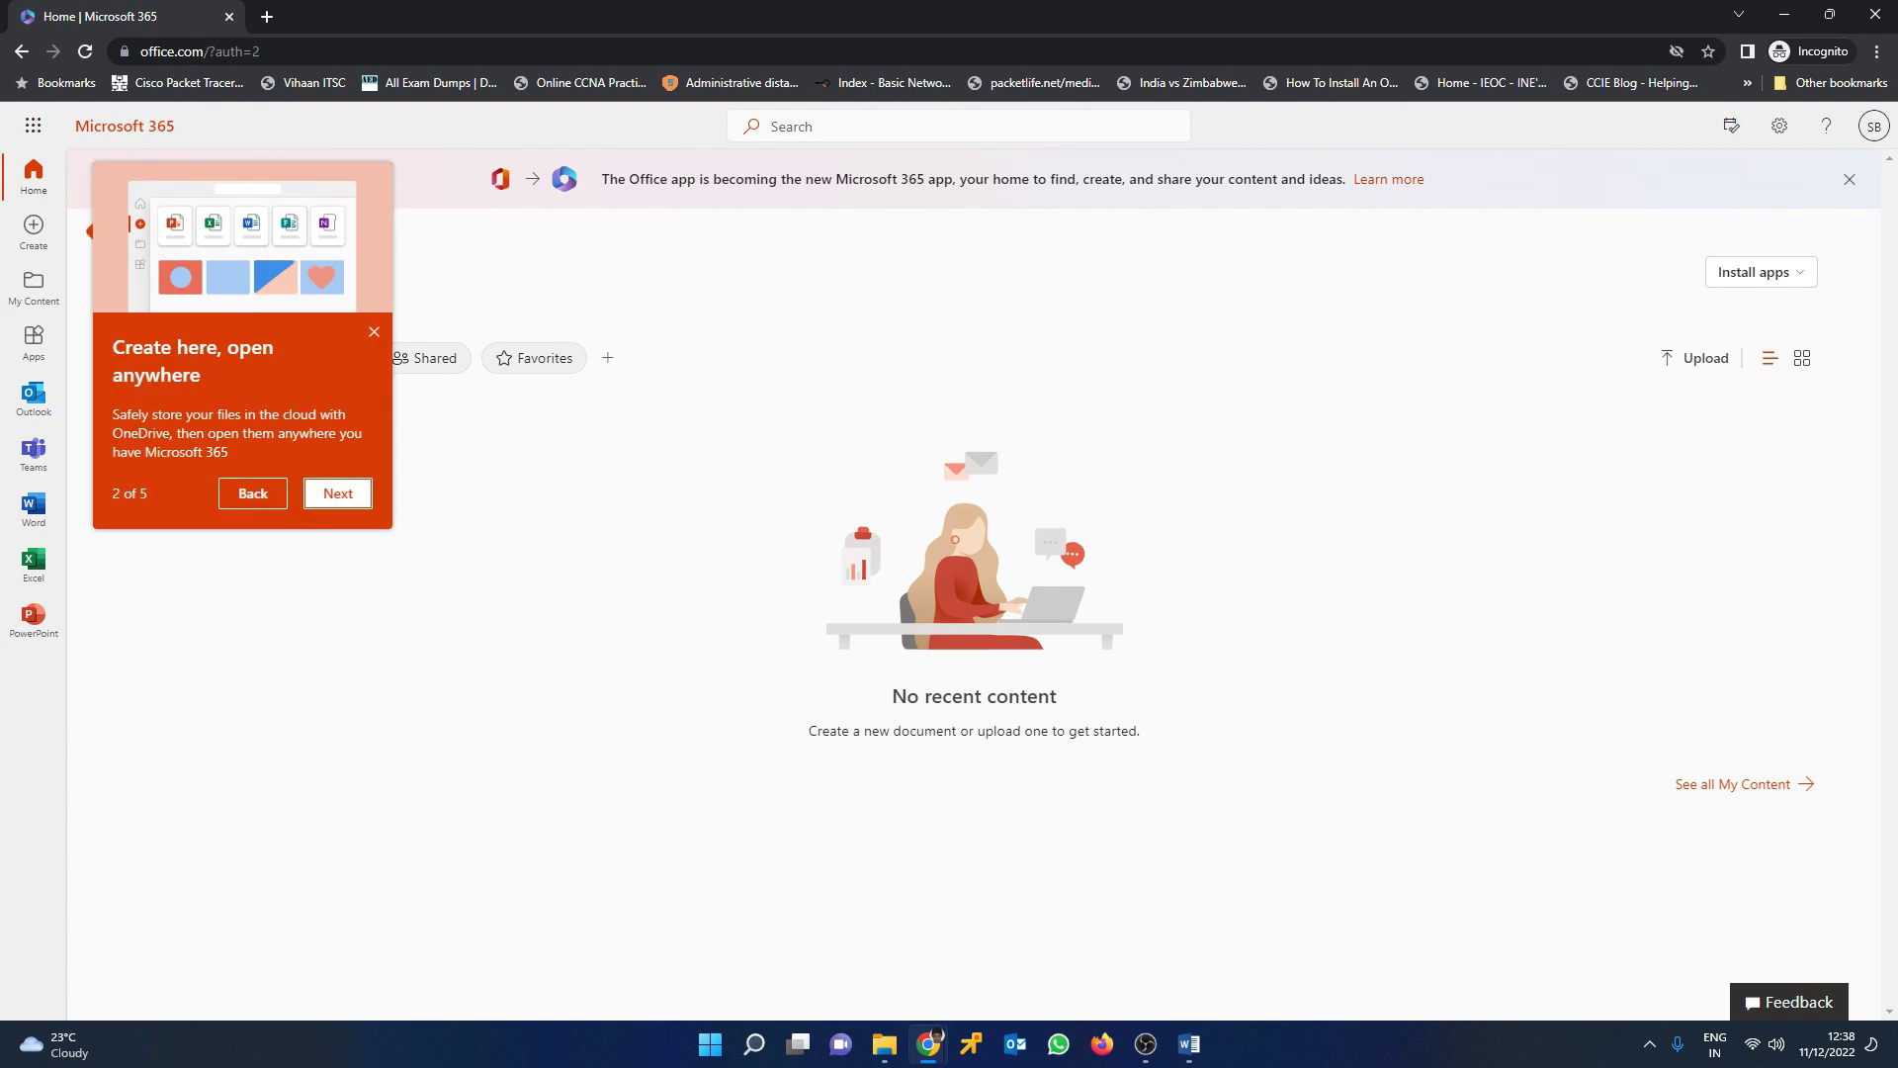
{"action": "left_click", "coordinate": [339, 493]}
{"action": "left_click", "coordinate": [338, 502]}
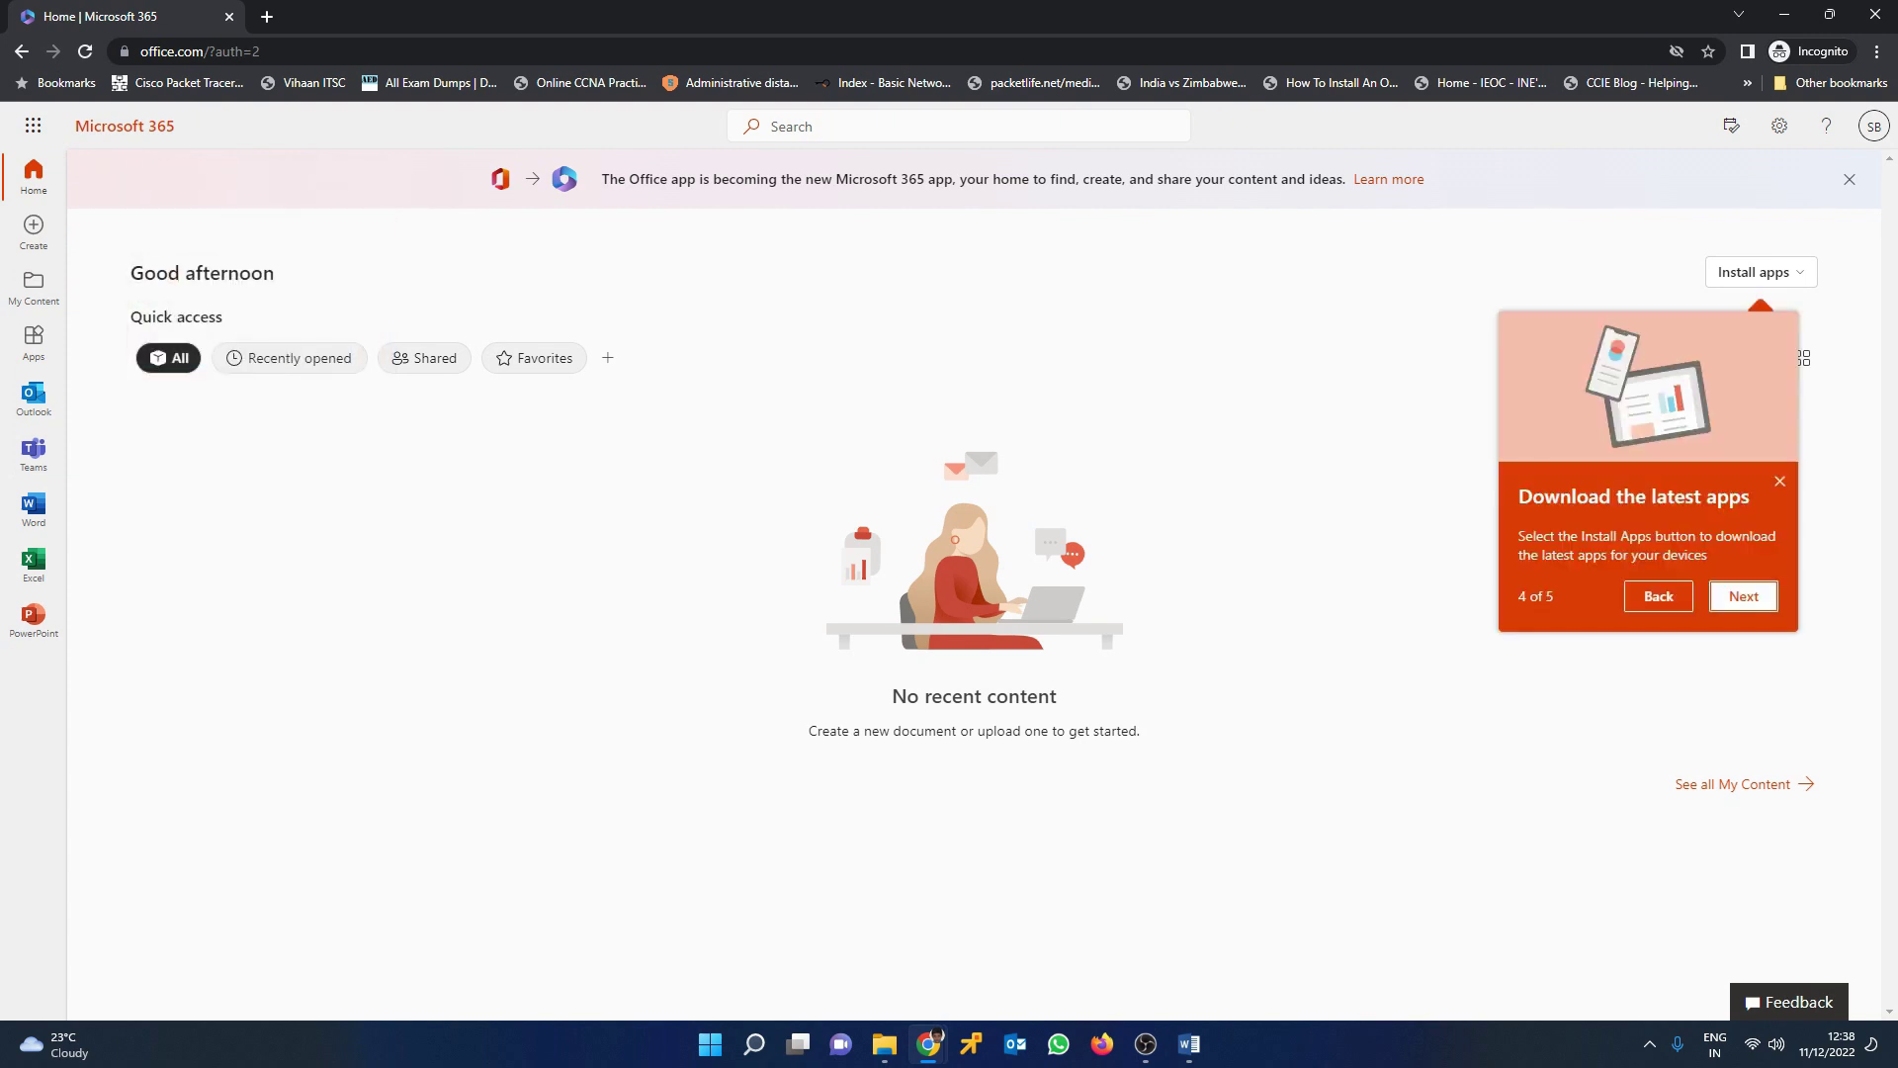
{"action": "left_click", "coordinate": [1742, 595]}
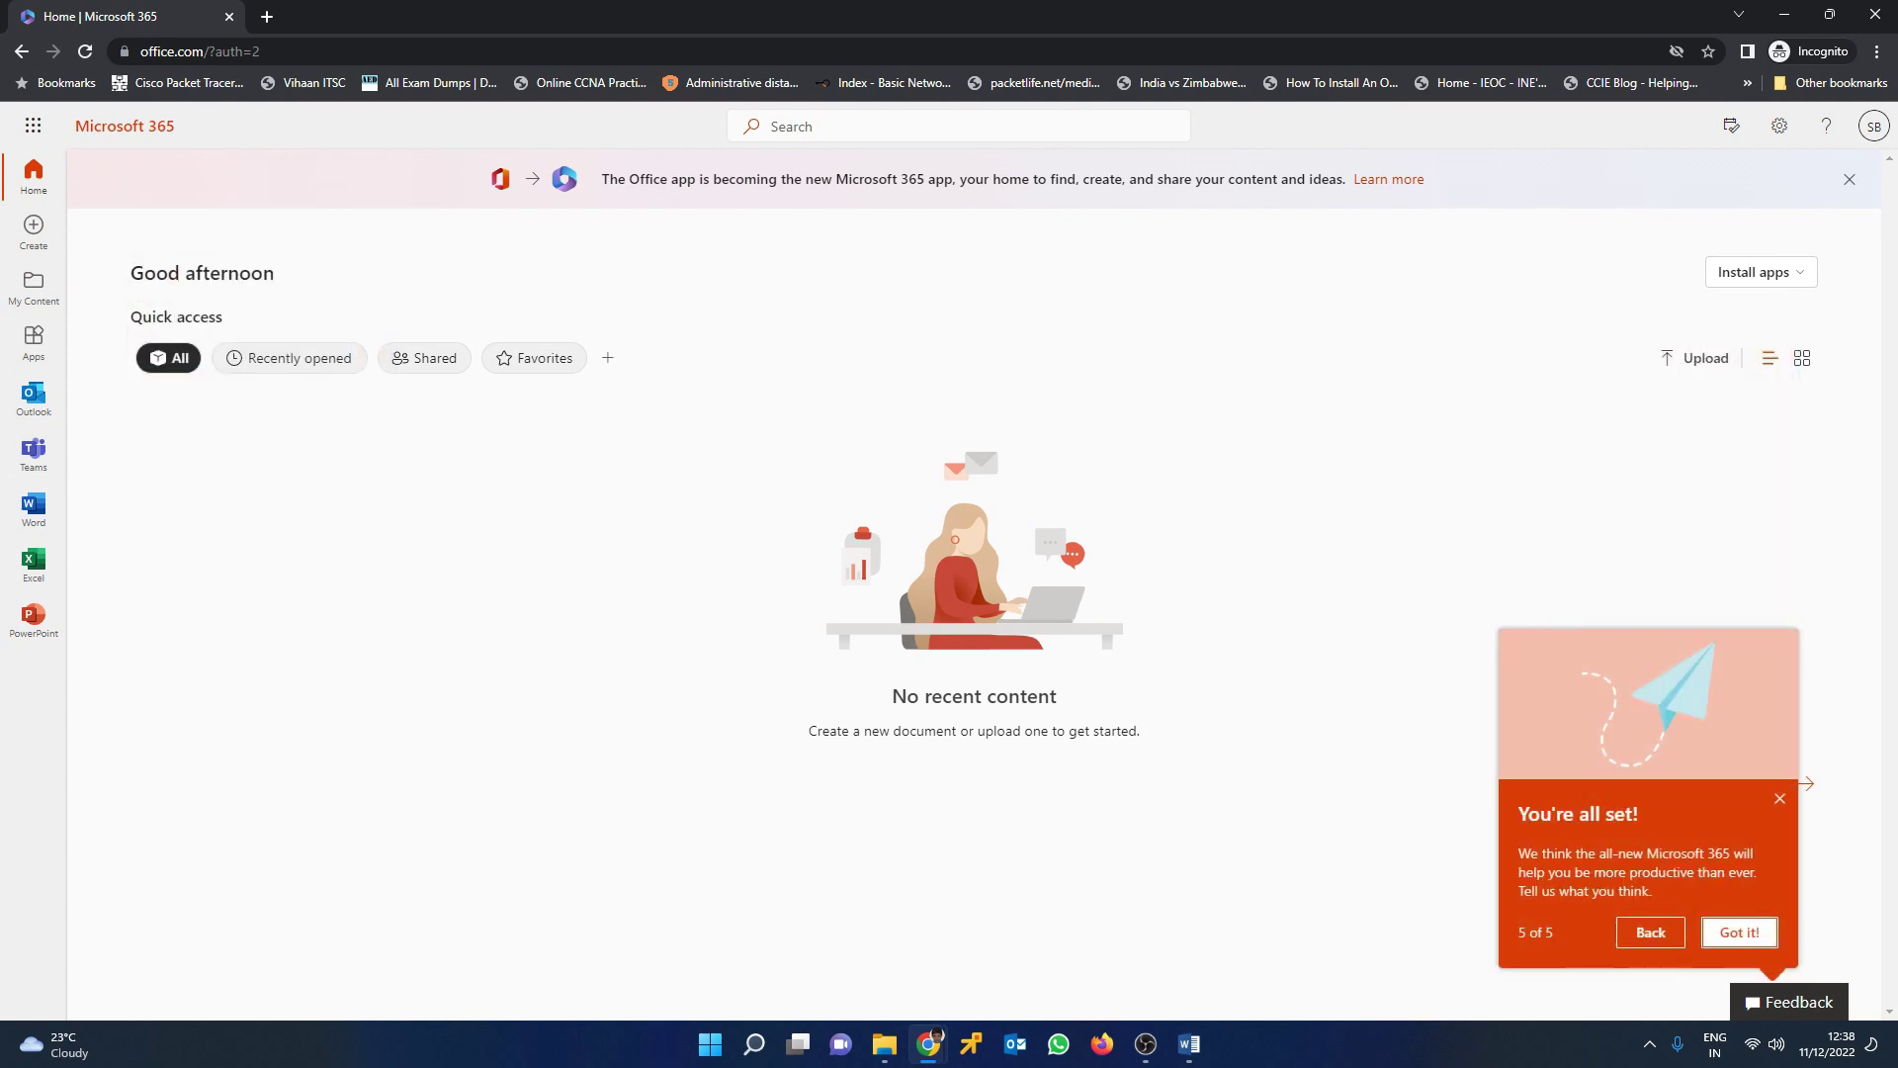
{"action": "left_click", "coordinate": [1740, 931]}
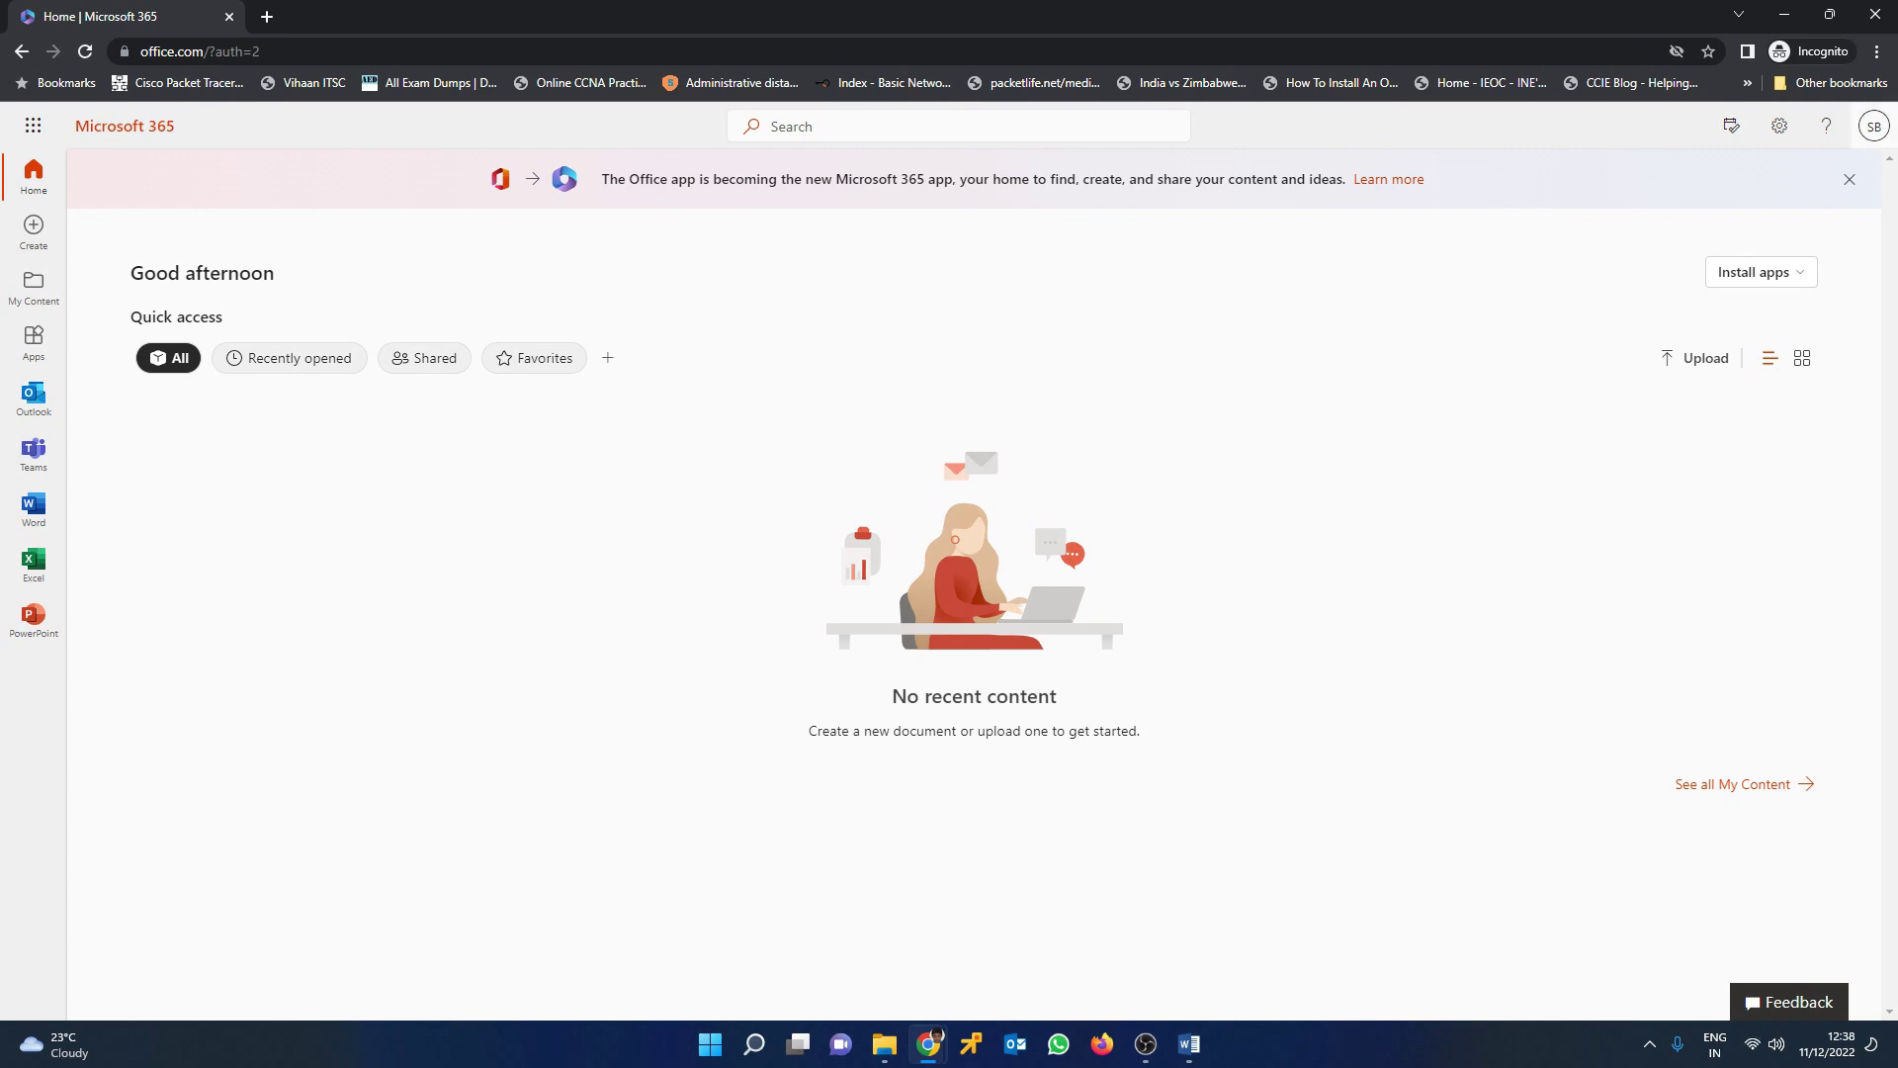
Step: Sign Sushma out through the SB account menu, then choose Sign in again
{"action": "left_click", "coordinate": [1872, 127]}
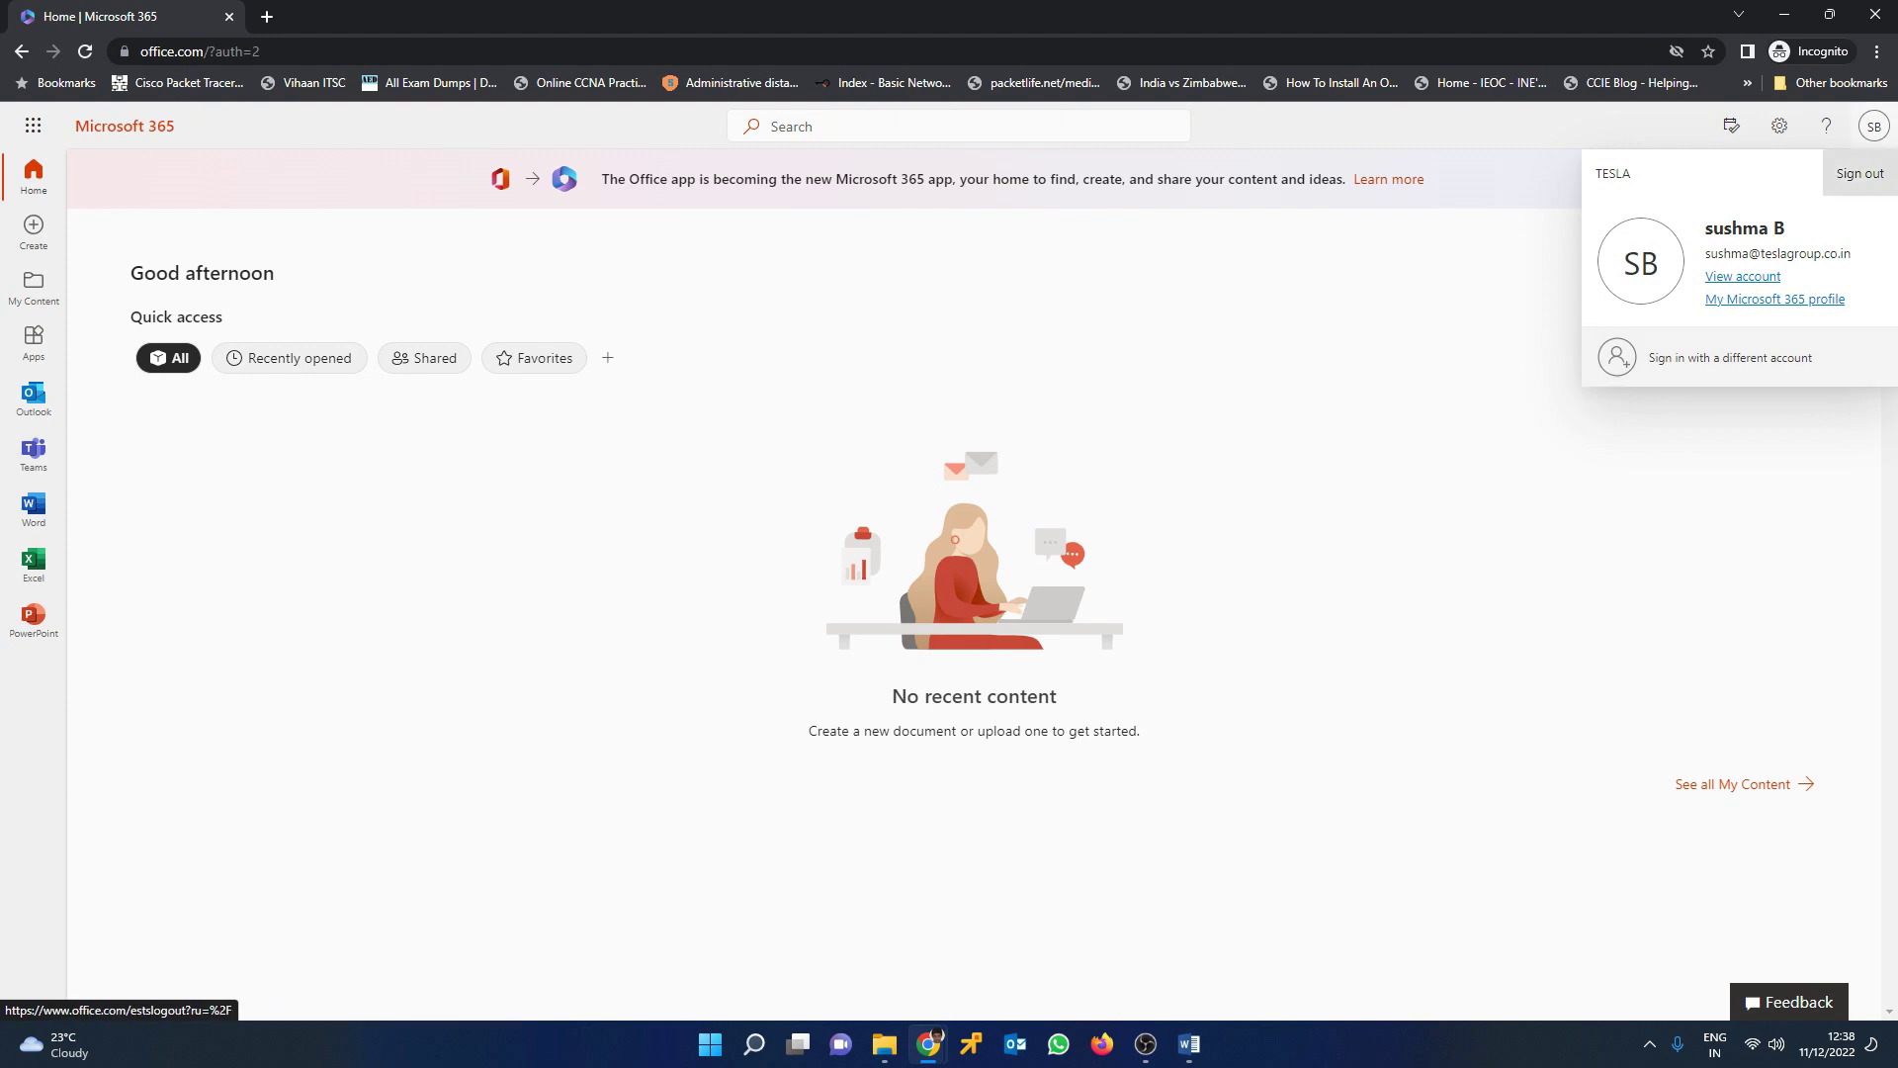
{"action": "left_click", "coordinate": [1860, 174]}
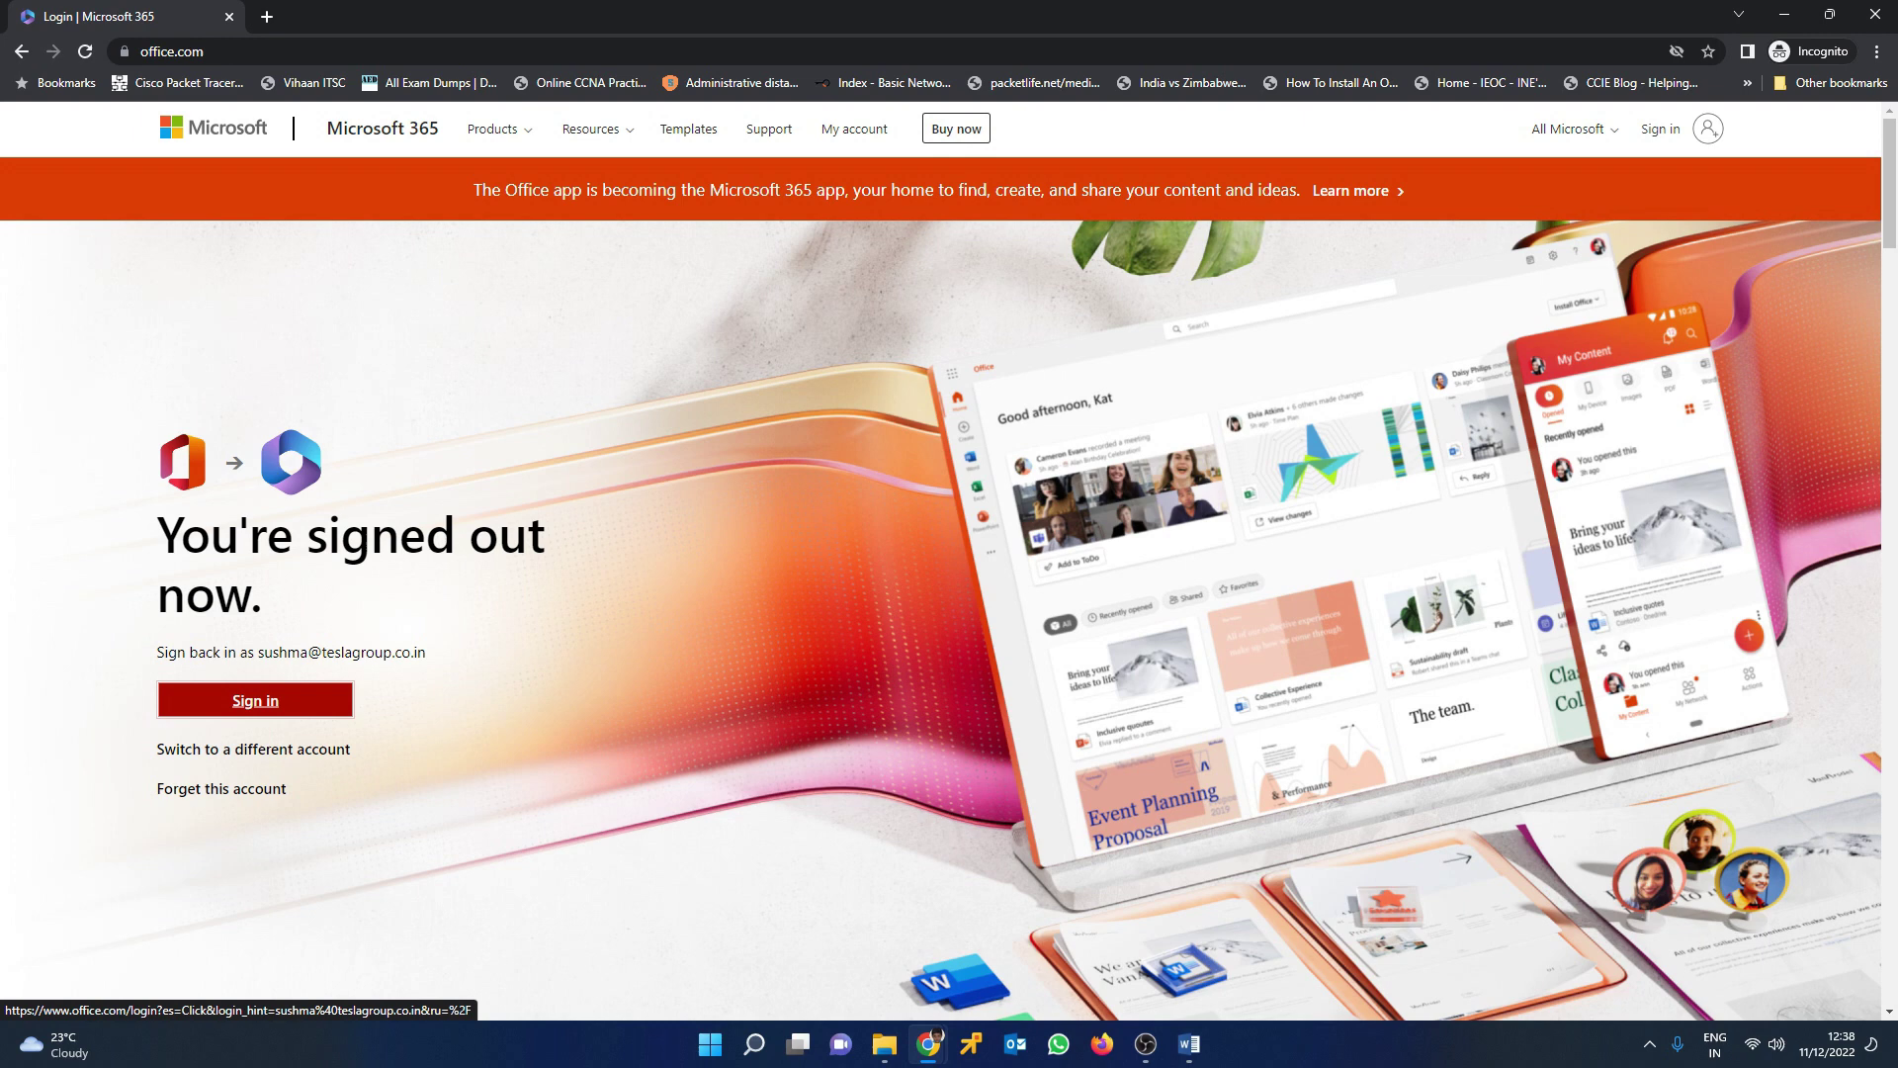
{"action": "left_click", "coordinate": [256, 700]}
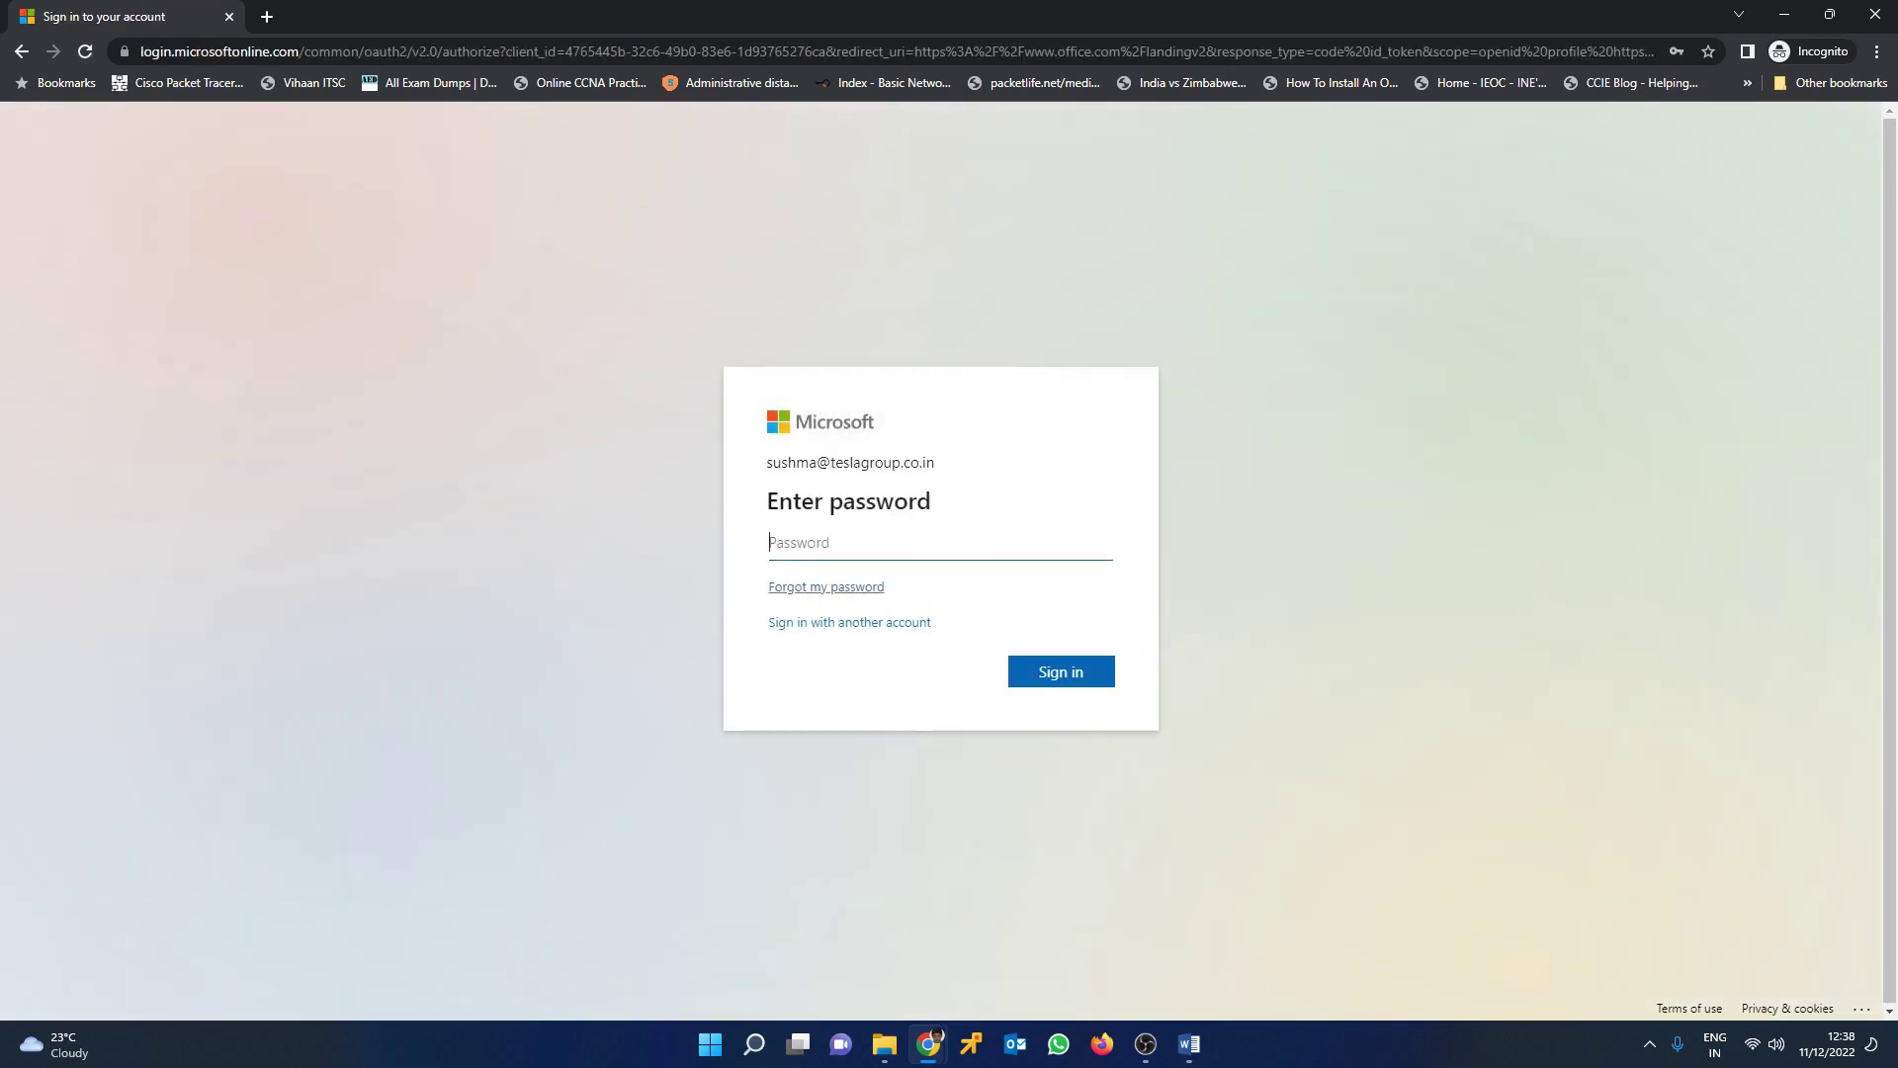
{"action": "left_click", "coordinate": [825, 588]}
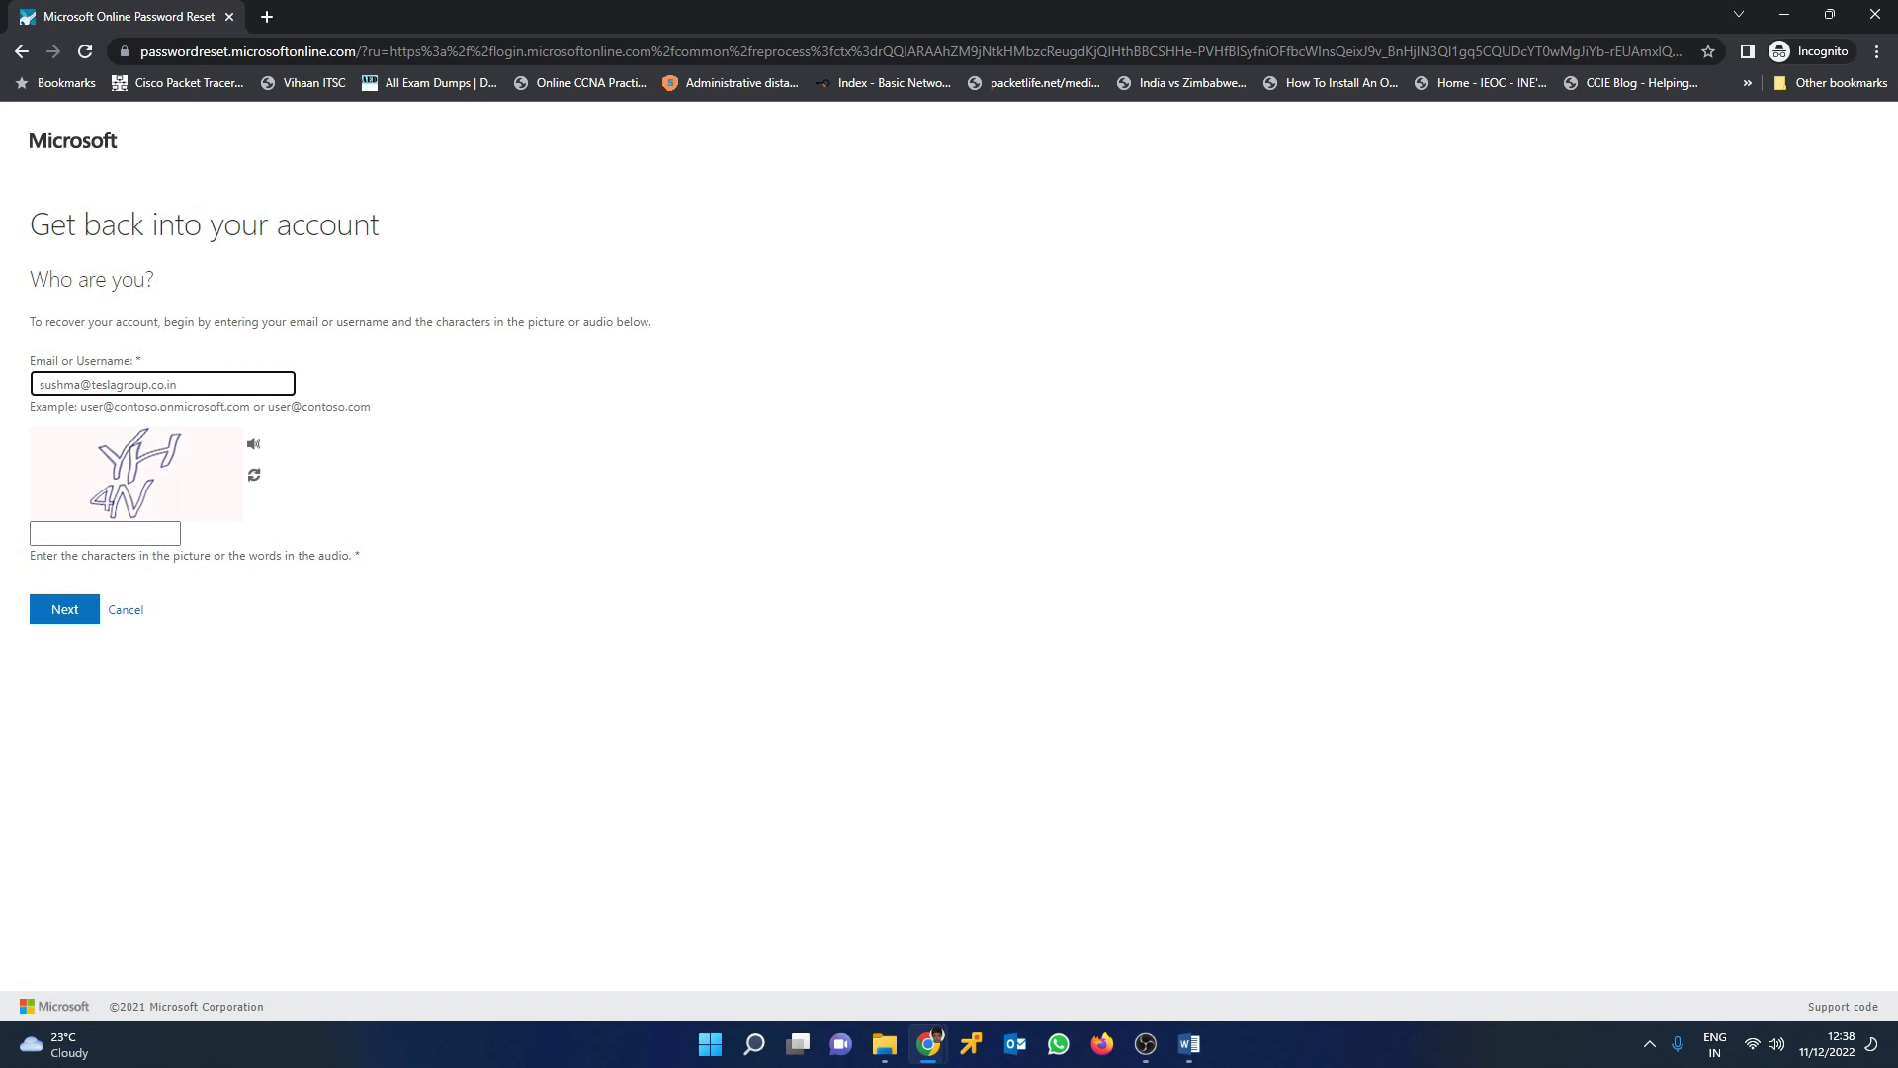
{"action": "left_click_drag", "start_coordinate": [39, 384], "coordinate": [178, 385]}
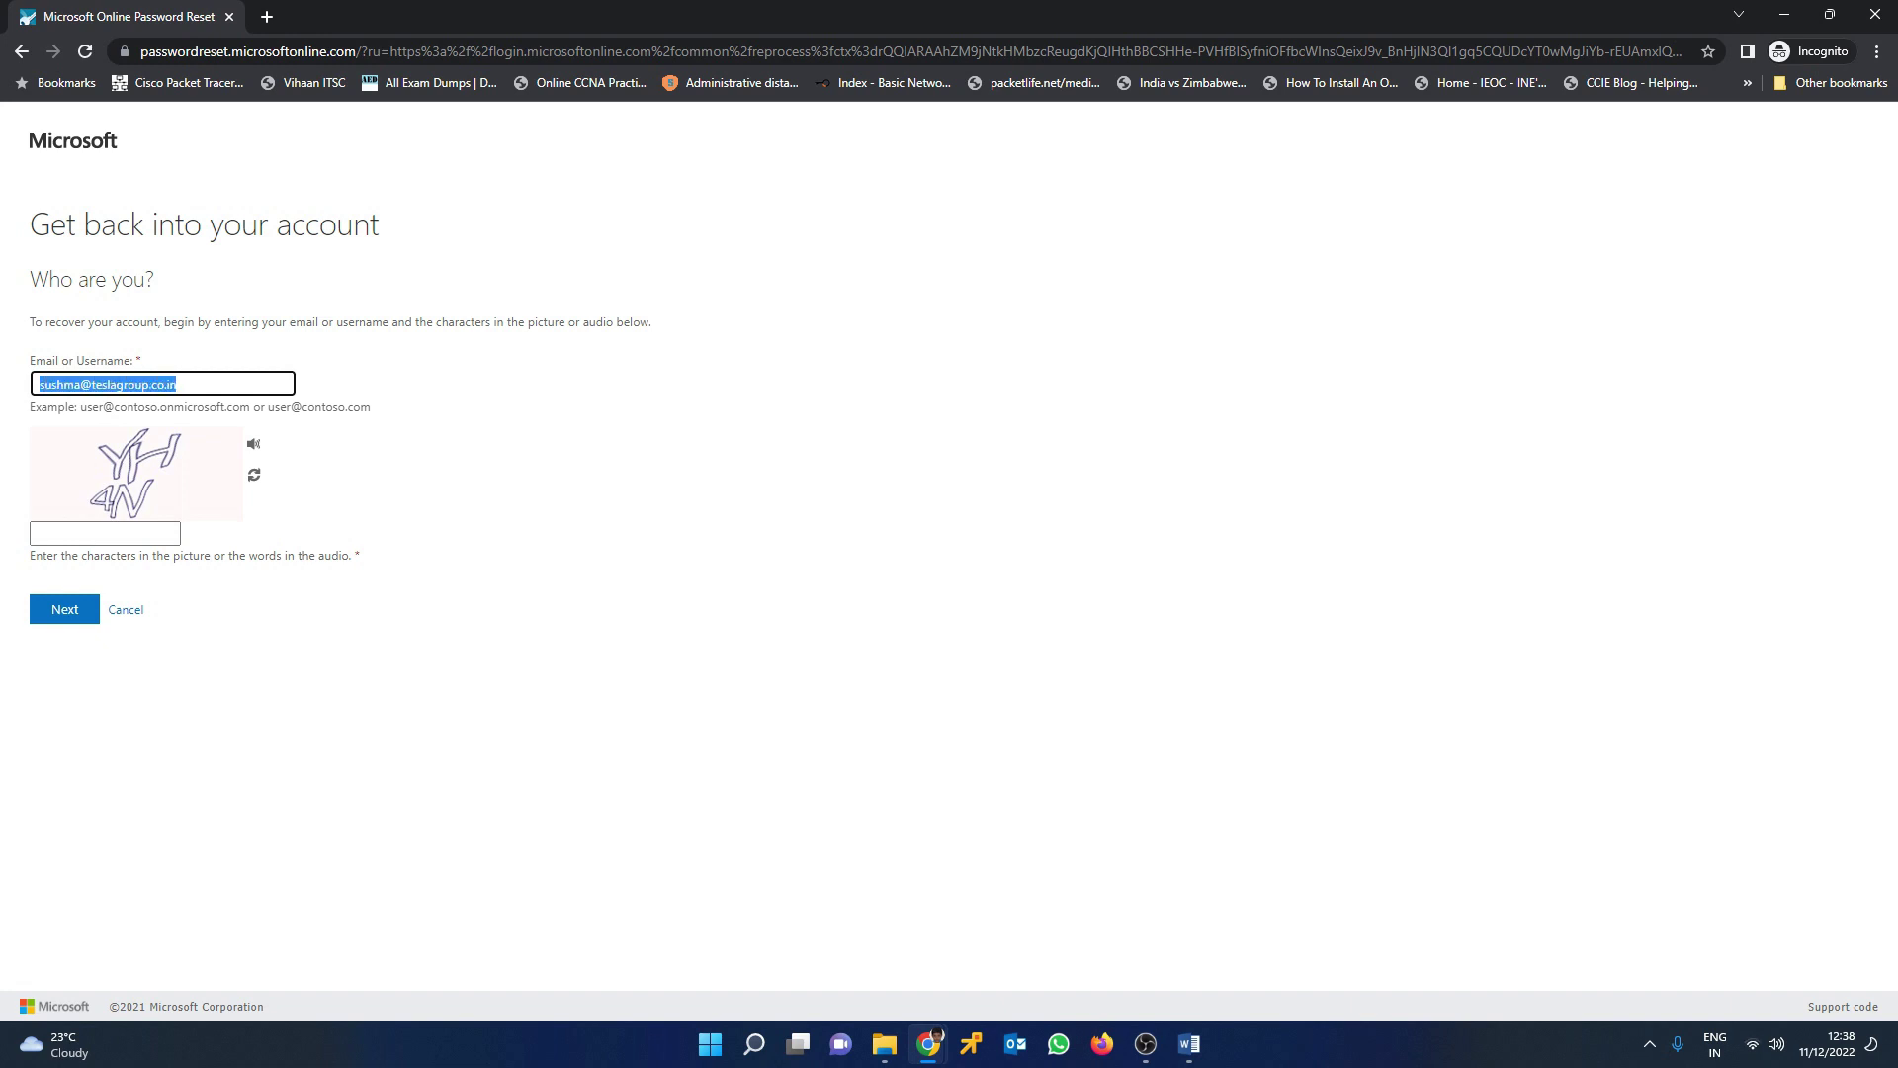
{"action": "key", "text": "Tab"}
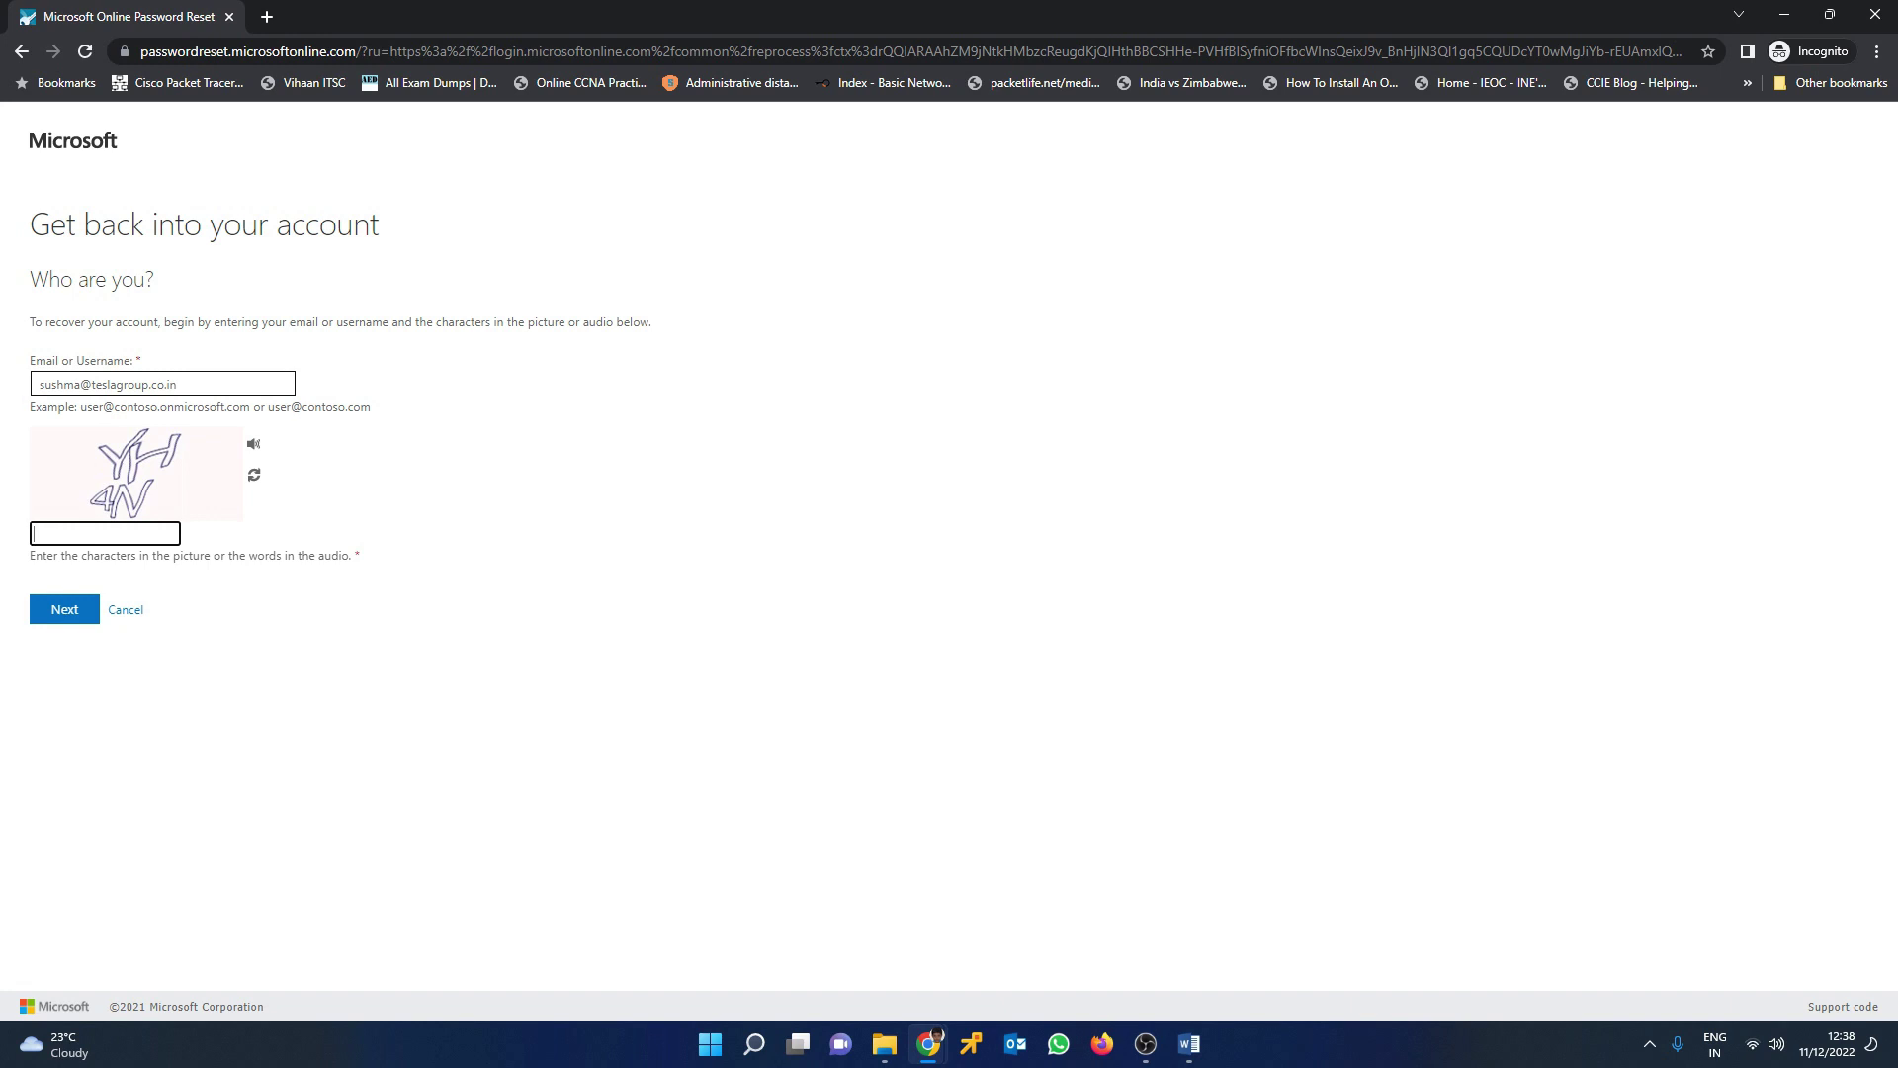
{"action": "key", "text": "Return"}
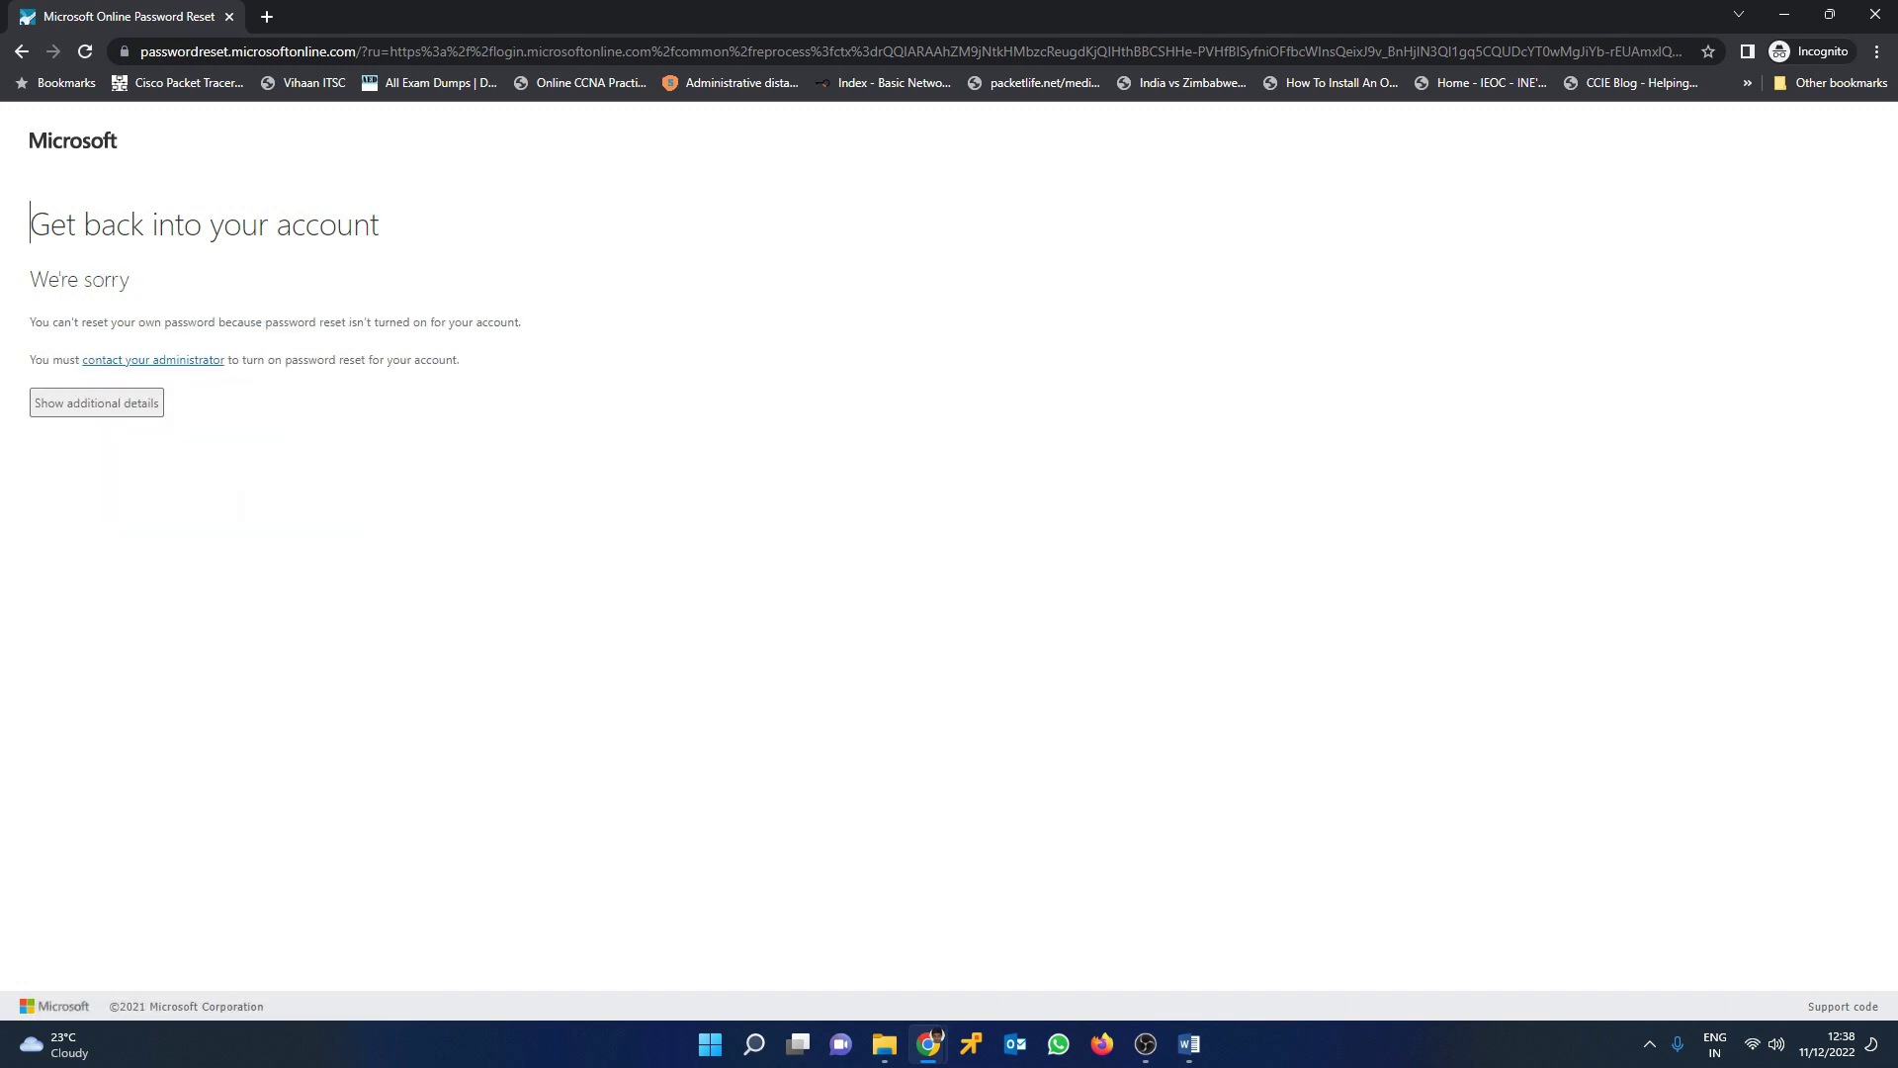
Step: Highlight the 'password reset isn't turned on' notice and expand Show additional details
{"action": "left_click_drag", "start_coordinate": [52, 323], "coordinate": [412, 322]}
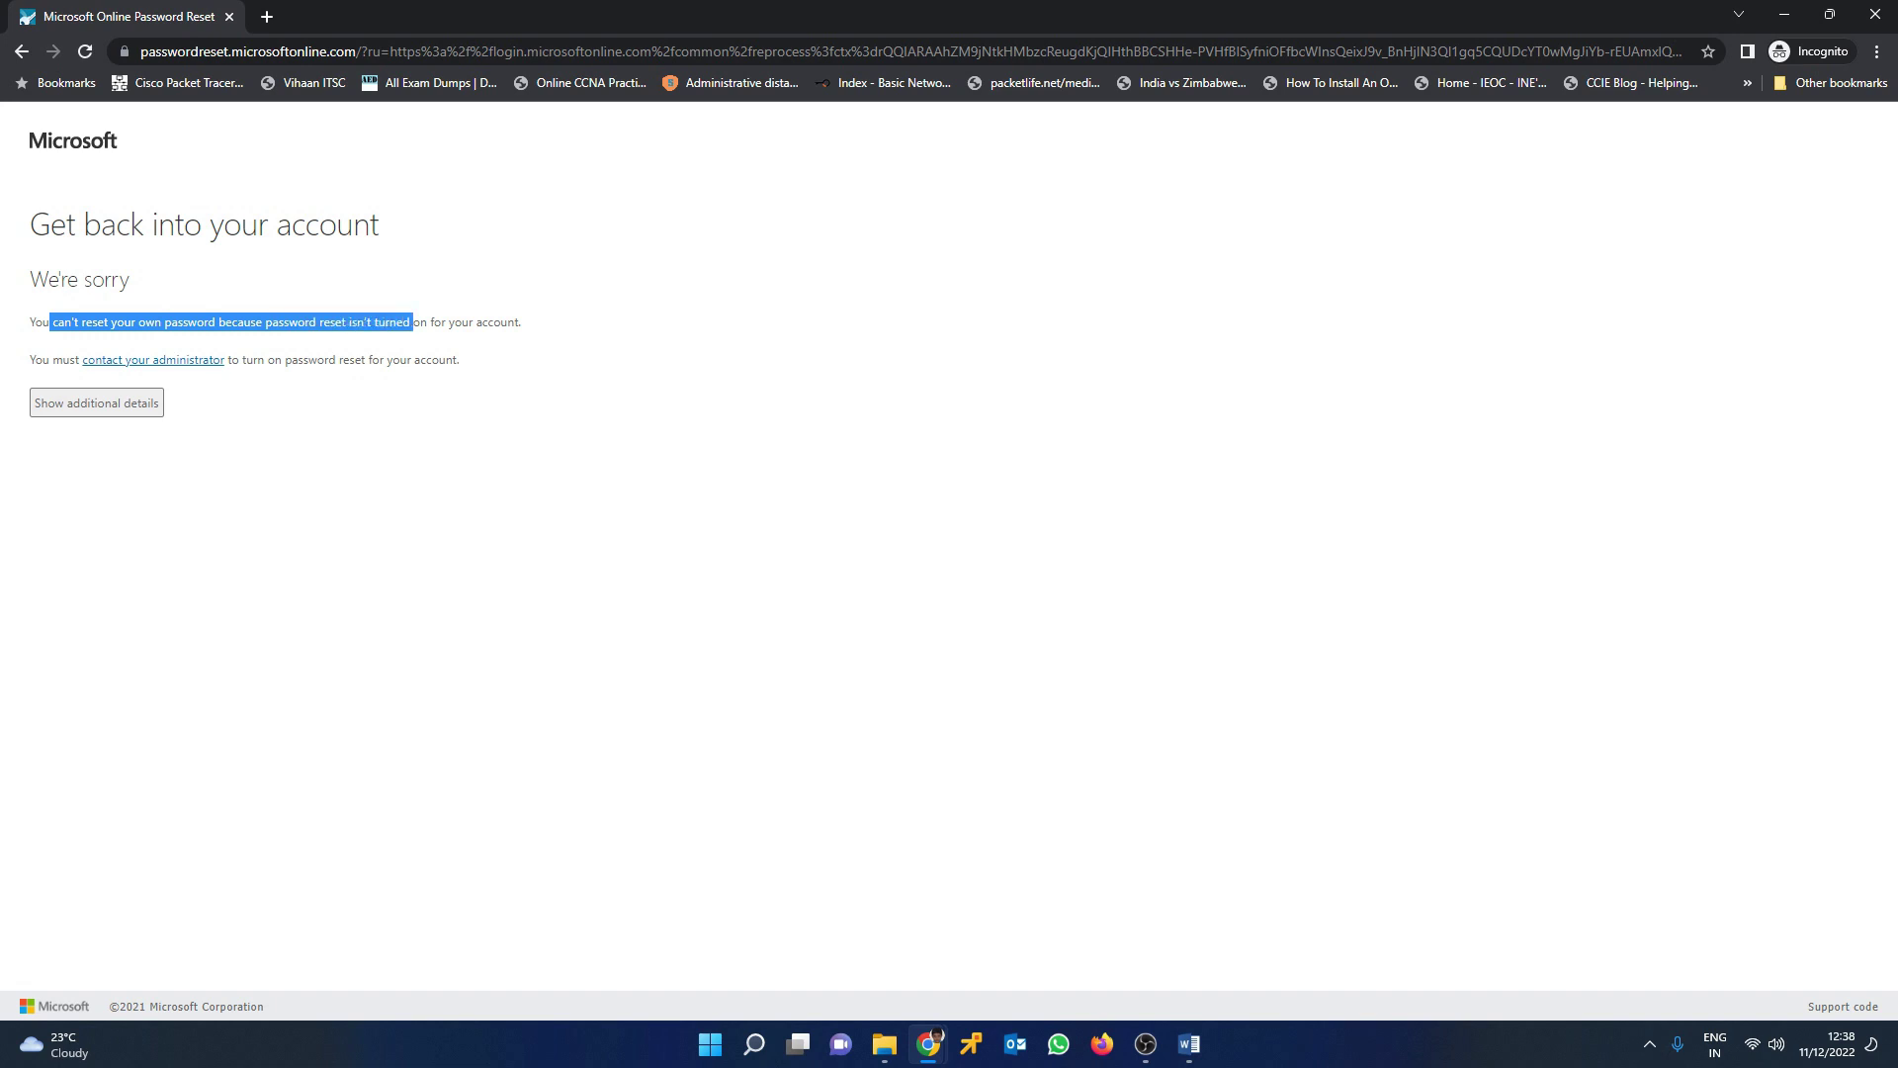
{"action": "left_click_drag", "start_coordinate": [279, 322], "coordinate": [522, 323]}
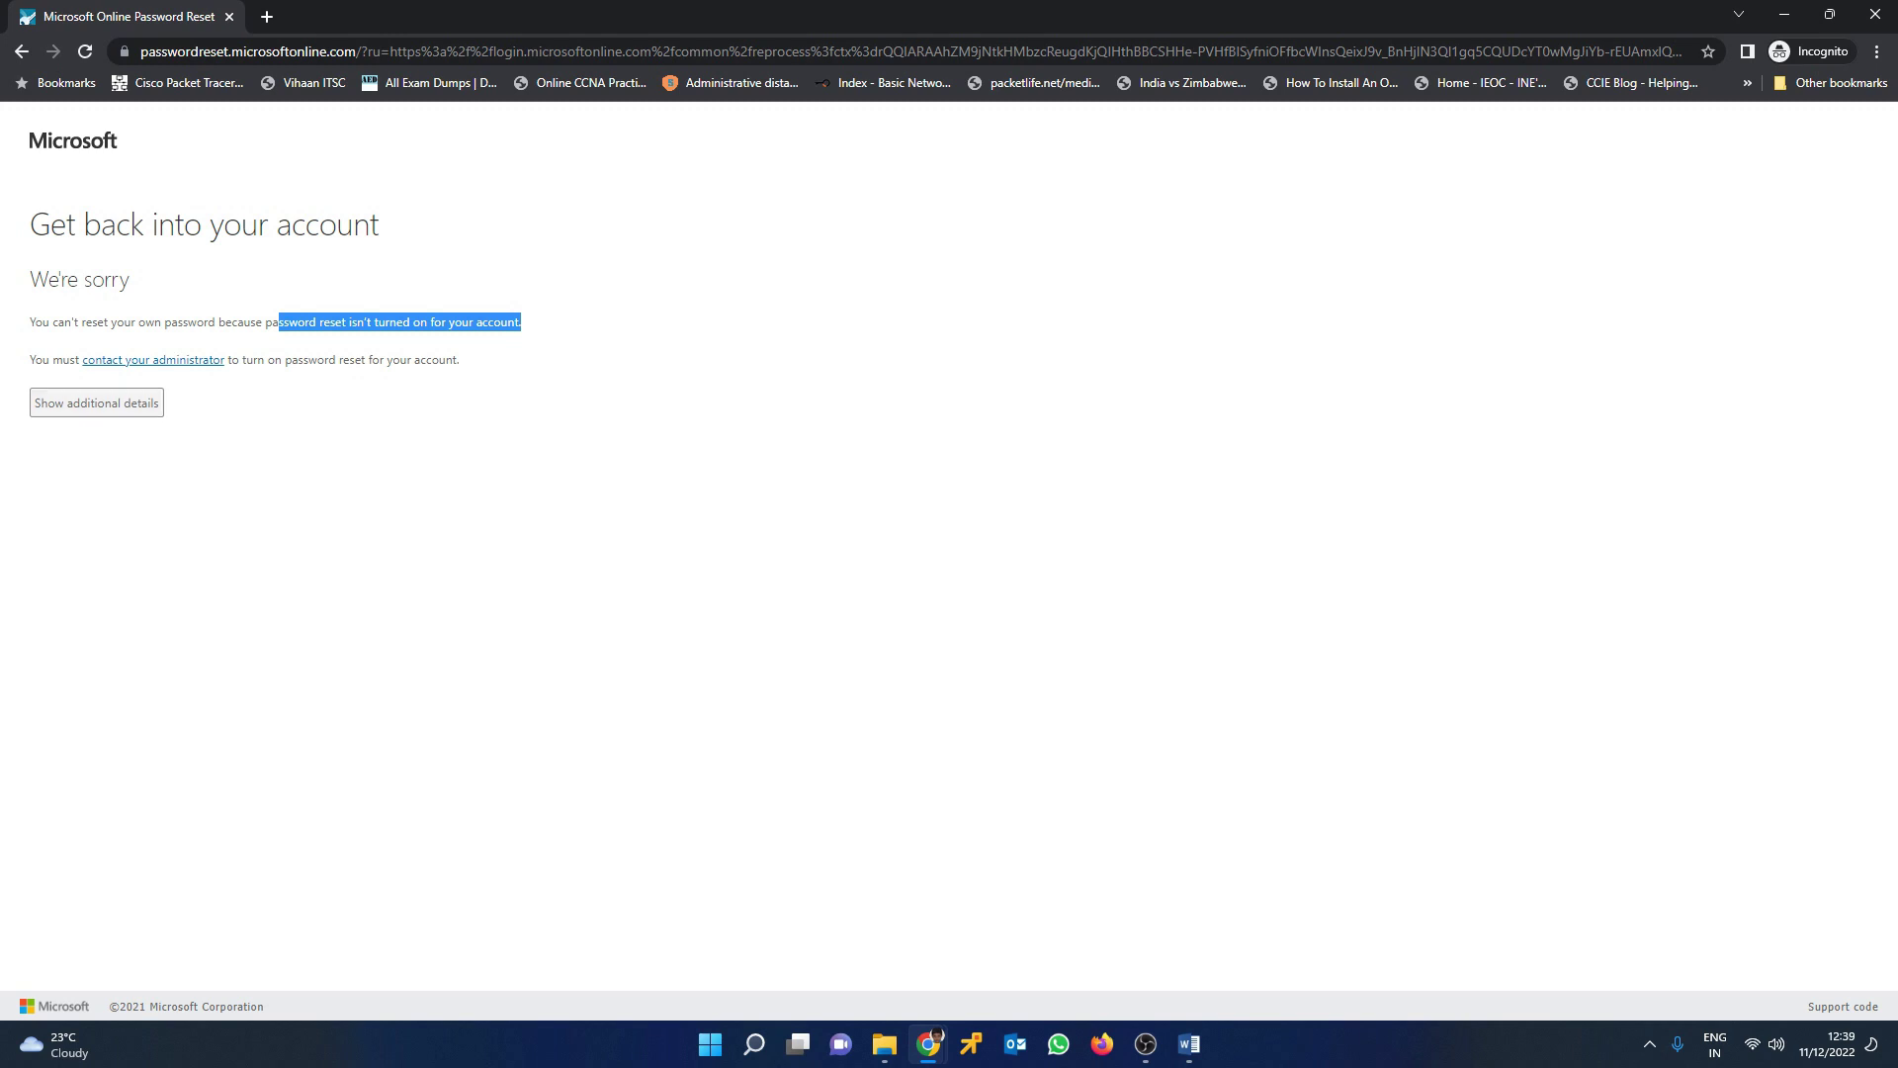
{"action": "left_click", "coordinate": [95, 401]}
{"action": "key", "text": "ctrl+l"}
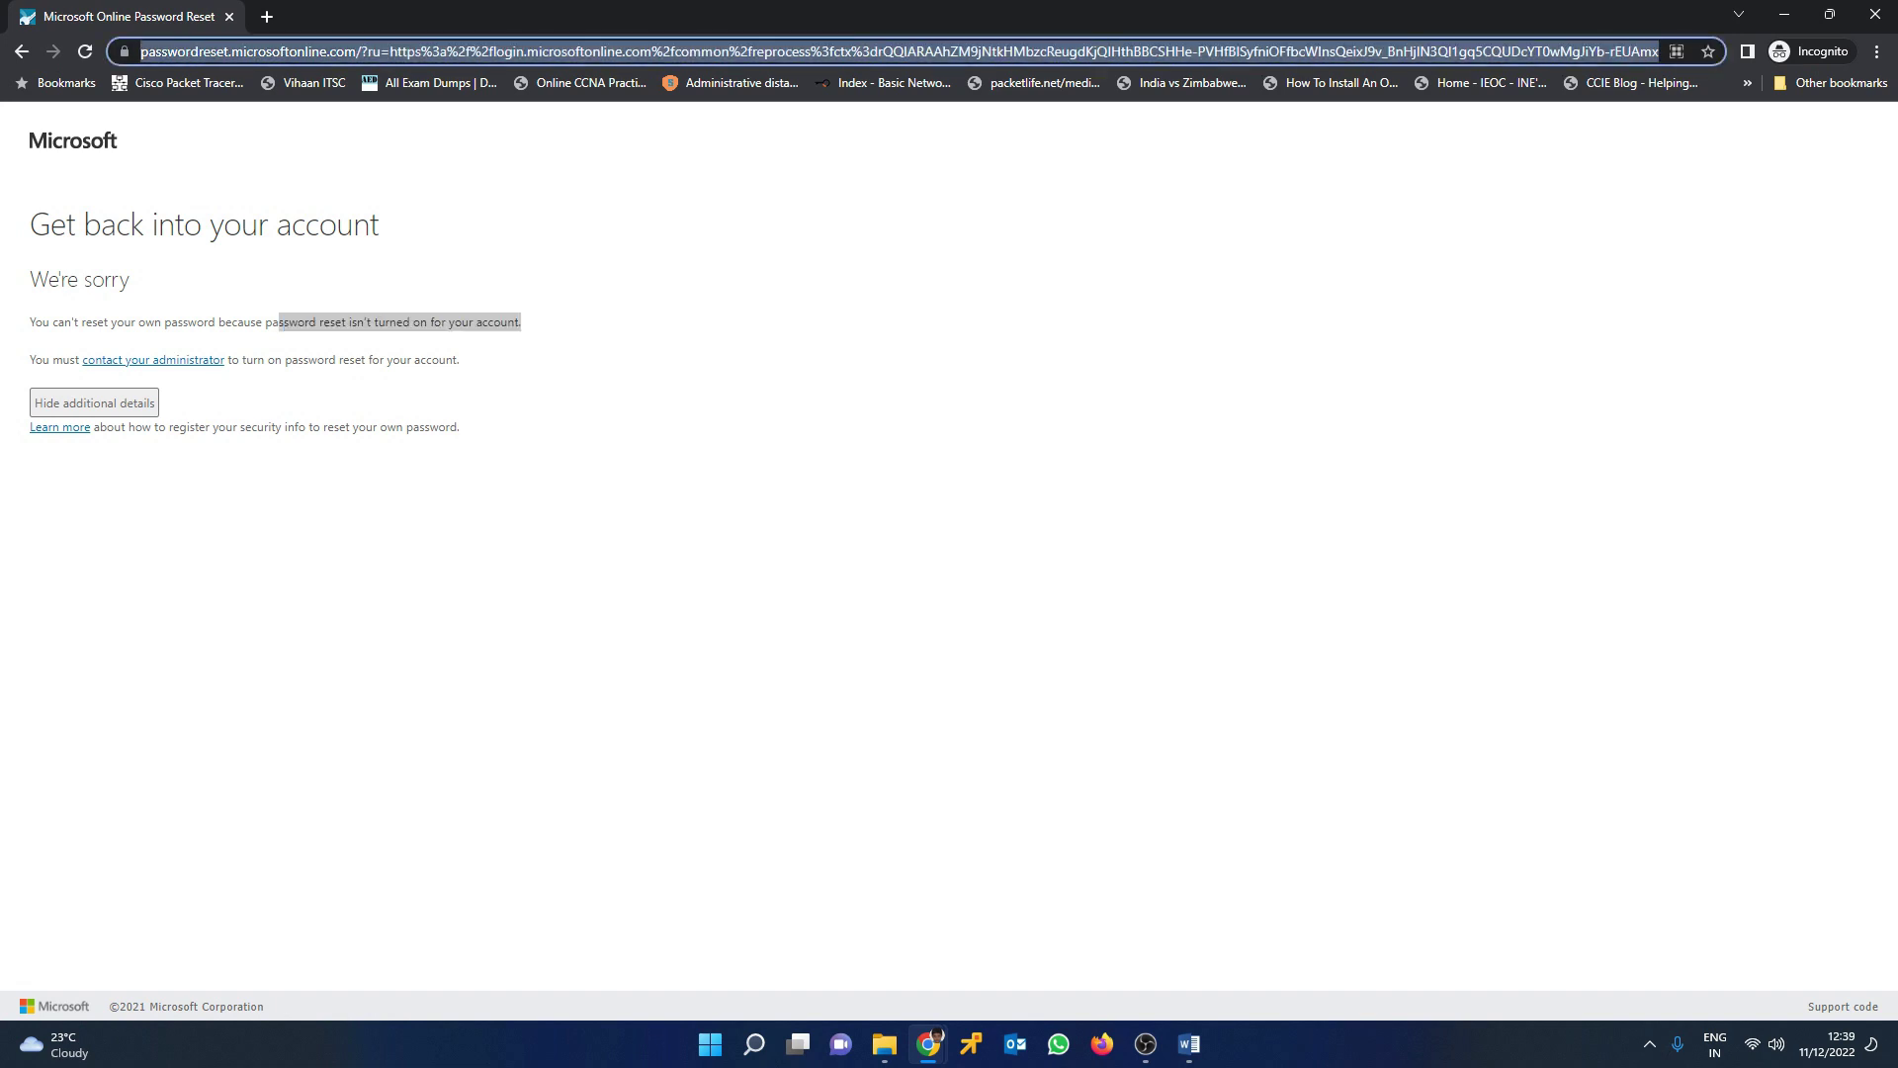
{"action": "type", "text": "offi"}
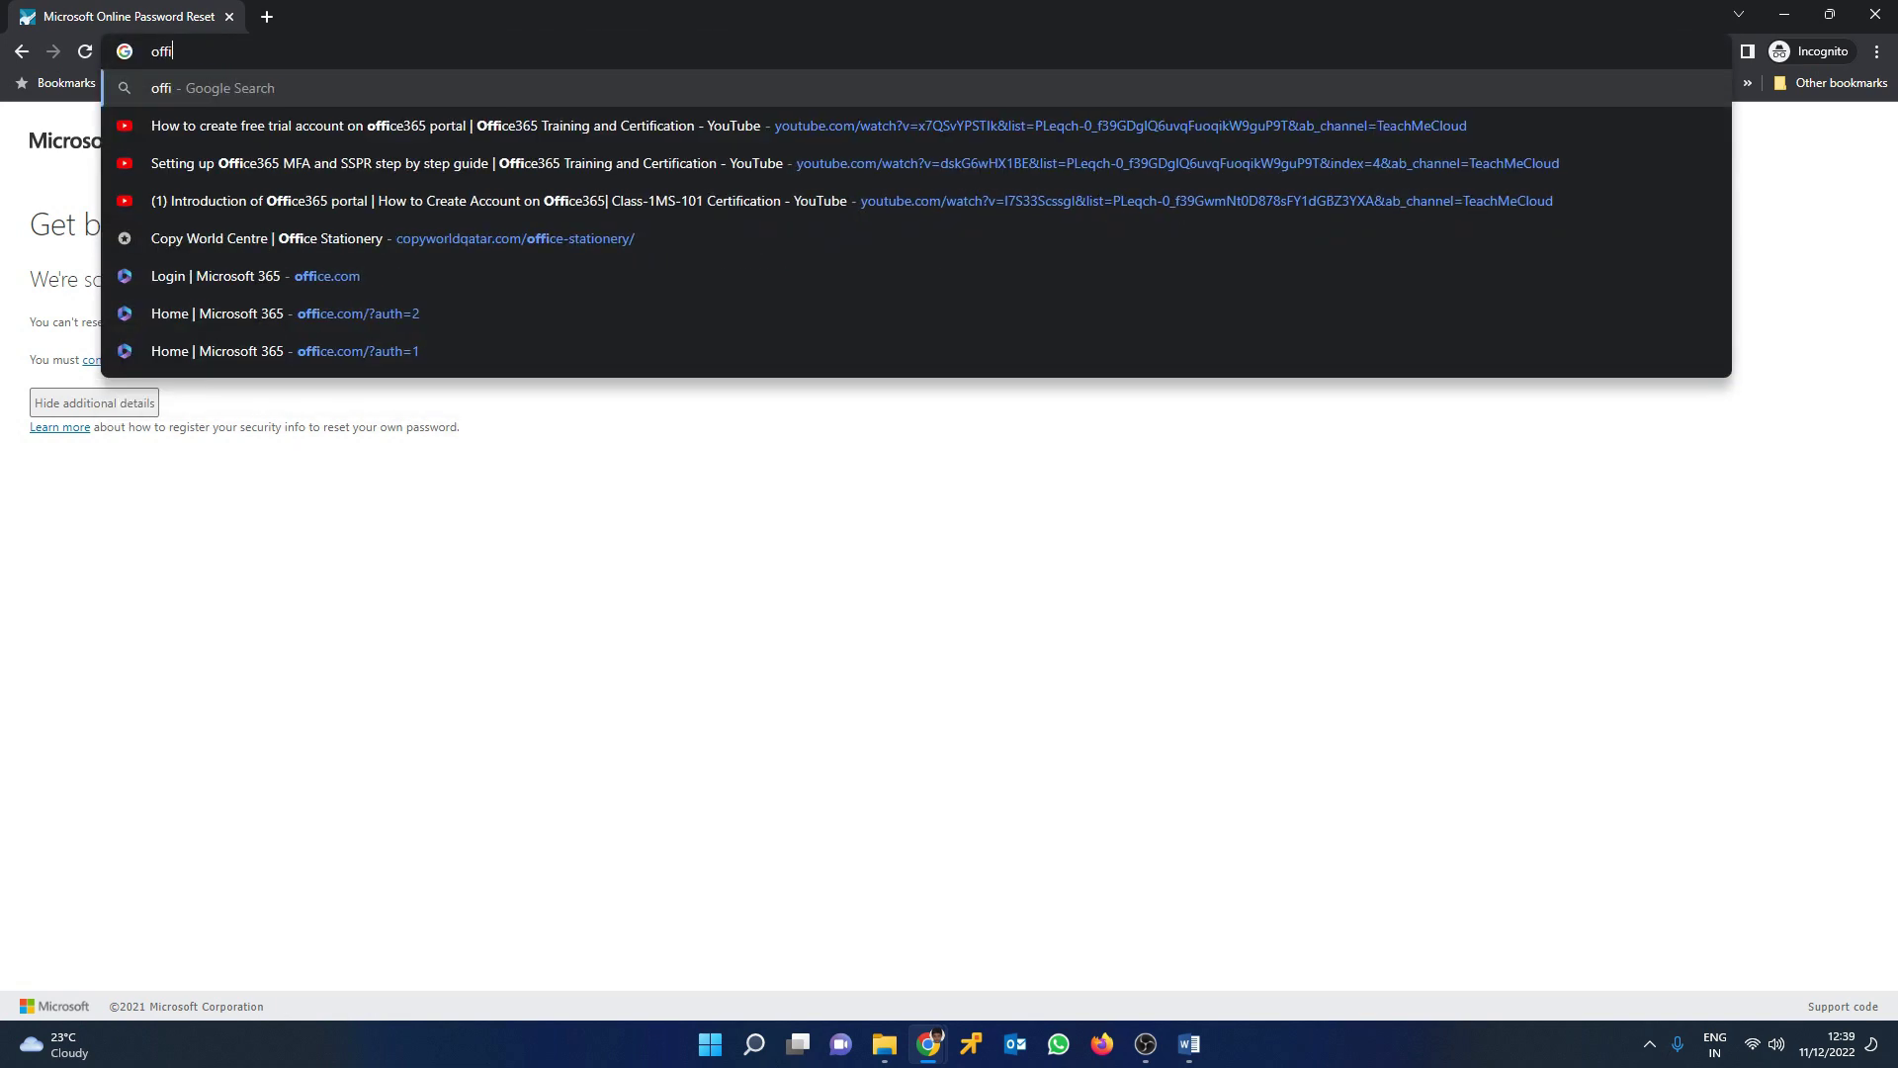
{"action": "key", "text": "BackSpace"}
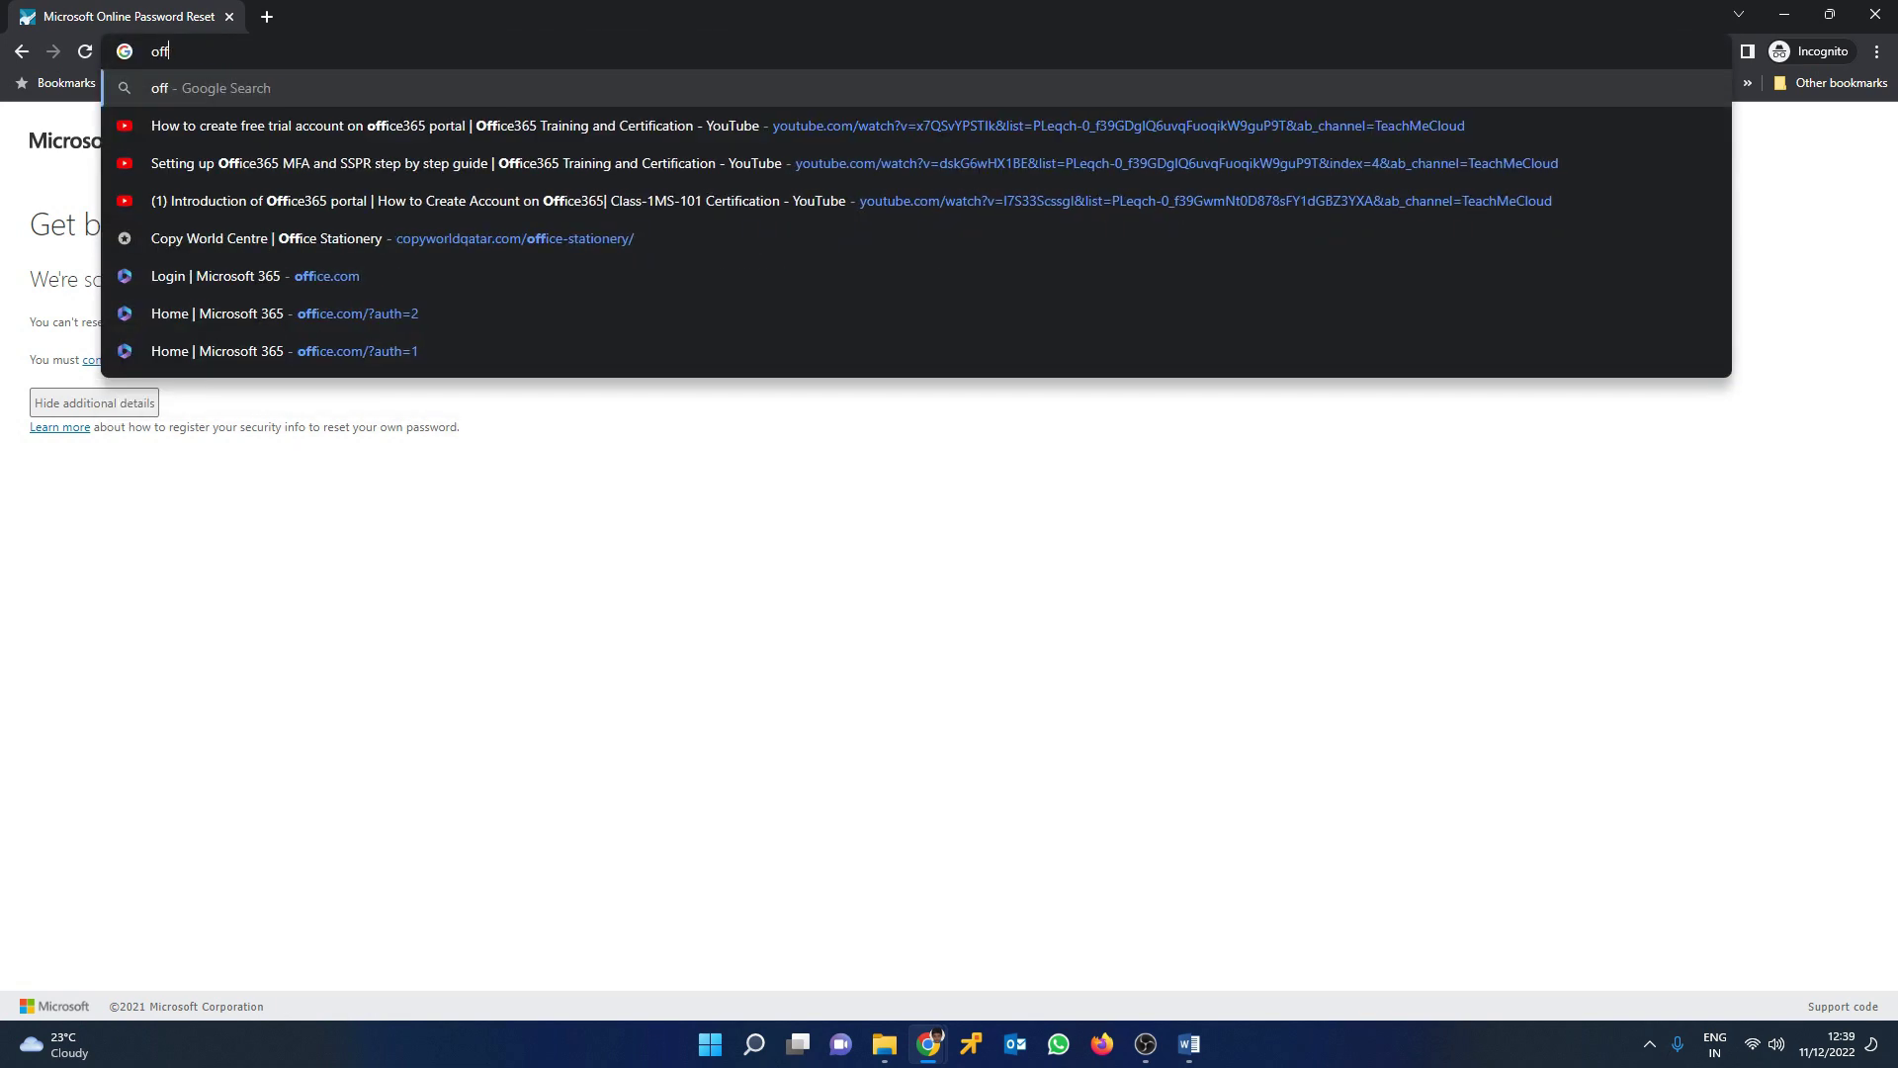
{"action": "type", "text": "ice.c"}
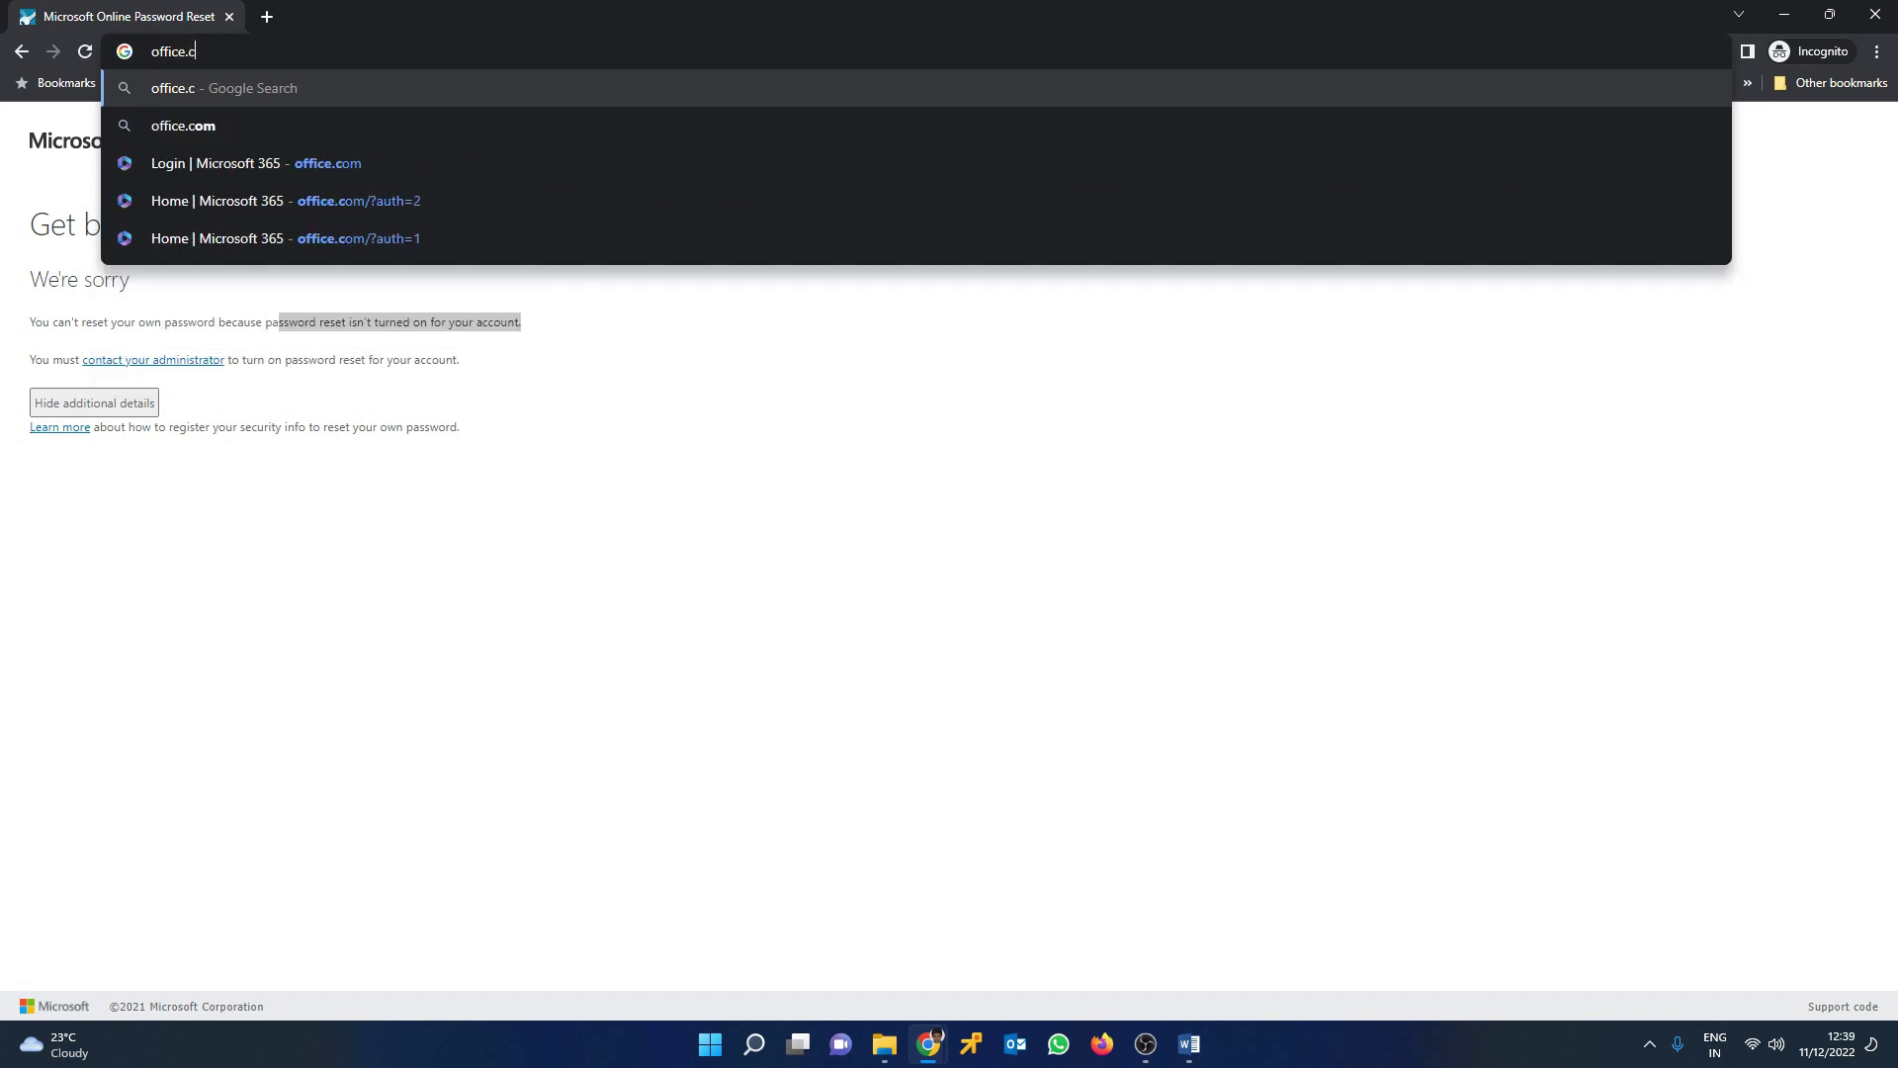
{"action": "type", "text": "om"}
{"action": "key", "text": "Return"}
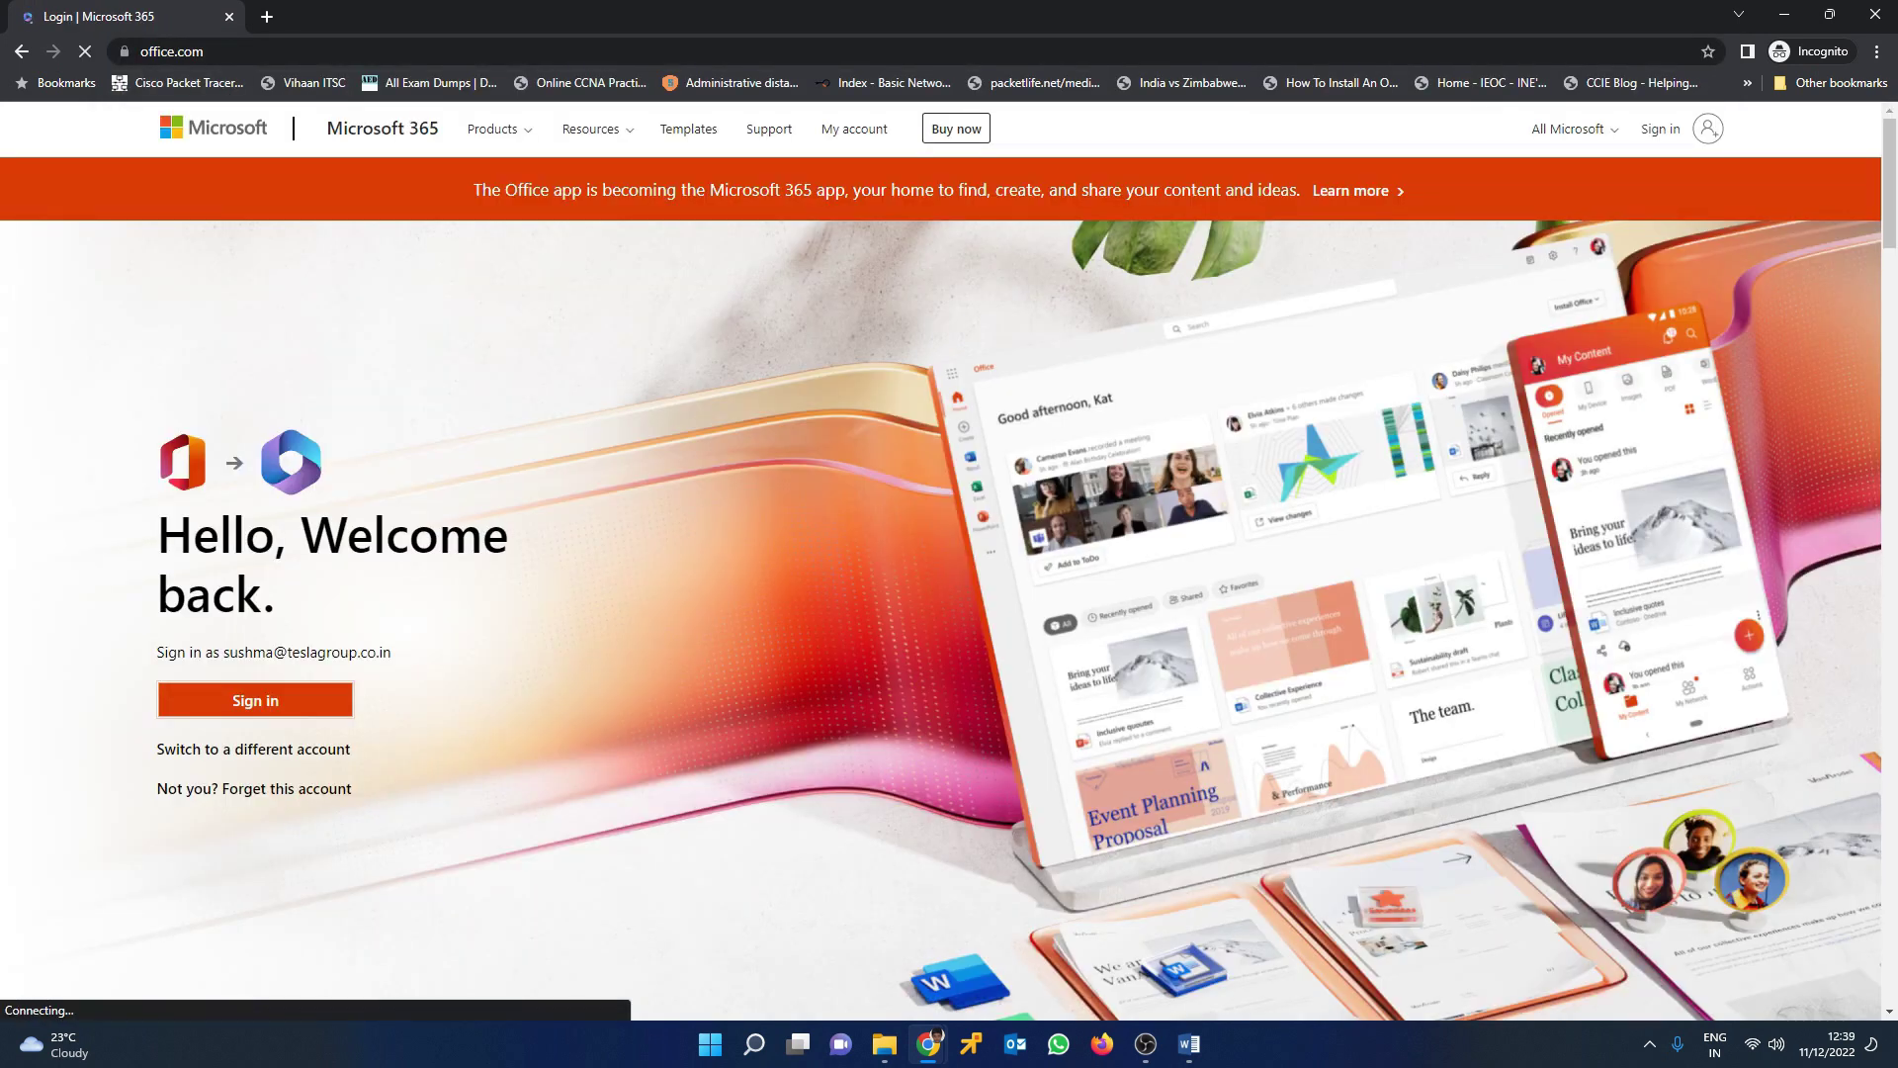
{"action": "left_click", "coordinate": [254, 748]}
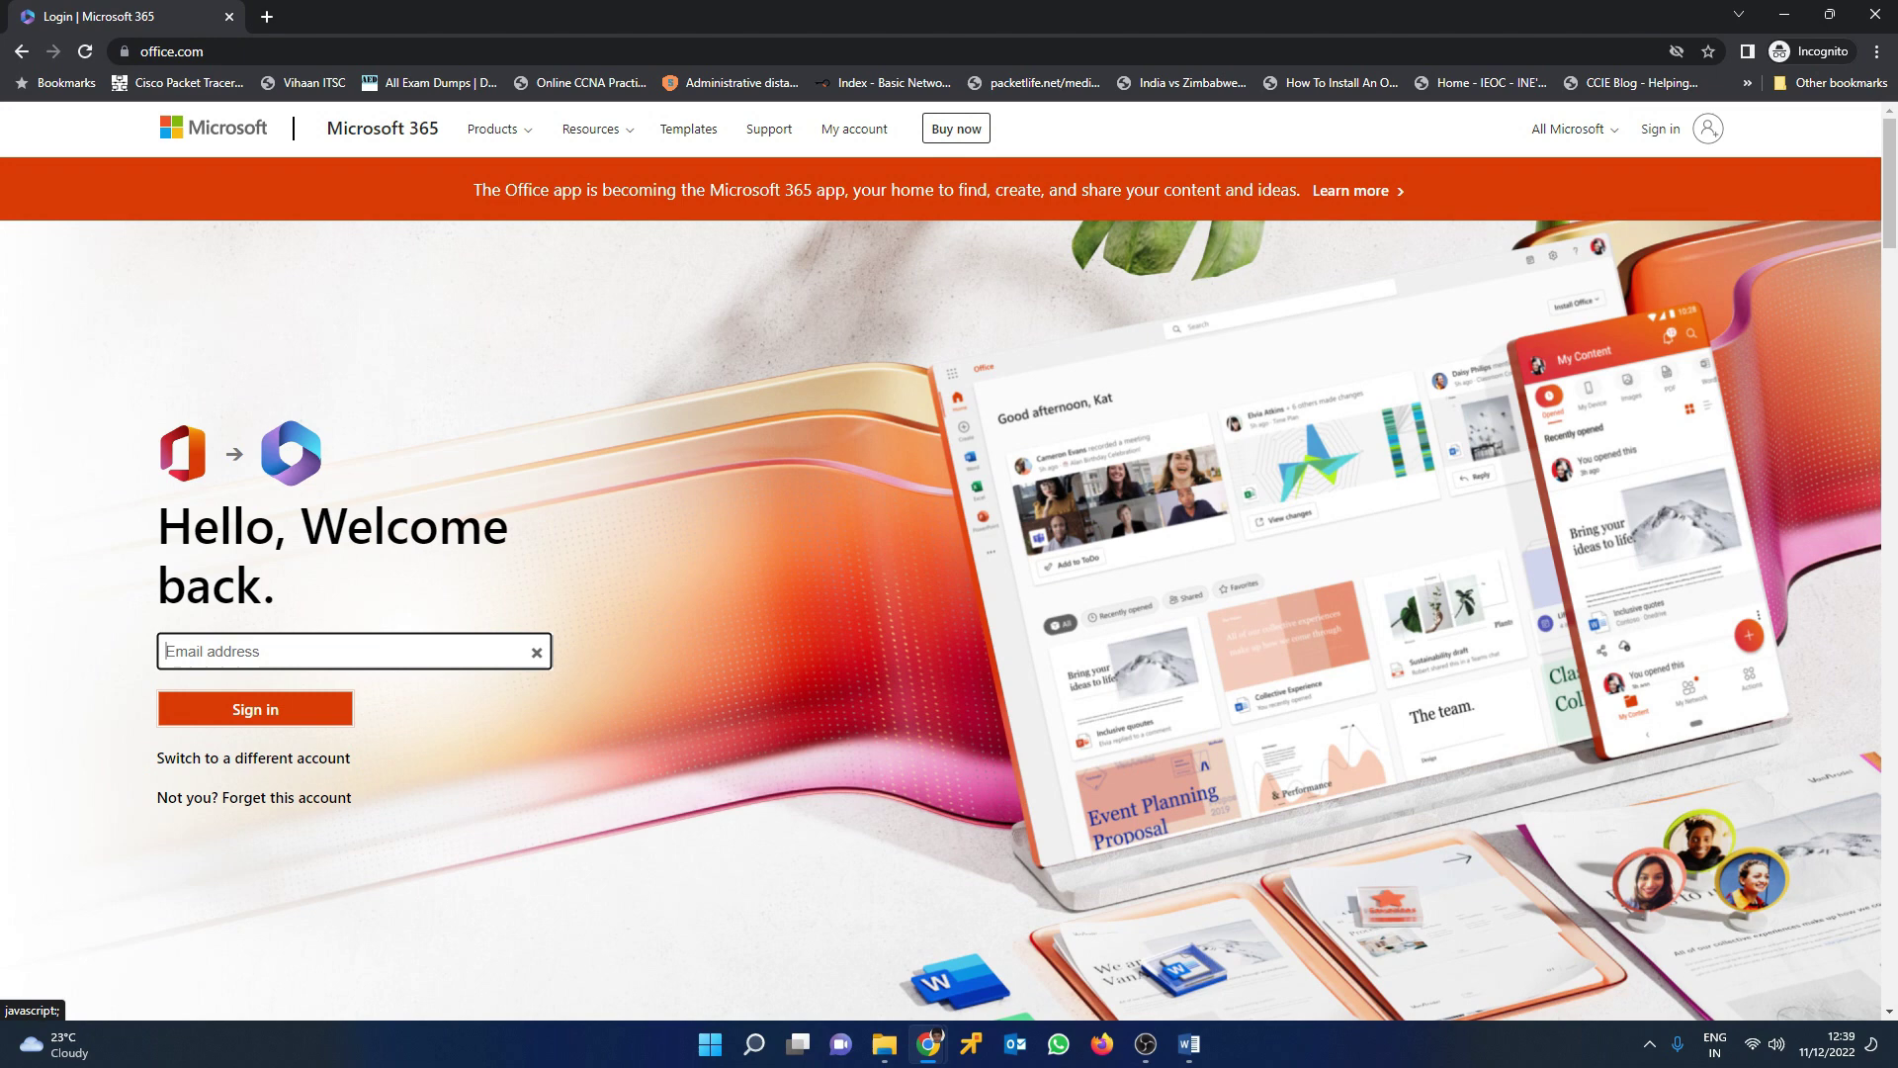
{"action": "left_click", "coordinate": [268, 651]}
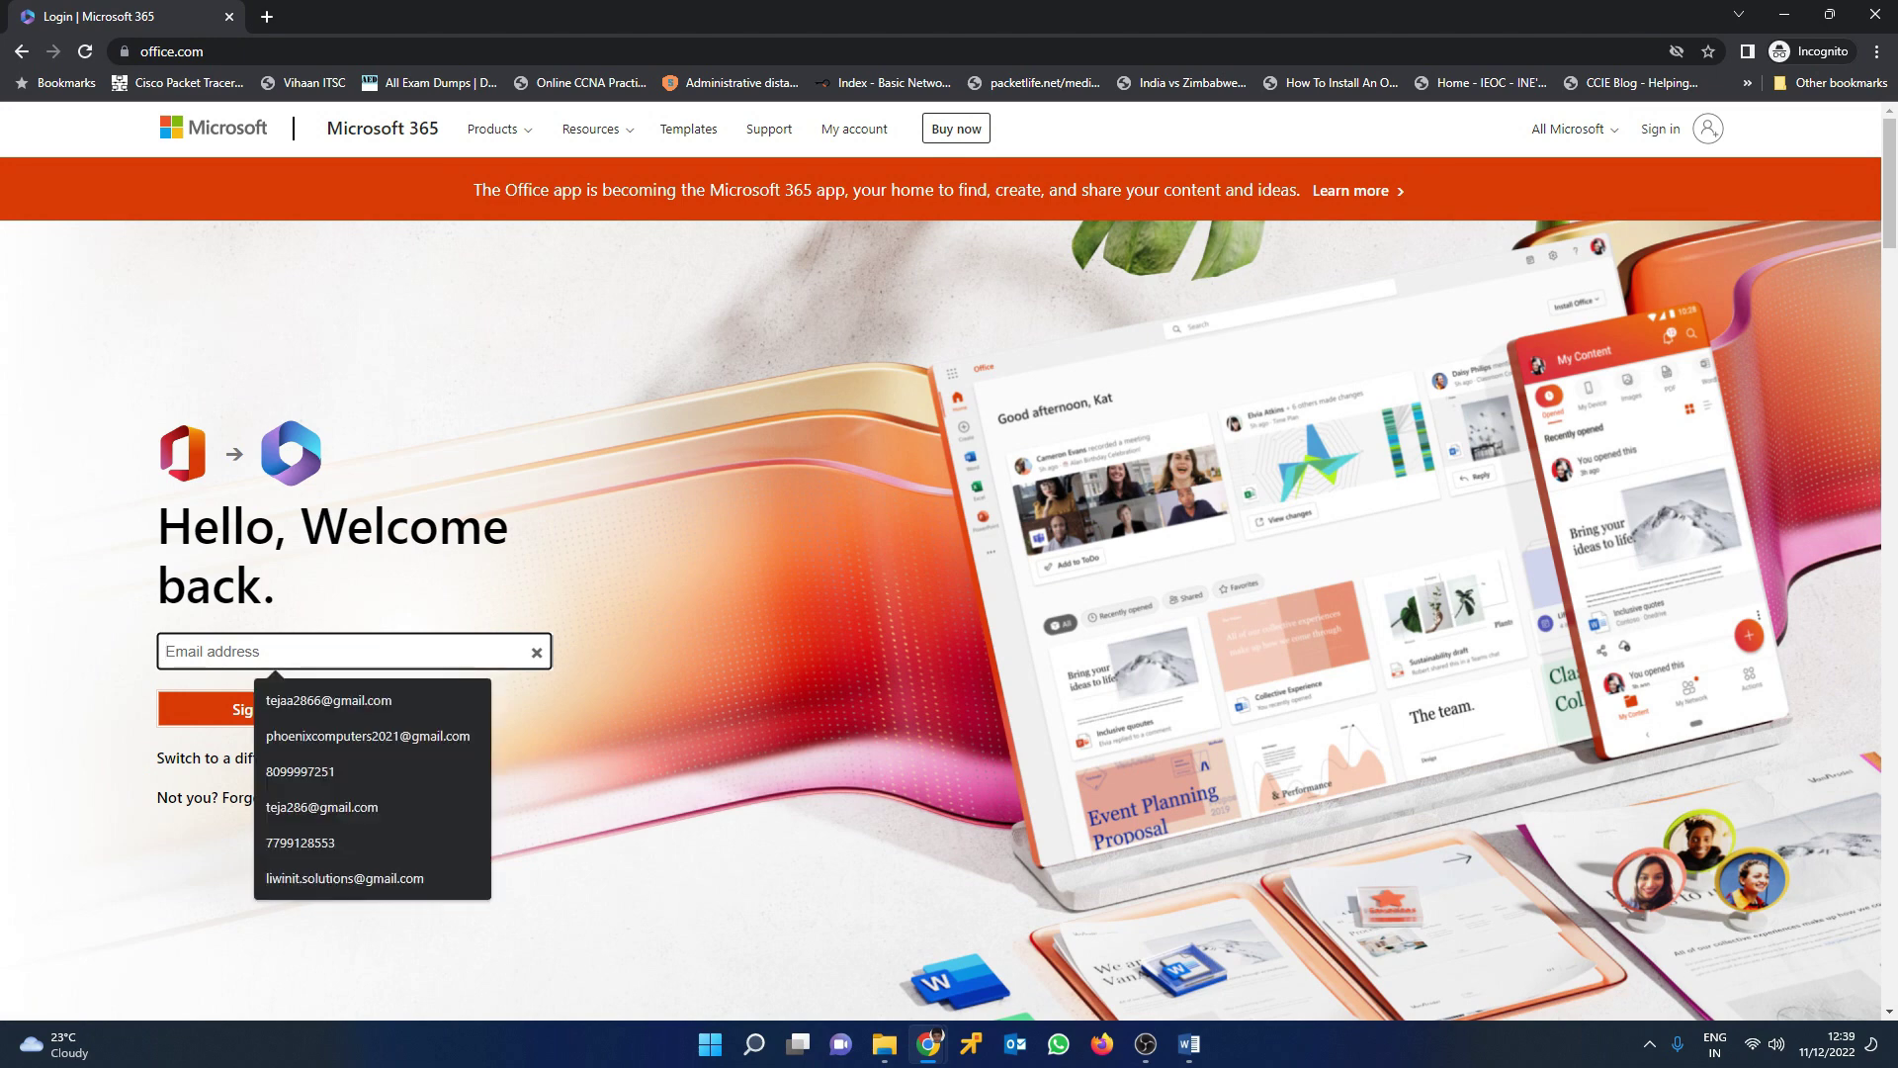
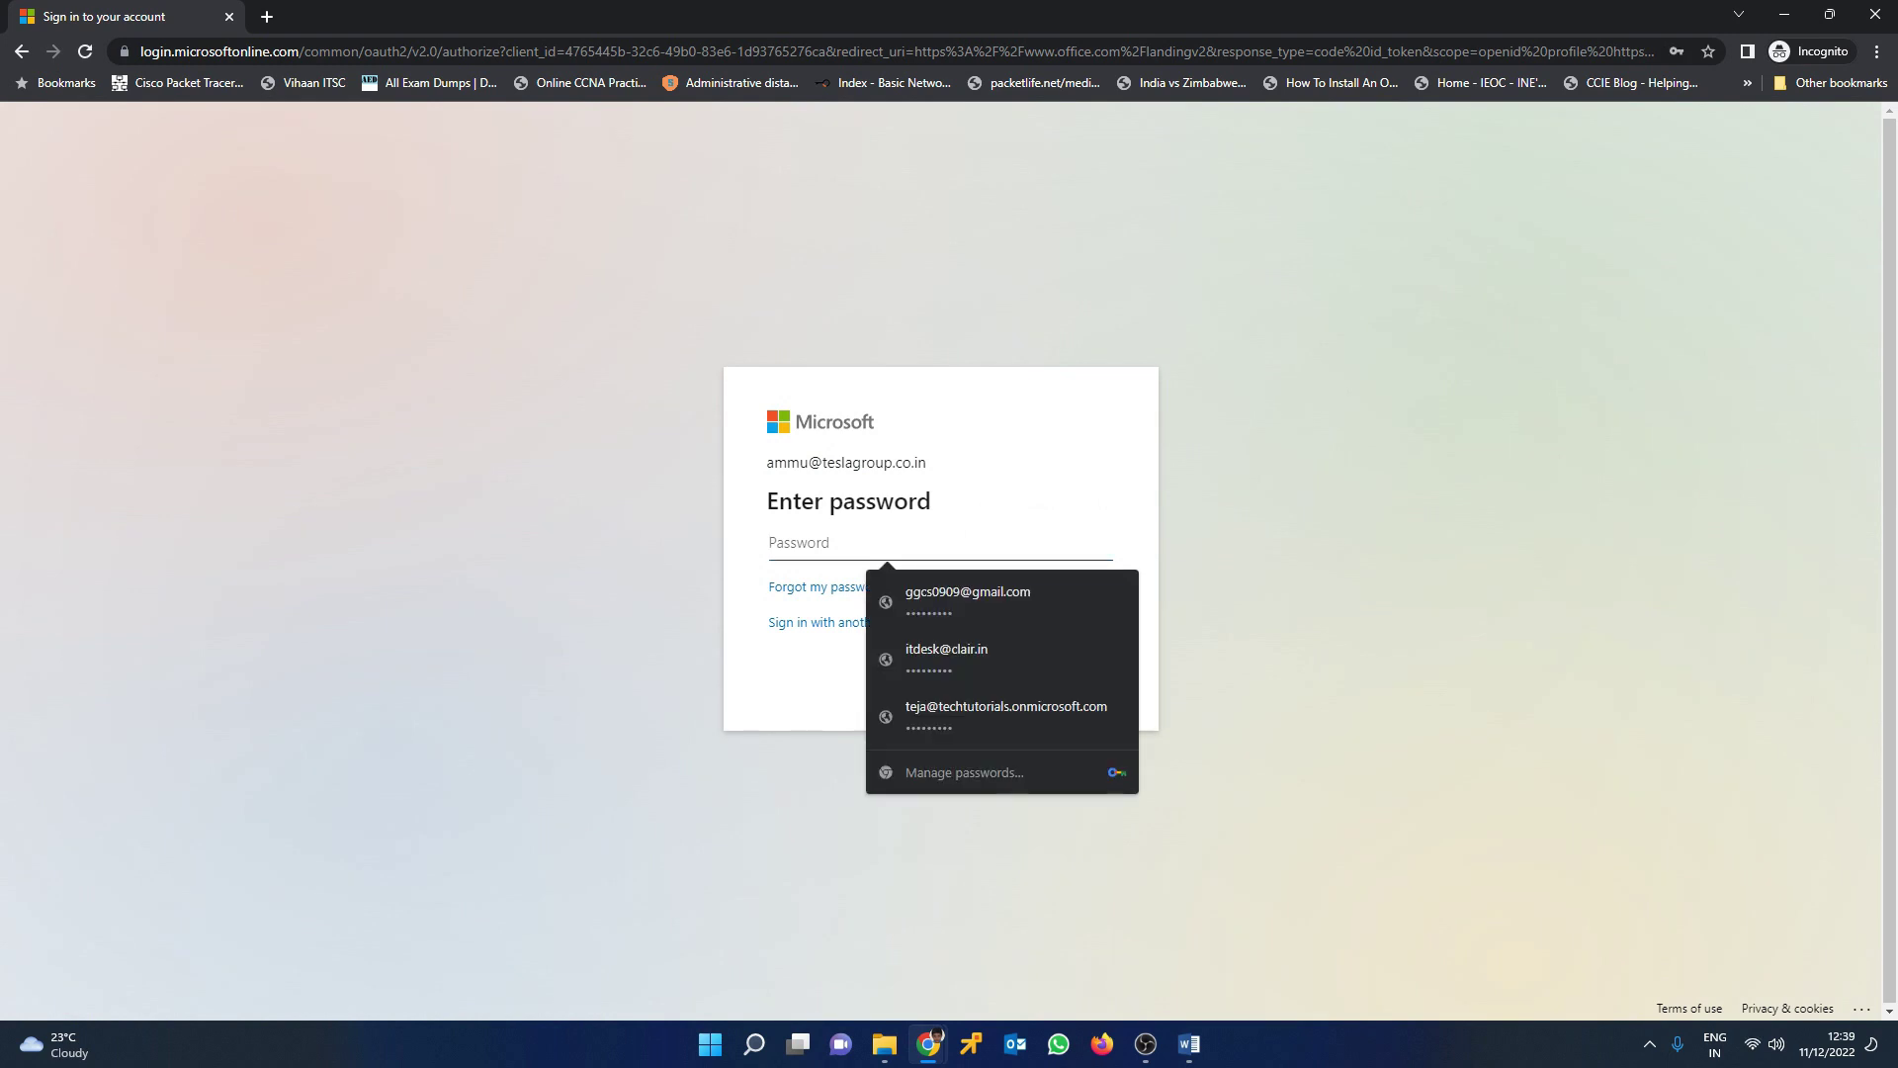
{"action": "type", "text": "**"}
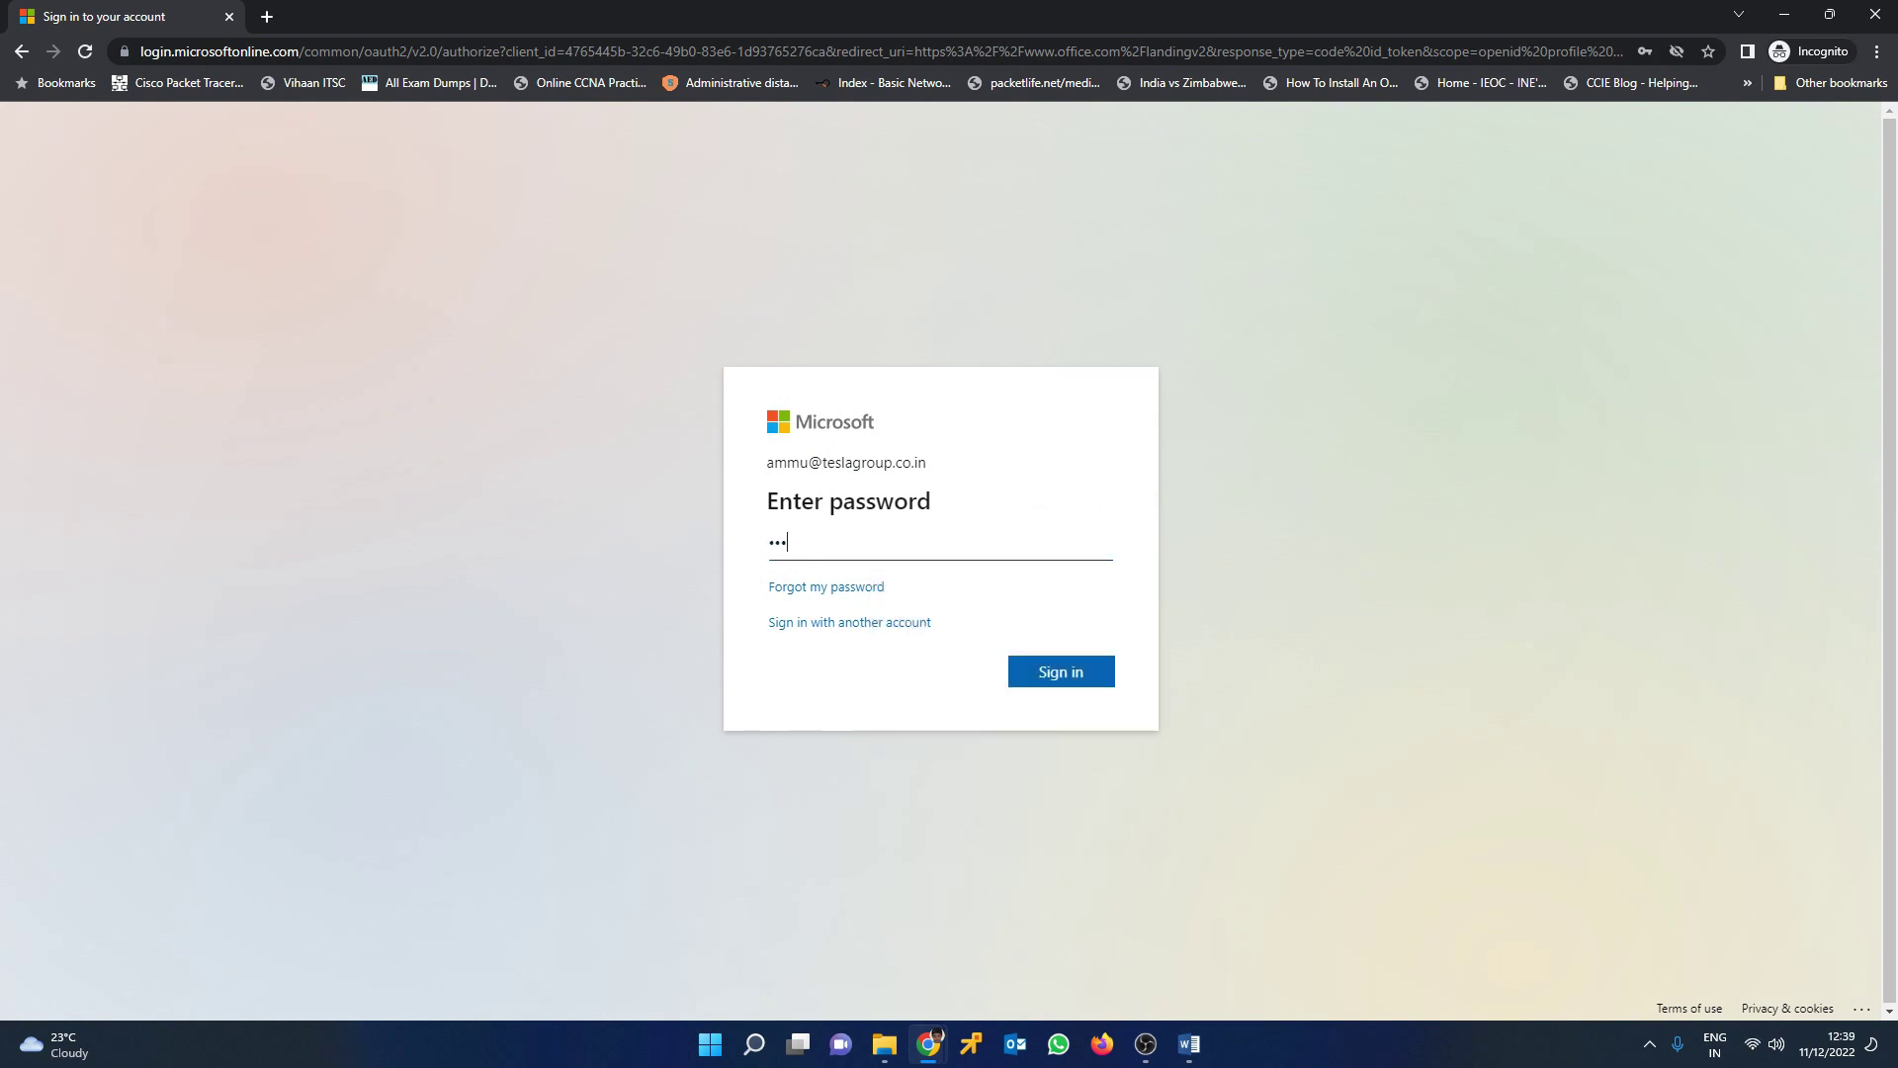
{"action": "type", "text": "***"}
{"action": "key", "text": "BackSpace"}
{"action": "key", "text": "BackSpace"}
{"action": "key", "text": "BackSpace"}
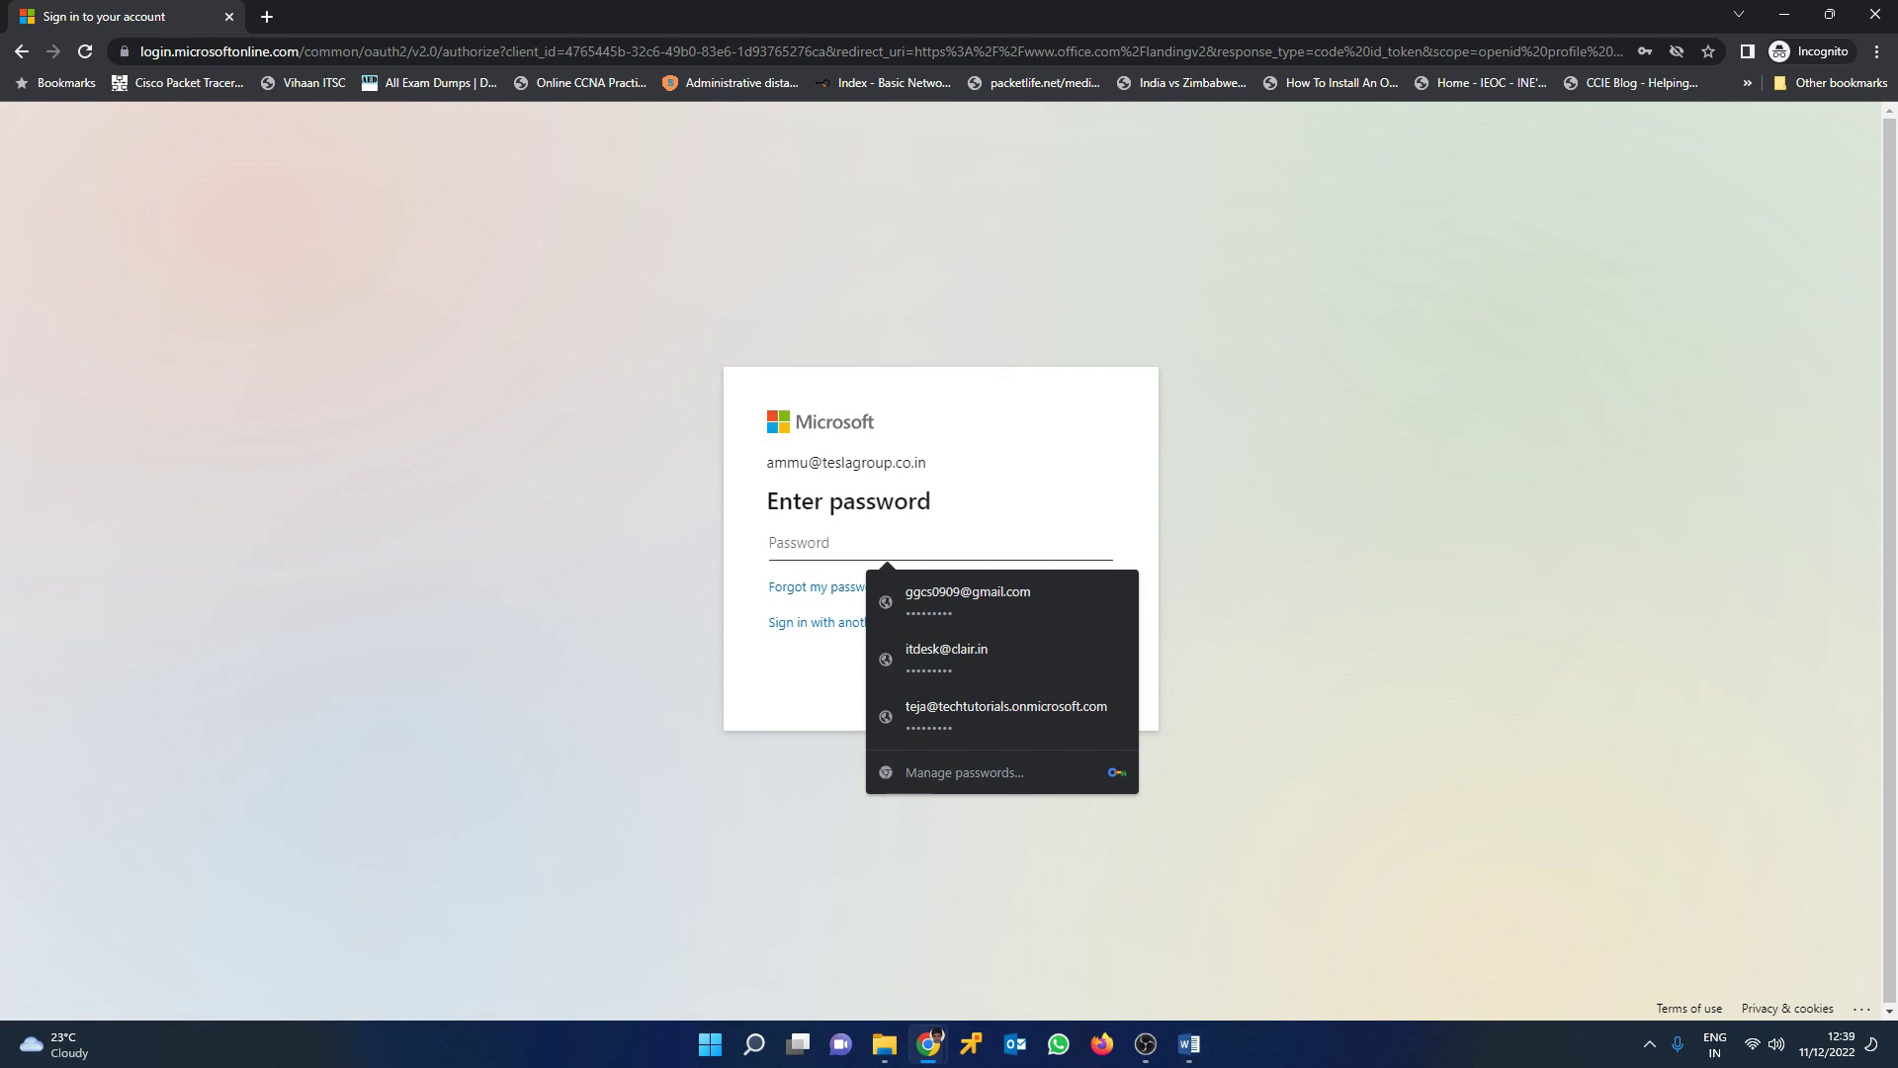
{"action": "type", "text": "*****"}
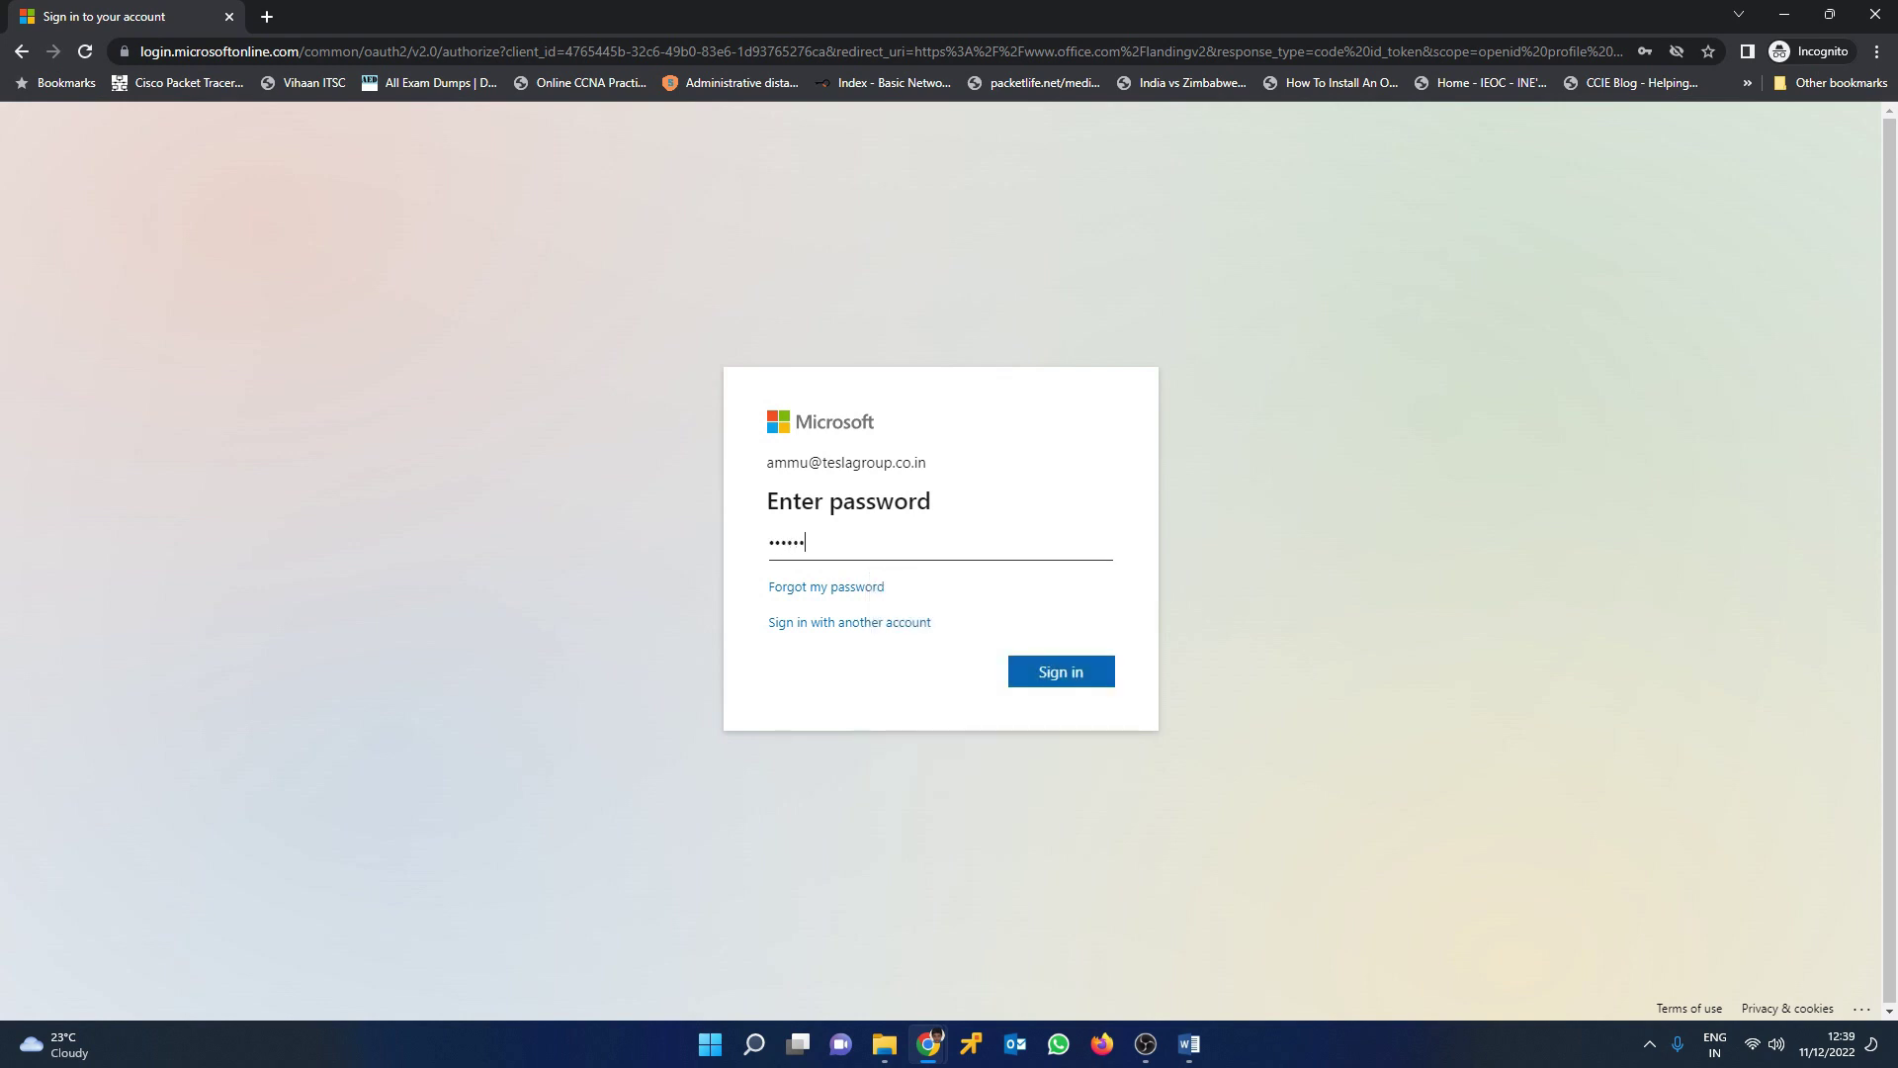
{"action": "type", "text": "***"}
Step: Submit the sign-in, then fill current, new and confirm password fields and submit the update
{"action": "key", "text": "Return"}
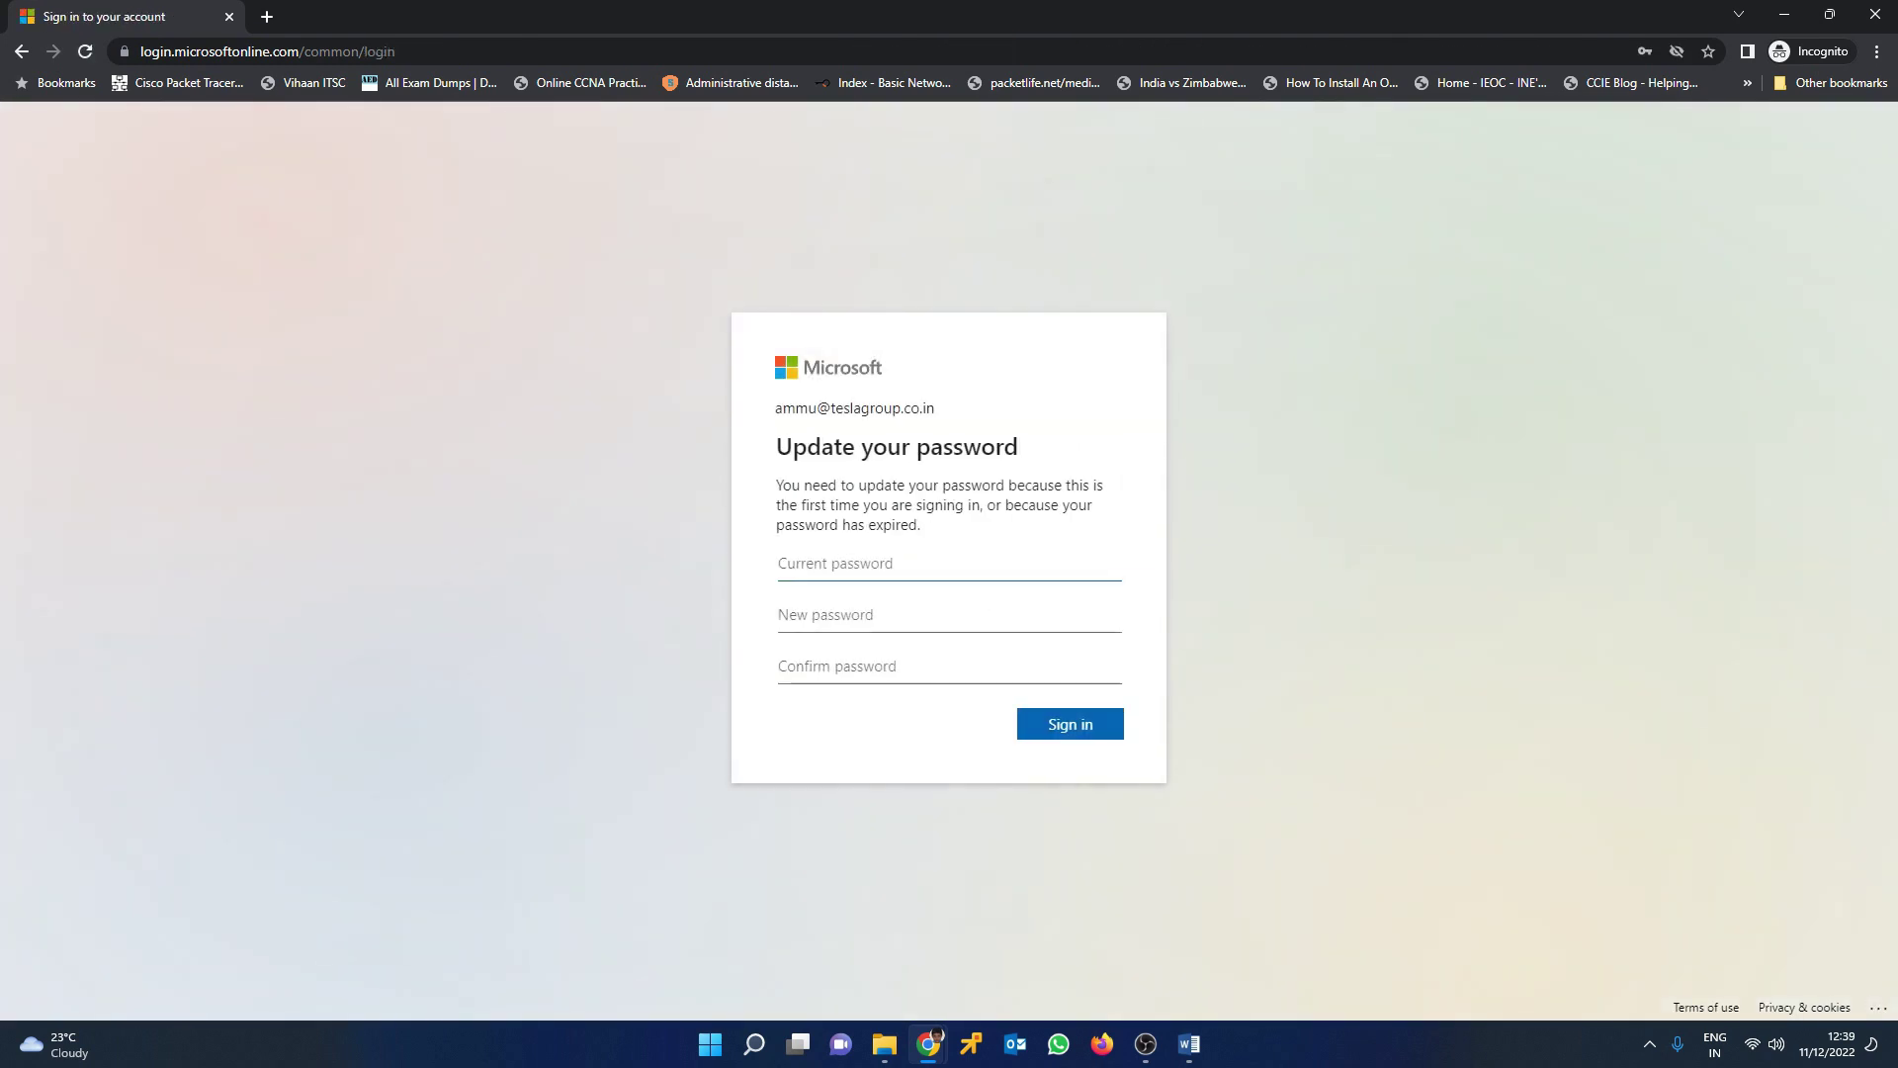
{"action": "type", "text": "**"}
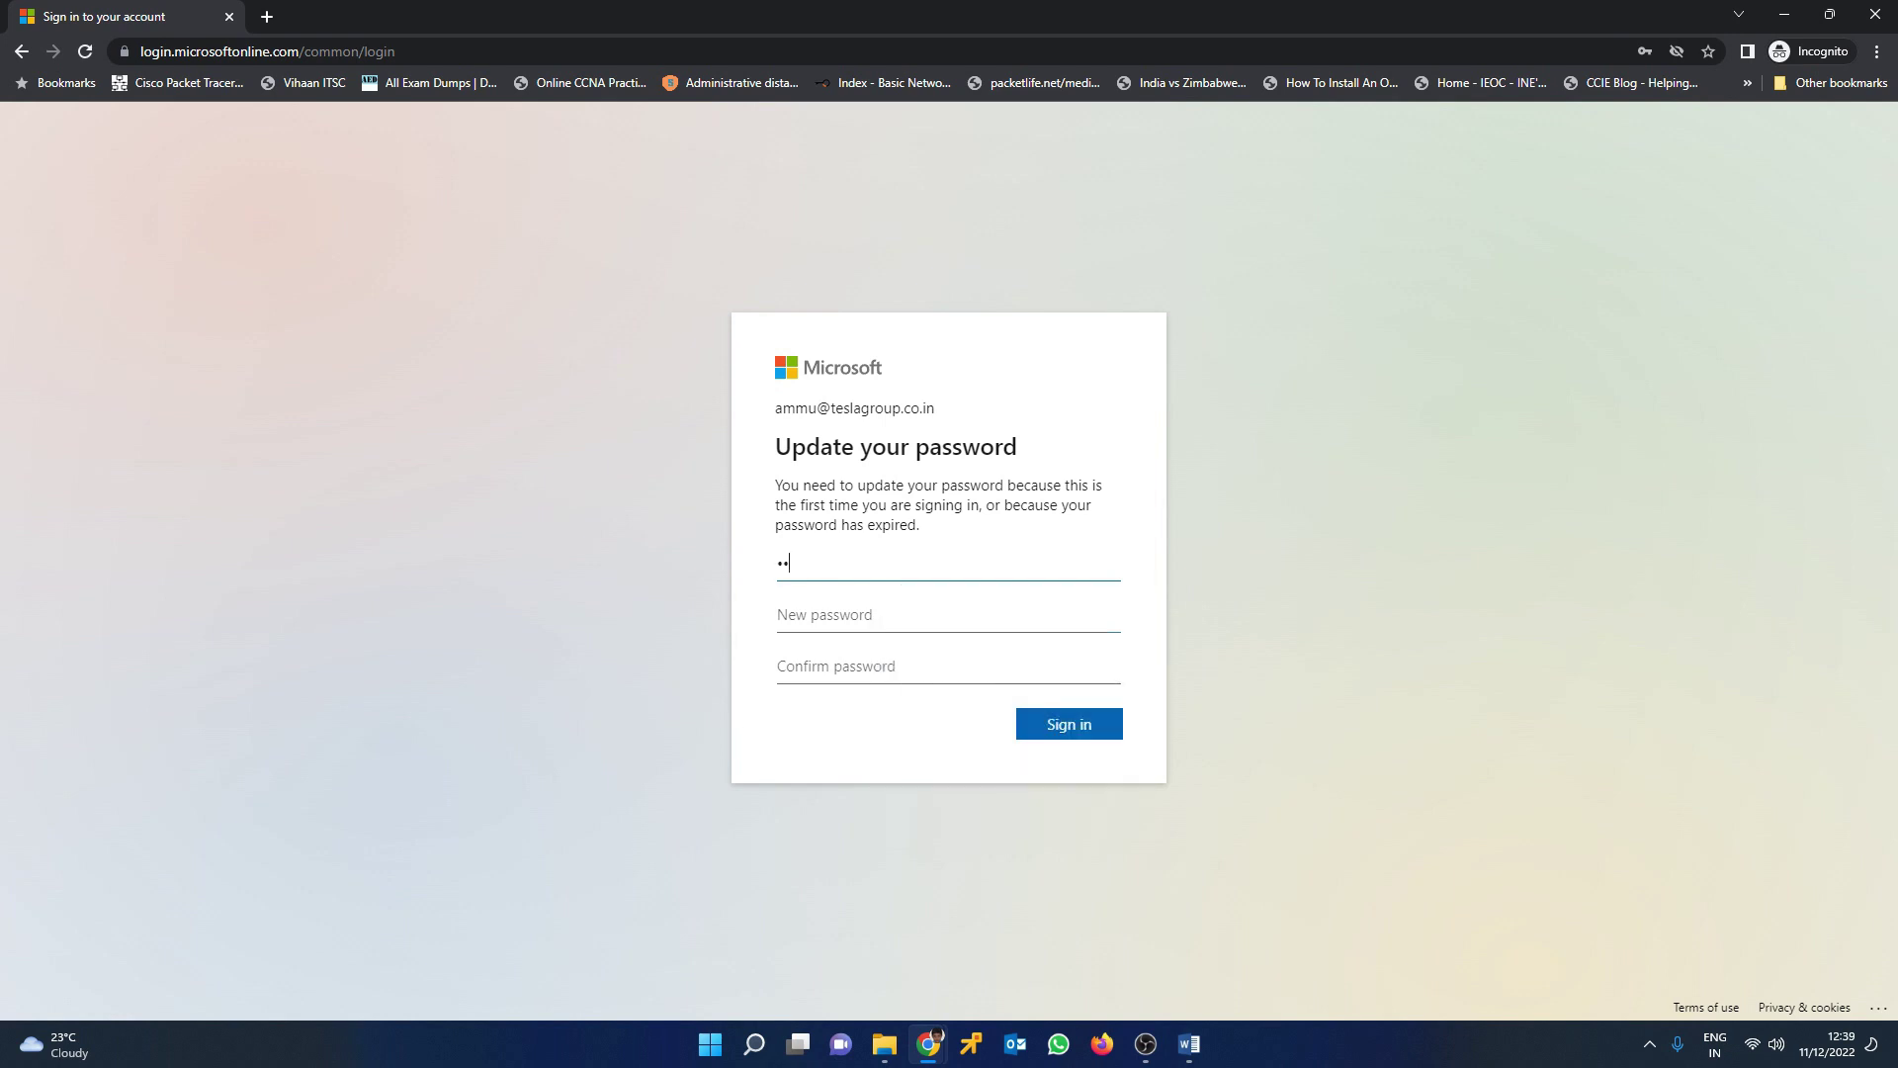
{"action": "type", "text": "*****"}
{"action": "type", "text": "**"}
{"action": "type", "text": "******"}
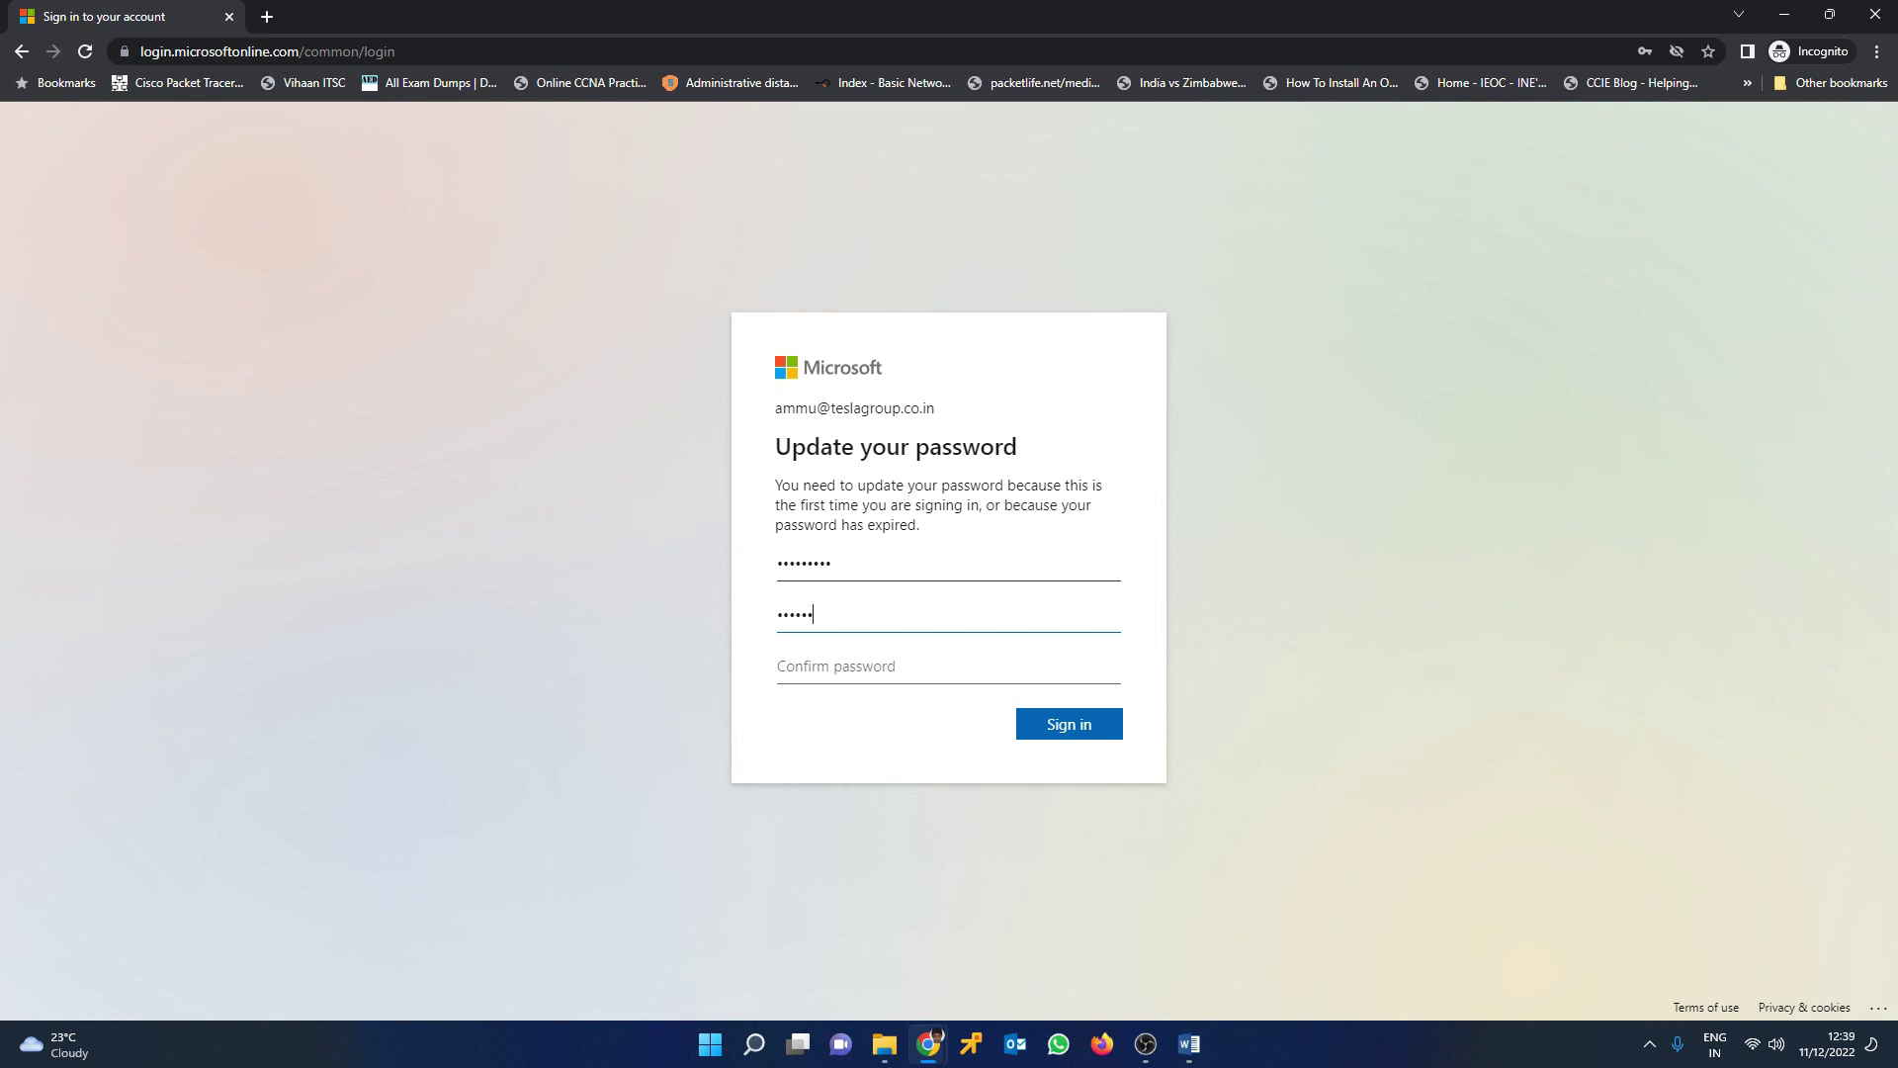
{"action": "type", "text": "**"}
{"action": "key", "text": "Tab"}
{"action": "type", "text": "*****"}
{"action": "key", "text": "BackSpace"}
{"action": "key", "text": "BackSpace"}
{"action": "key", "text": "BackSpace"}
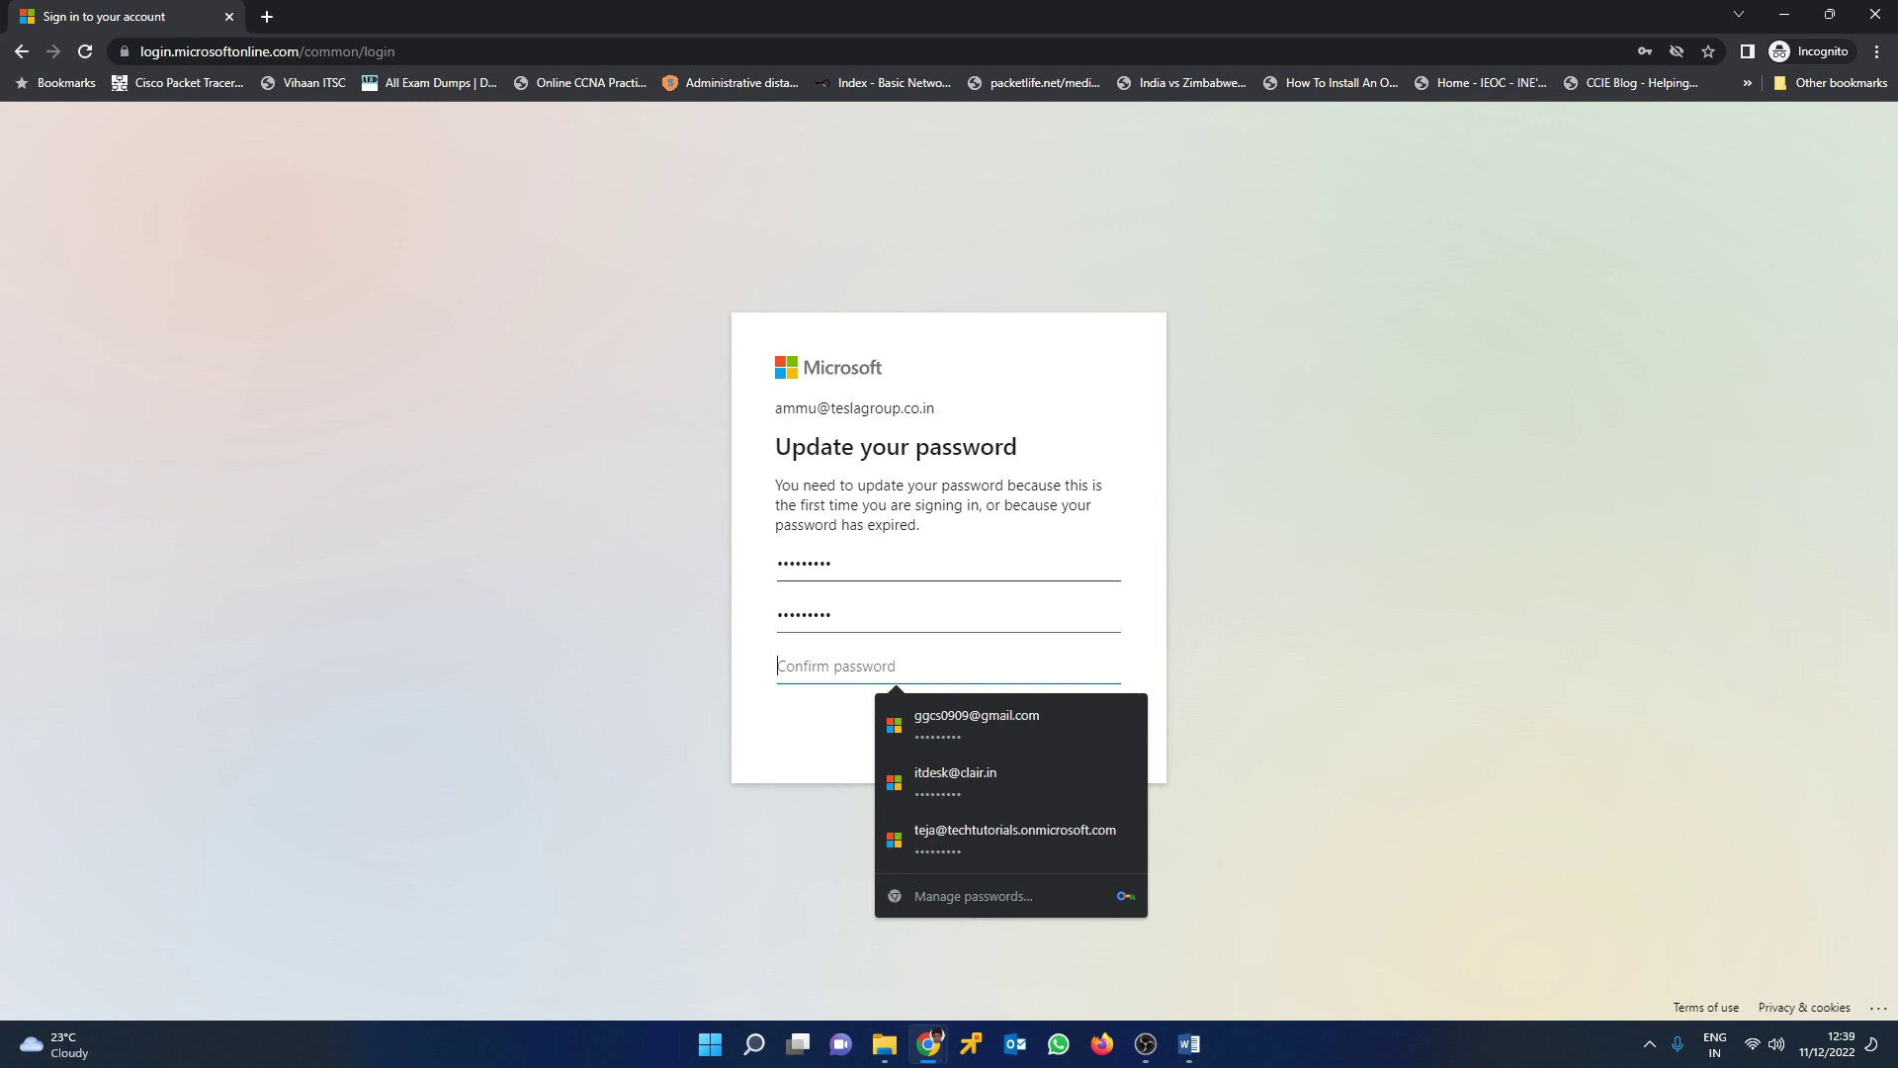
{"action": "type", "text": "*****"}
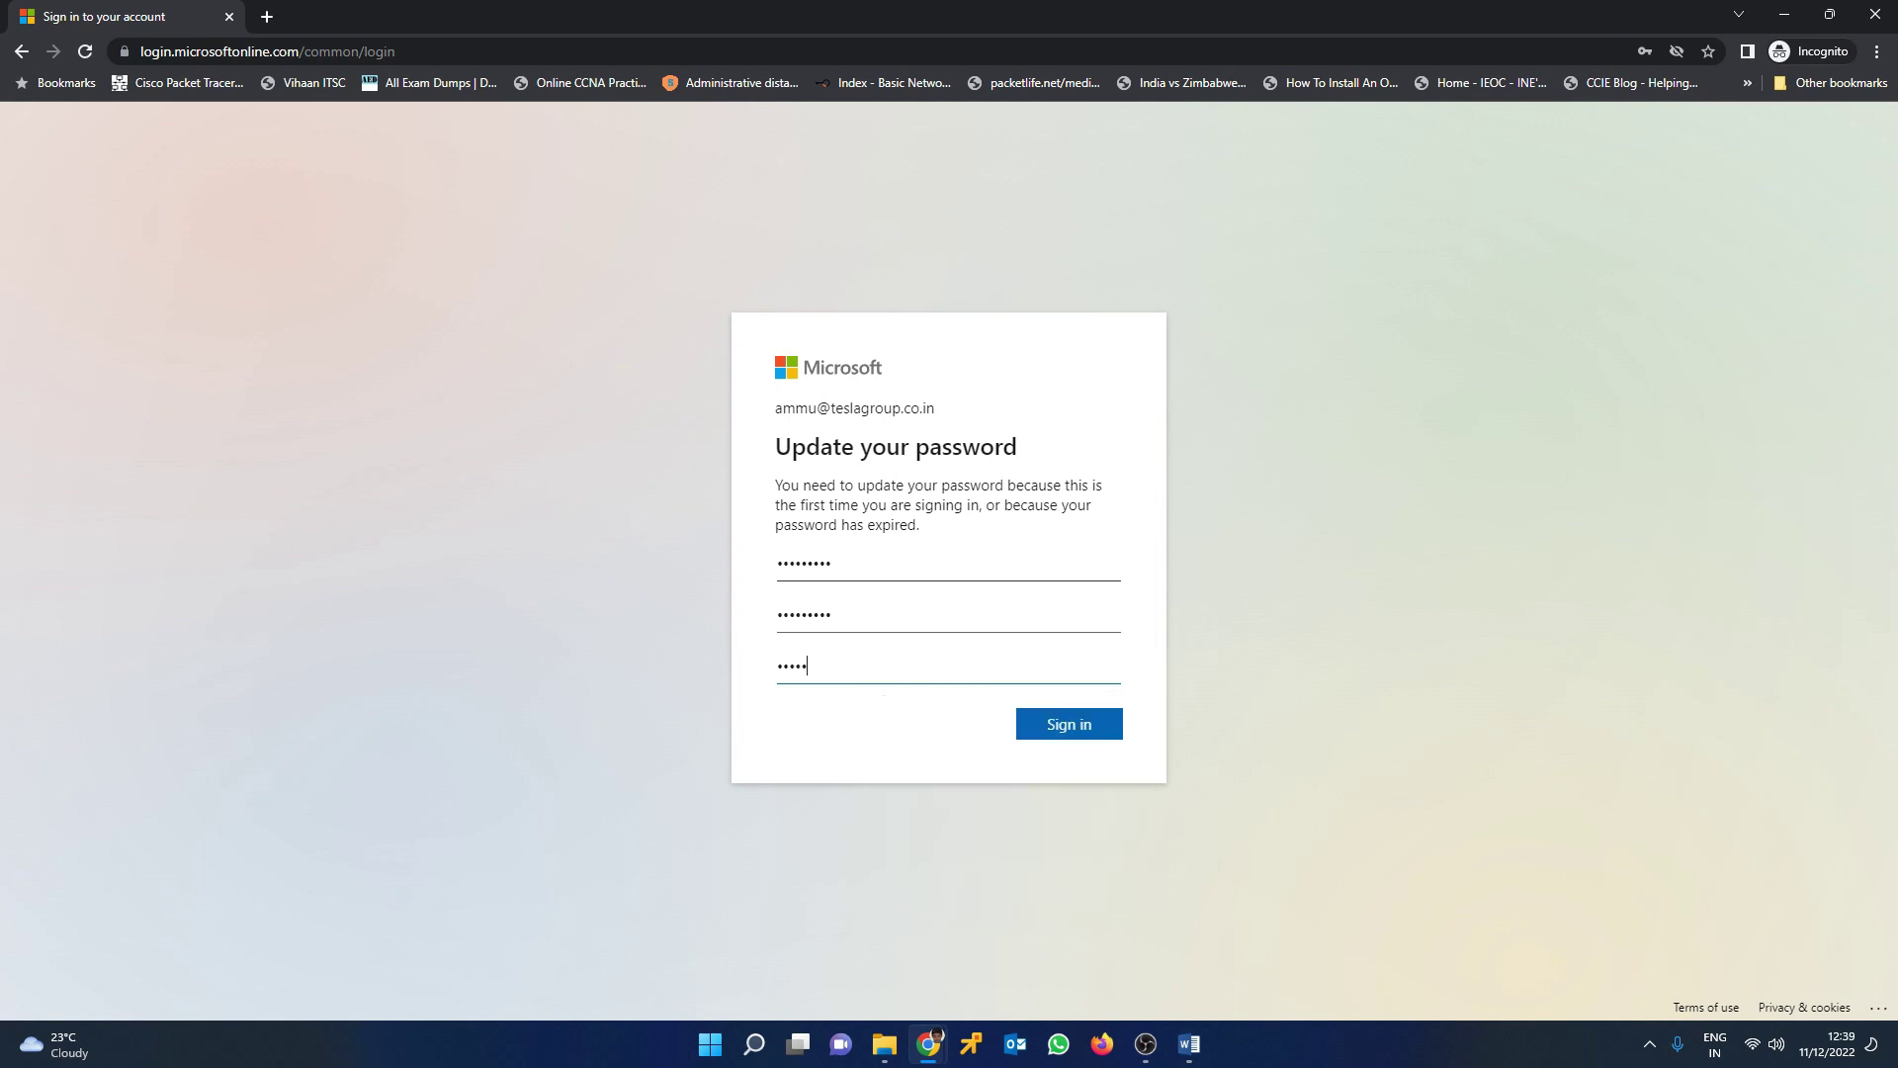
{"action": "type", "text": "***"}
{"action": "key", "text": "Return"}
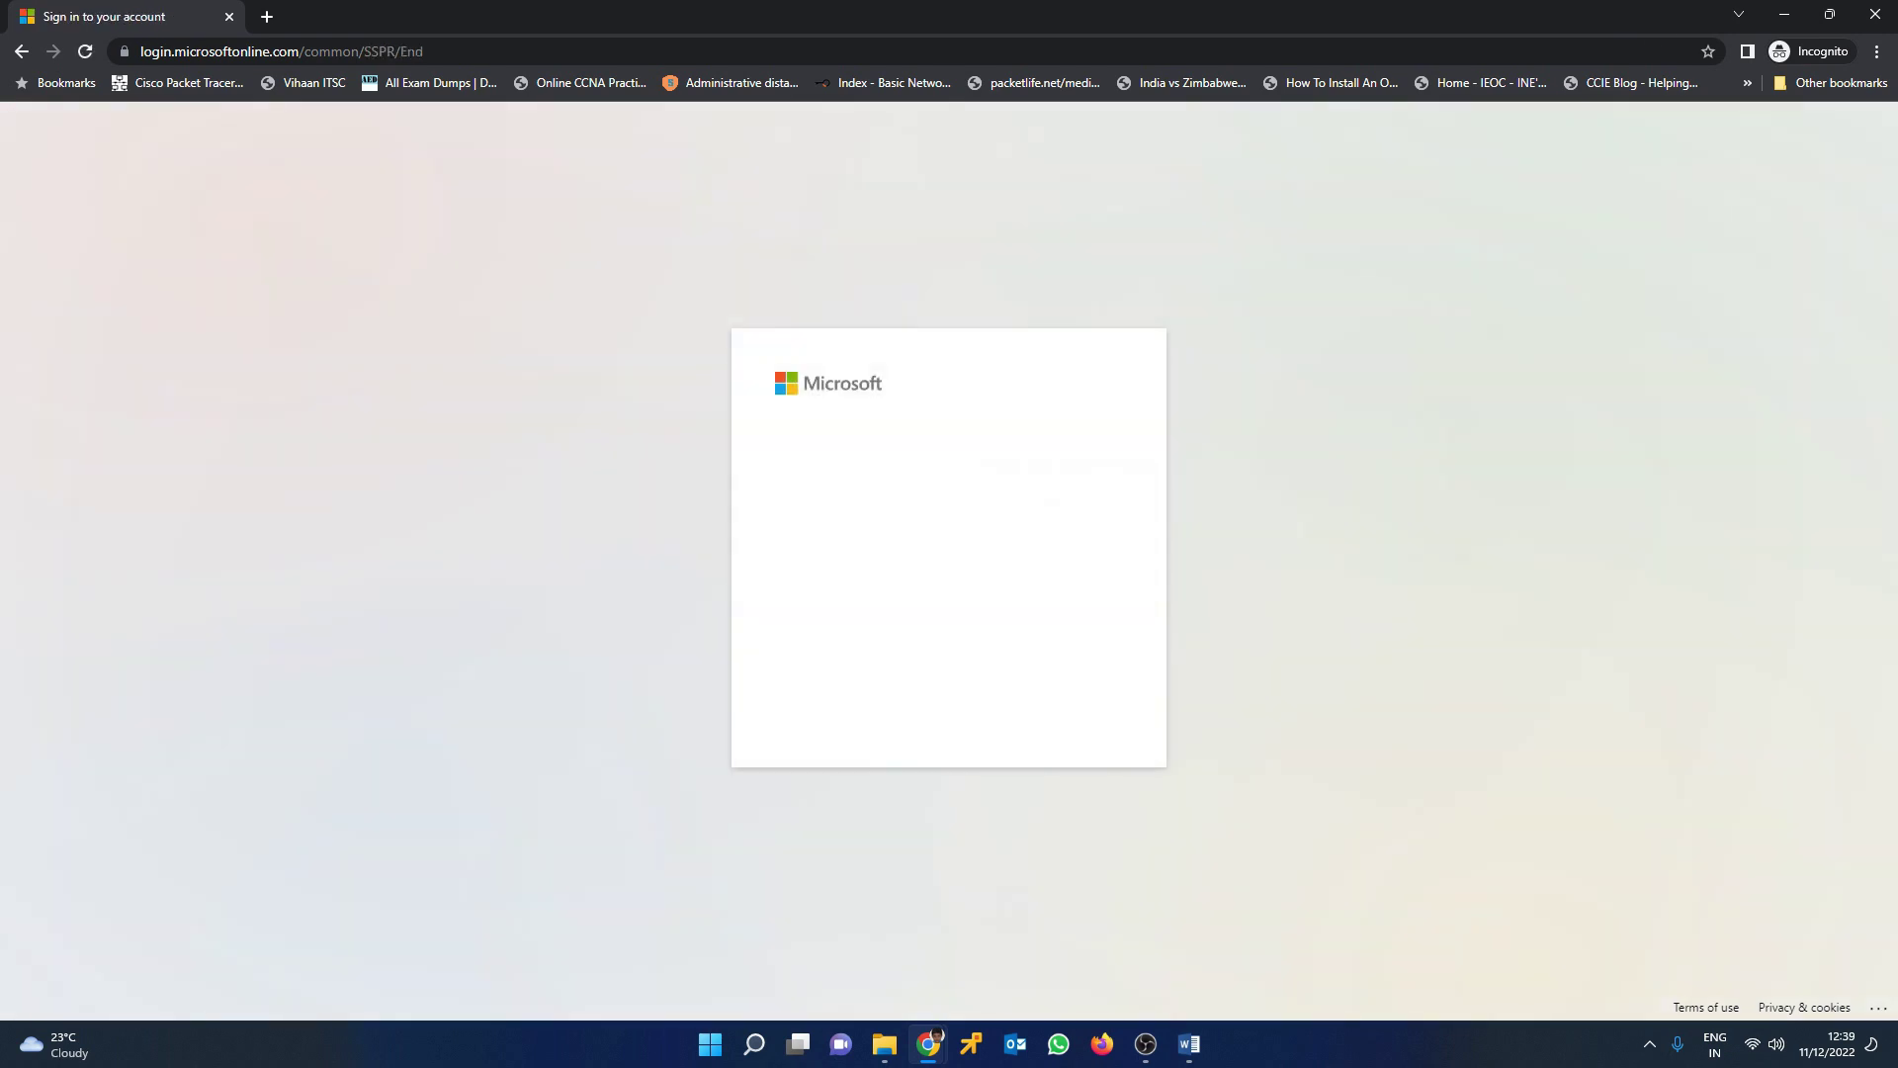
Step: Continue past More information required and select India (+91) as the phone country code
{"action": "left_click", "coordinate": [914, 589]}
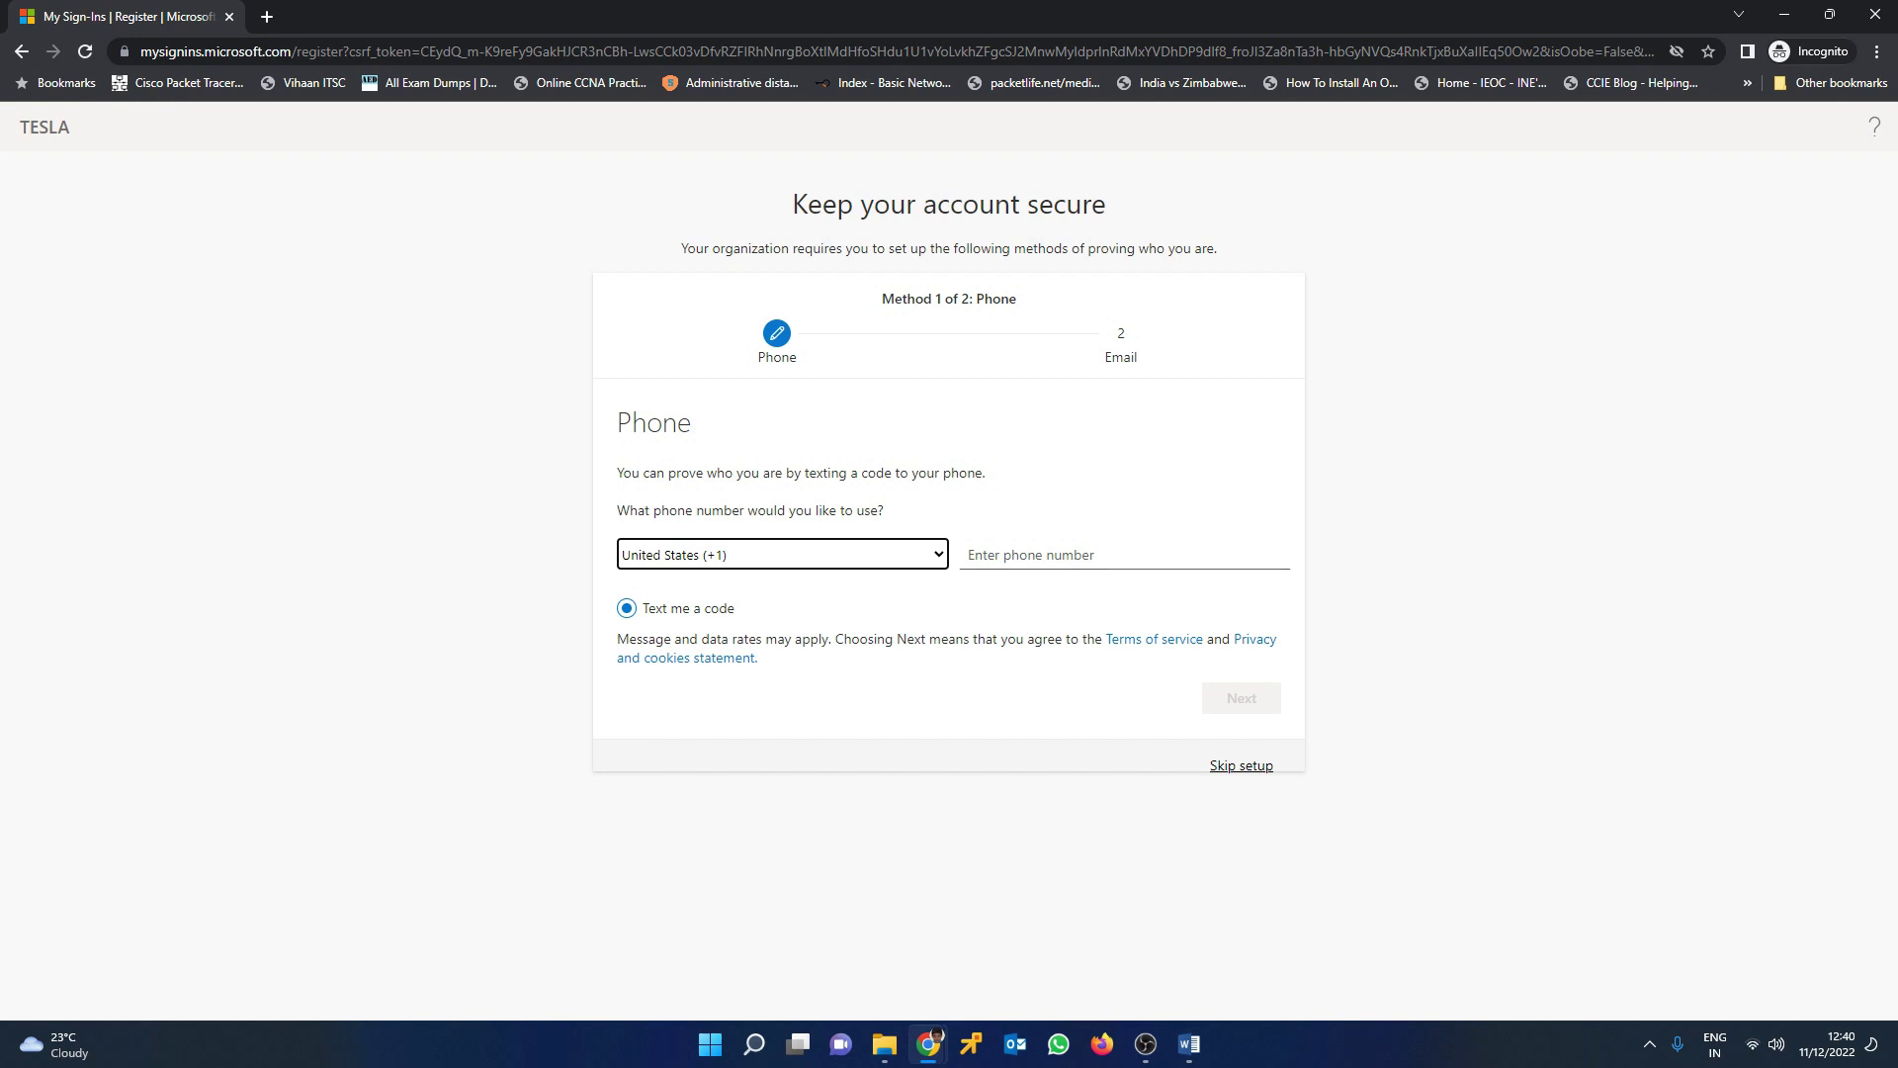
{"action": "left_click_drag", "start_coordinate": [792, 204], "coordinate": [1091, 205]}
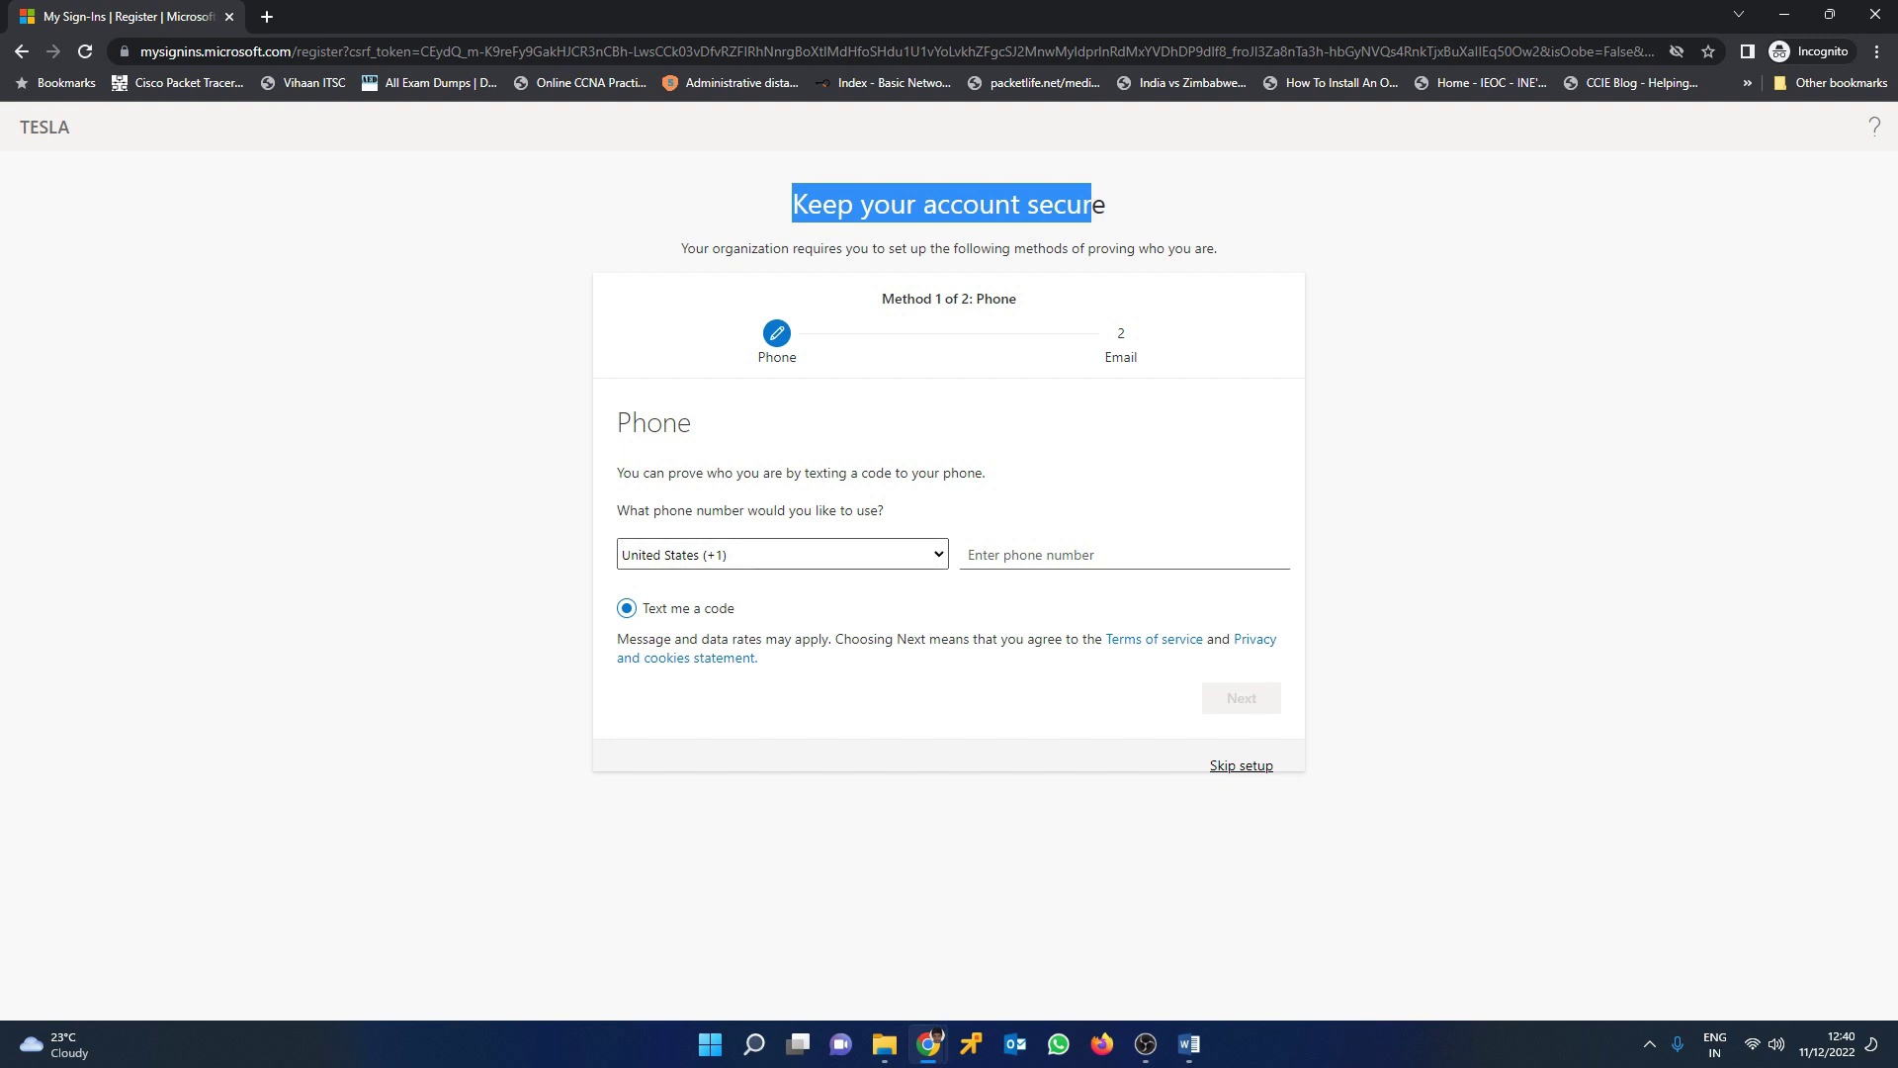
{"action": "left_click", "coordinate": [782, 554]}
{"action": "type", "text": "in"}
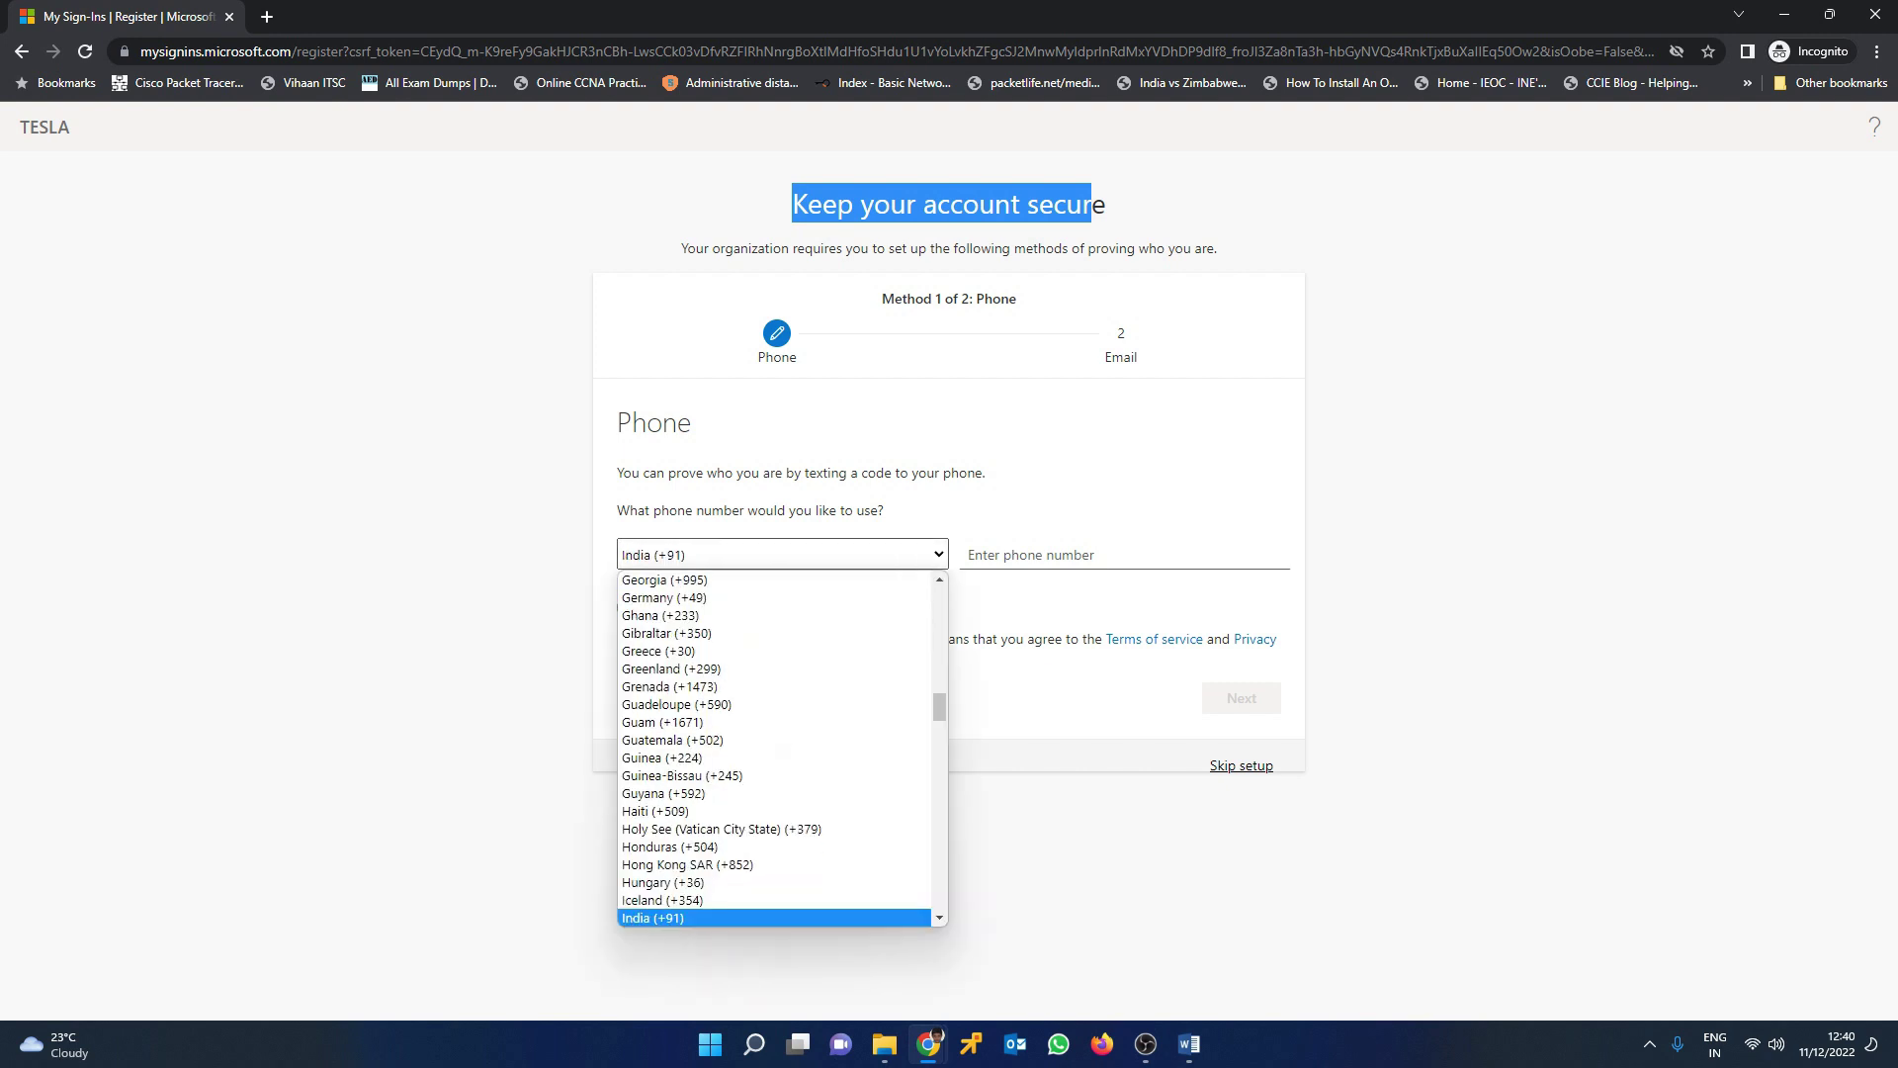
{"action": "key", "text": "Return"}
Step: Enter the phone number, request an SMS code, and submit the received code
{"action": "key", "text": "Tab"}
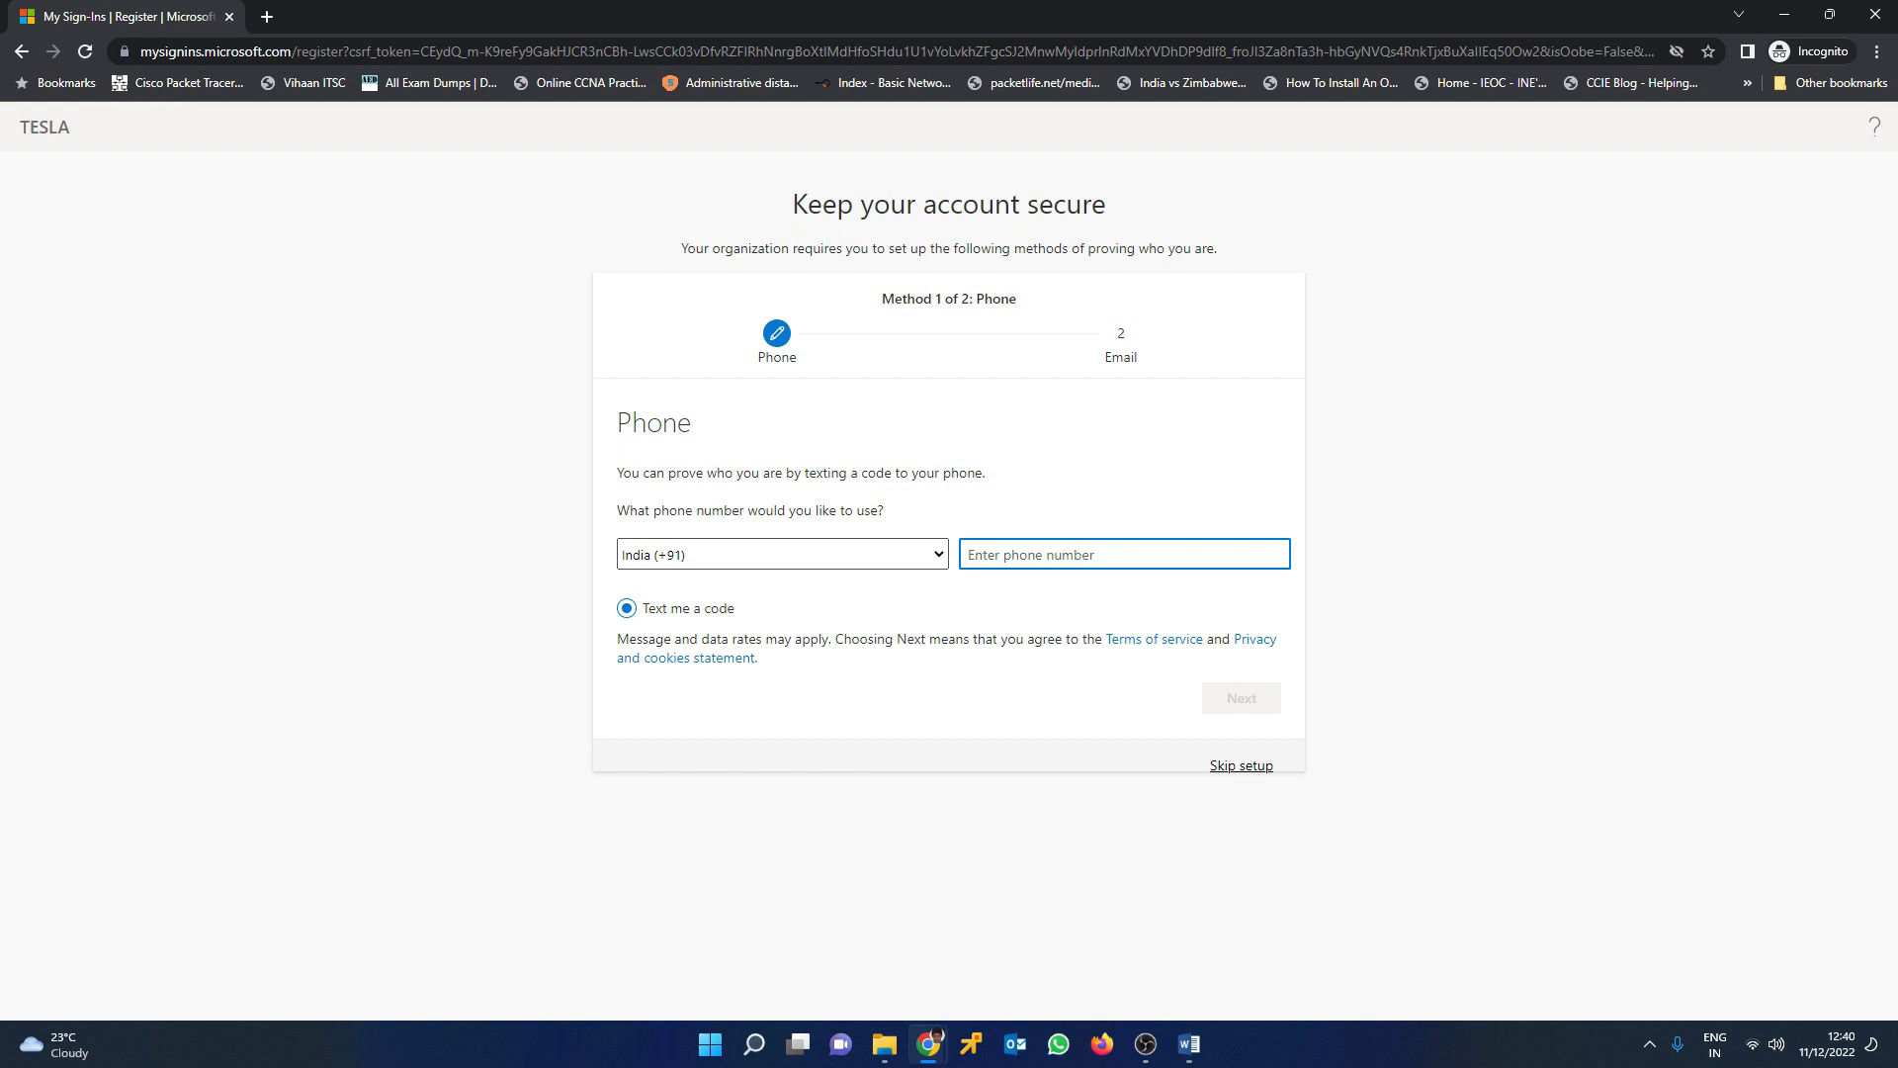
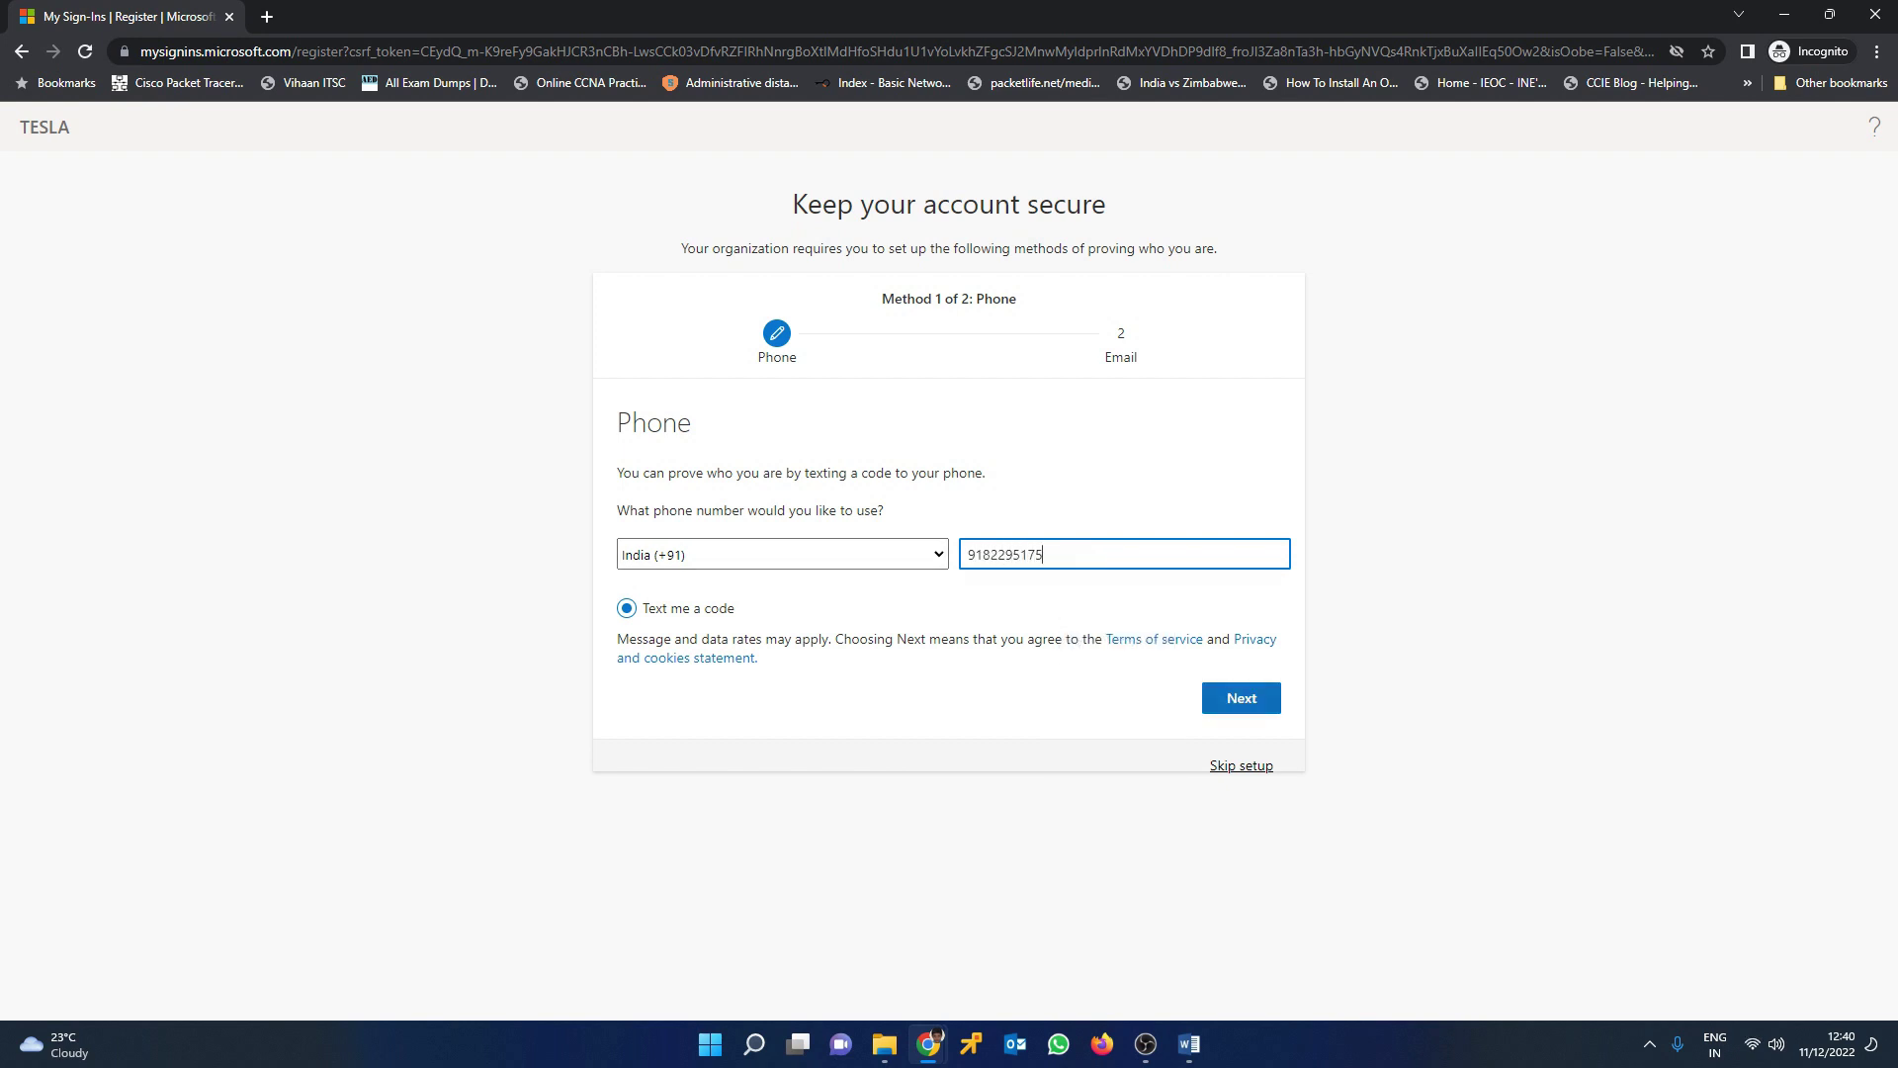
{"action": "key", "text": "Return"}
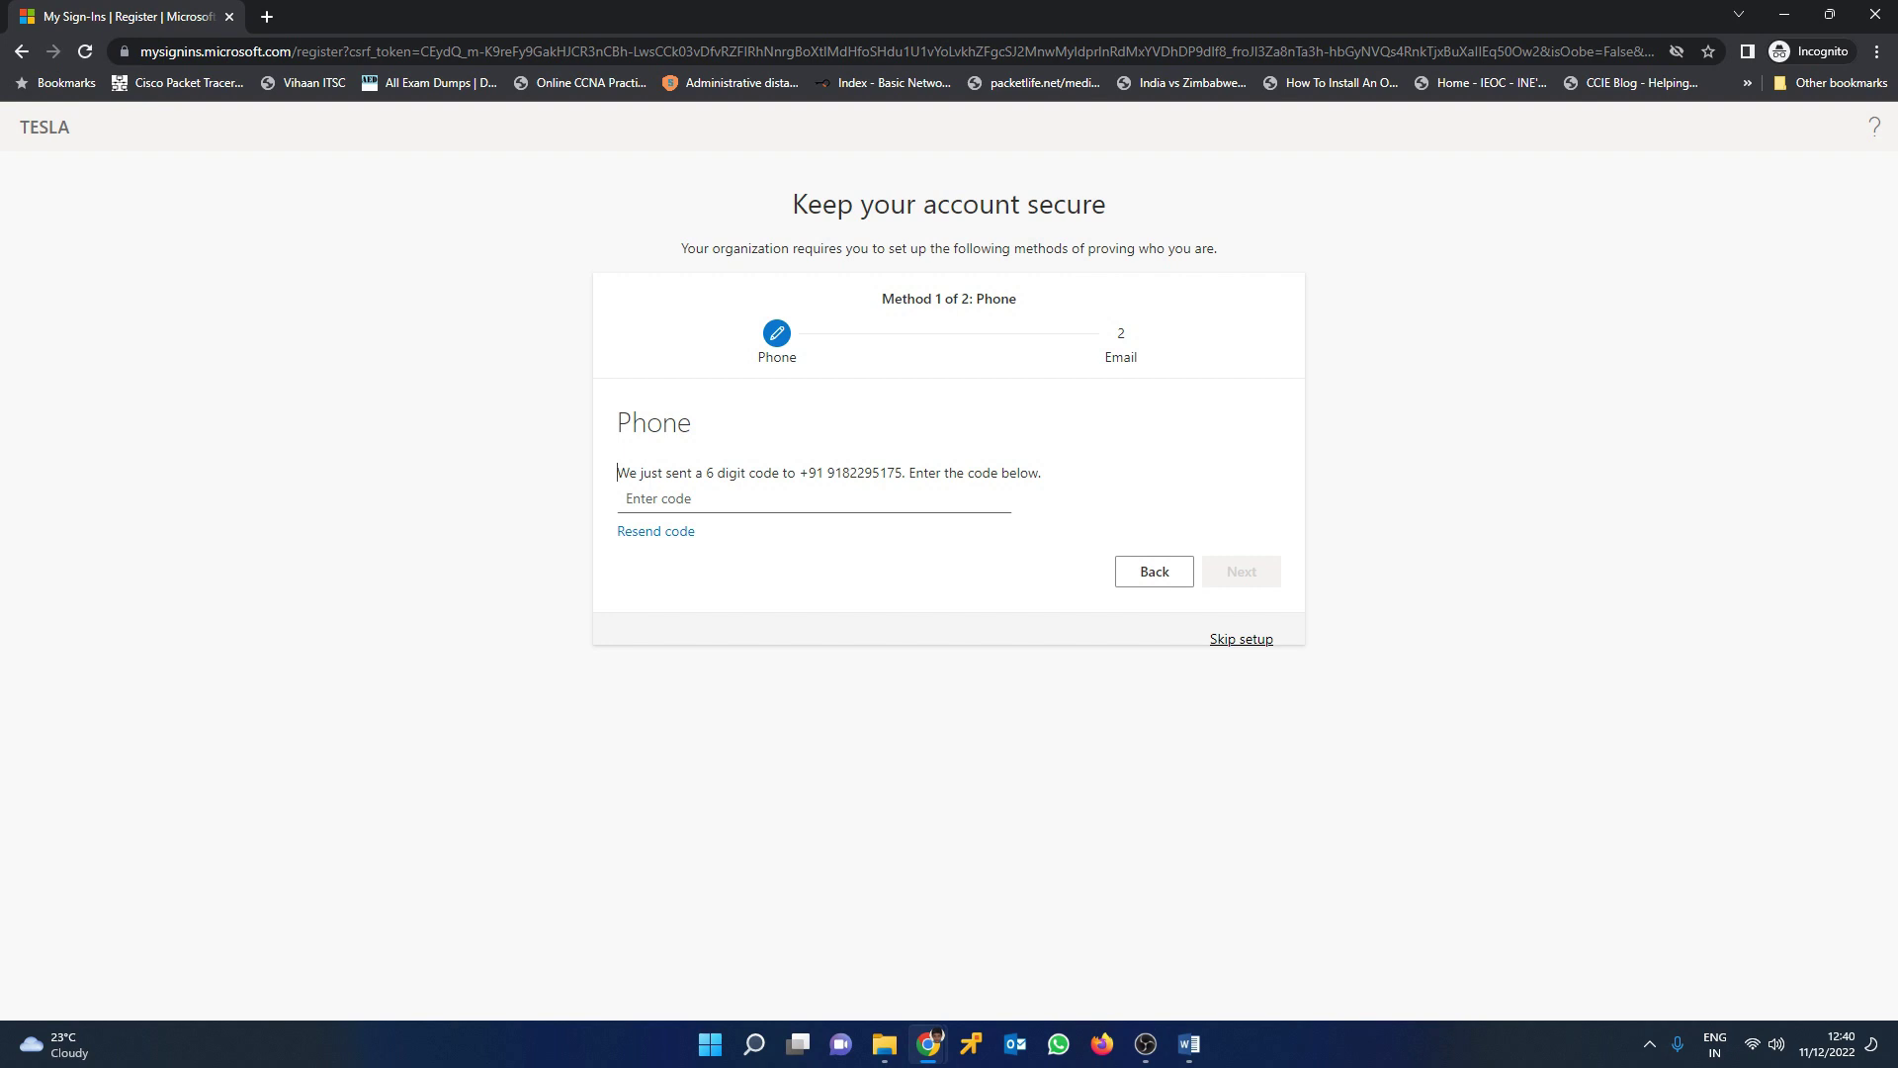
{"action": "left_click", "coordinate": [813, 498]}
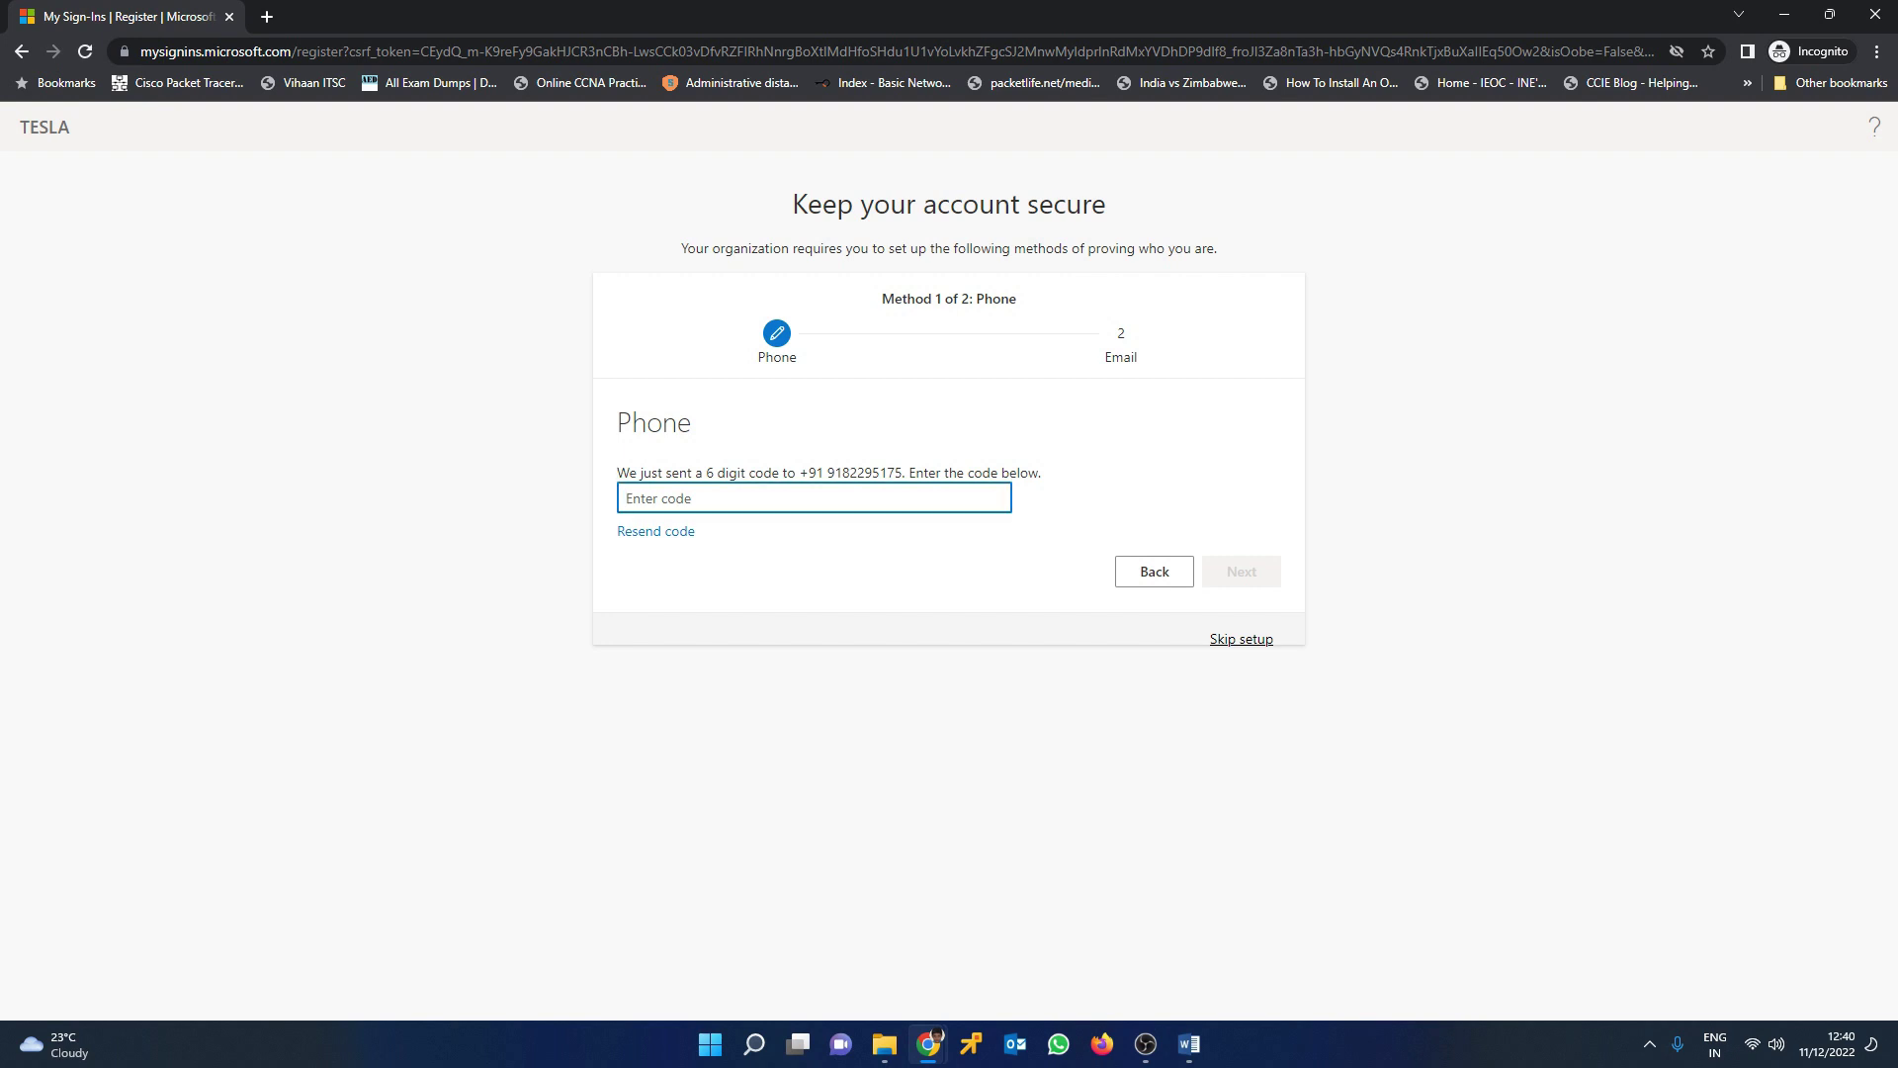
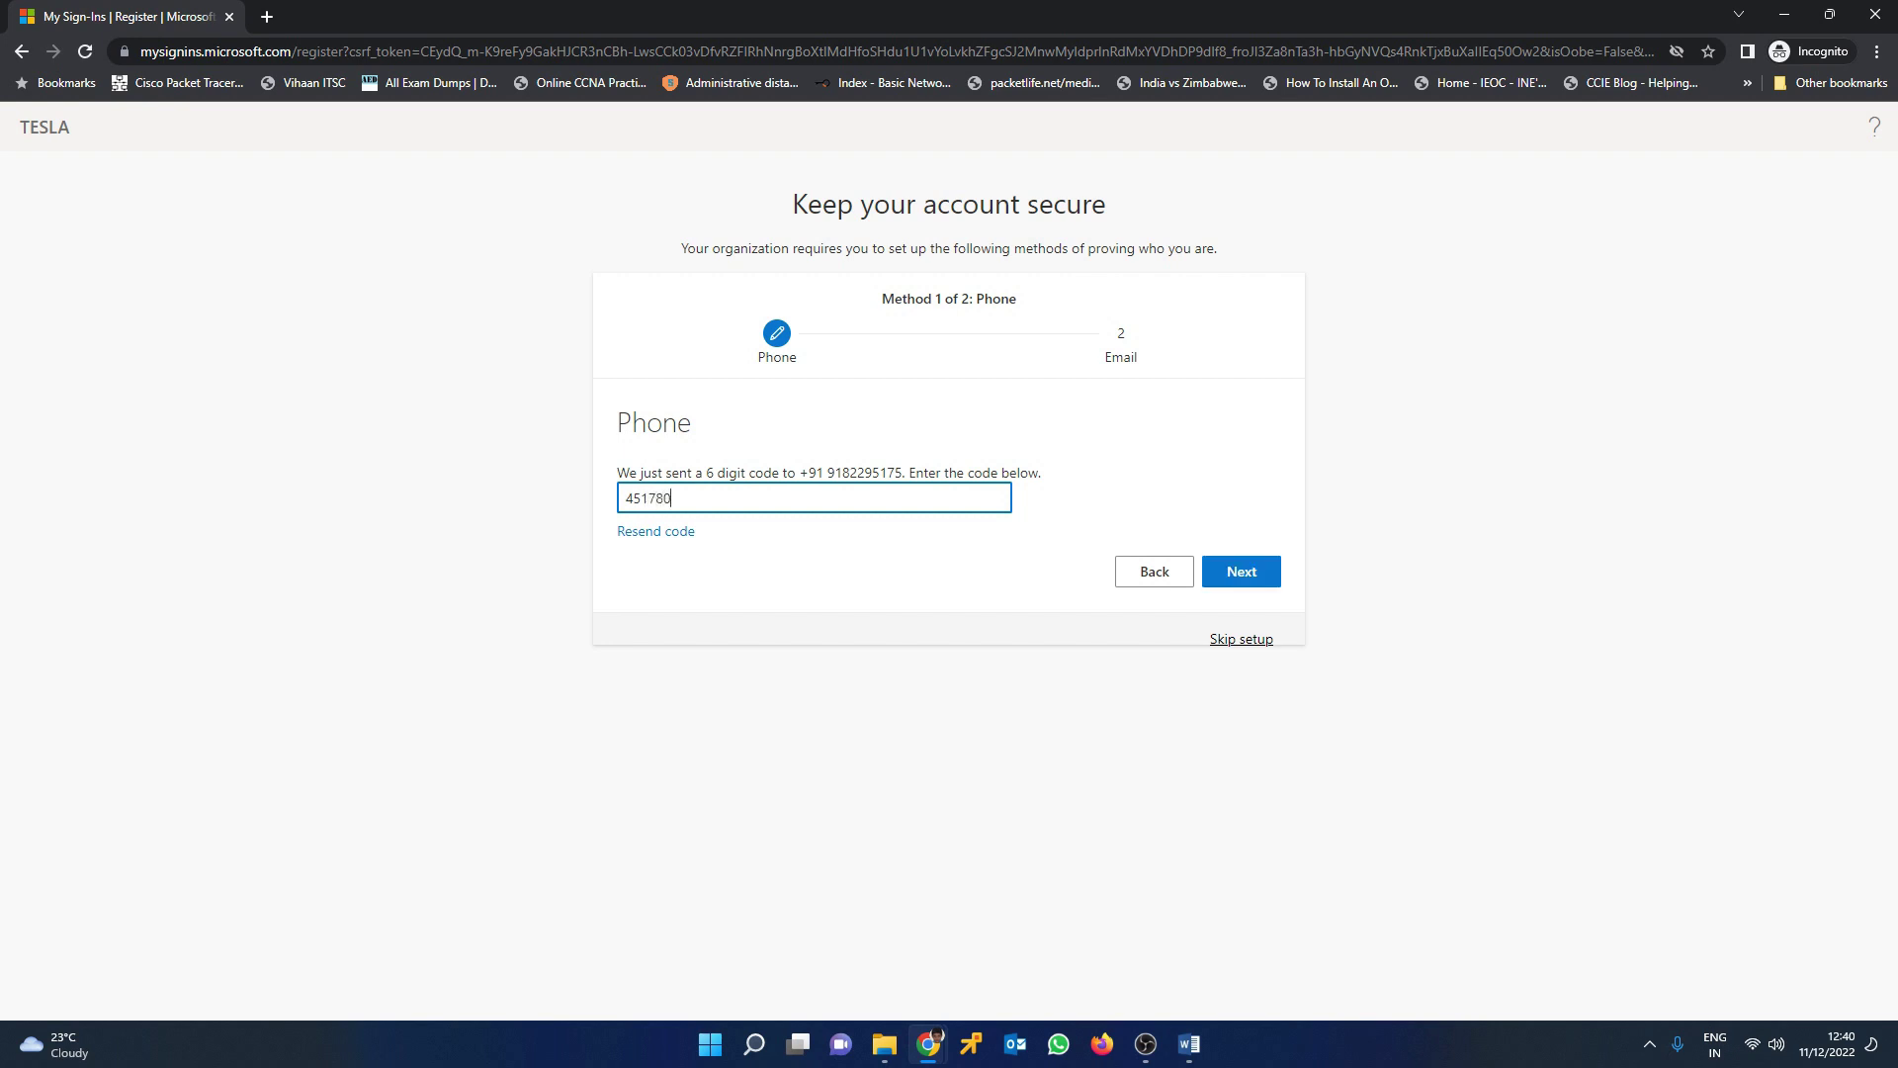
{"action": "key", "text": "Return"}
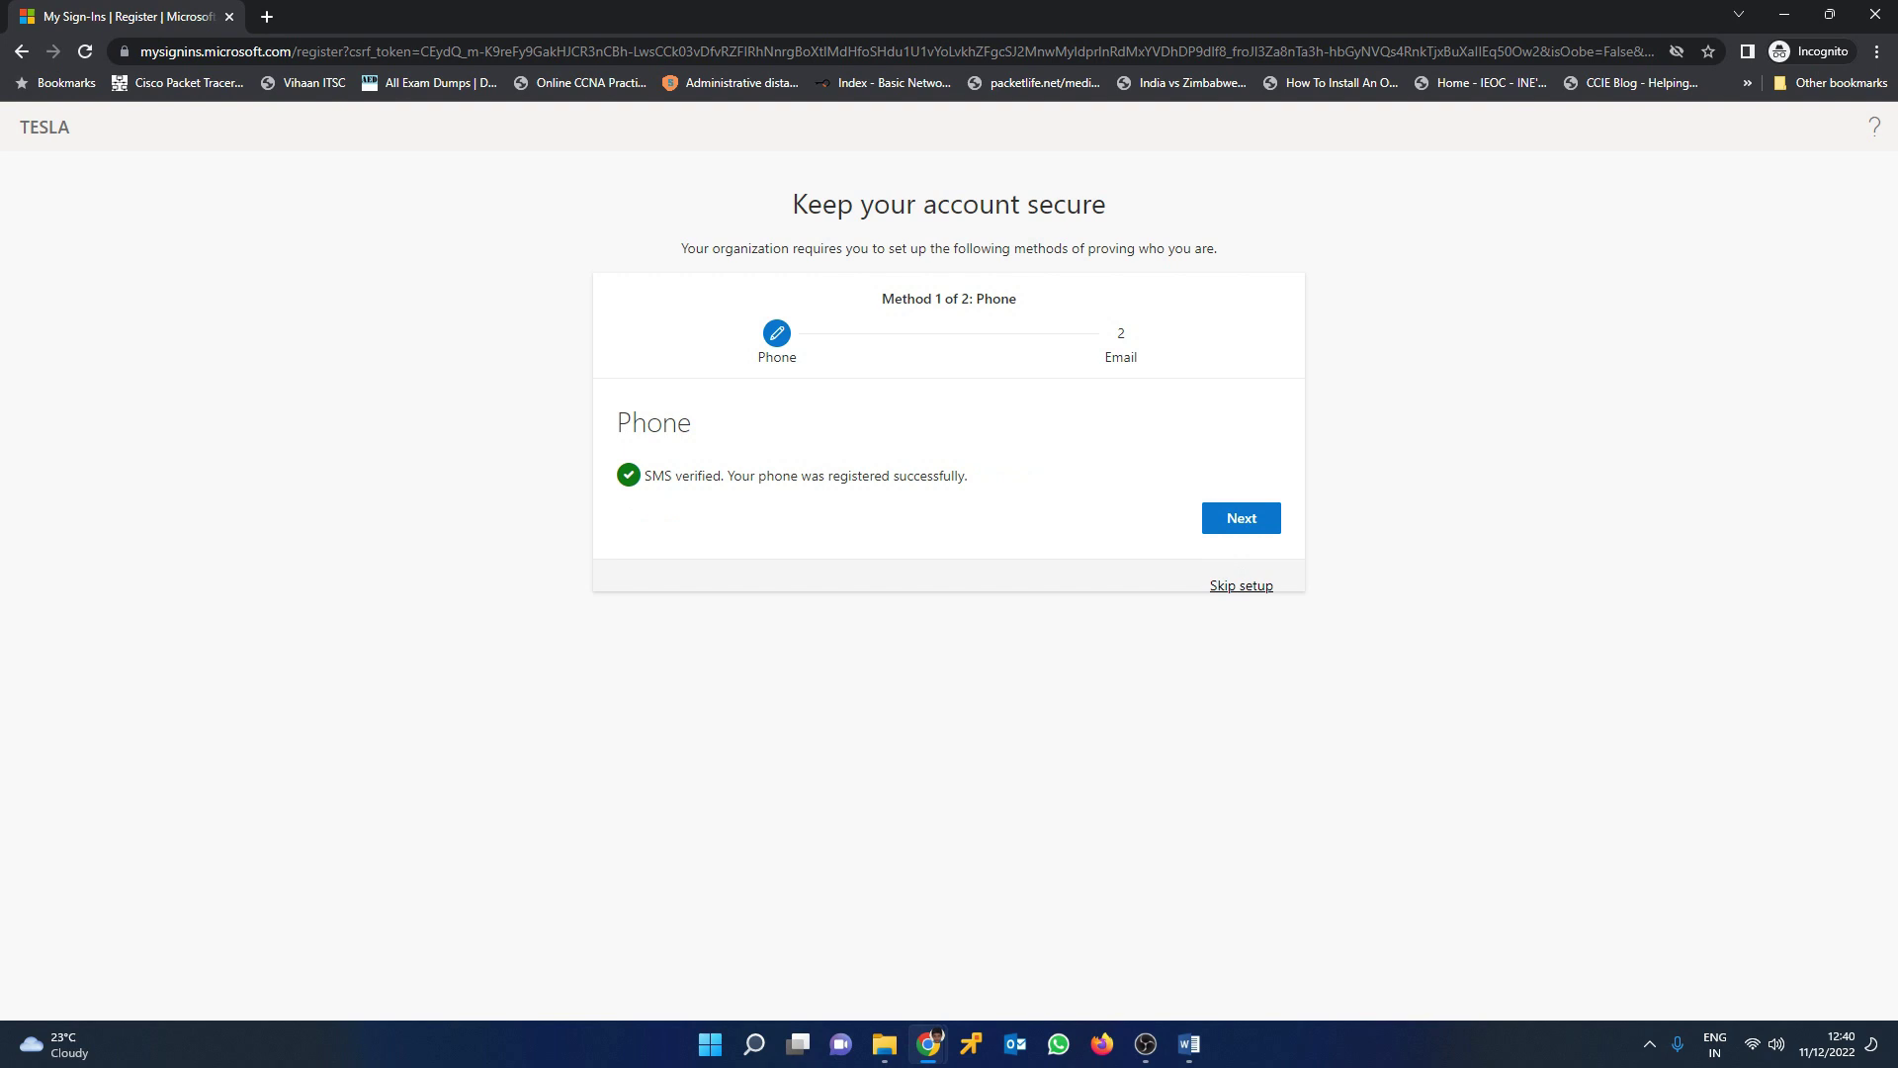
Step: Register Ammu's alternate email and confirm it with the emailed code to reach Success
{"action": "key", "text": "Return"}
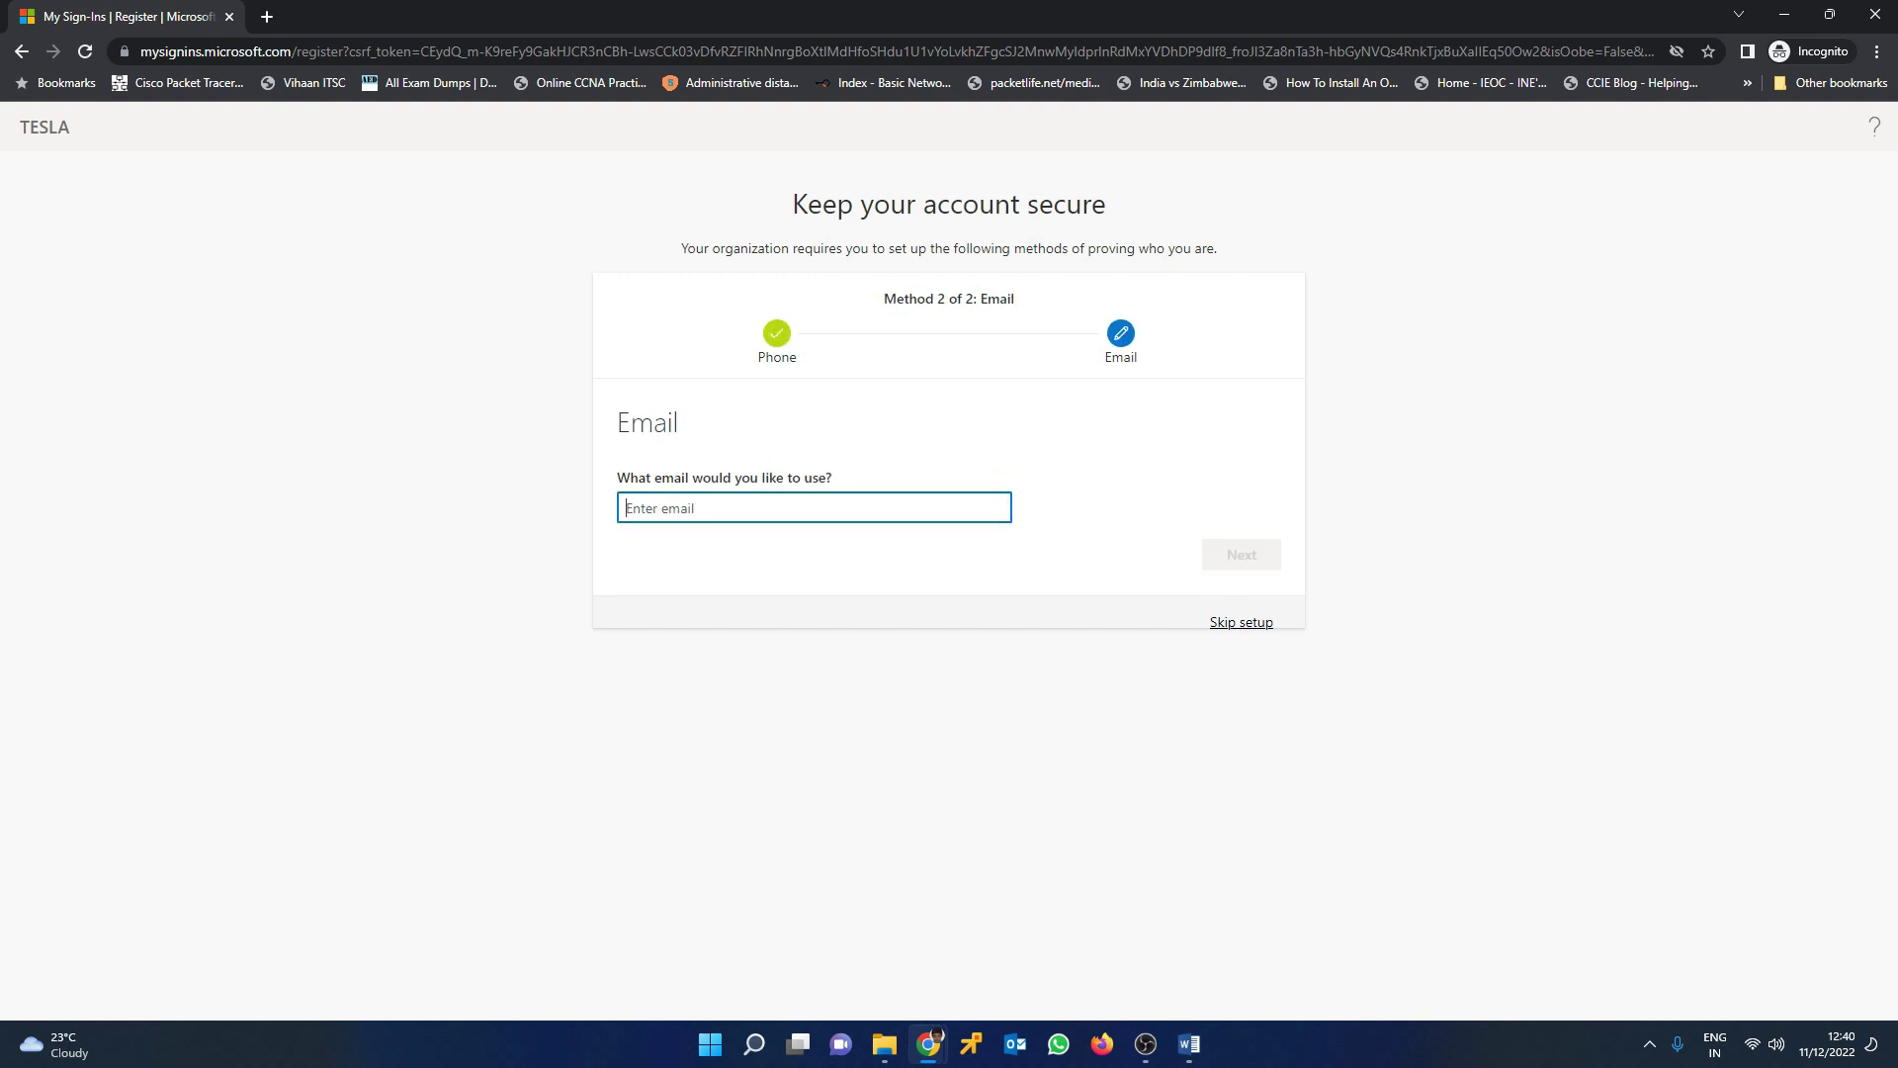
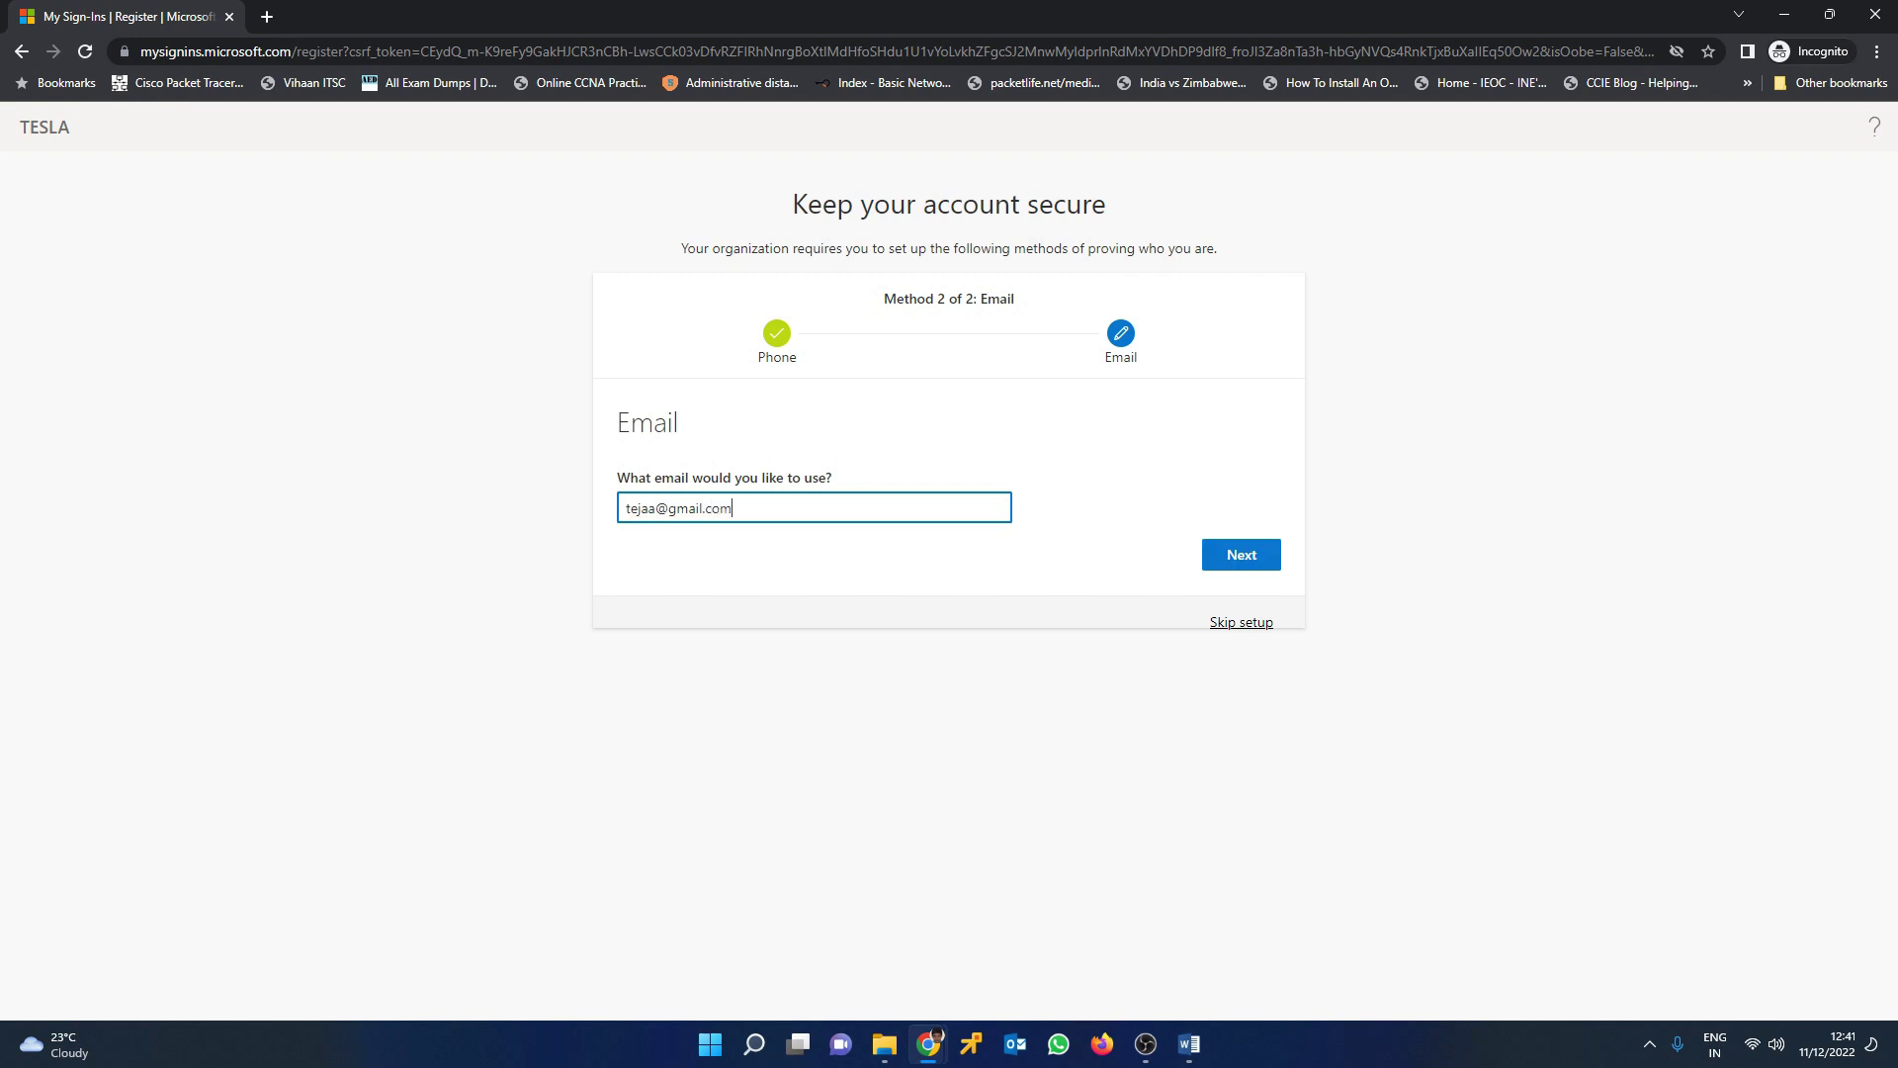
{"action": "key", "text": "Return"}
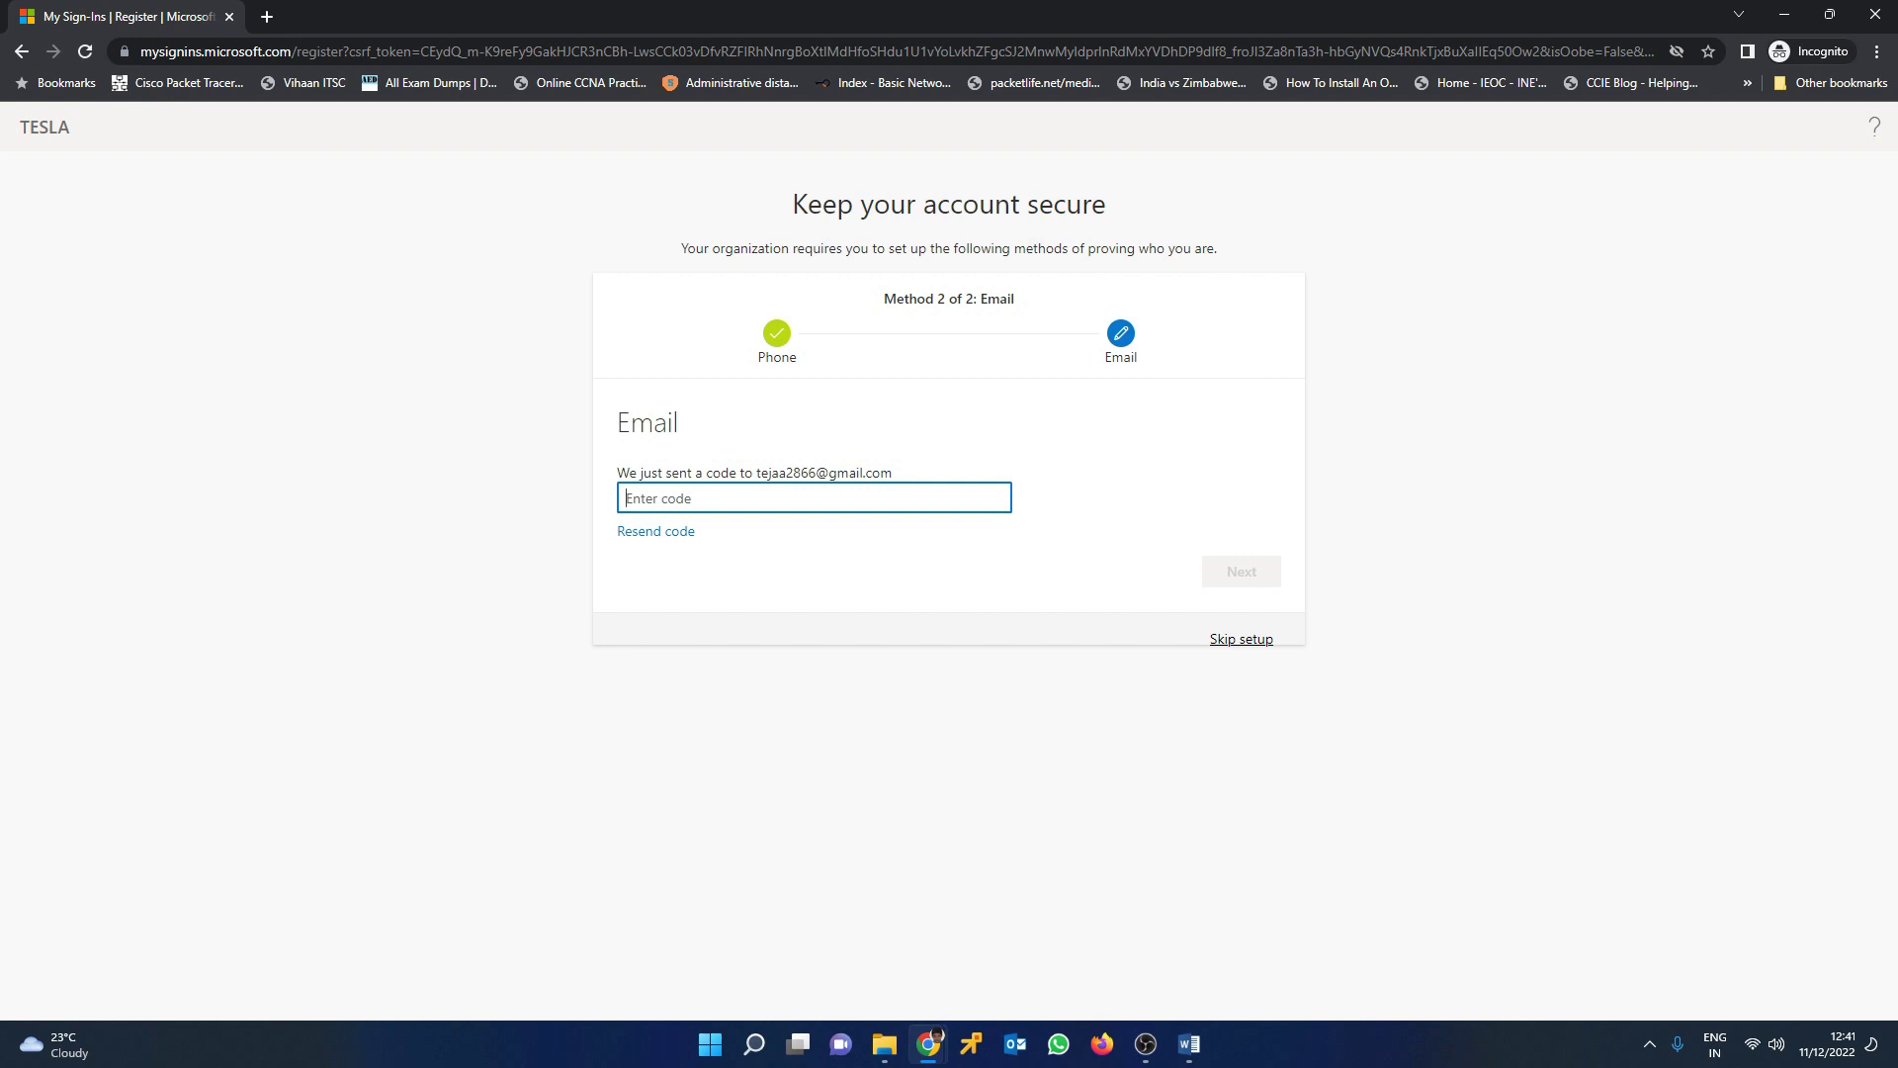
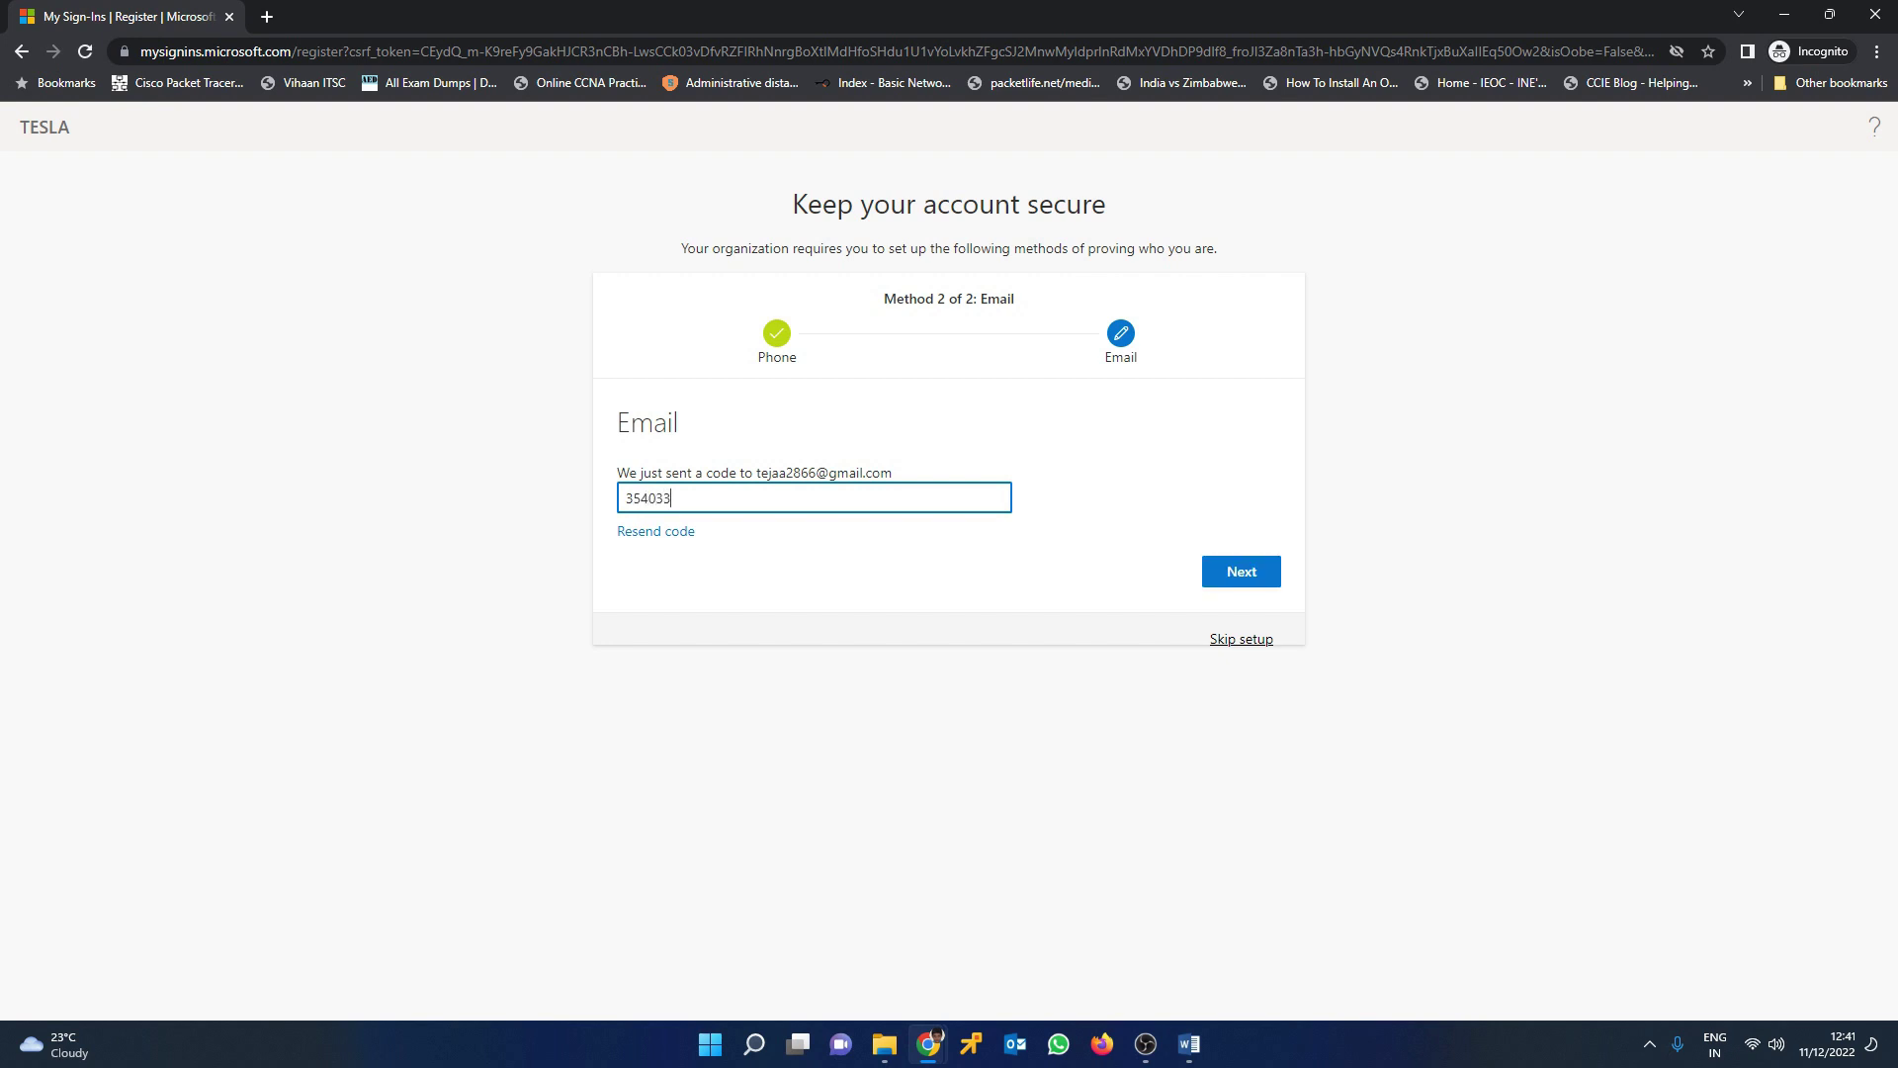
{"action": "key", "text": "Return"}
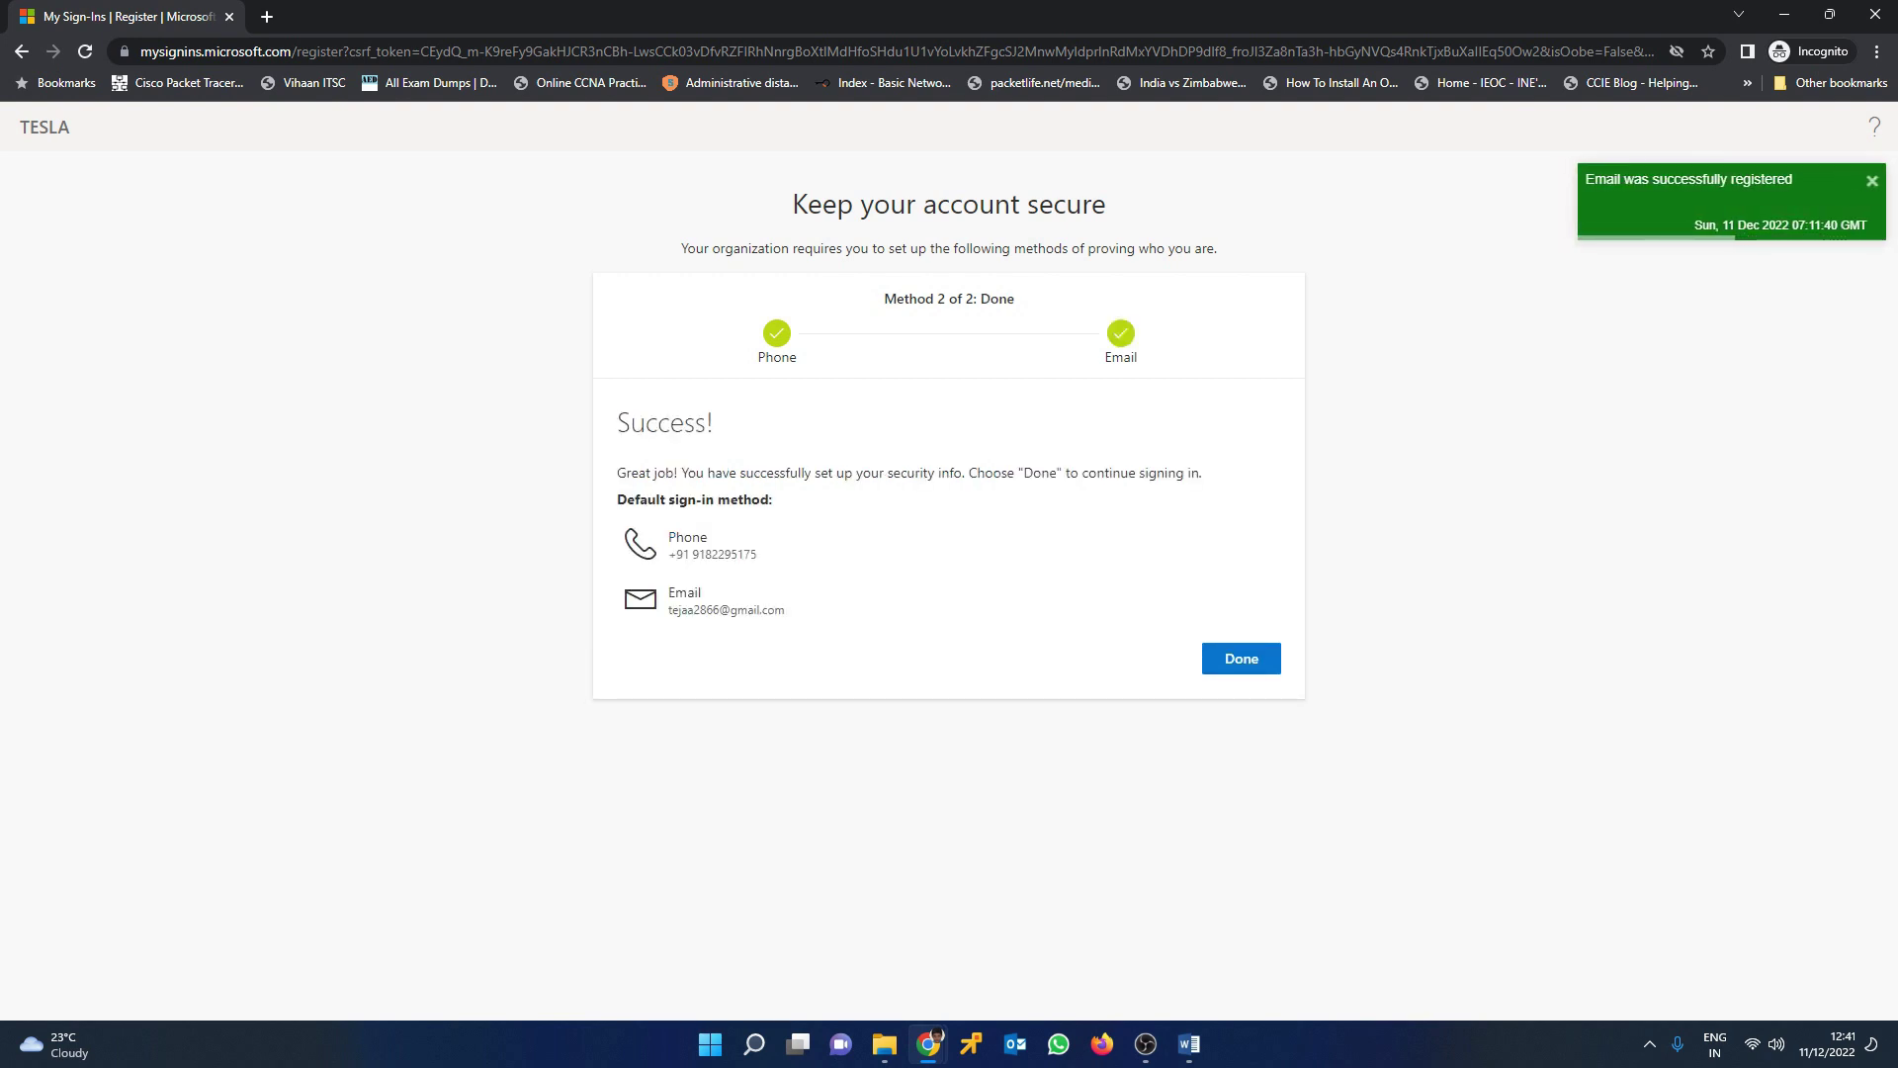
{"action": "left_click_drag", "start_coordinate": [887, 471], "coordinate": [1202, 473]}
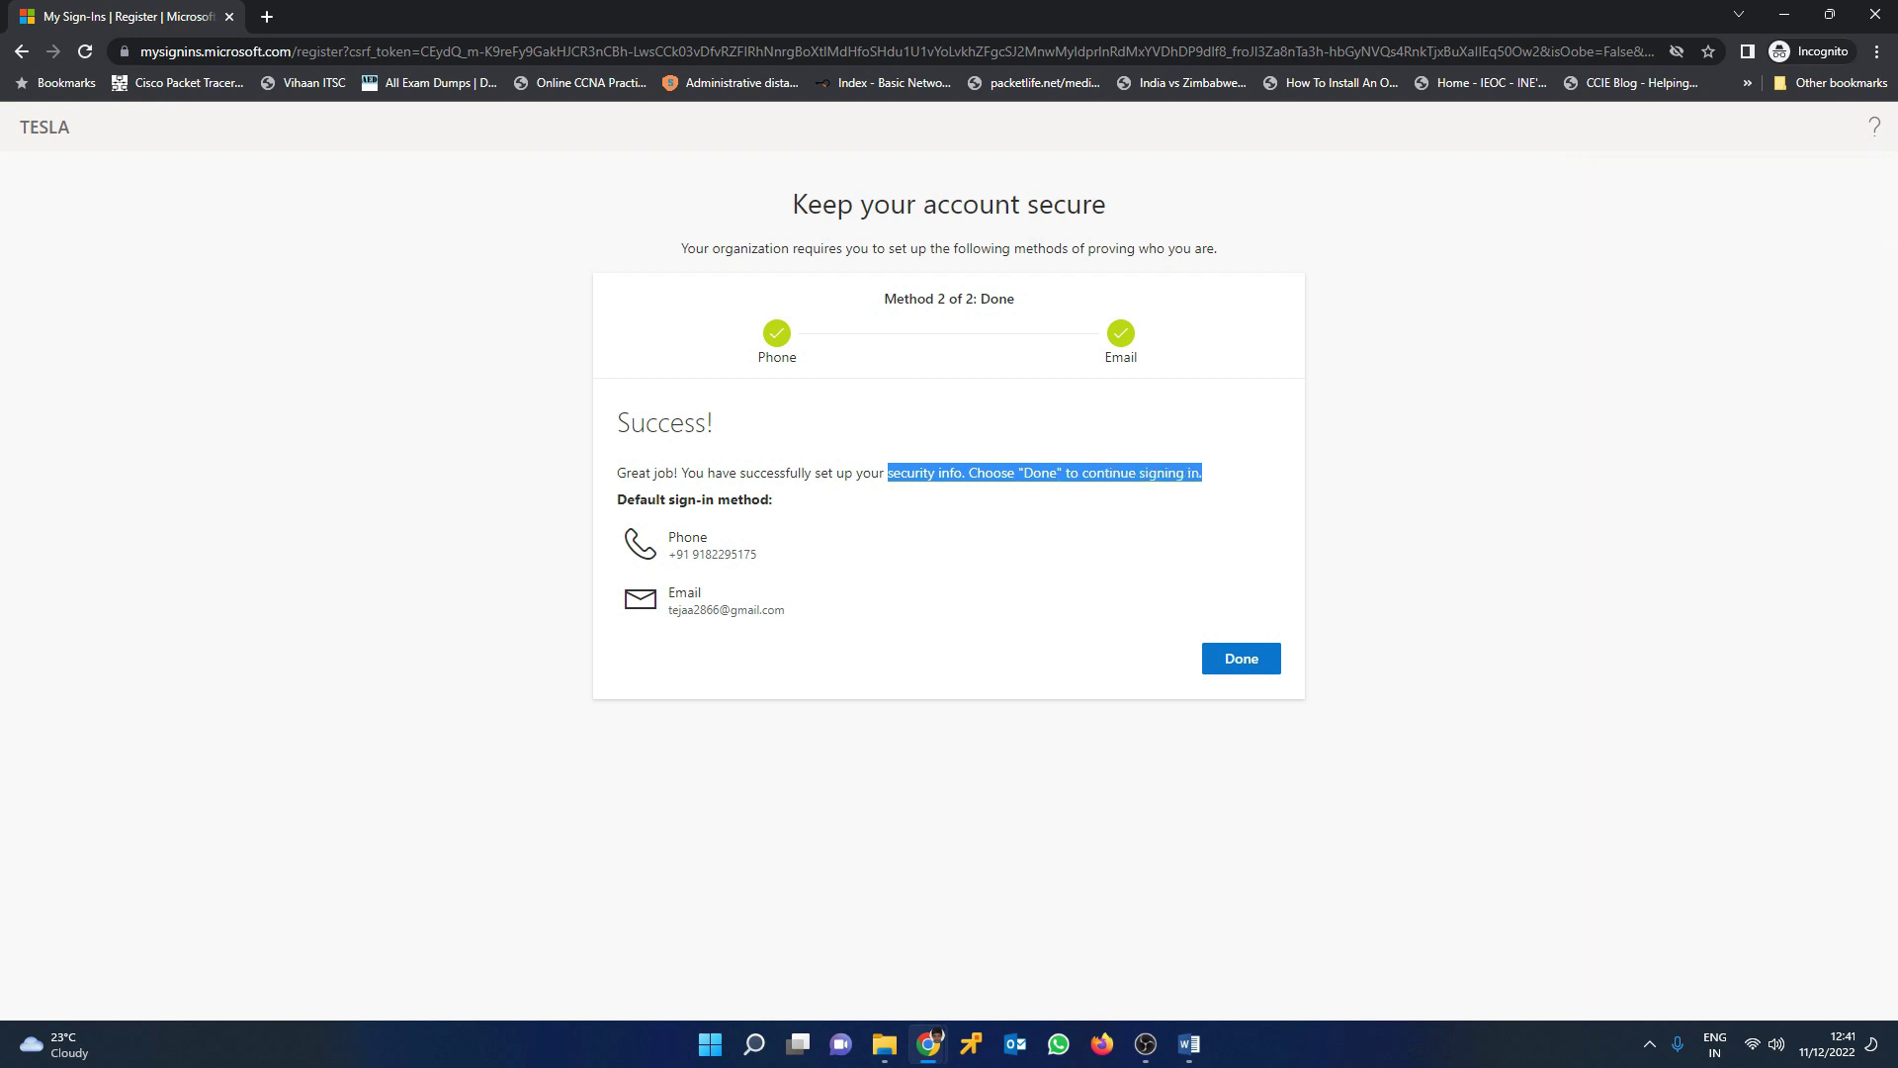
Step: Finish security setup, decline staying signed in, and dismiss the welcome tour
{"action": "left_click", "coordinate": [1241, 659]}
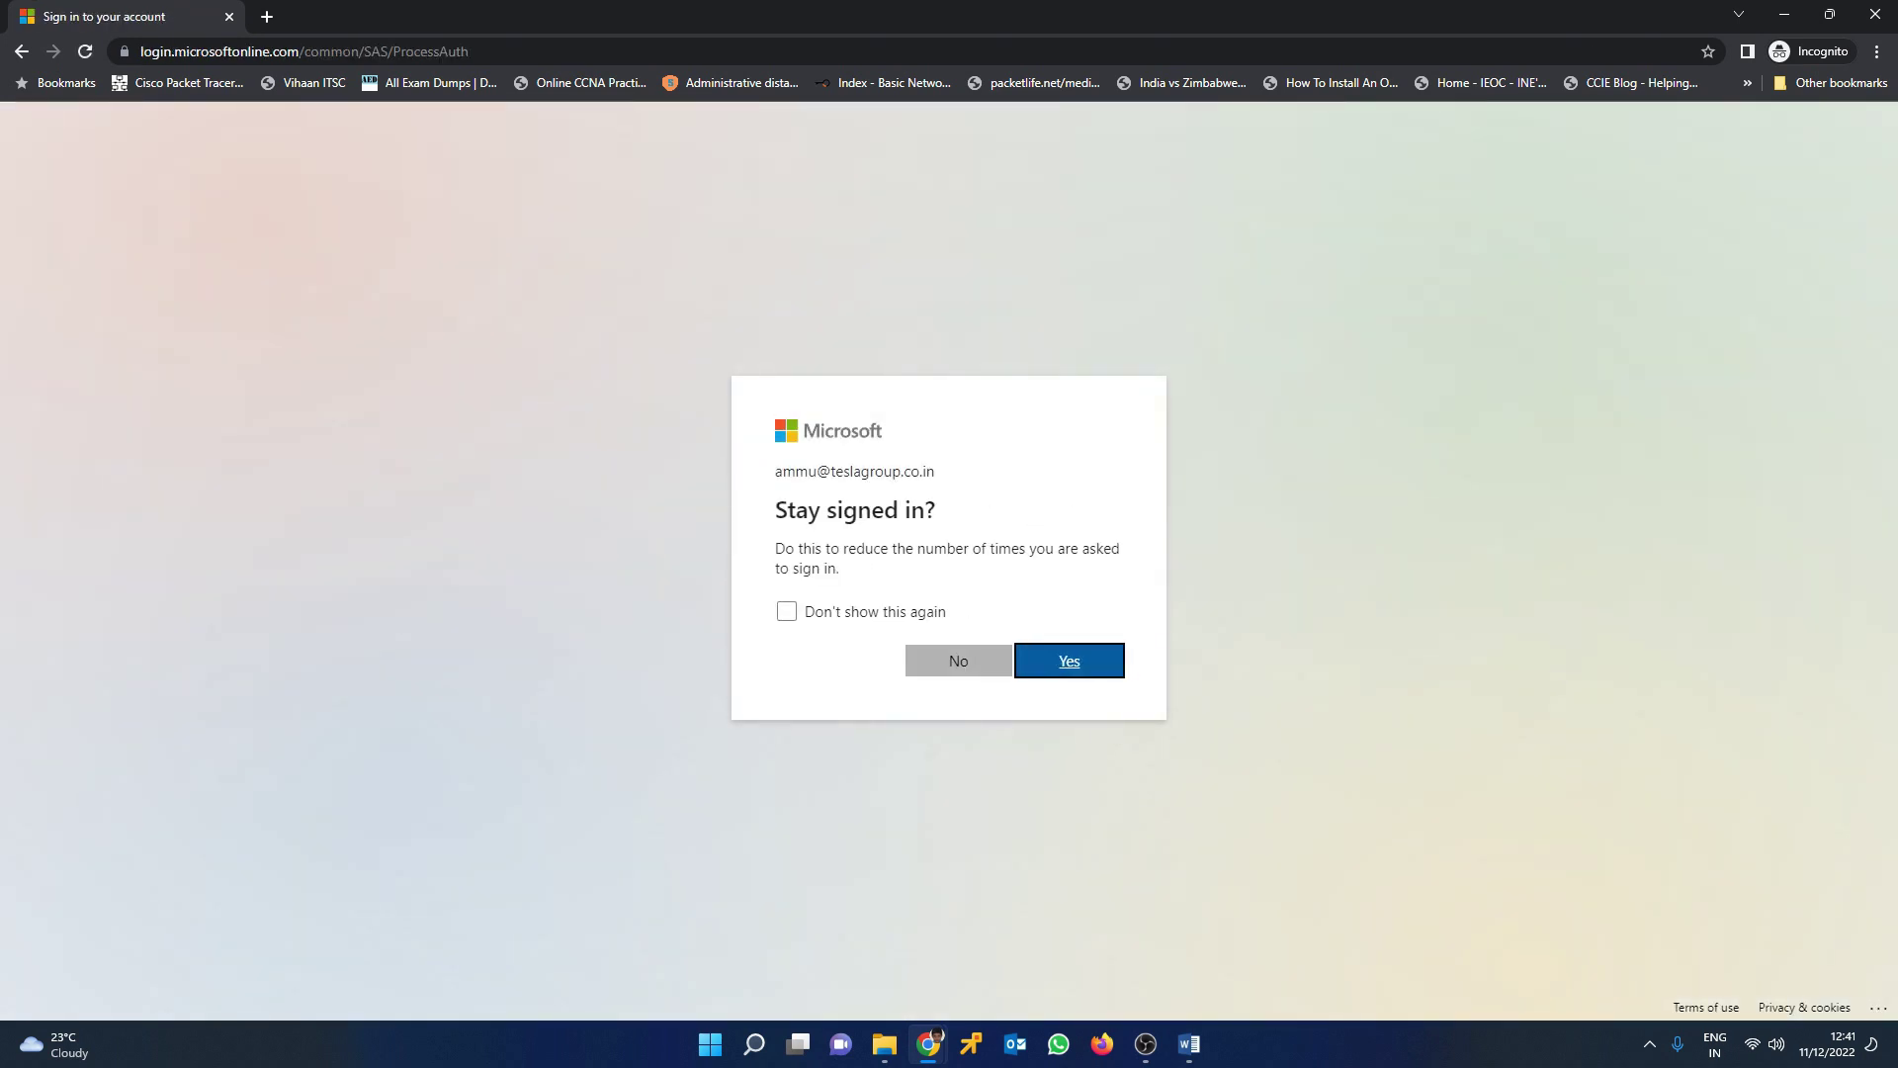
{"action": "left_click", "coordinate": [959, 660]}
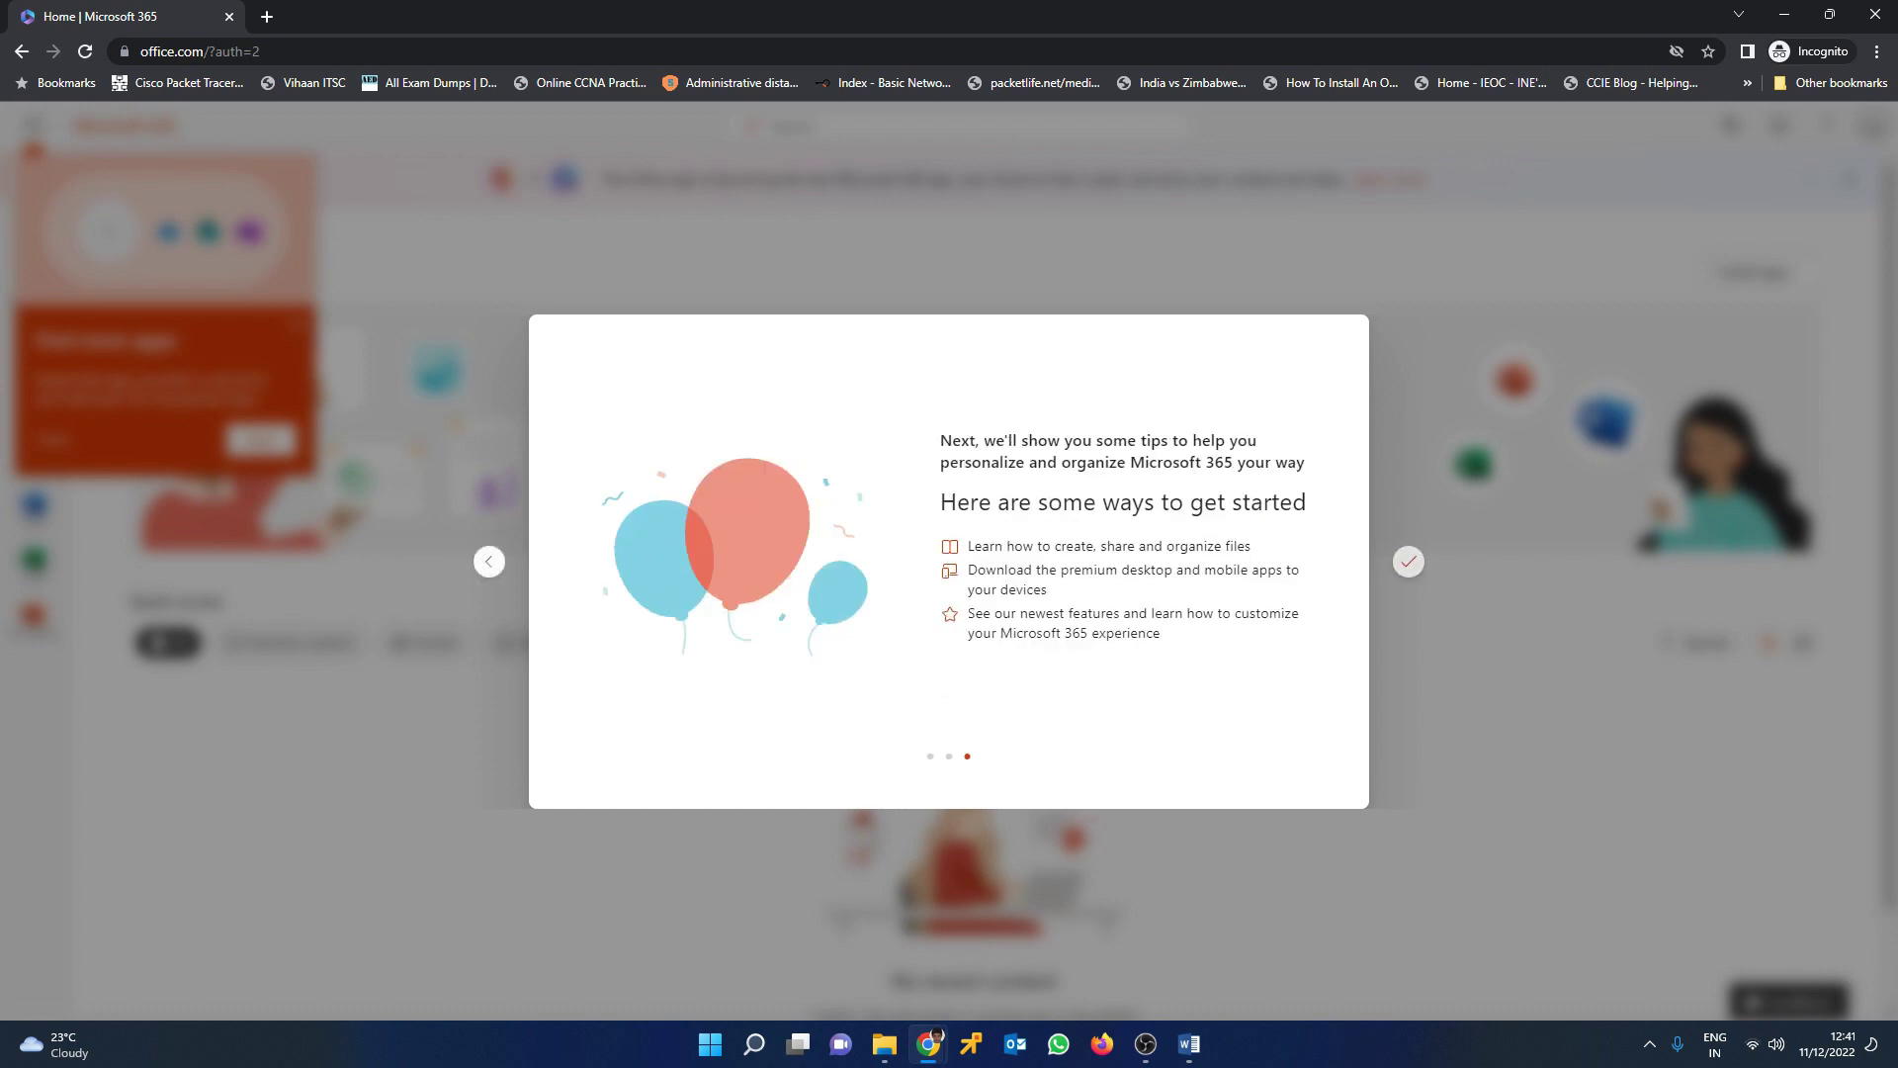
{"action": "left_click", "coordinate": [1409, 561]}
{"action": "key", "text": "Escape"}
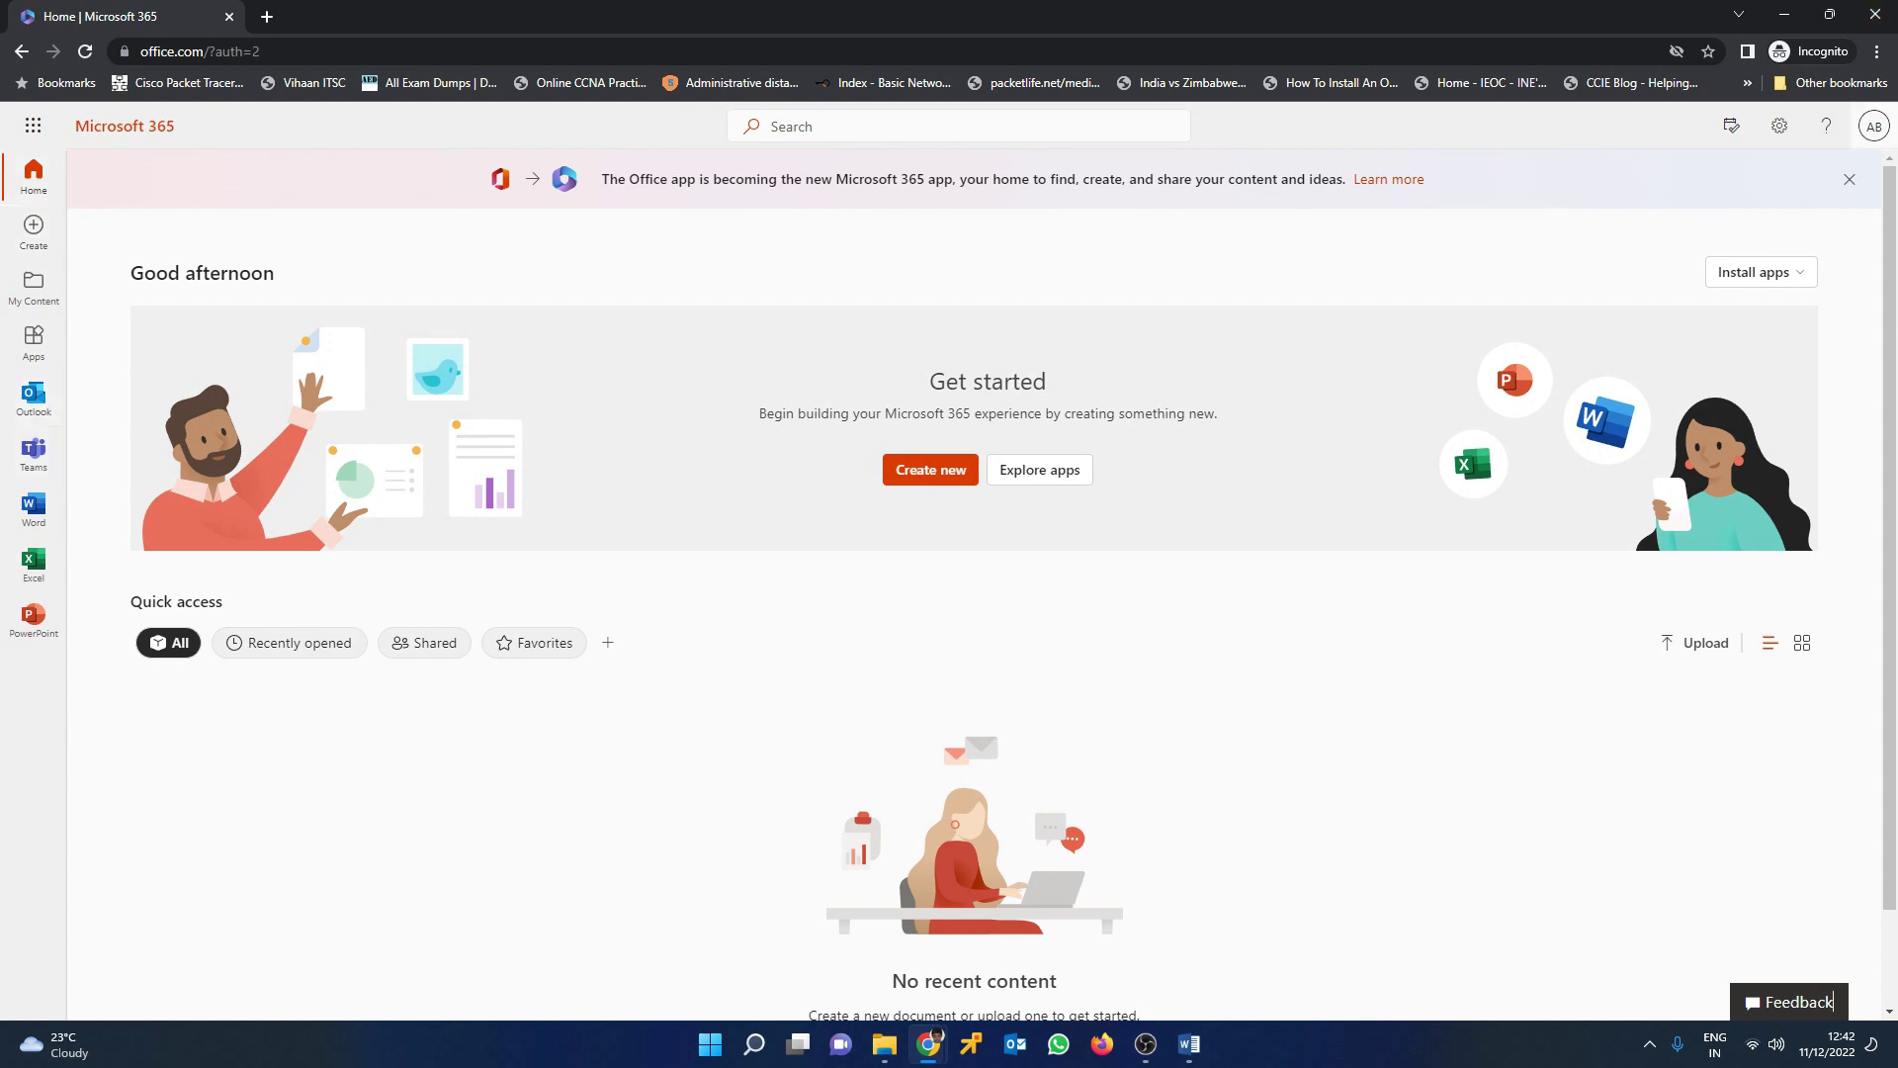
{"action": "left_click", "coordinate": [1872, 127]}
{"action": "left_click_drag", "start_coordinate": [1708, 254], "coordinate": [1845, 254]}
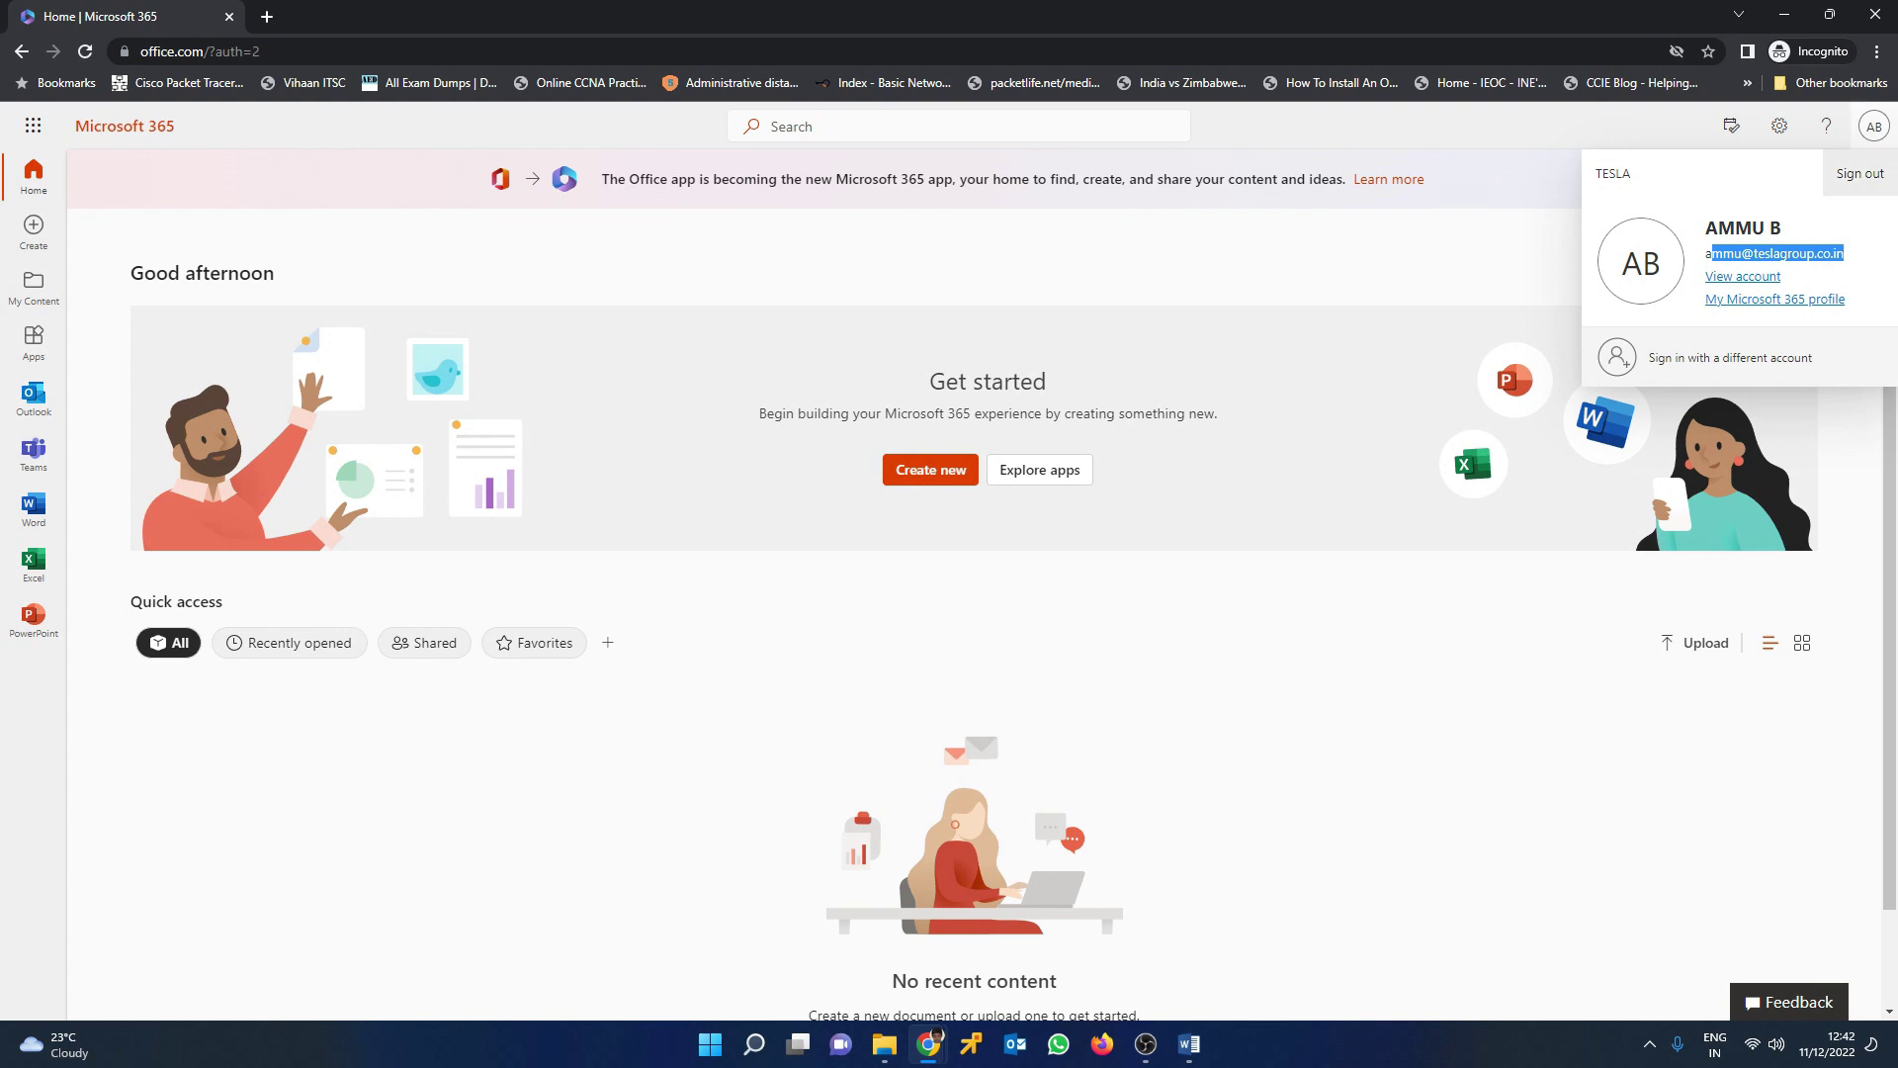
{"action": "left_click", "coordinate": [1860, 174]}
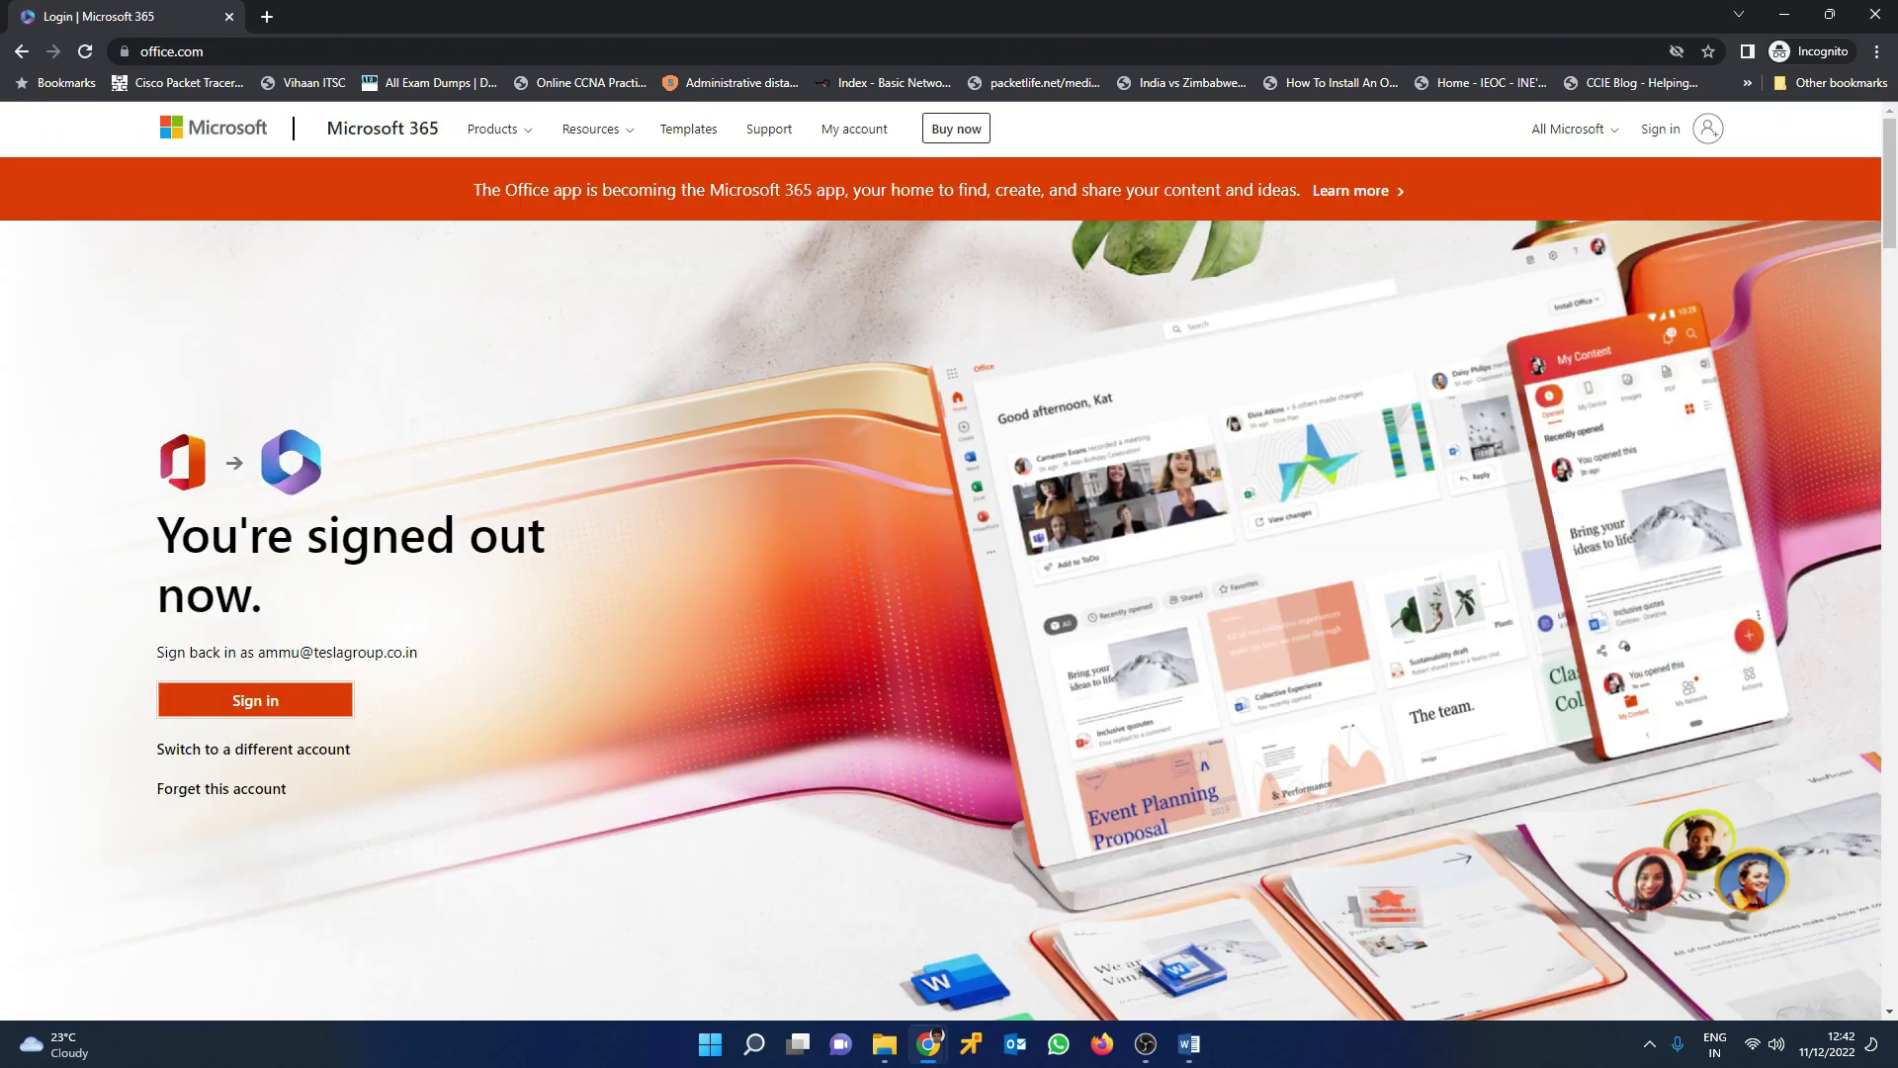
{"action": "left_click", "coordinate": [256, 700]}
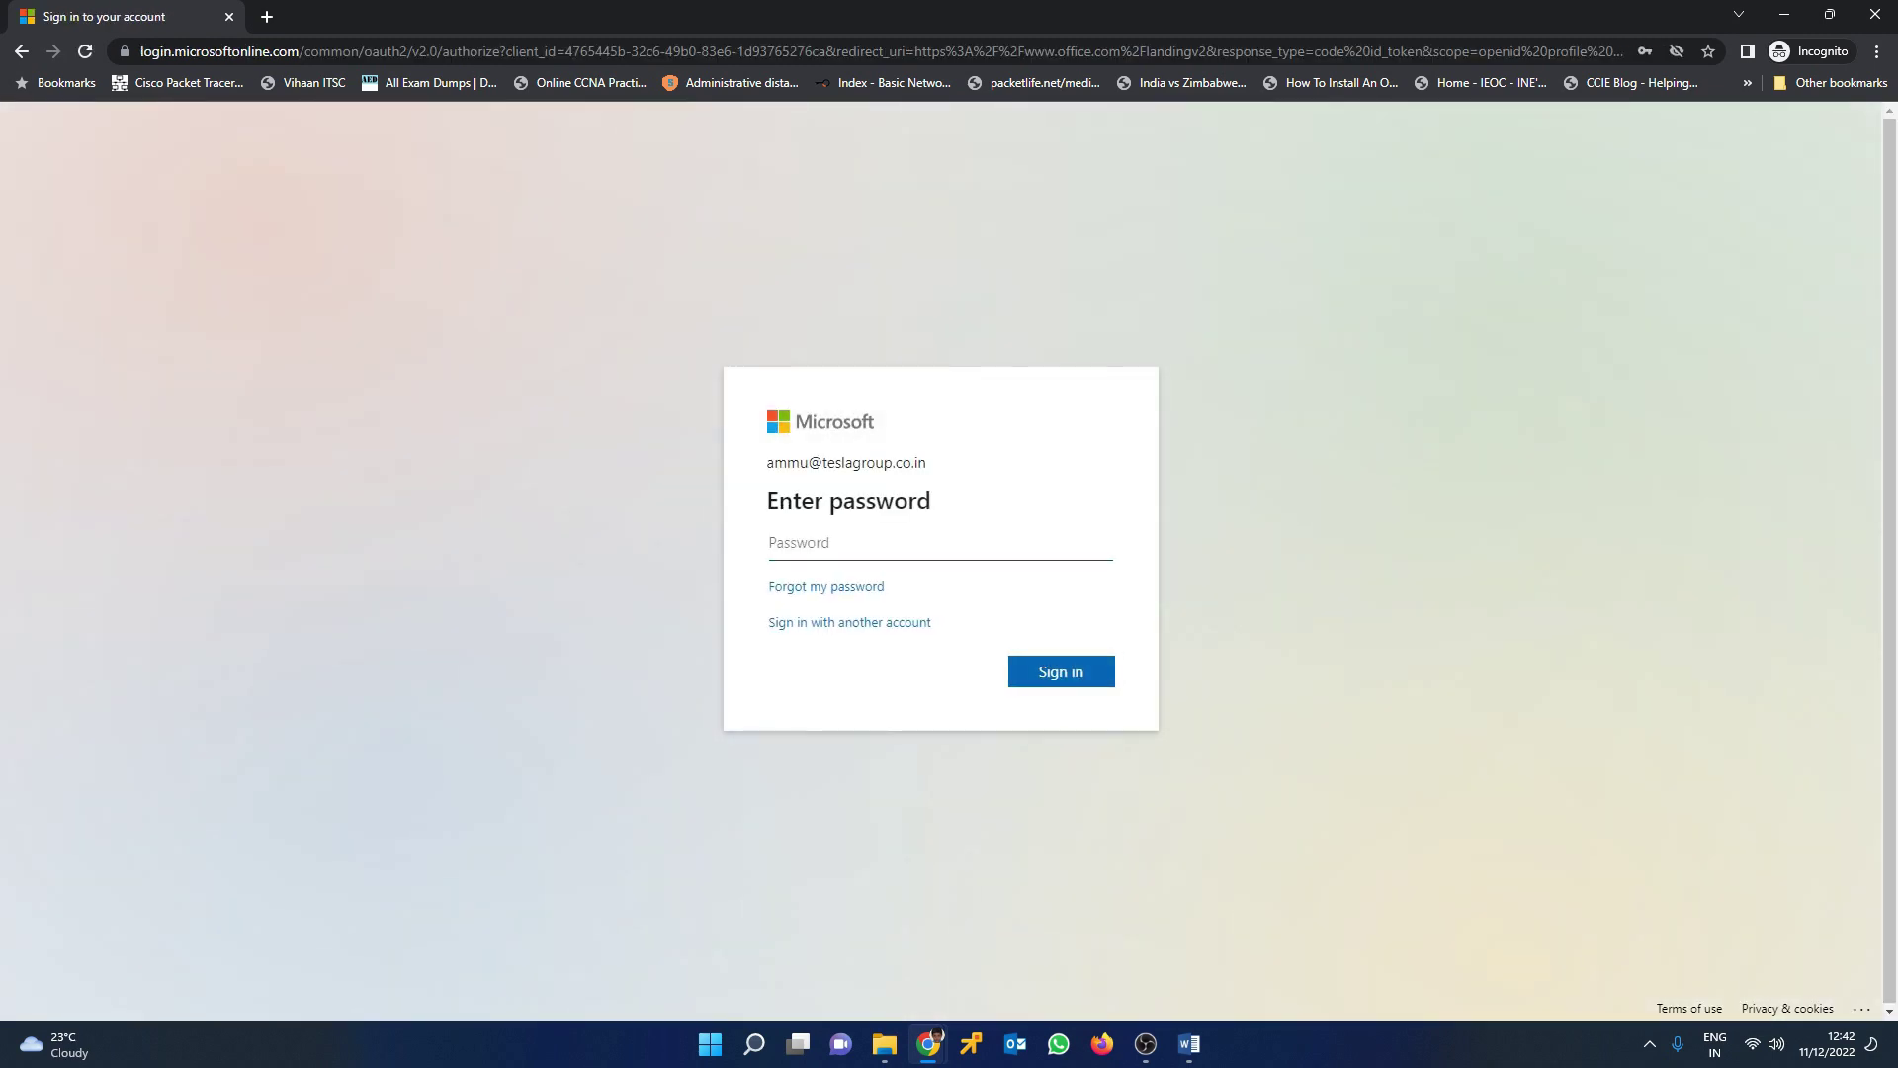
Step: Start the forgotten-password reset and submit Ammu's username with the captcha characters
{"action": "left_click", "coordinate": [826, 587]}
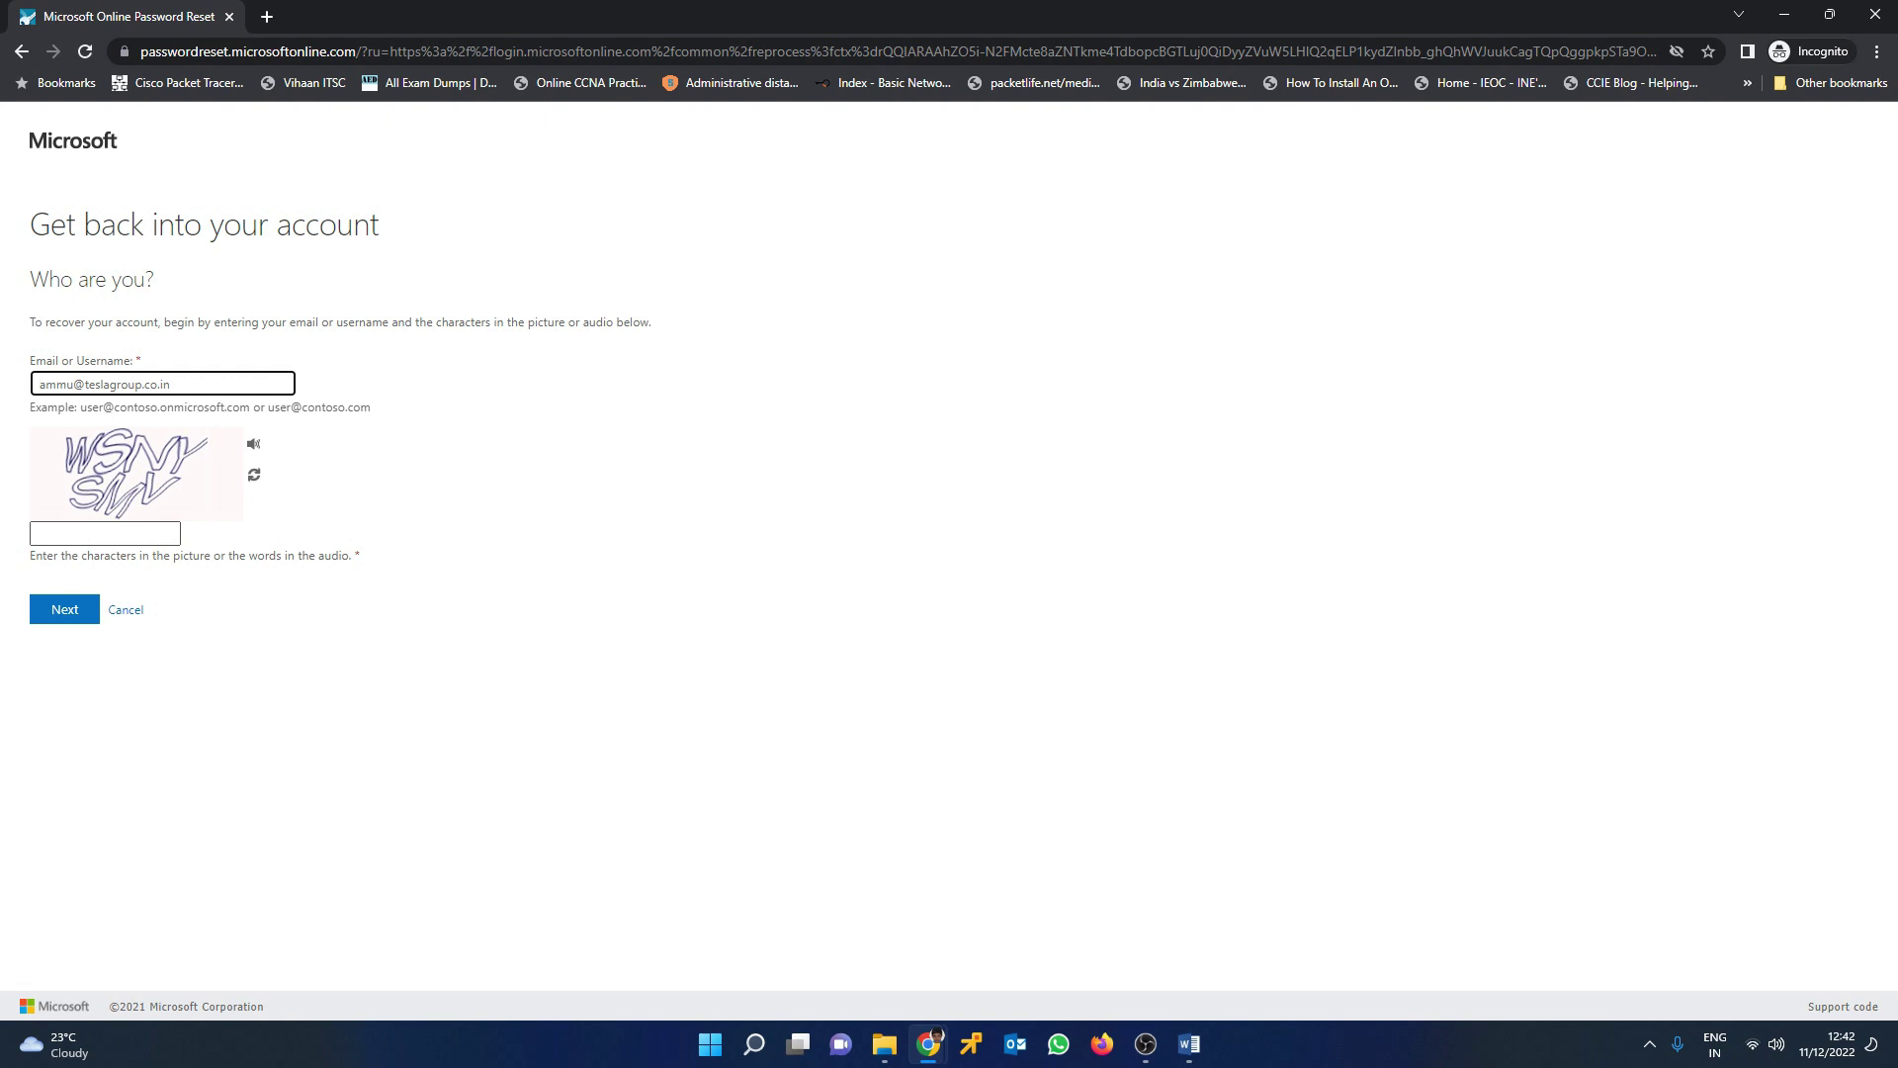
{"action": "key", "text": "Tab"}
{"action": "type", "text": "WS"}
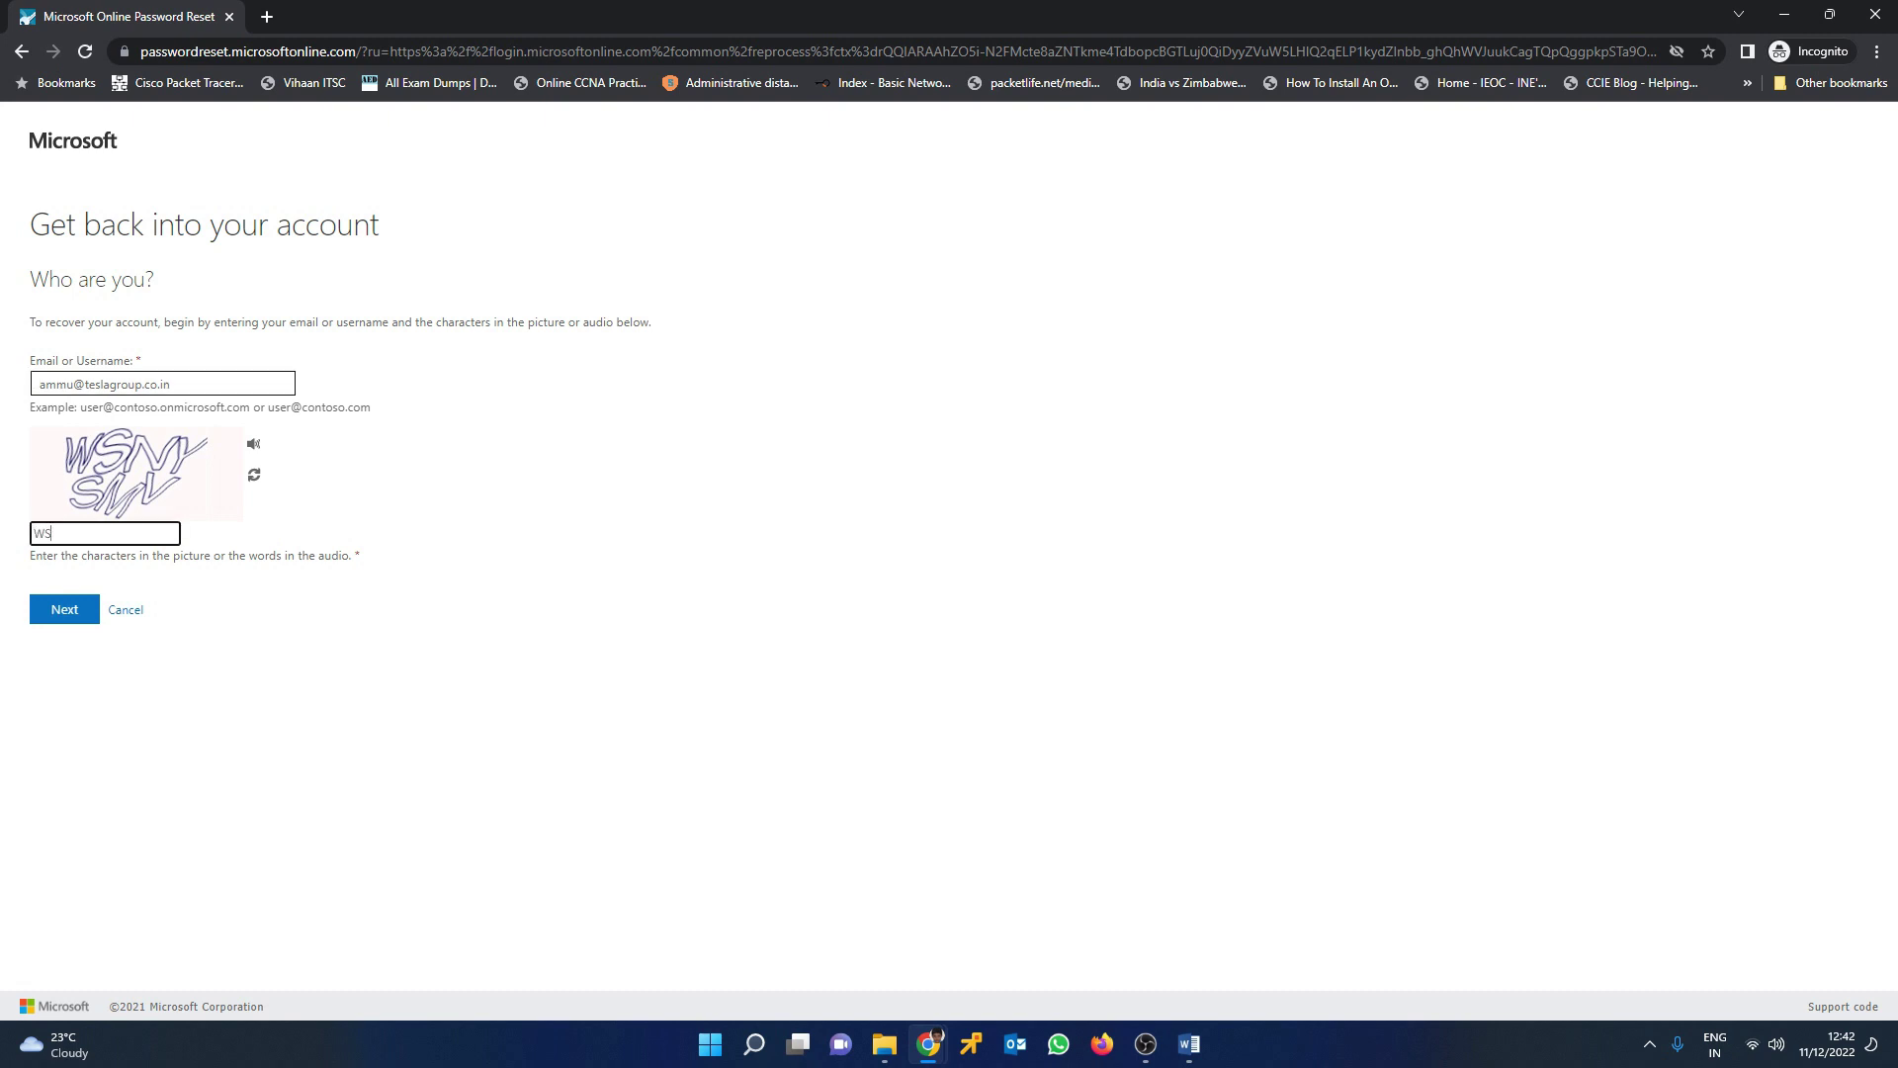
{"action": "type", "text": "NYS"}
{"action": "type", "text": "MV"}
{"action": "key", "text": "Return"}
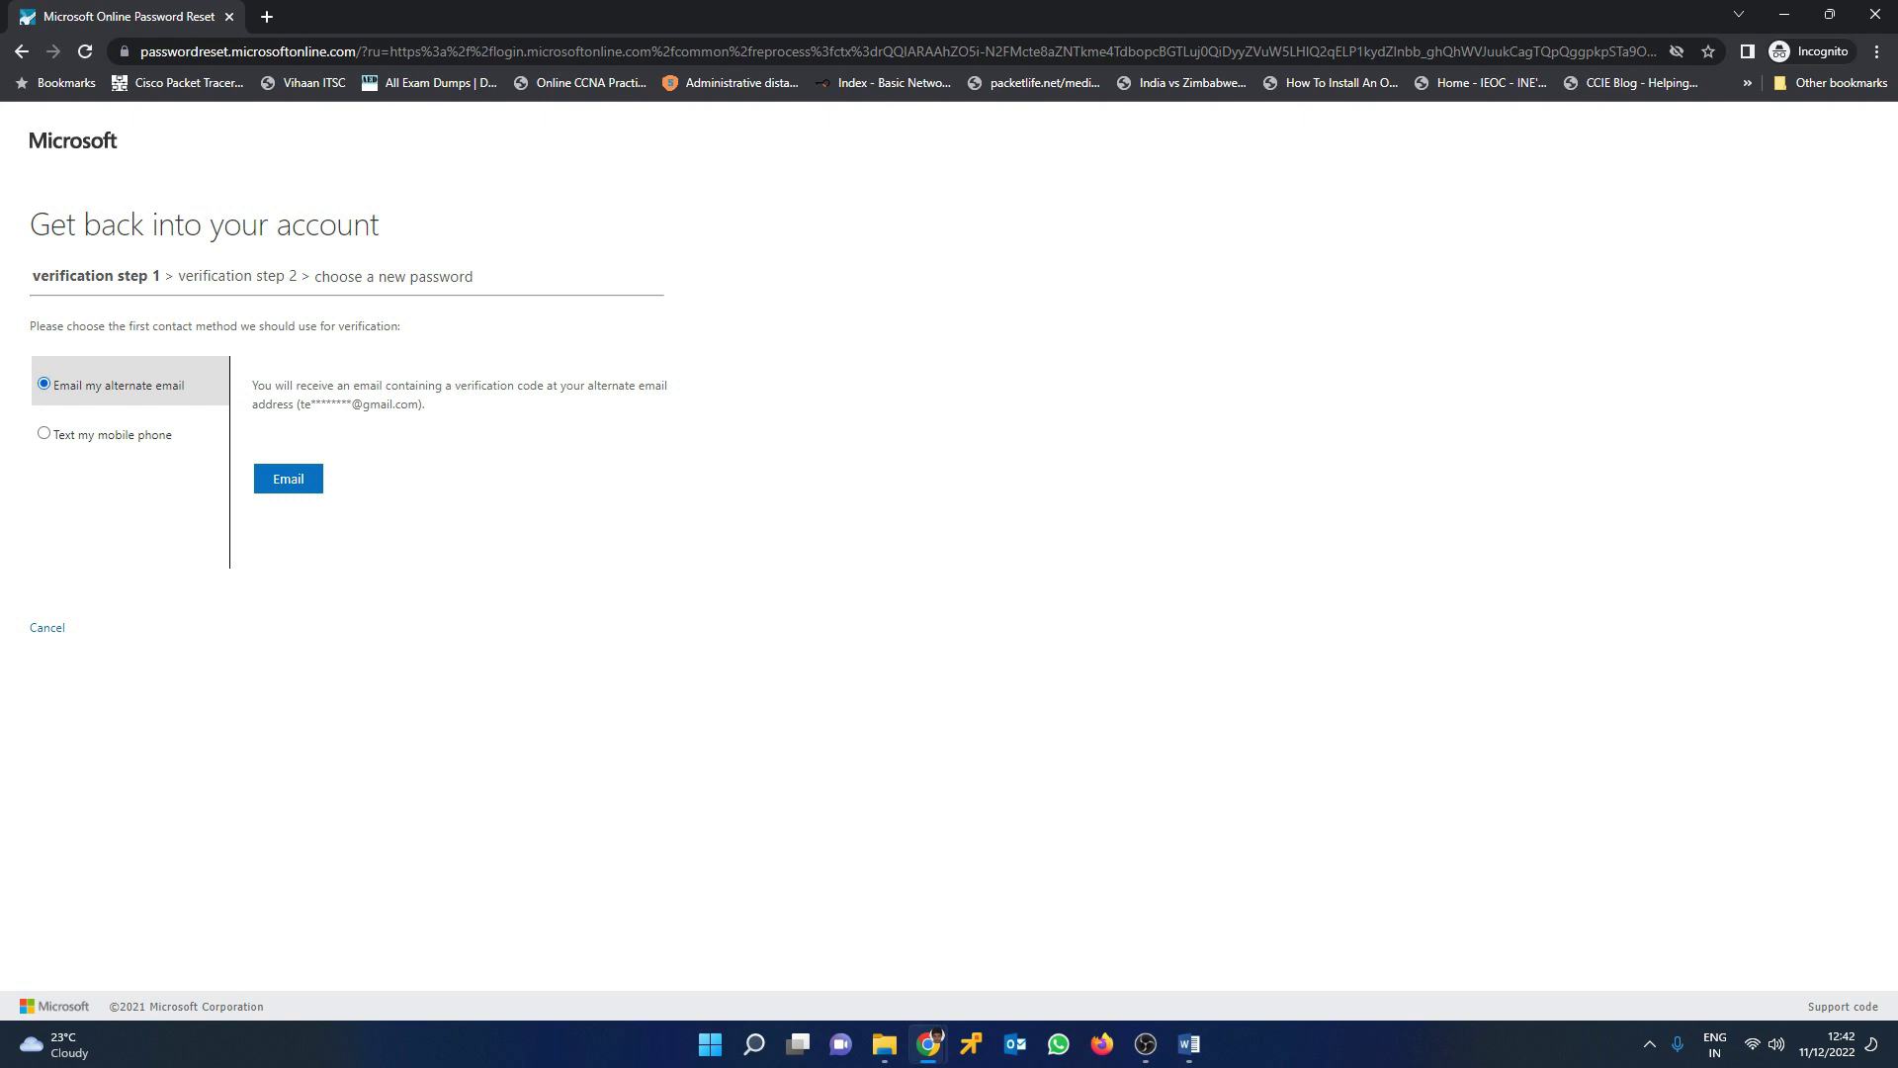
Step: Verify by text message: enter Ammu's mobile number, then submit the texted code
{"action": "left_click", "coordinate": [106, 434]}
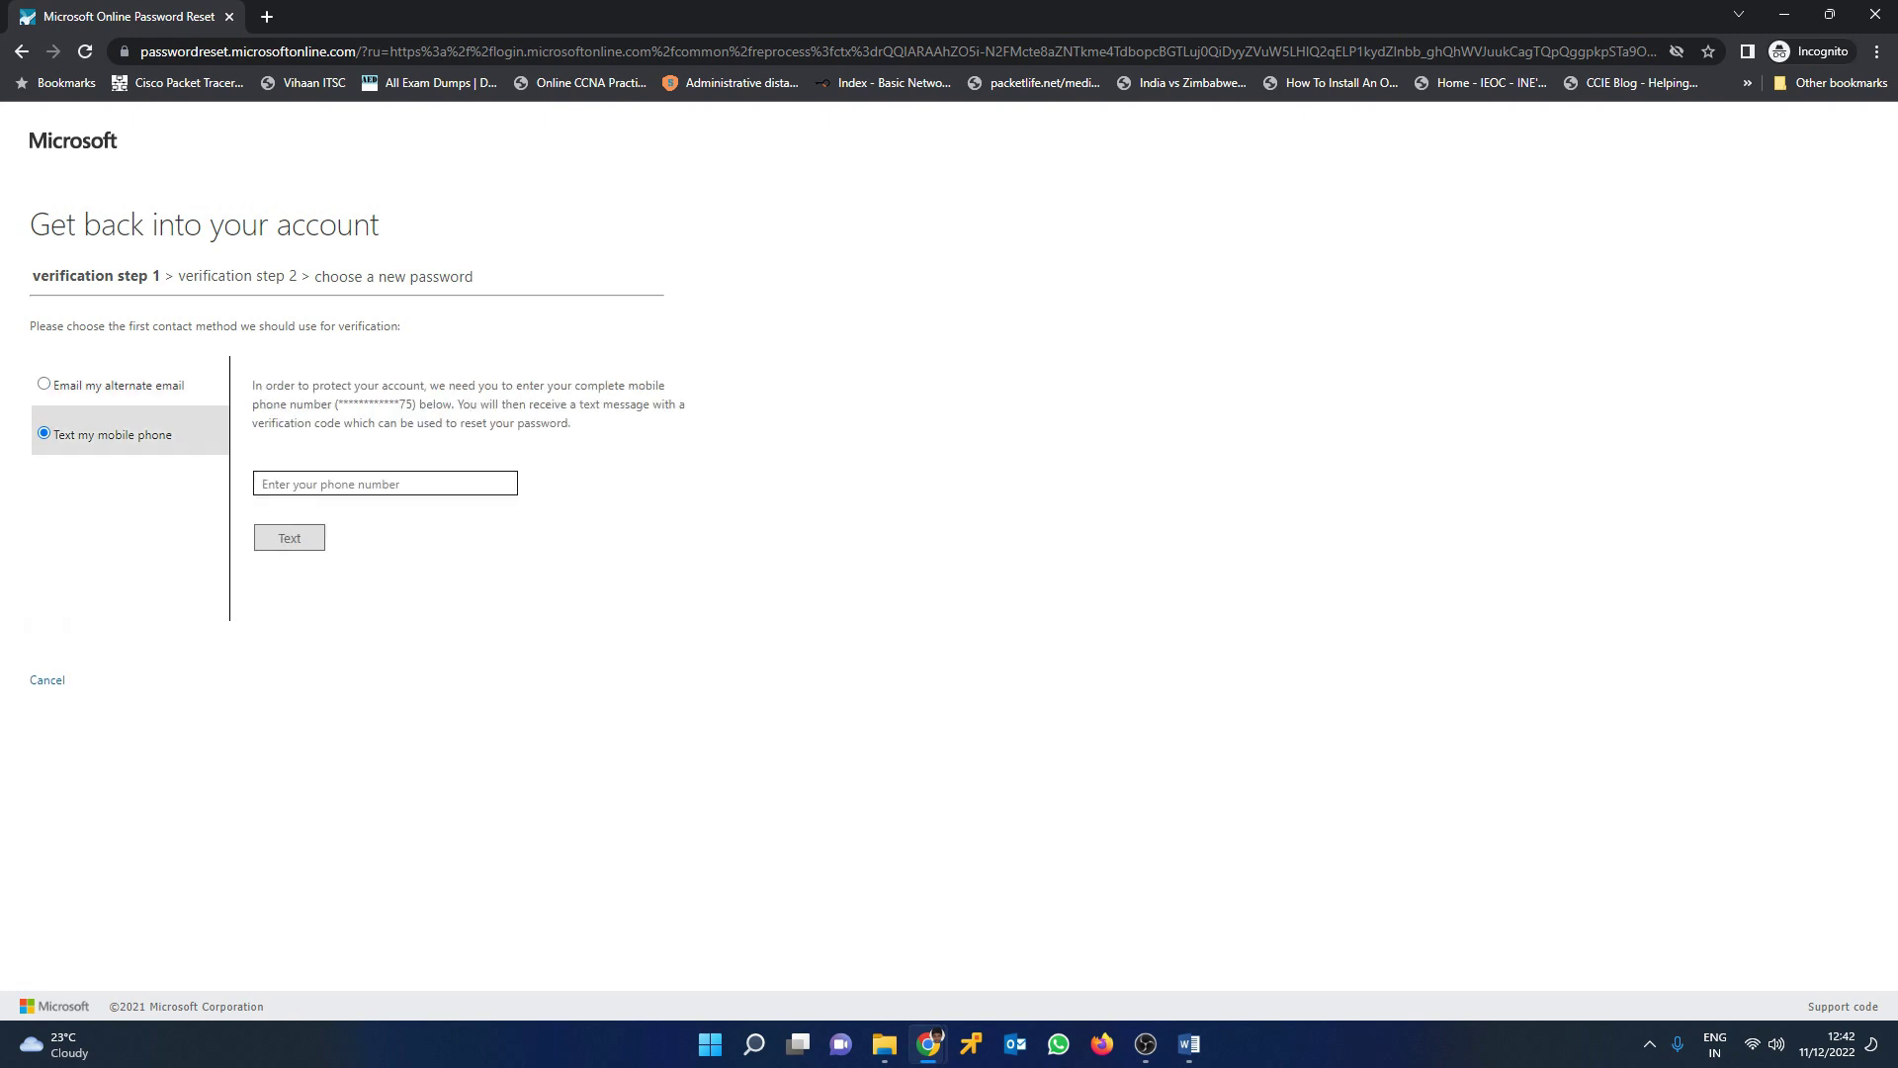
{"action": "key", "text": "Tab"}
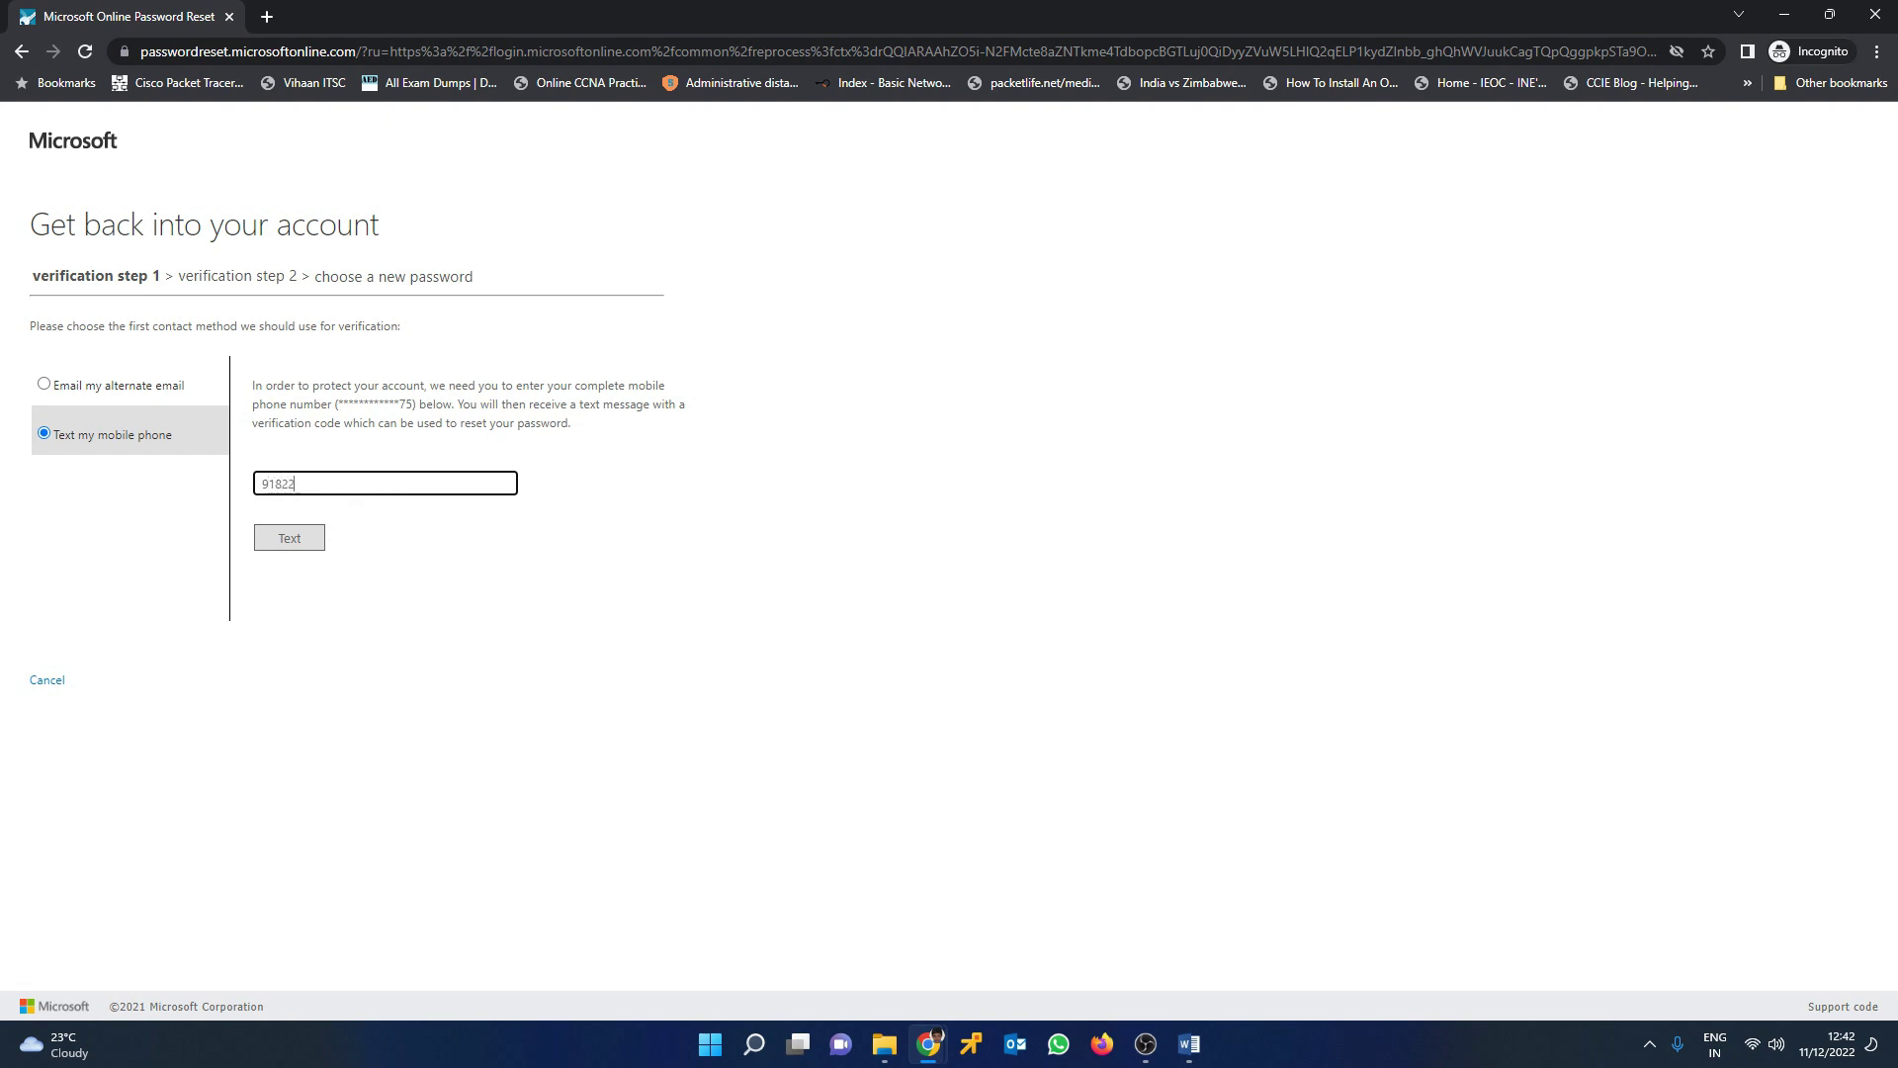
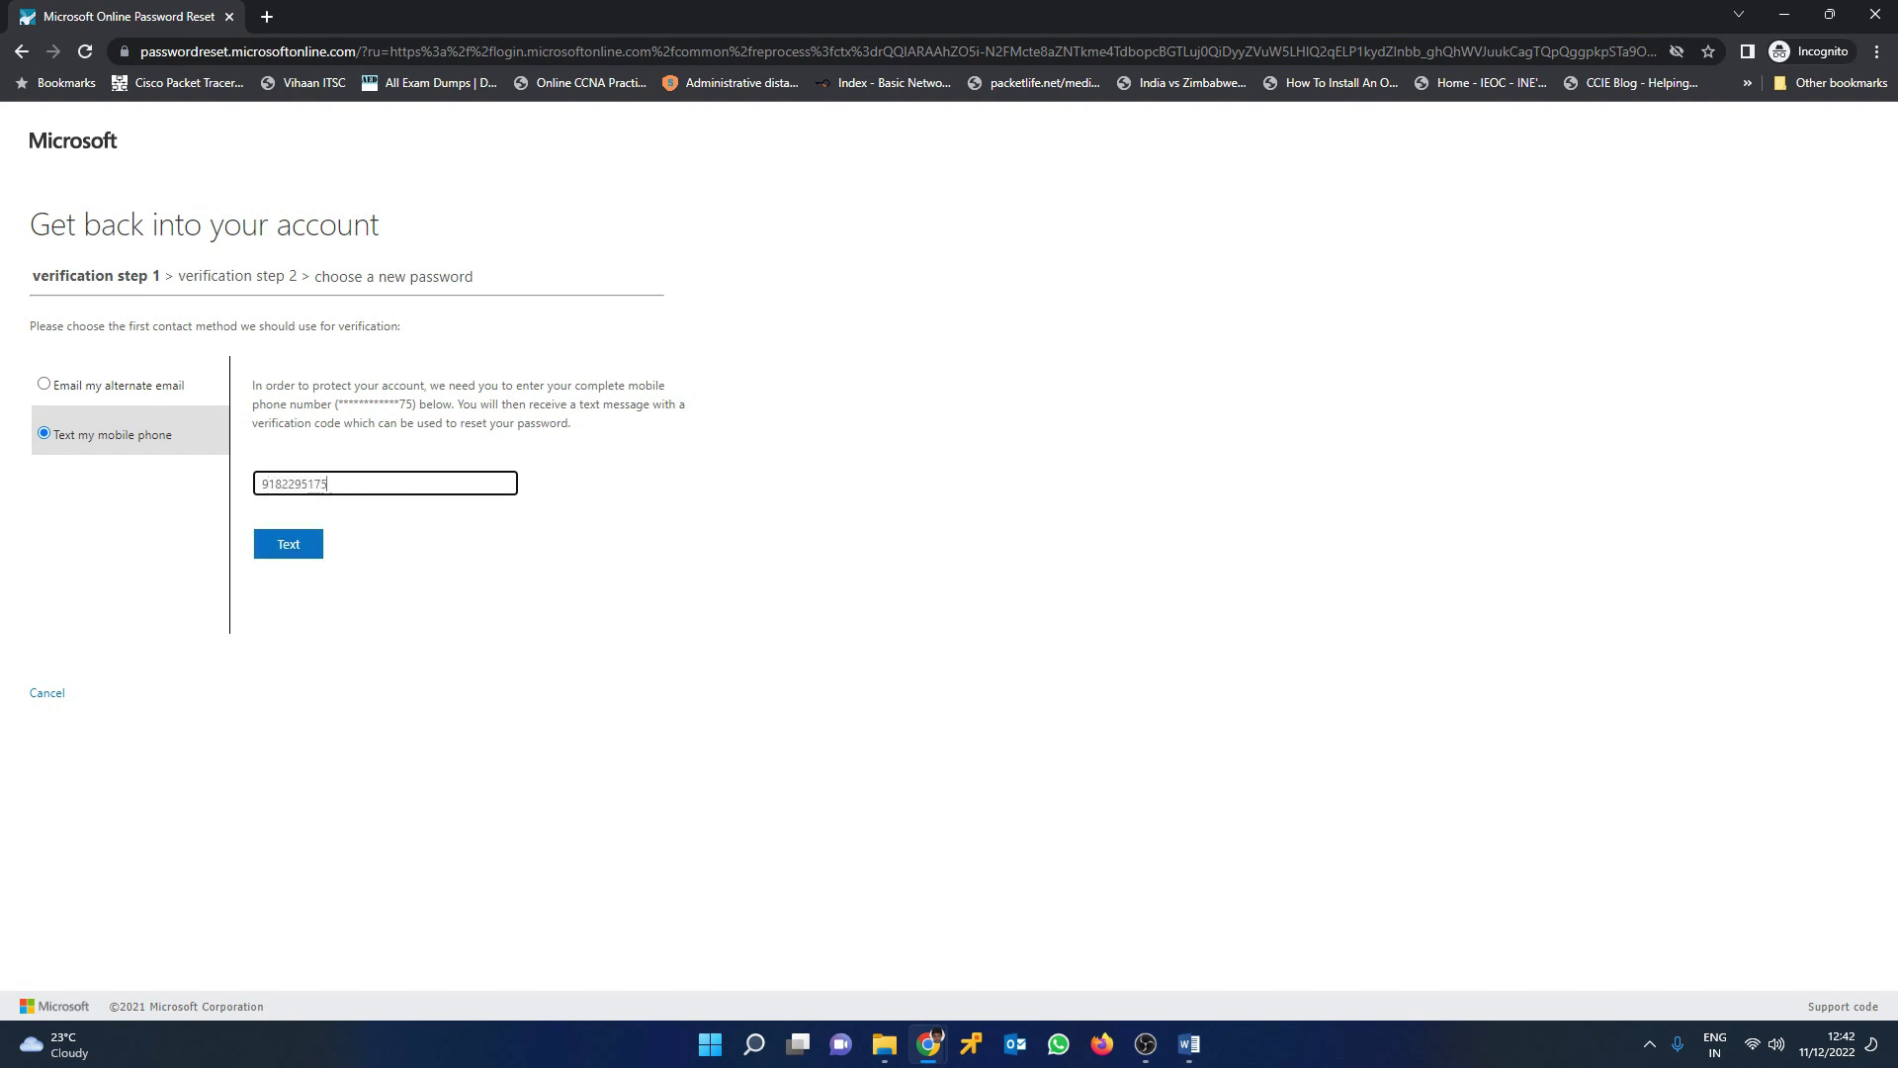
{"action": "key", "text": "Return"}
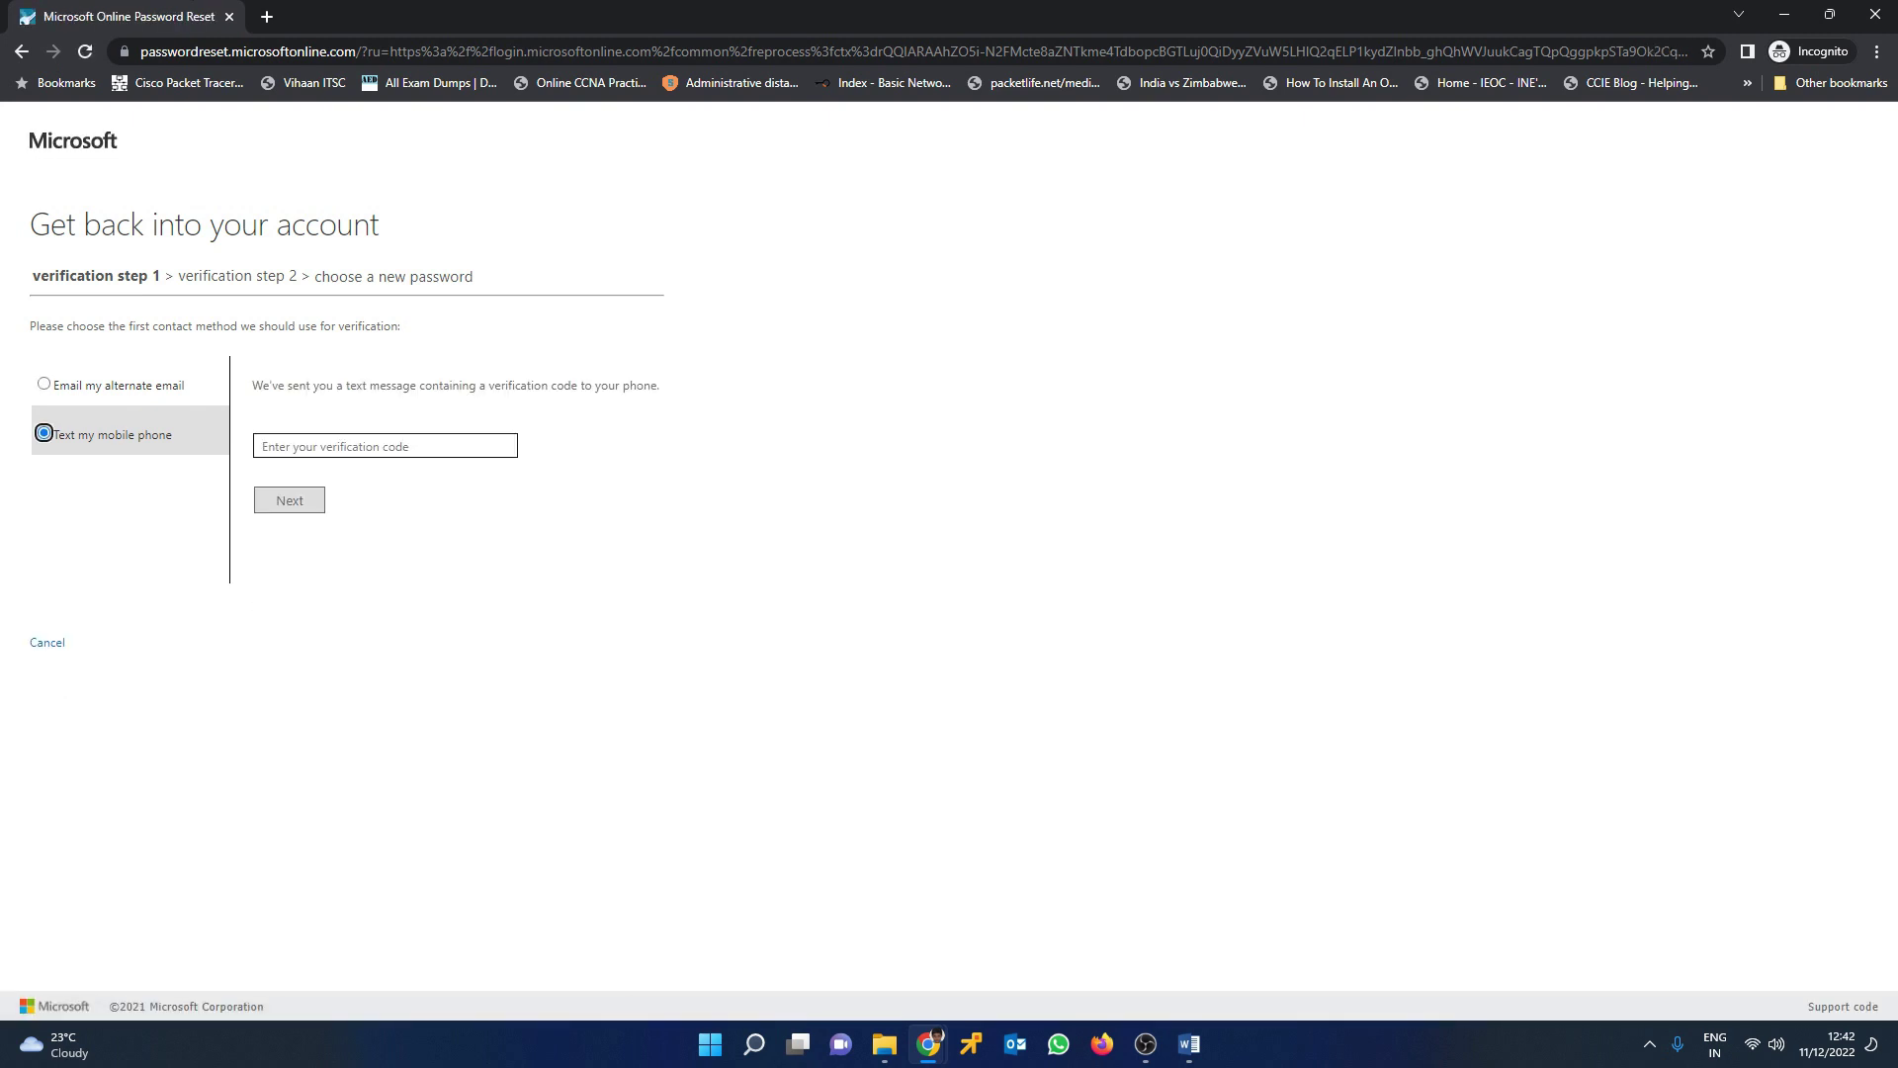
{"action": "key", "text": "Tab"}
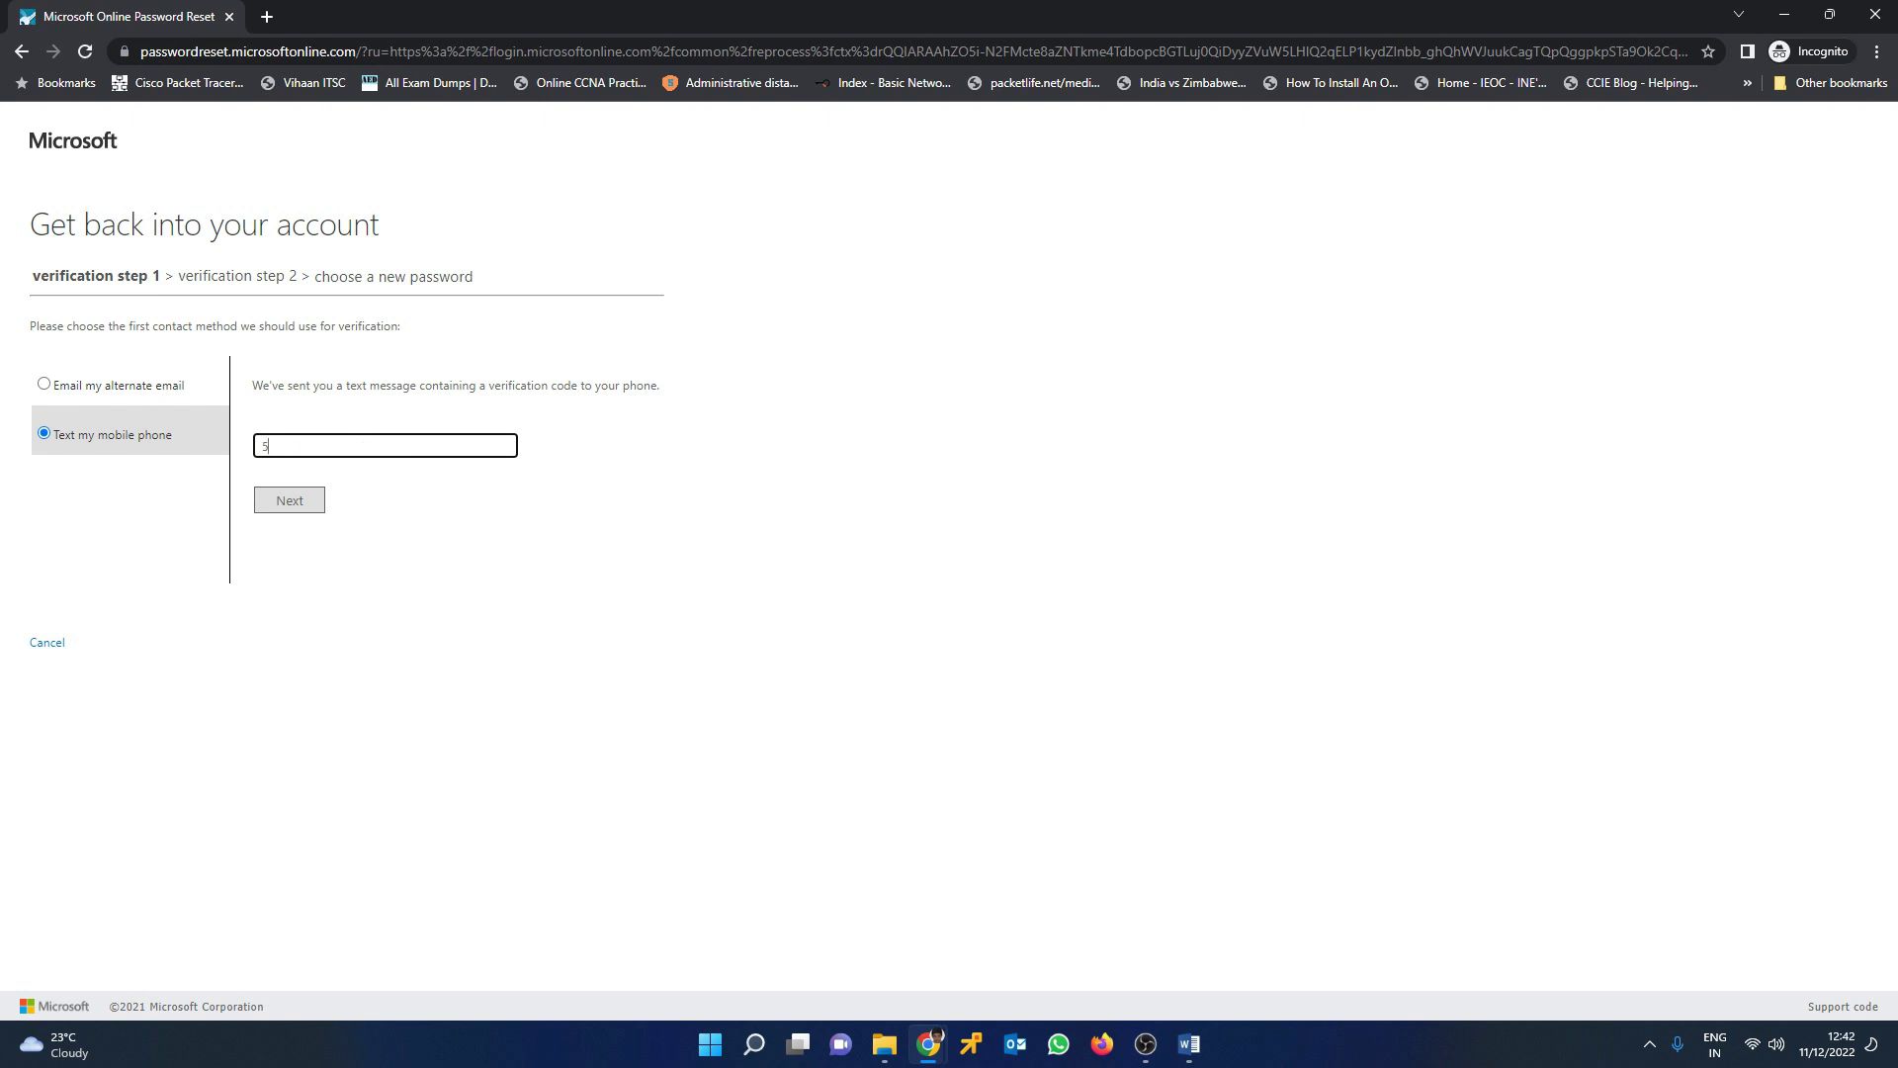
{"action": "key", "text": "Return"}
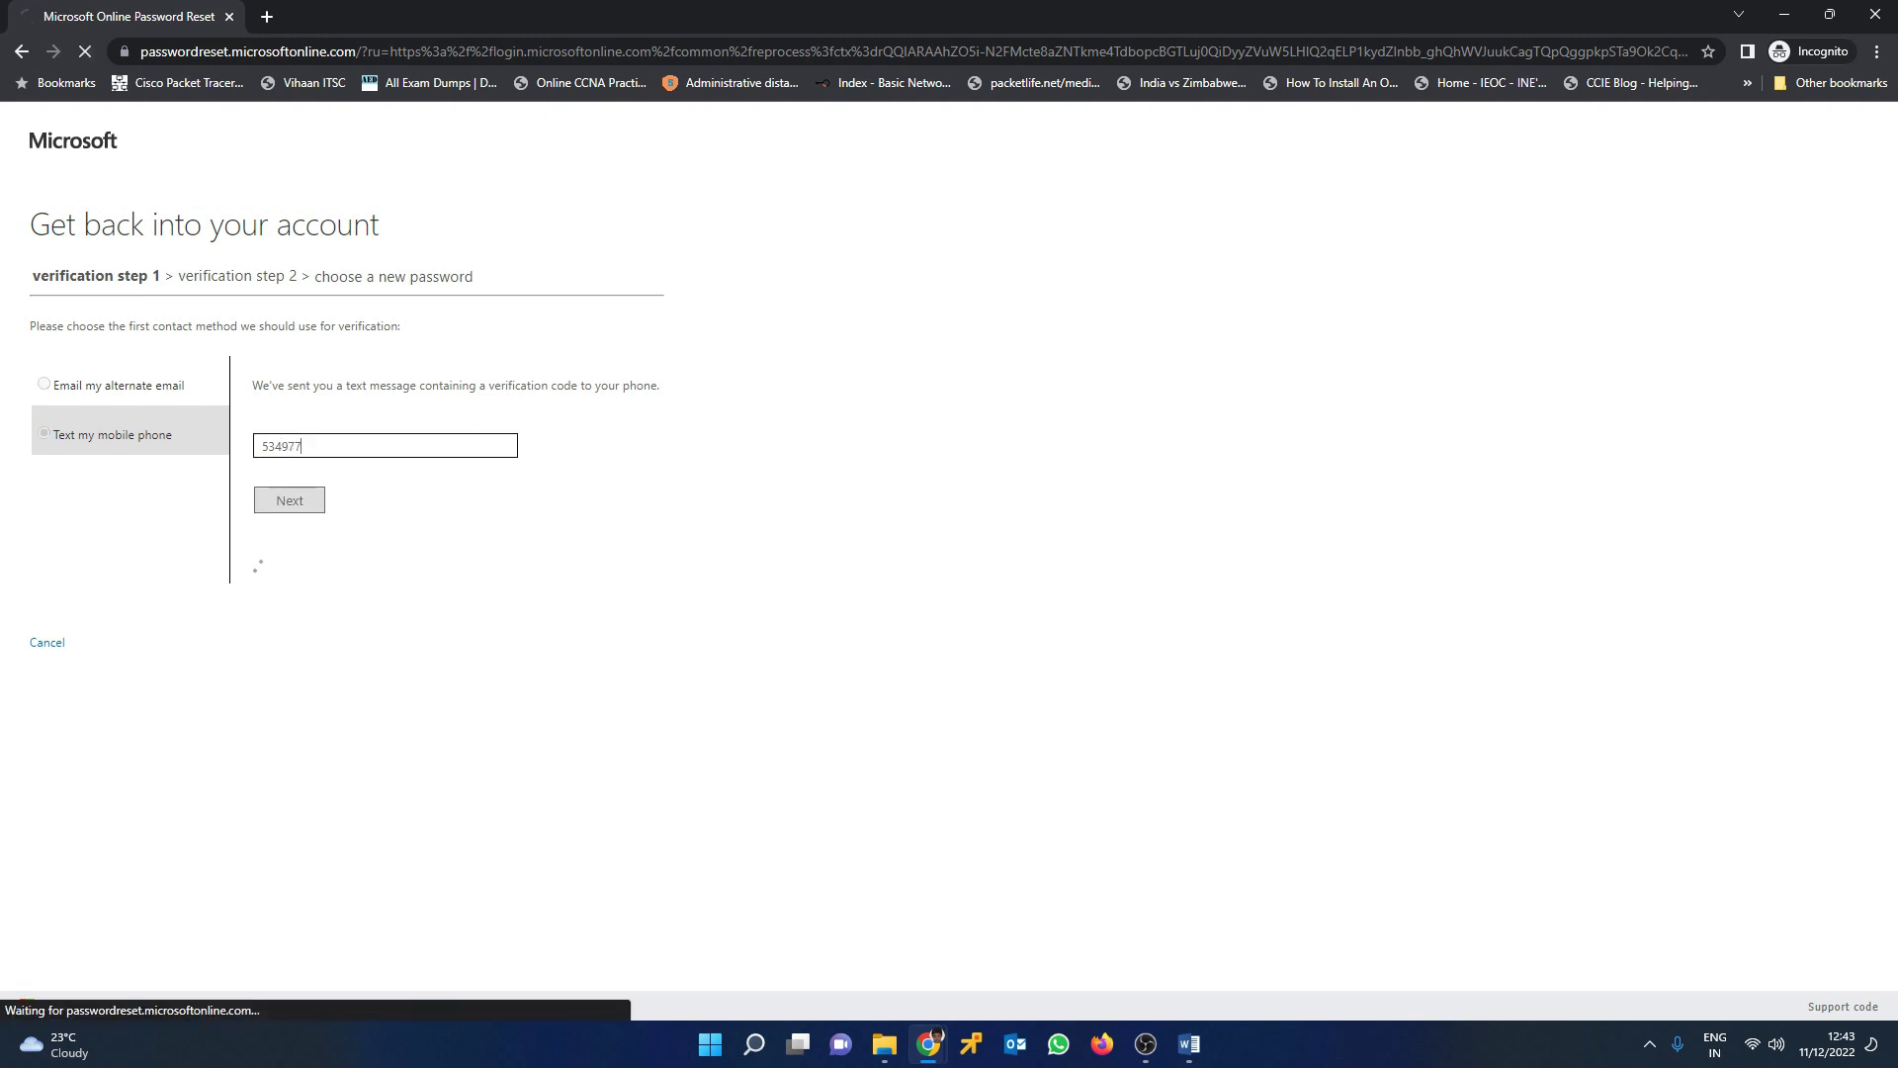
Step: Send a verification code to Ammu's alternate email and submit it
{"action": "left_click", "coordinate": [287, 477]}
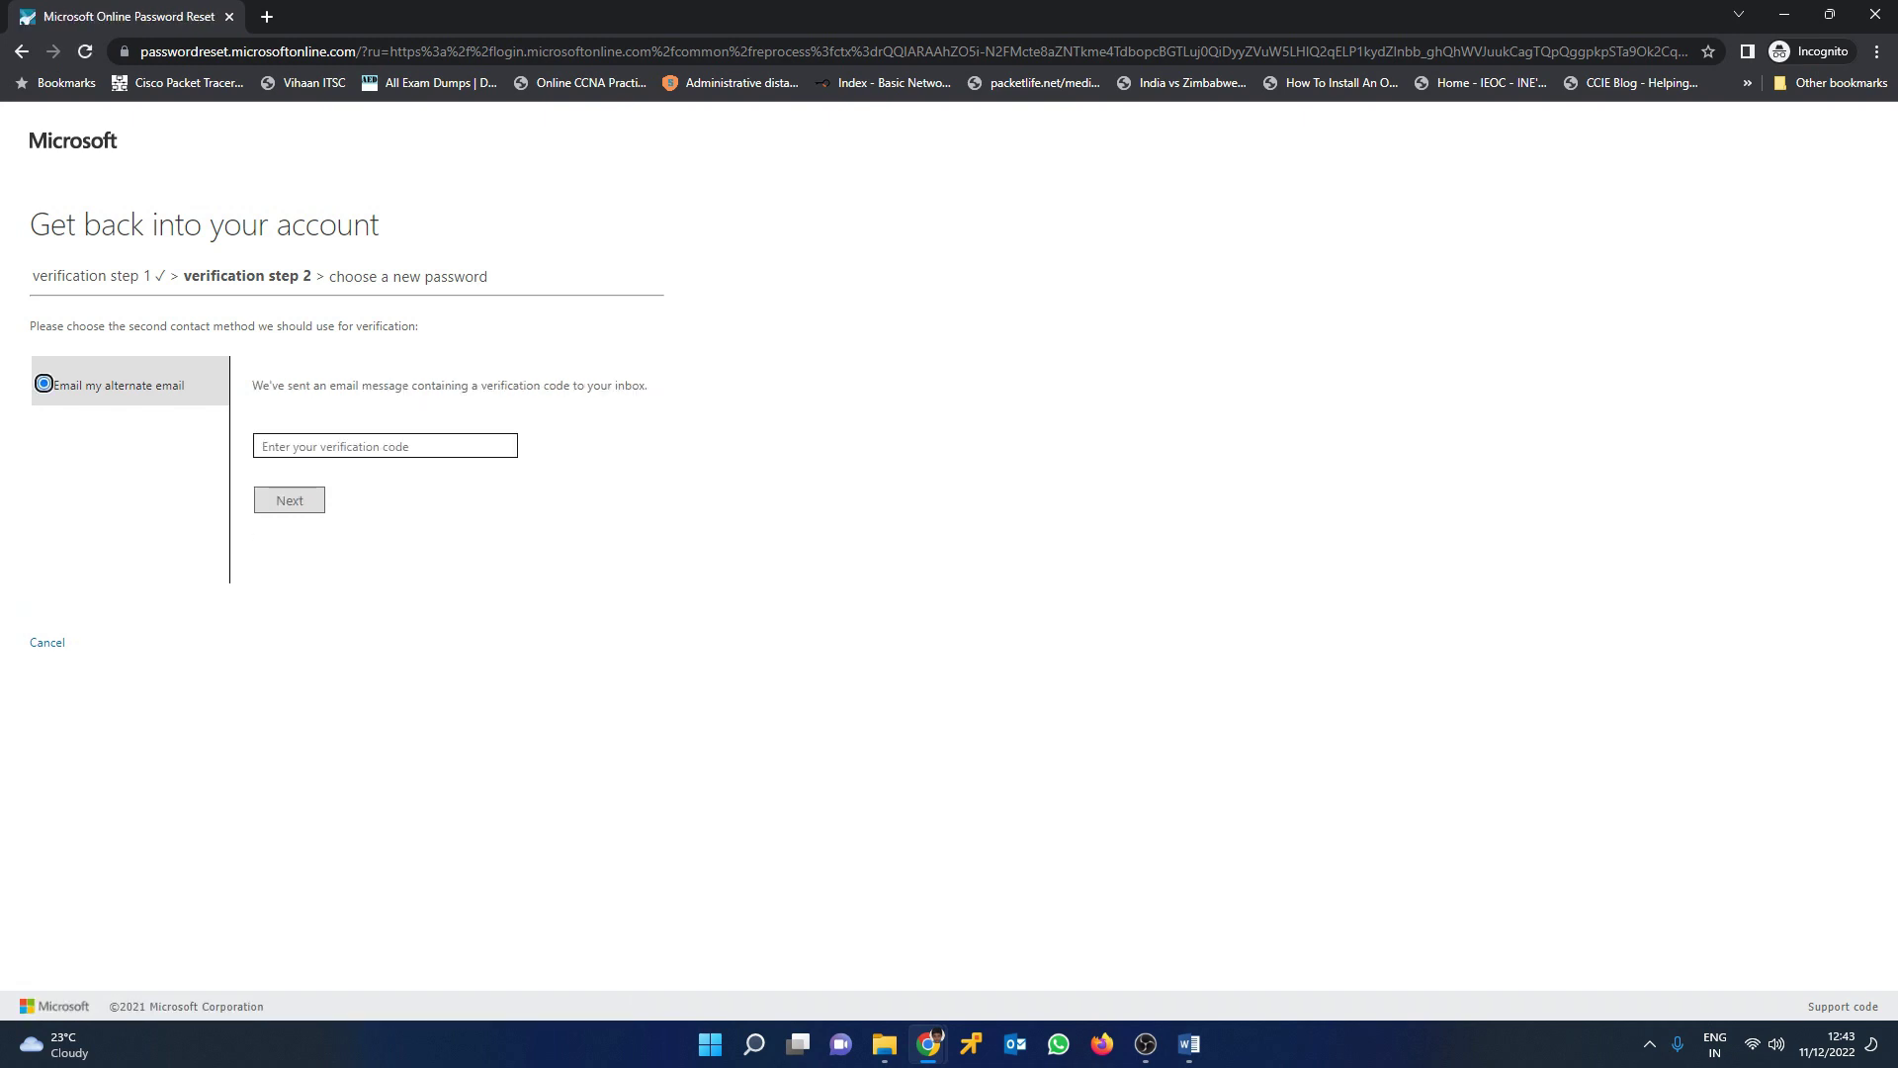
{"action": "key", "text": "Tab"}
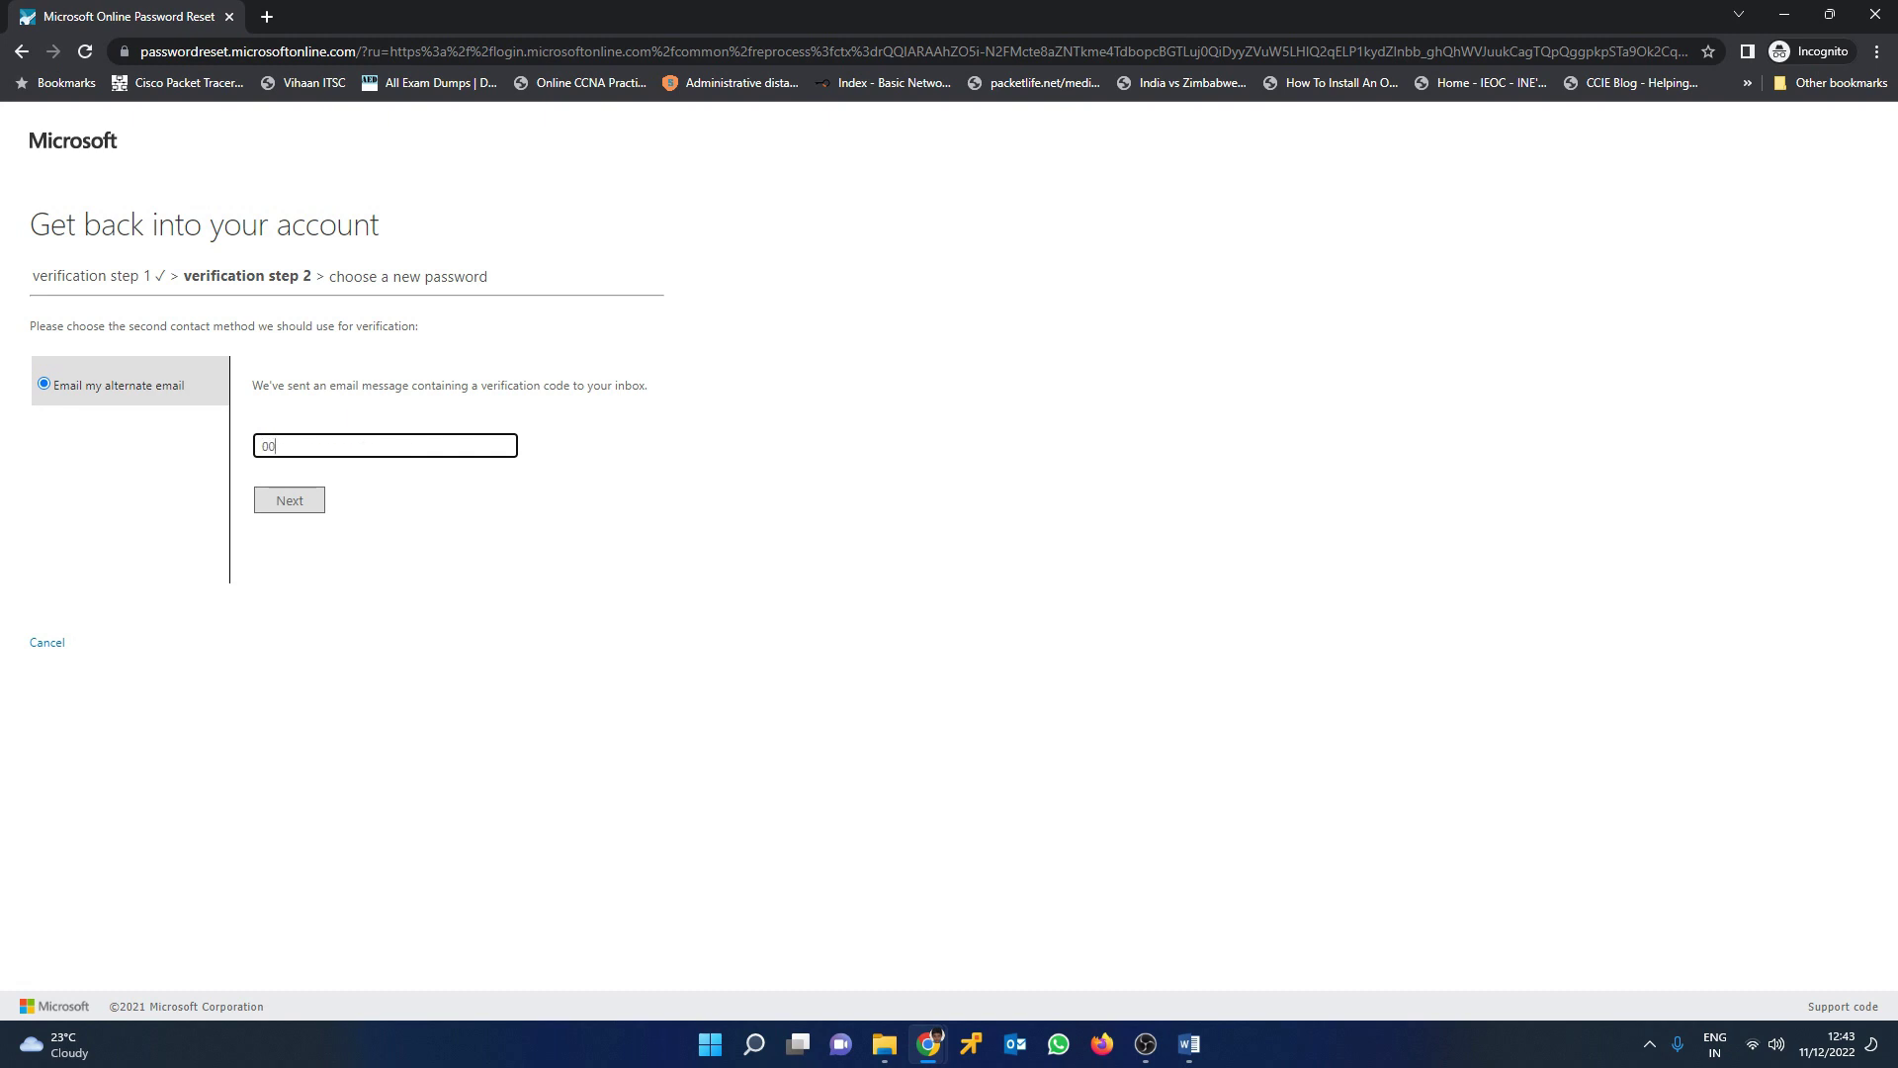
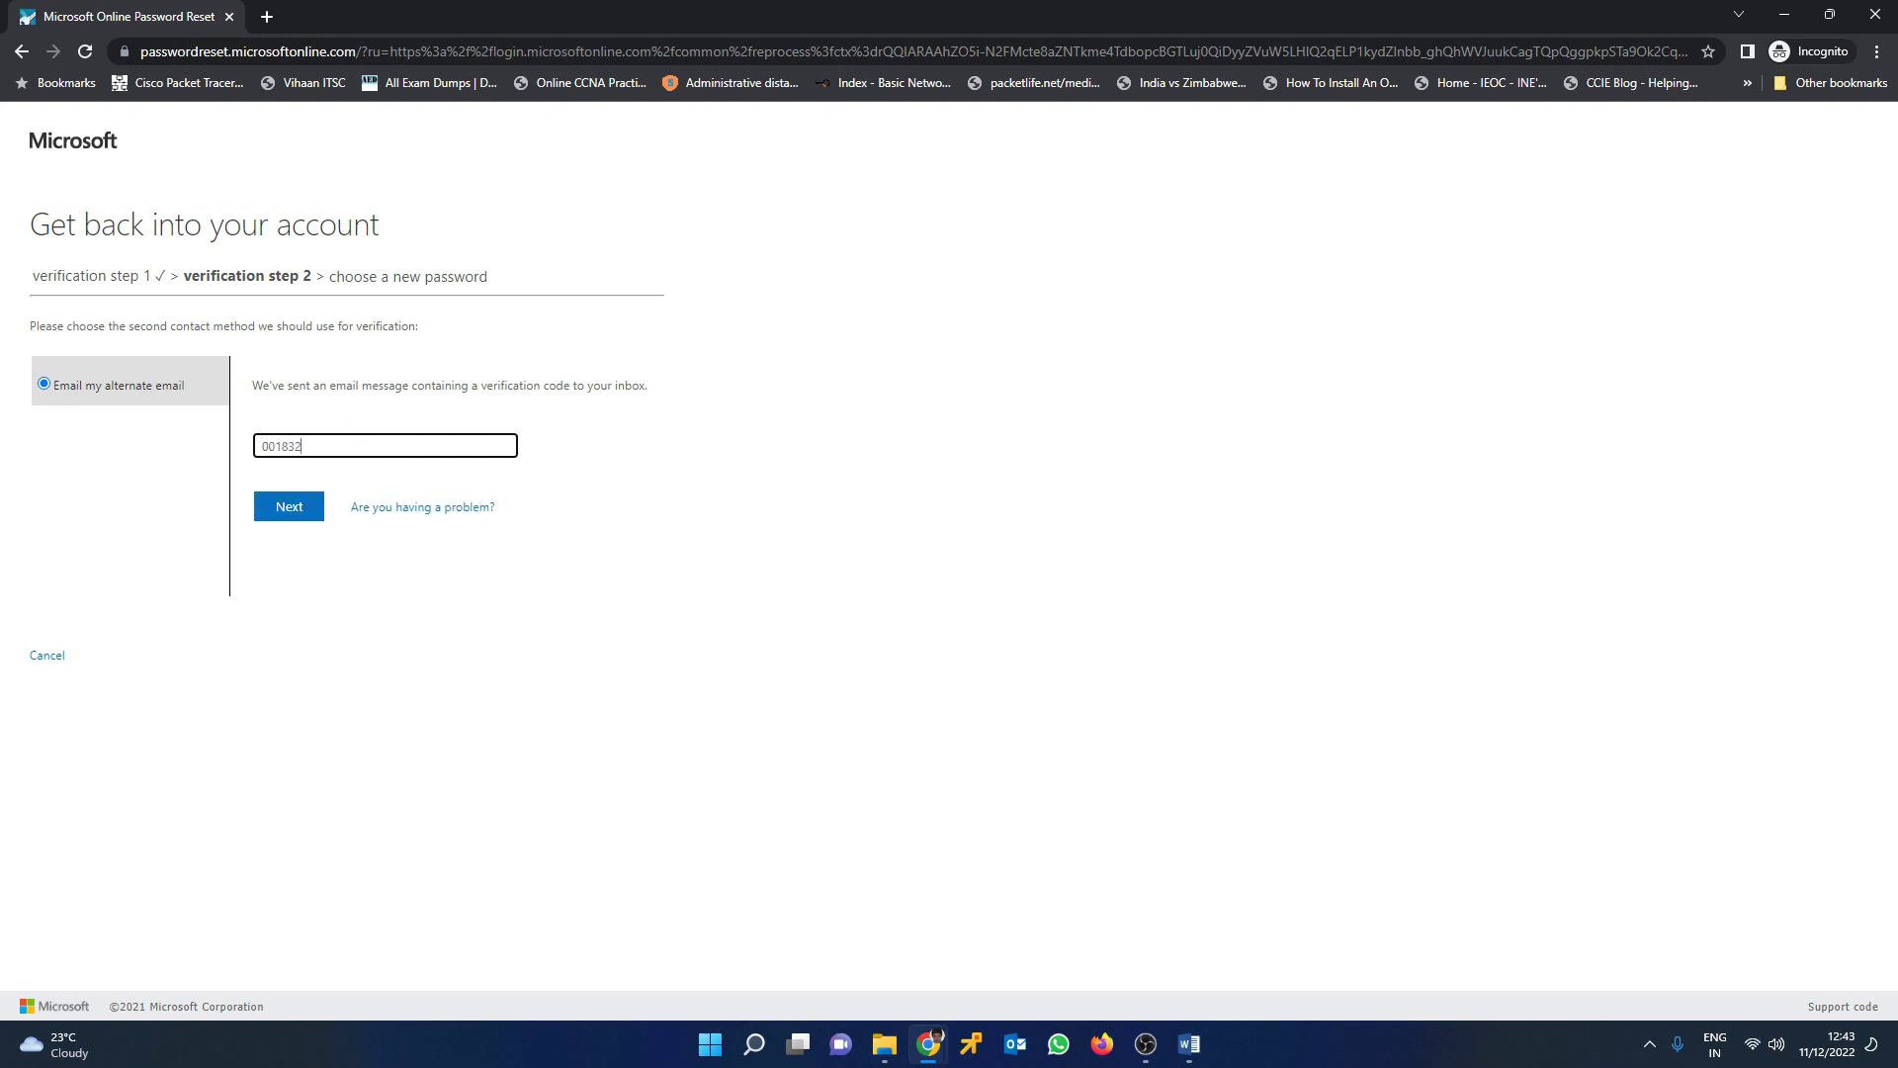
{"action": "key", "text": "Return"}
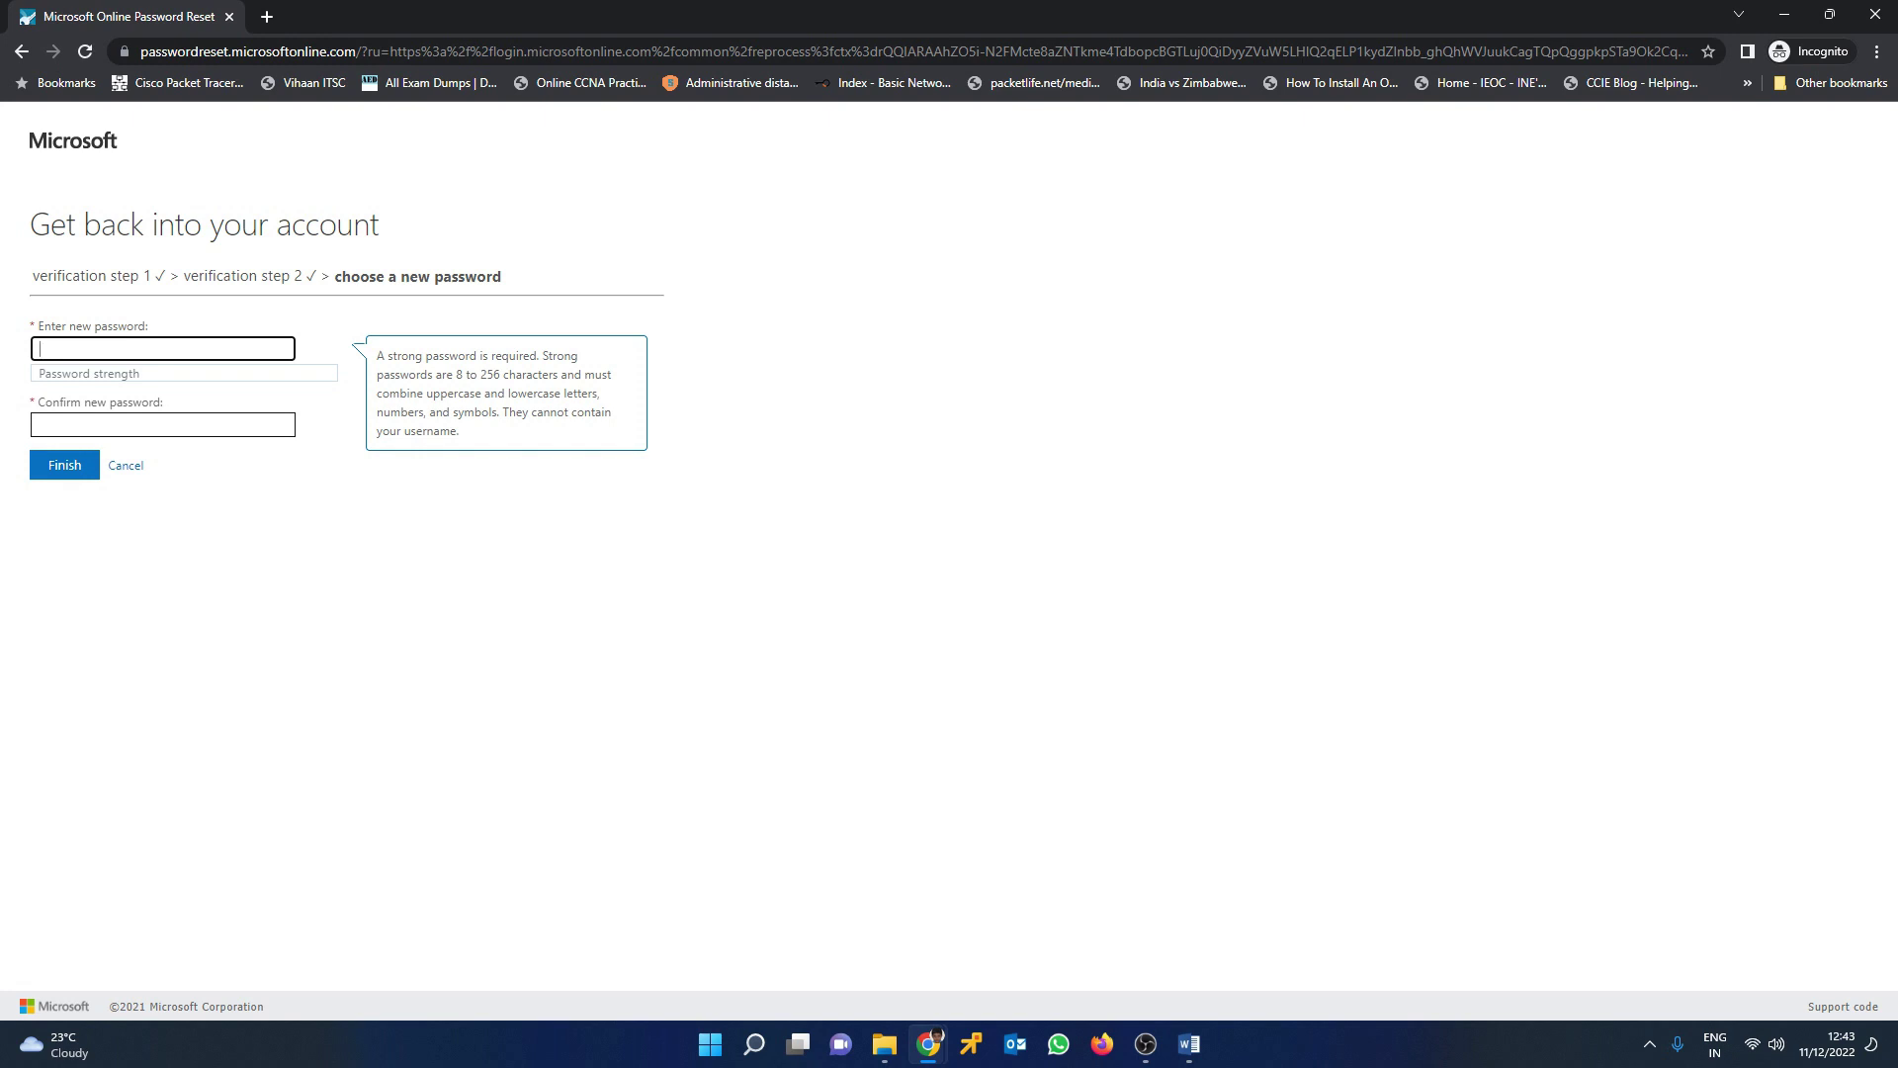
Step: Enter and confirm the new password, retyping after a mismatch, then finish
{"action": "key", "text": "Down"}
{"action": "type", "text": "***"}
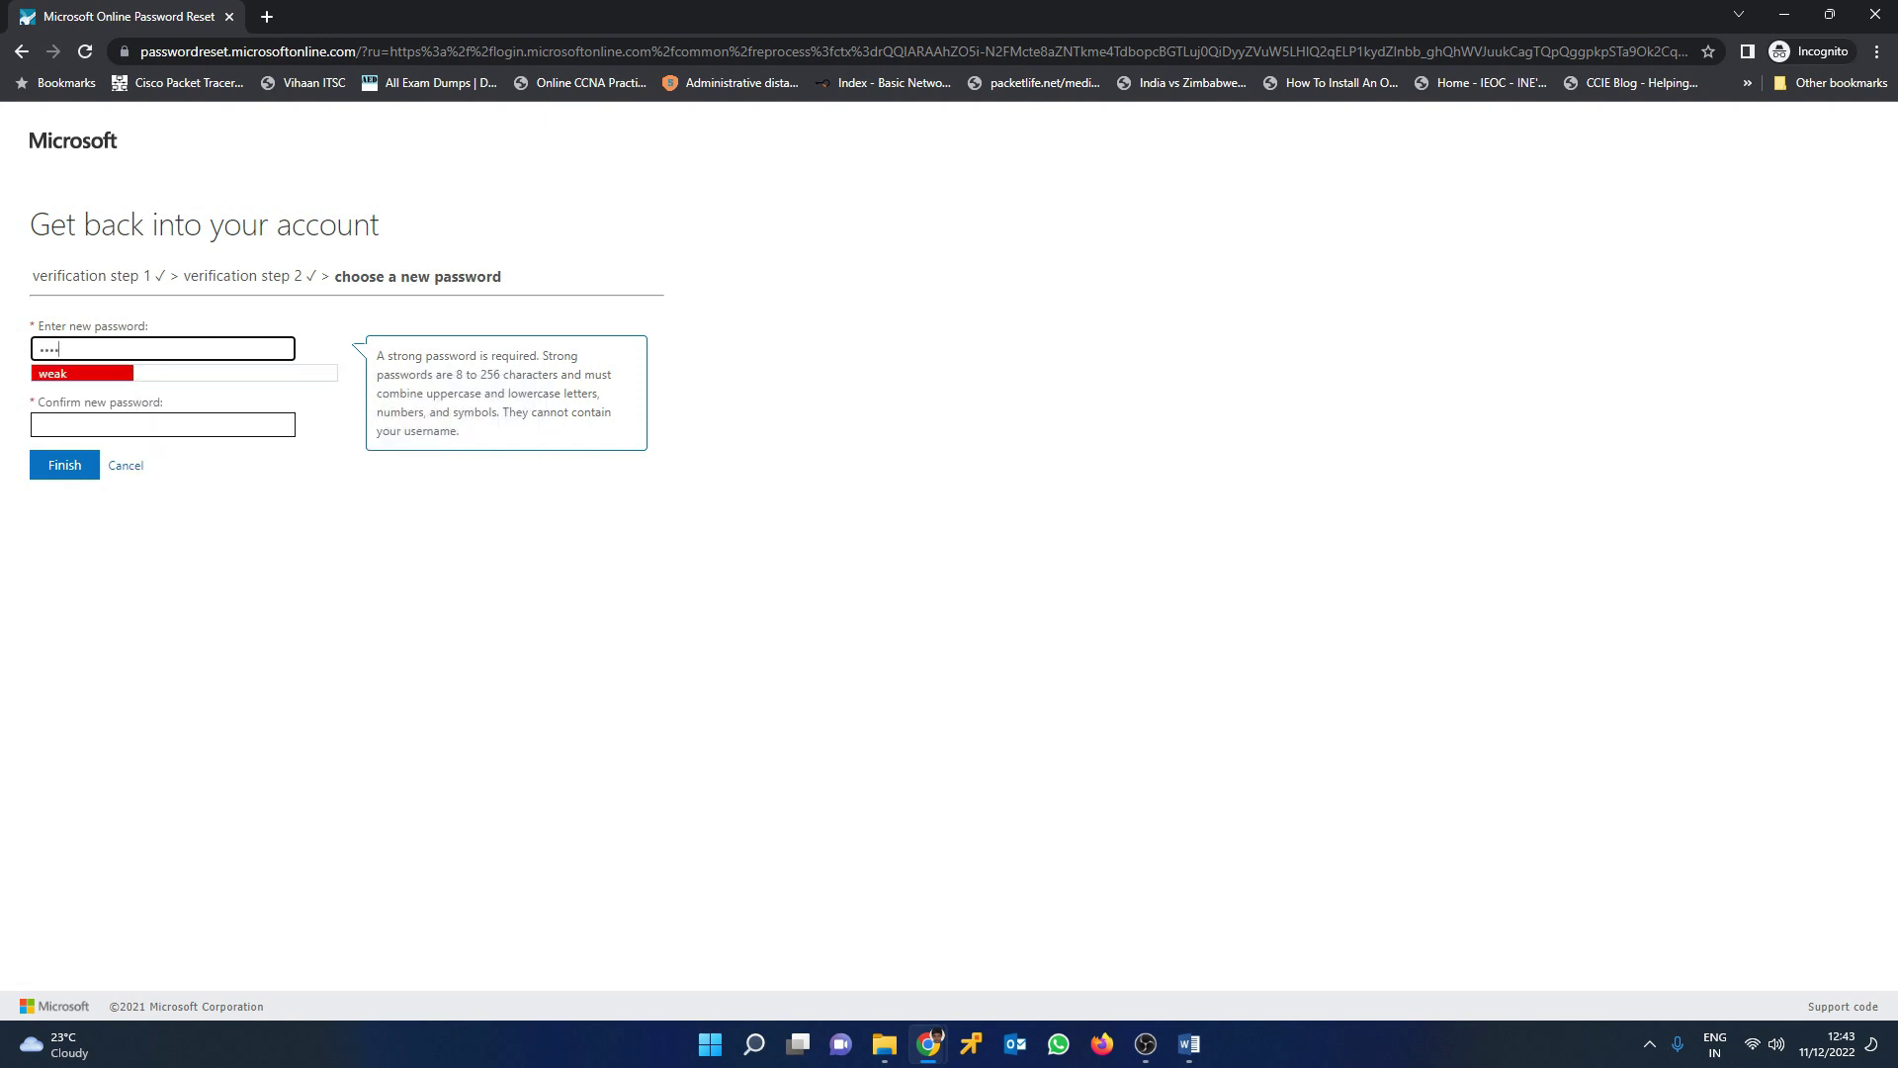
{"action": "type", "text": "****"}
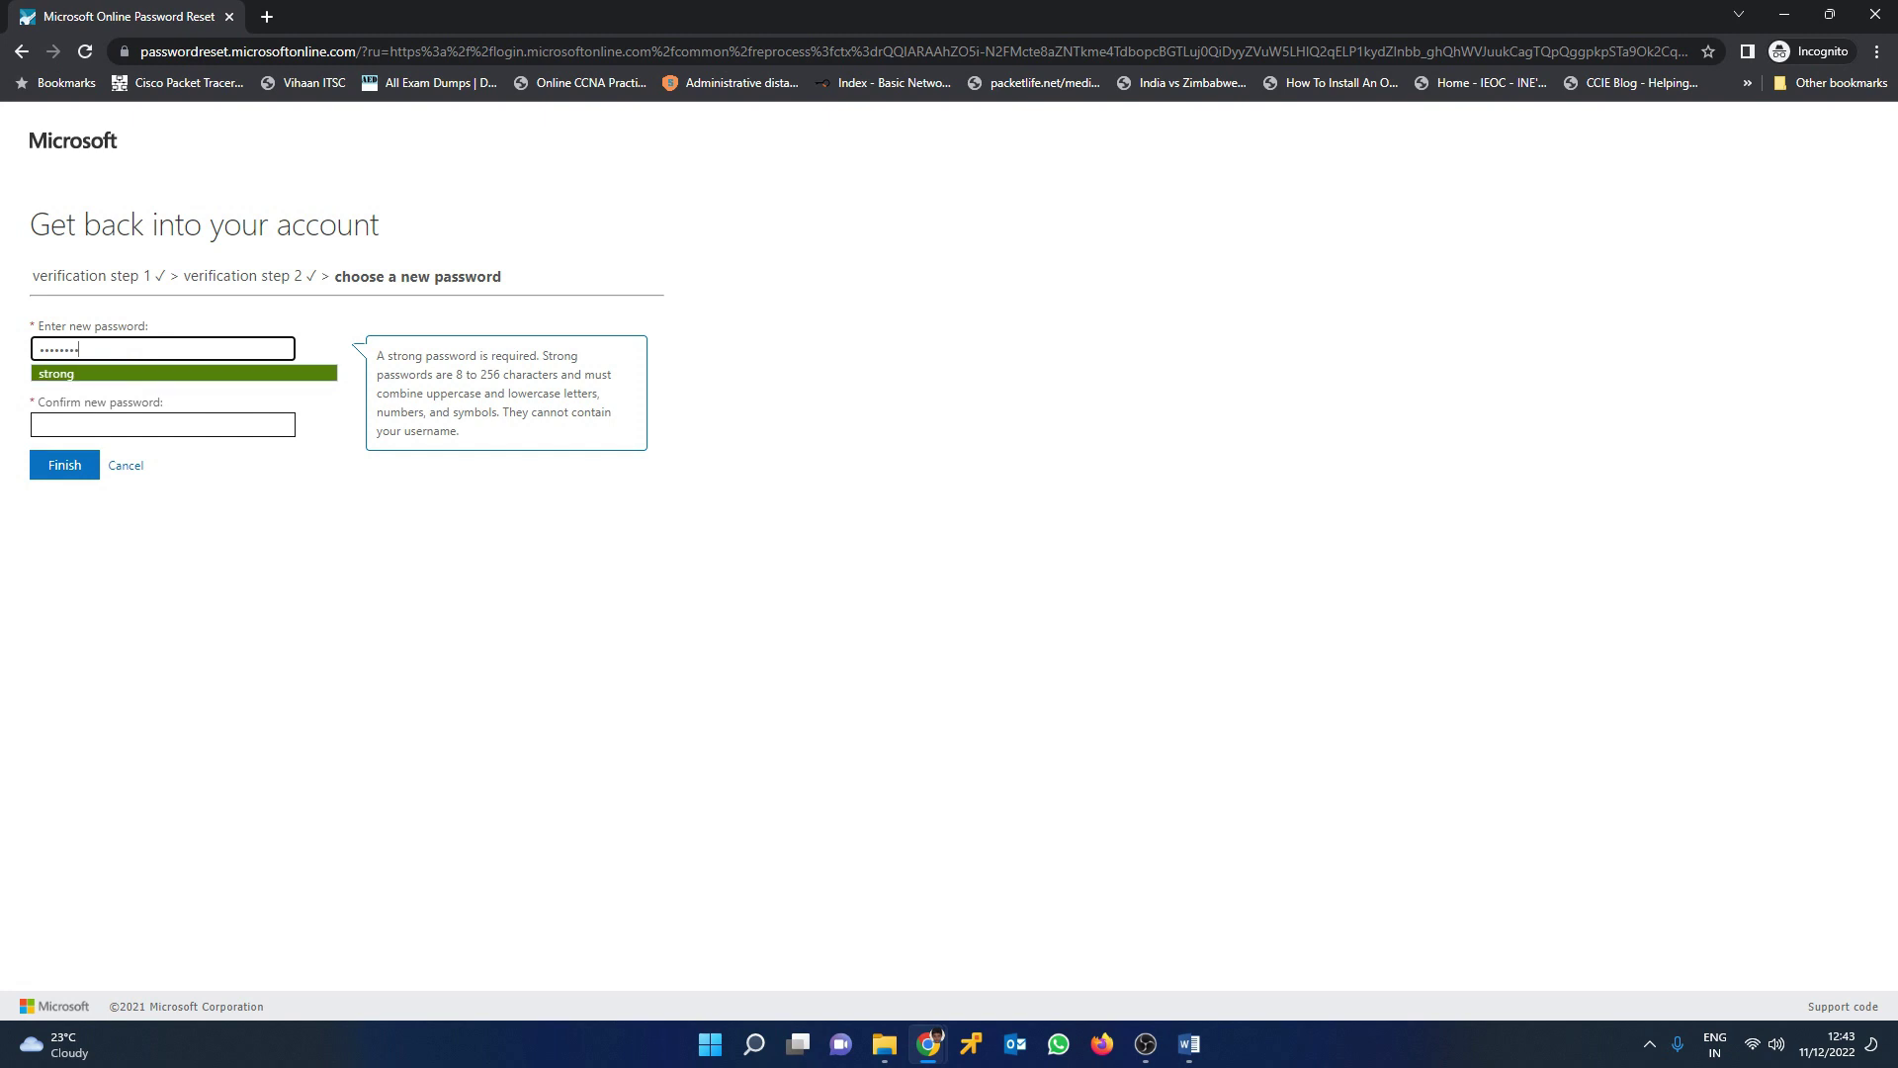
{"action": "key", "text": "Tab"}
{"action": "type", "text": "****"}
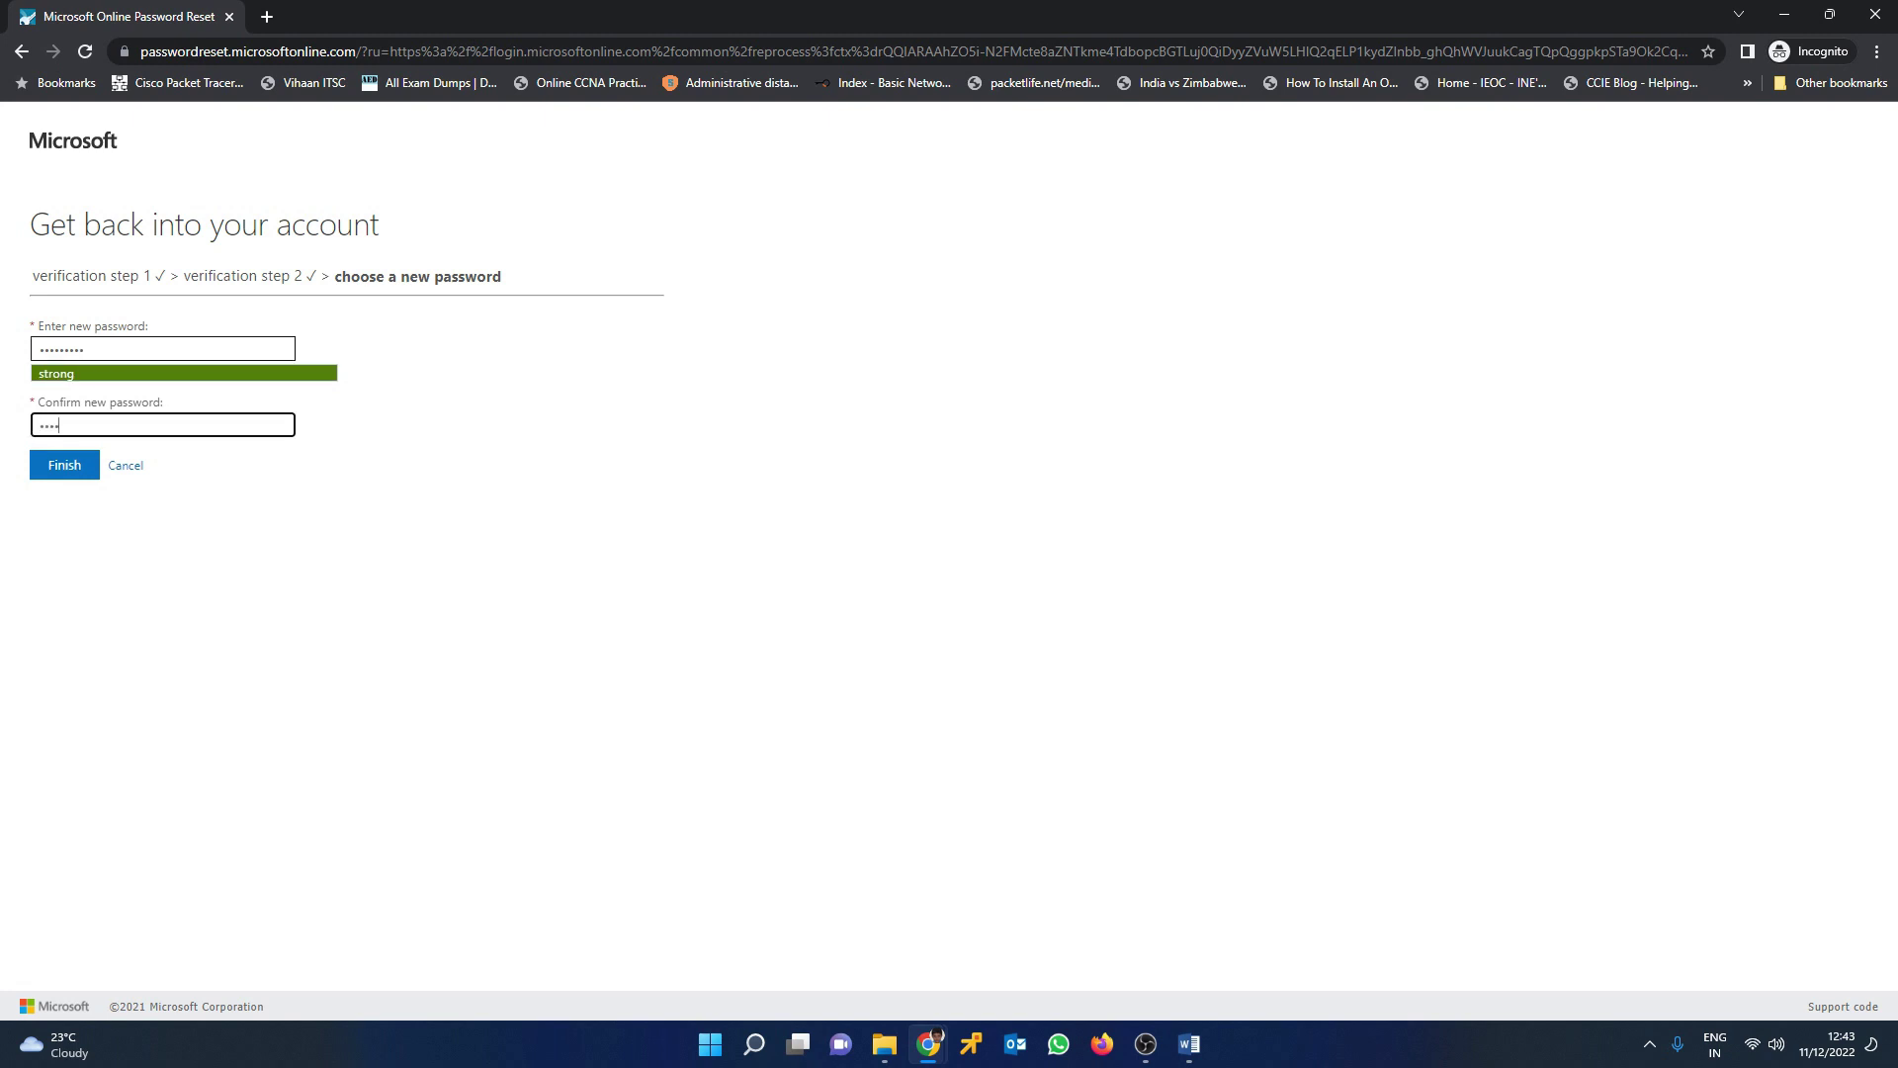
{"action": "type", "text": "*****"}
{"action": "key", "text": "Return"}
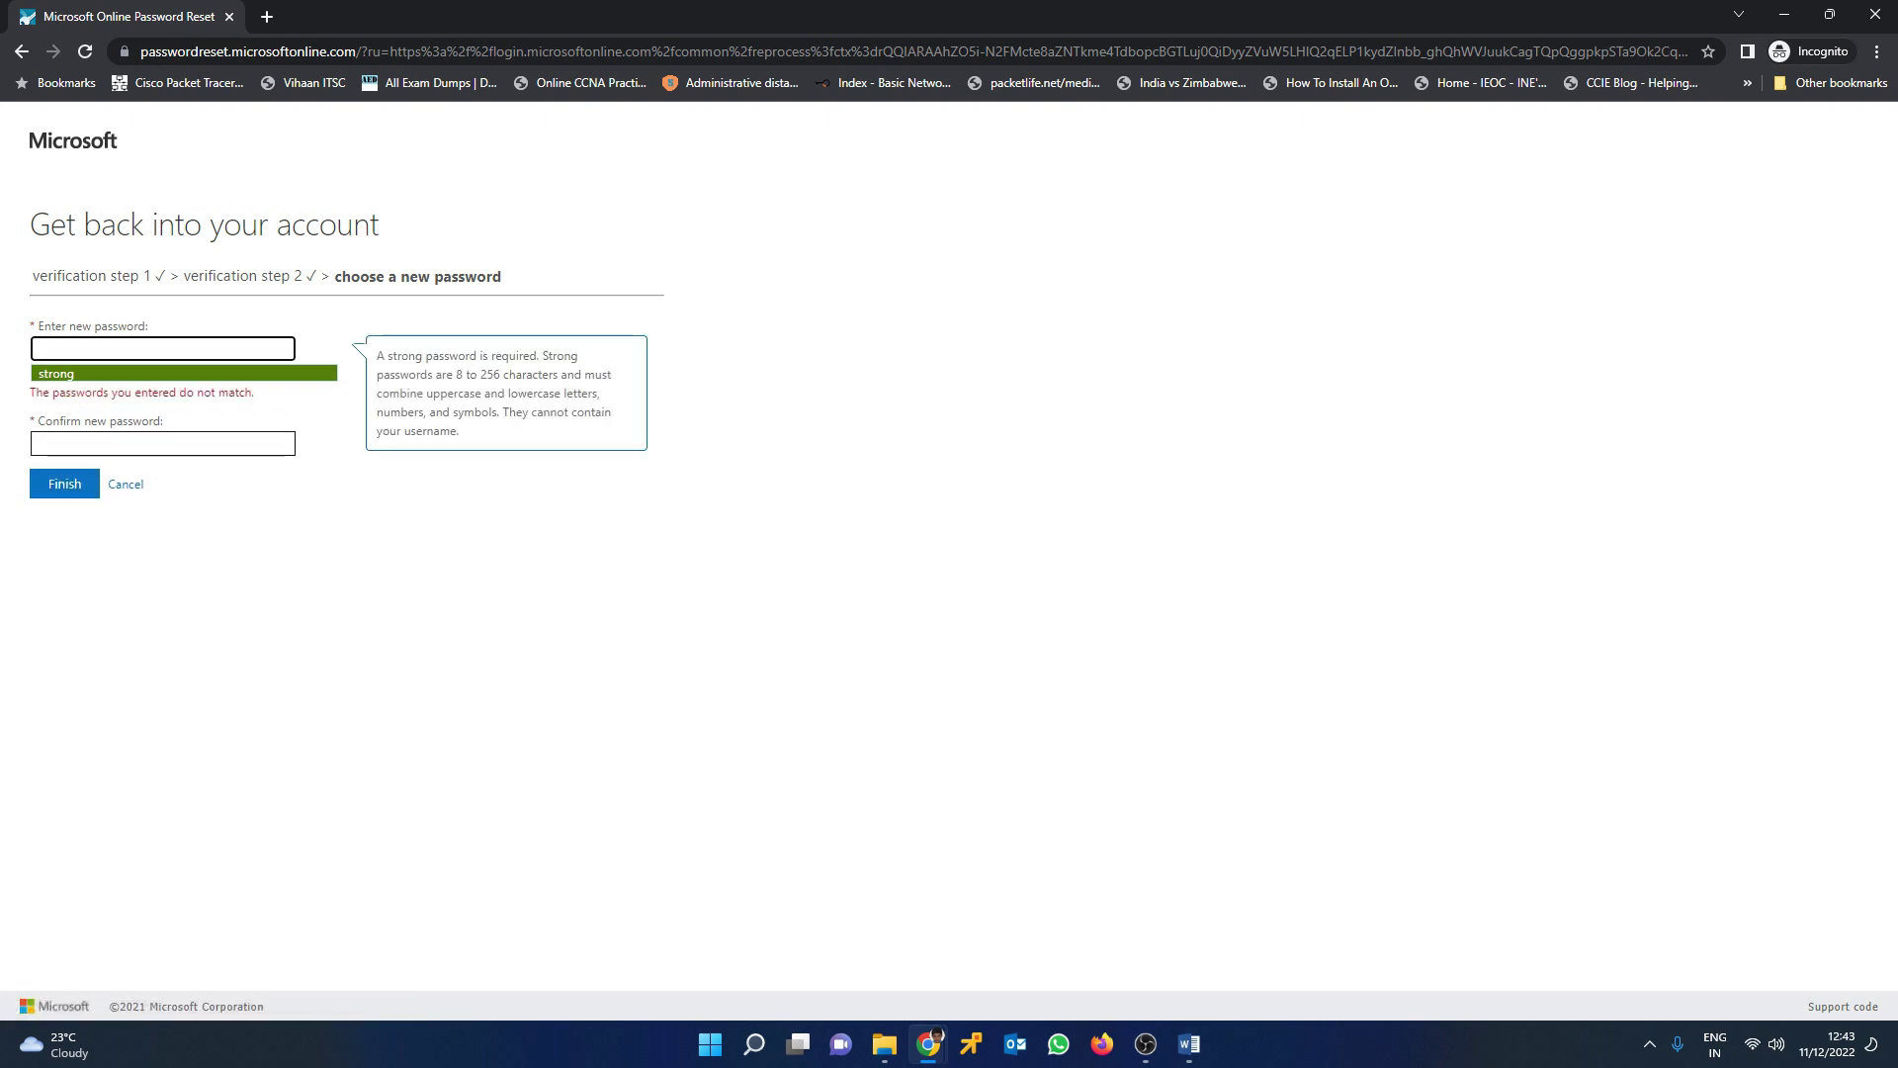
{"action": "type", "text": "**"}
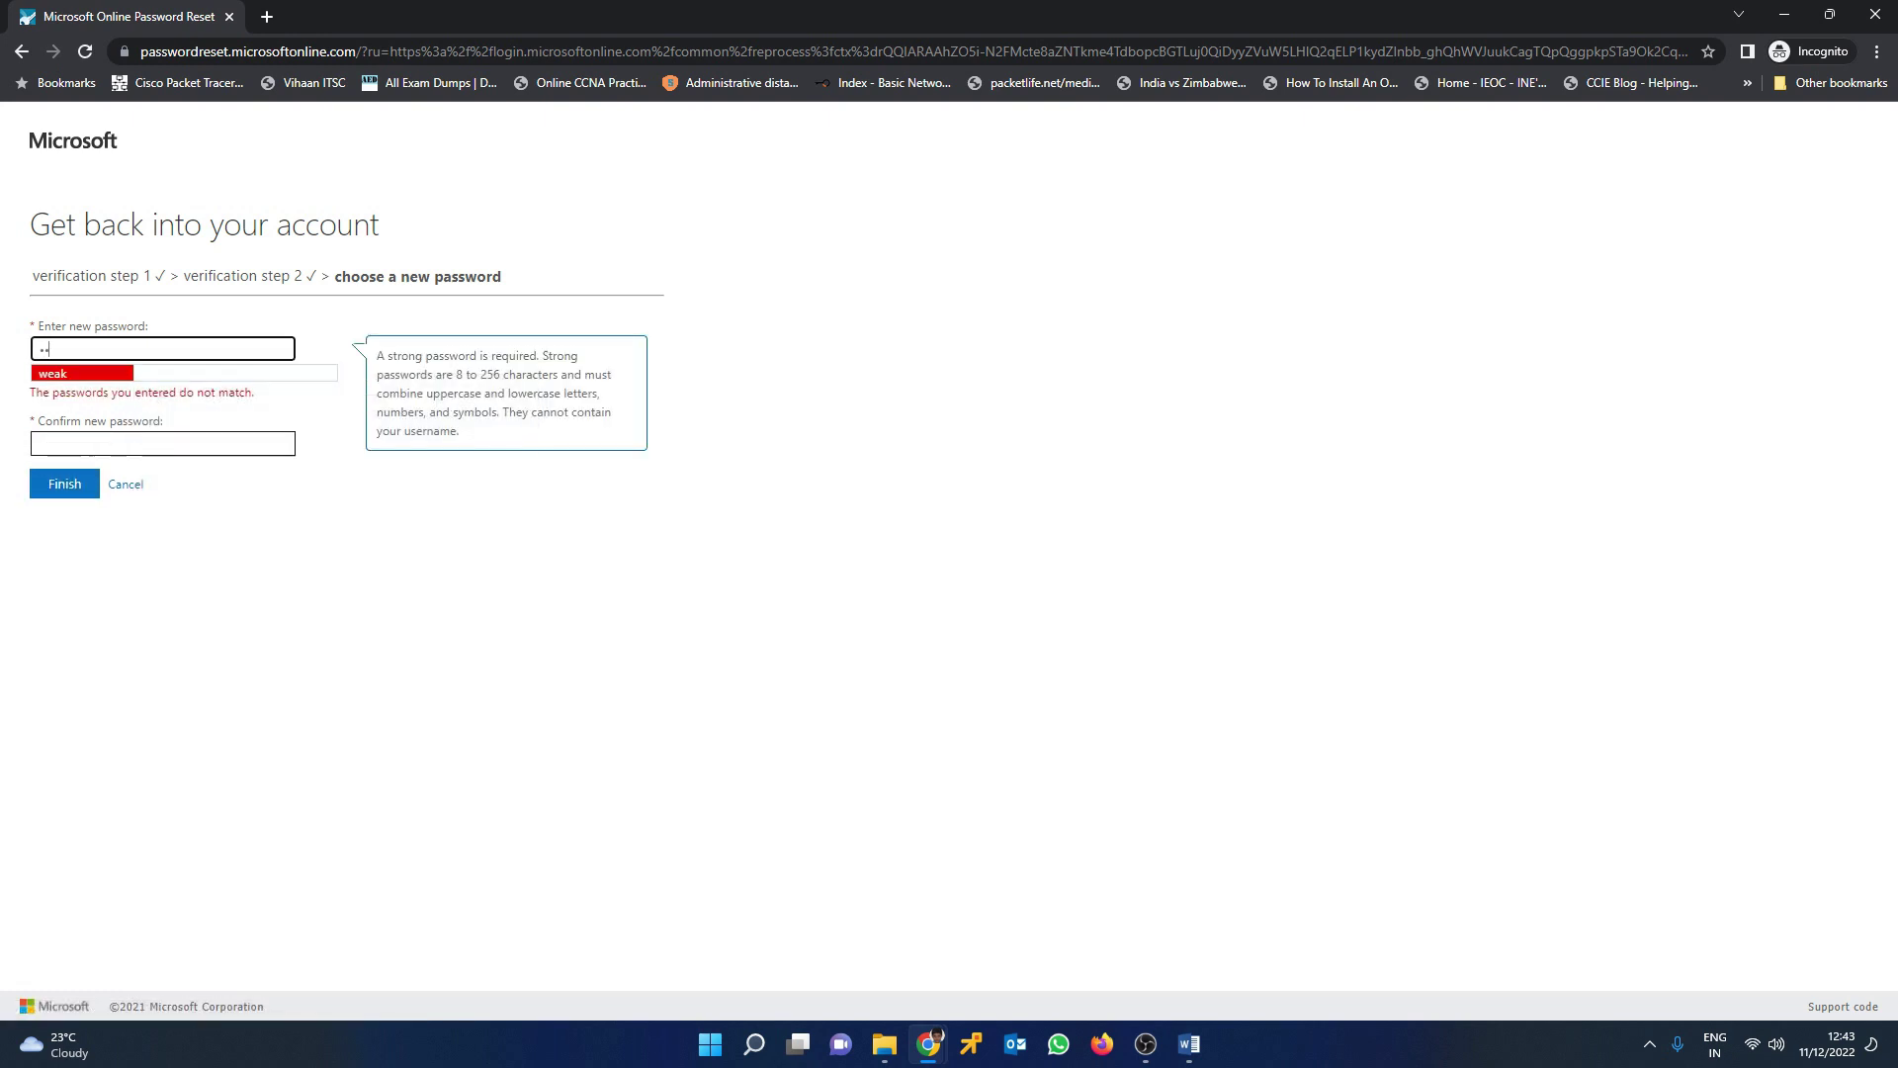
{"action": "type", "text": "****"}
{"action": "type", "text": "**"}
{"action": "key", "text": "Tab"}
{"action": "type", "text": "***"}
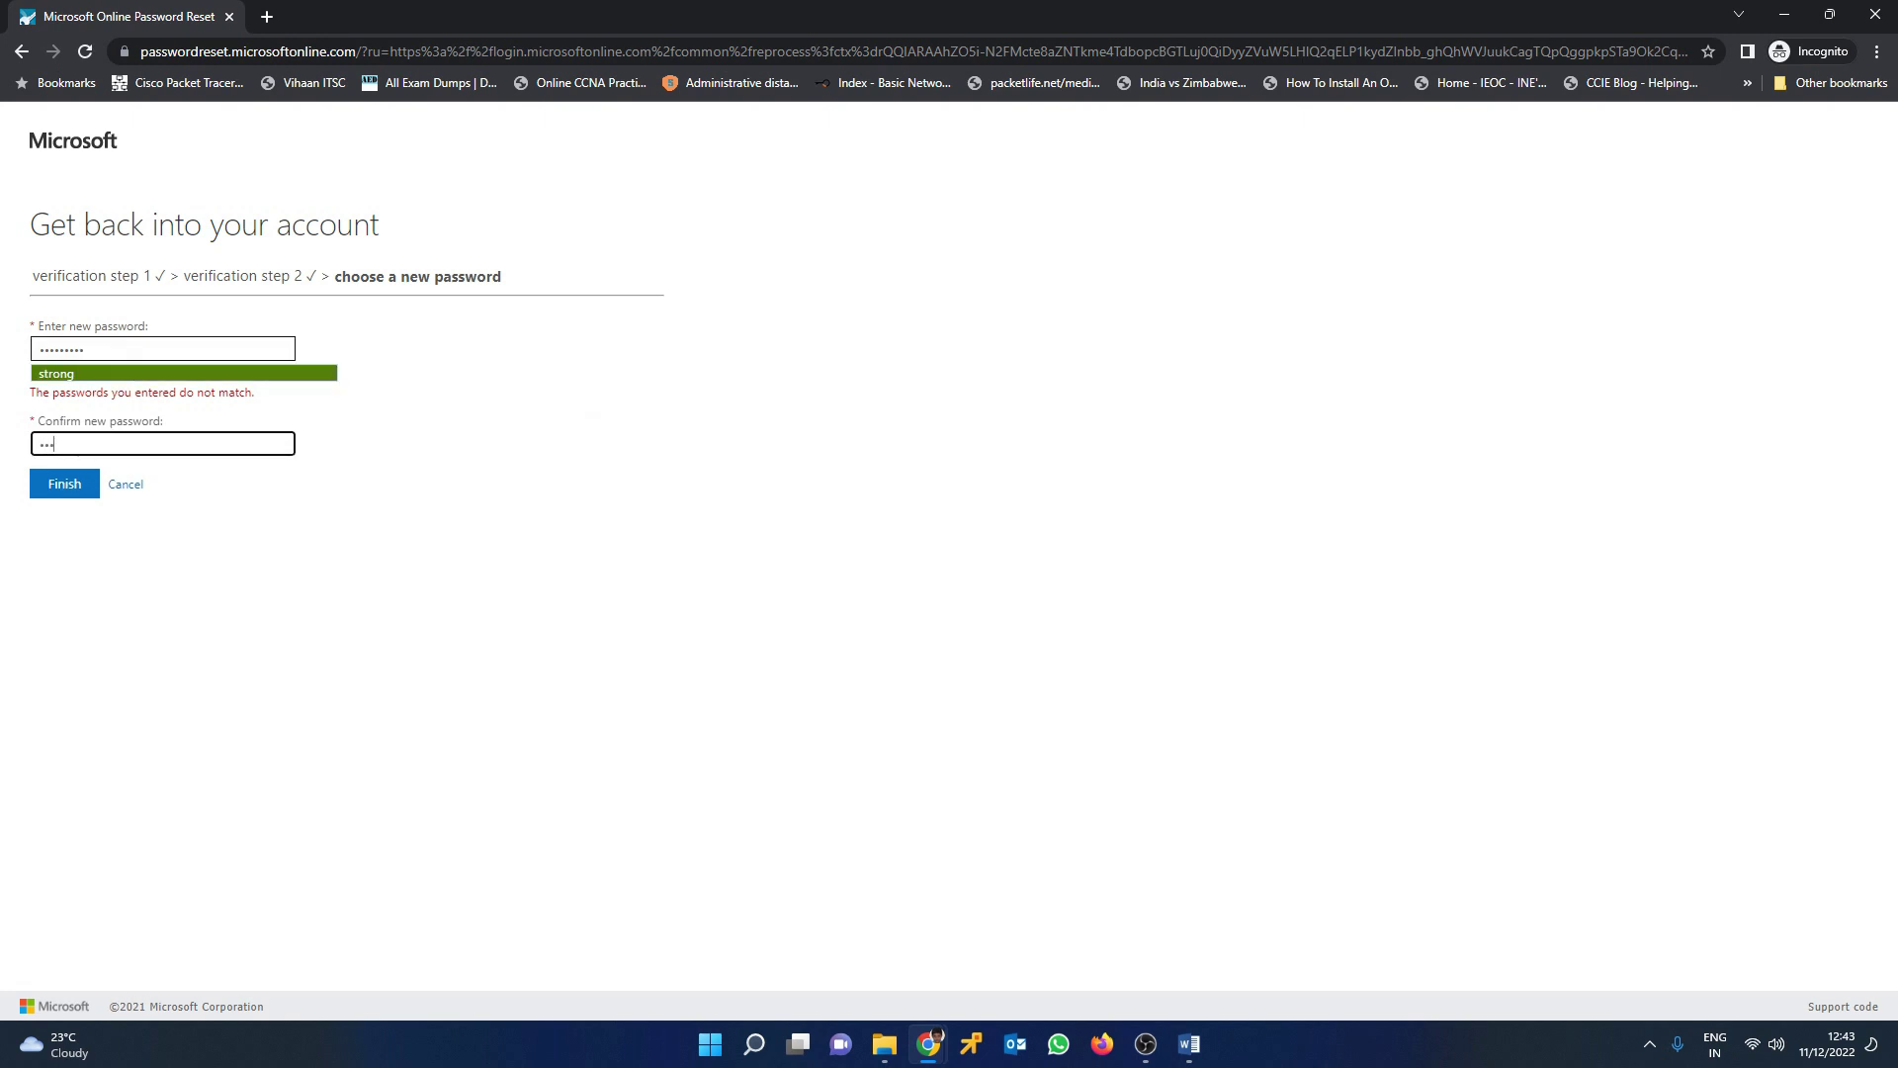
{"action": "type", "text": "******"}
{"action": "type", "text": "*"}
{"action": "key", "text": "Return"}
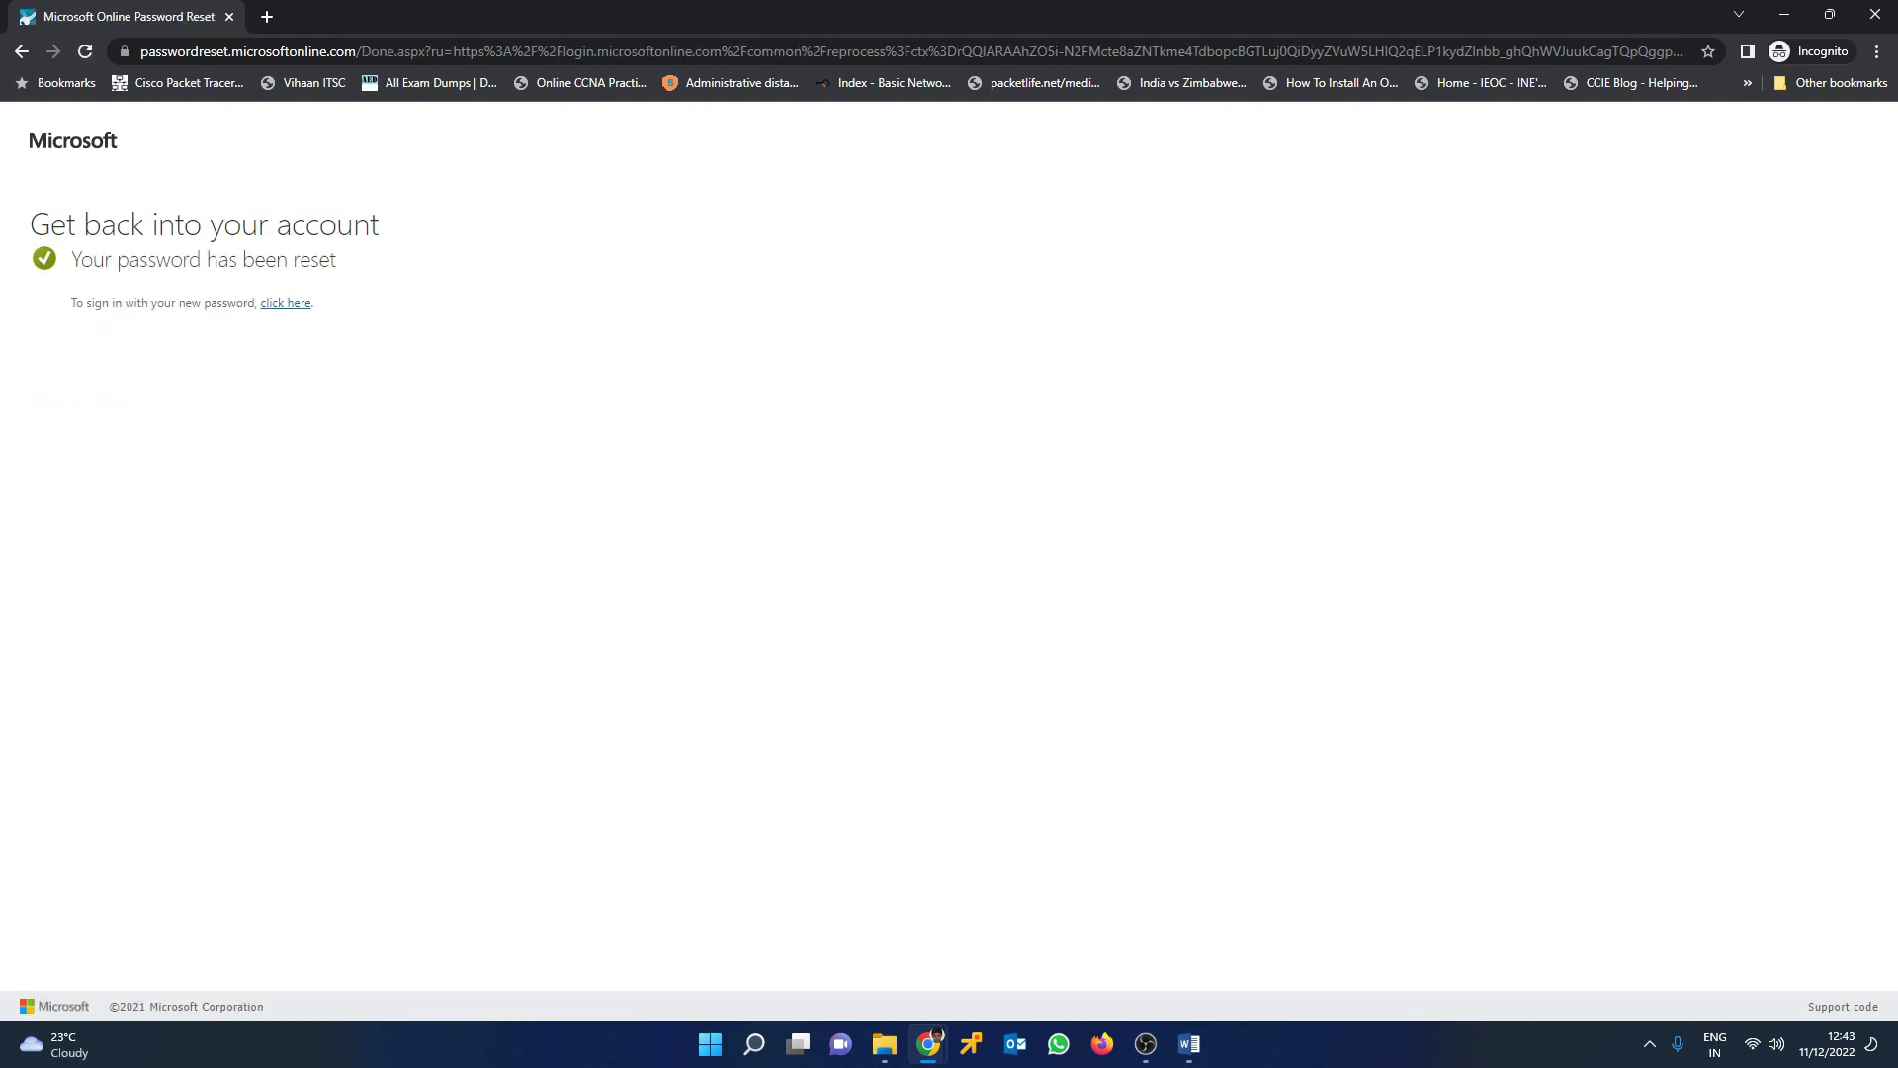
{"action": "left_click_drag", "start_coordinate": [139, 259], "coordinate": [330, 260]}
{"action": "left_click", "coordinate": [285, 303]}
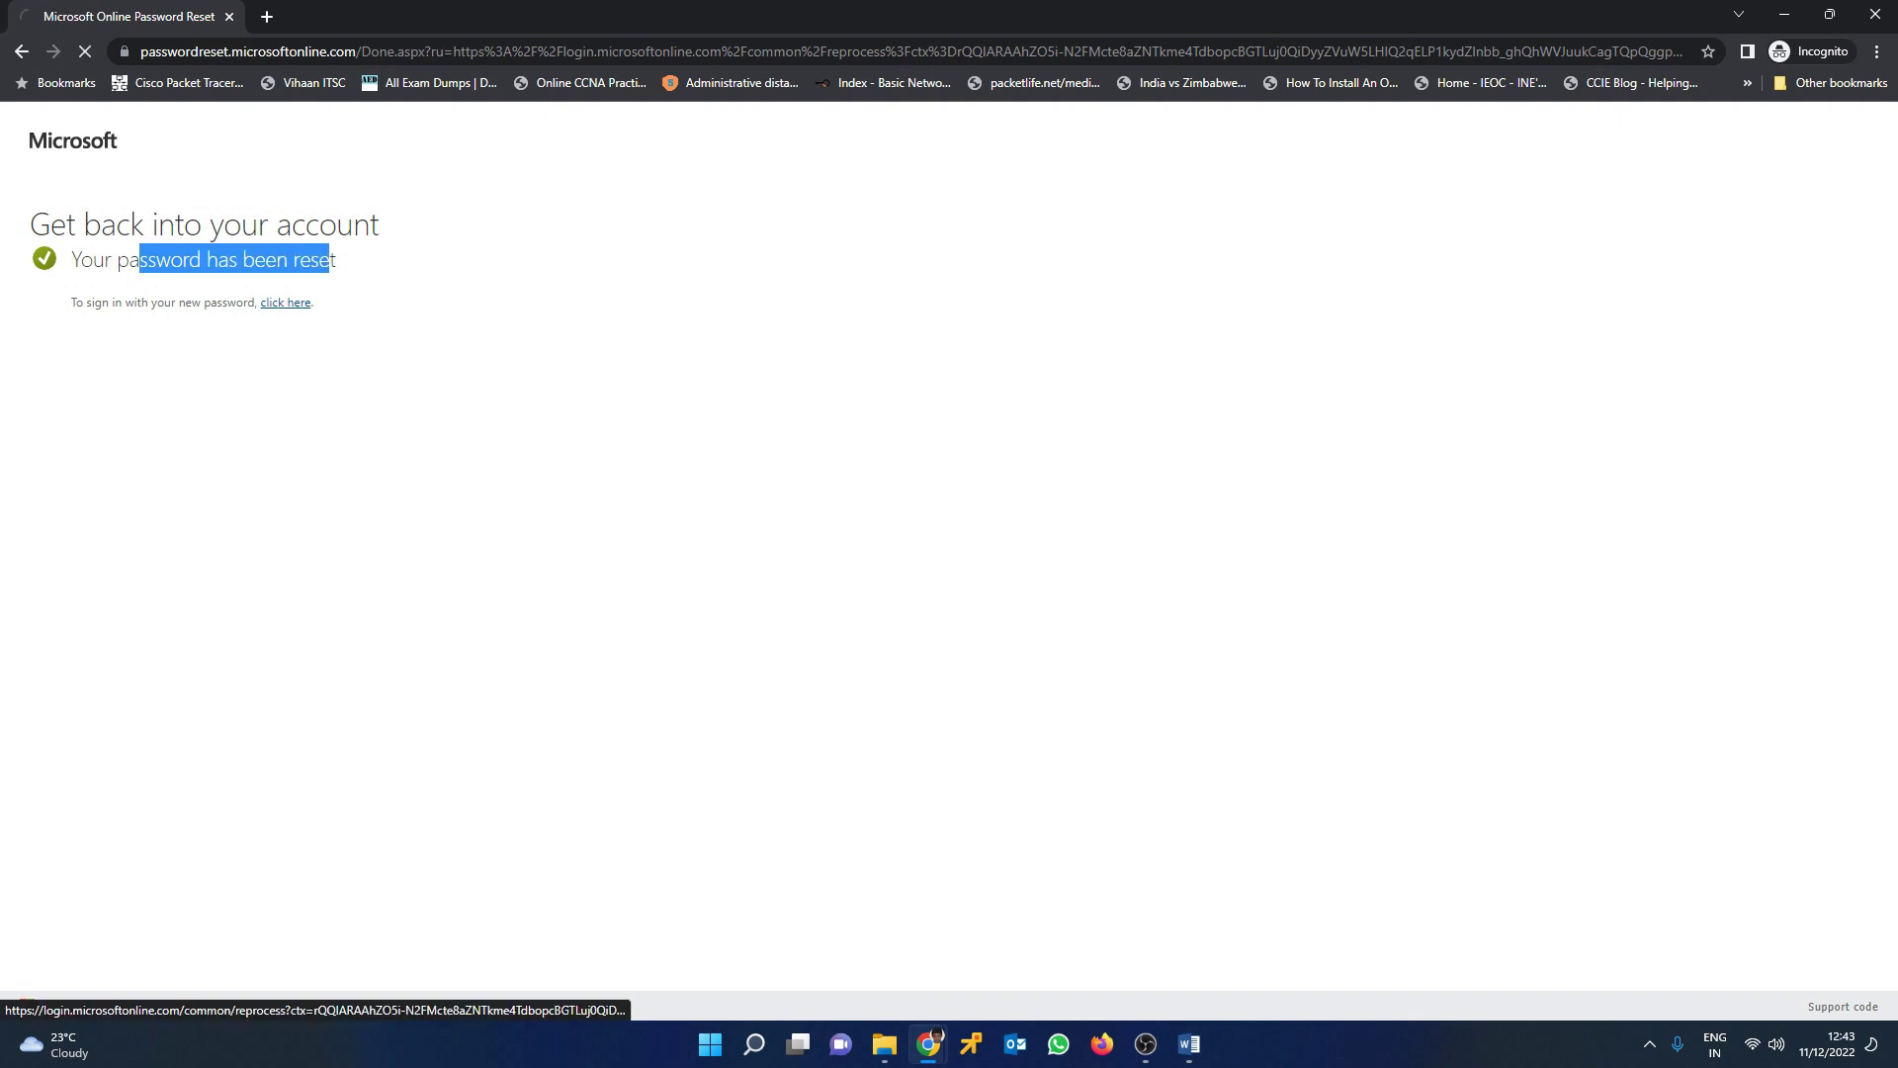
{"action": "left_click", "coordinate": [889, 506]}
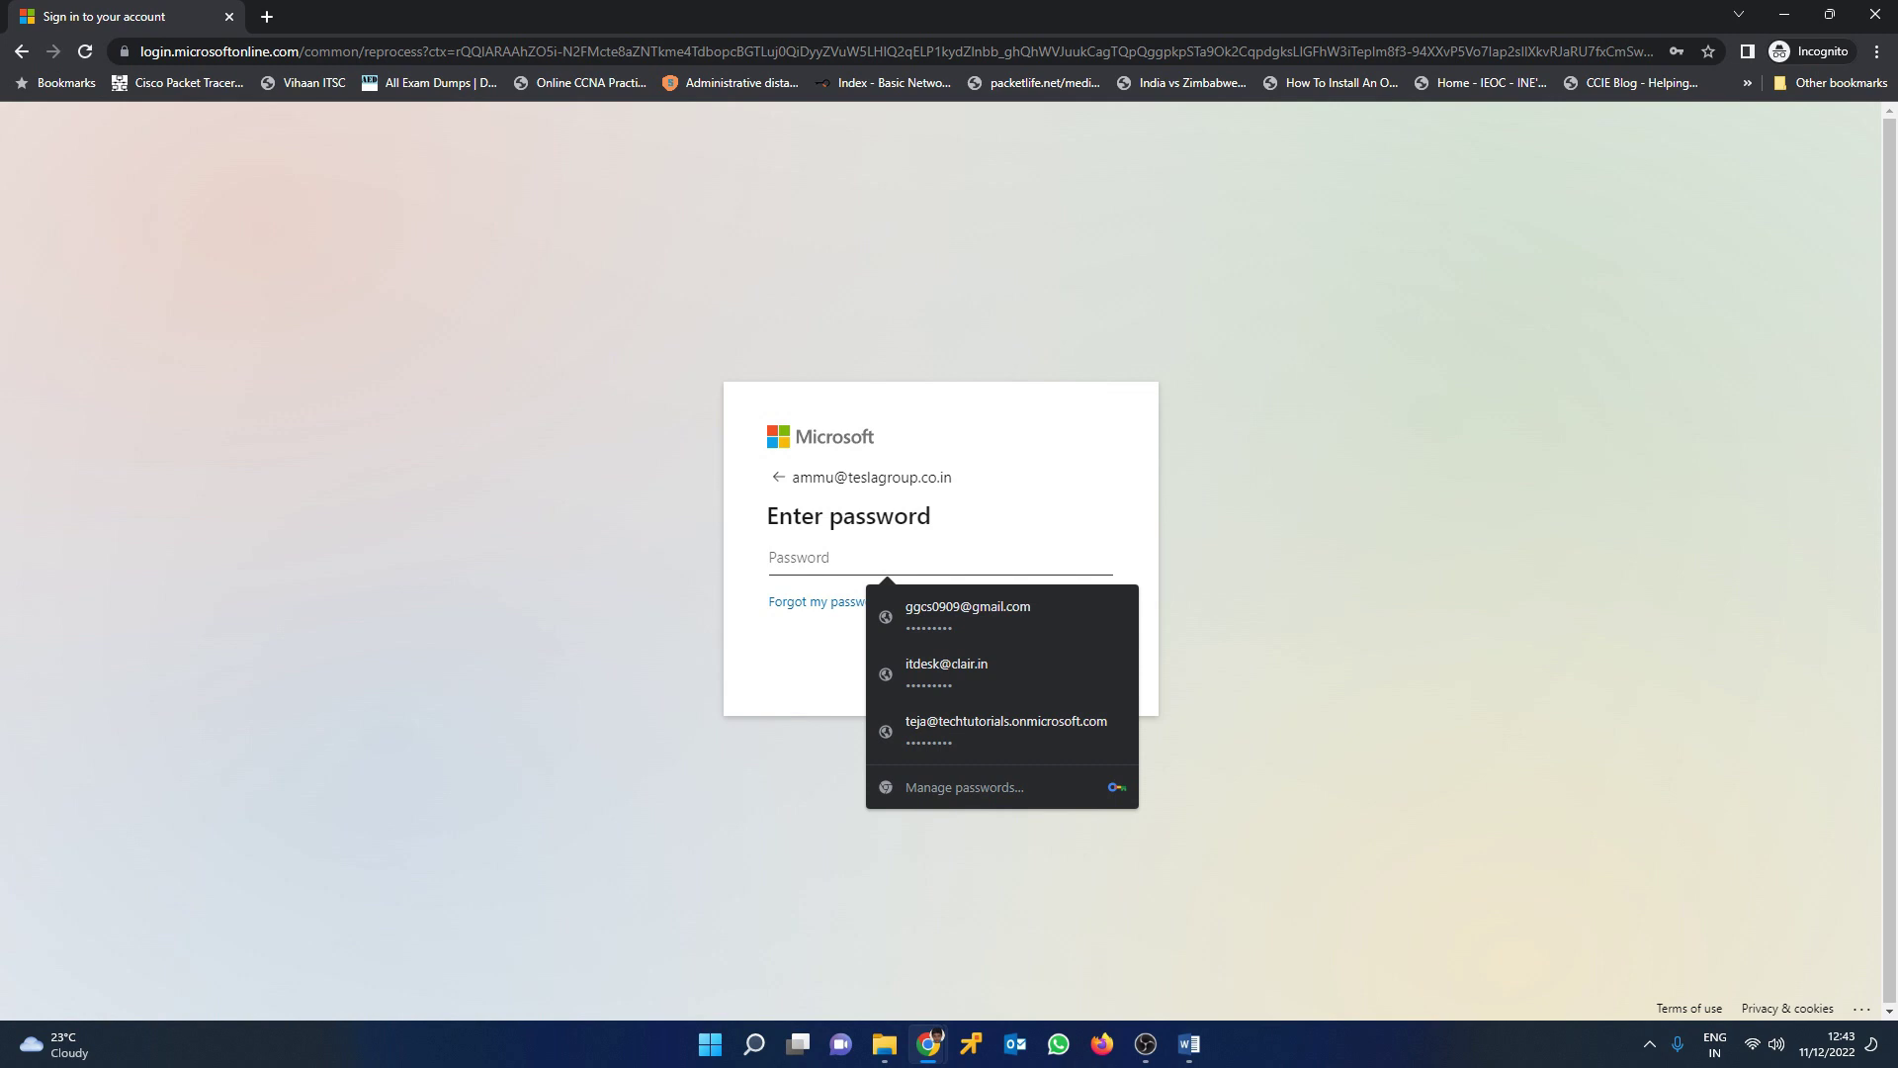
{"action": "type", "text": "•••••••"}
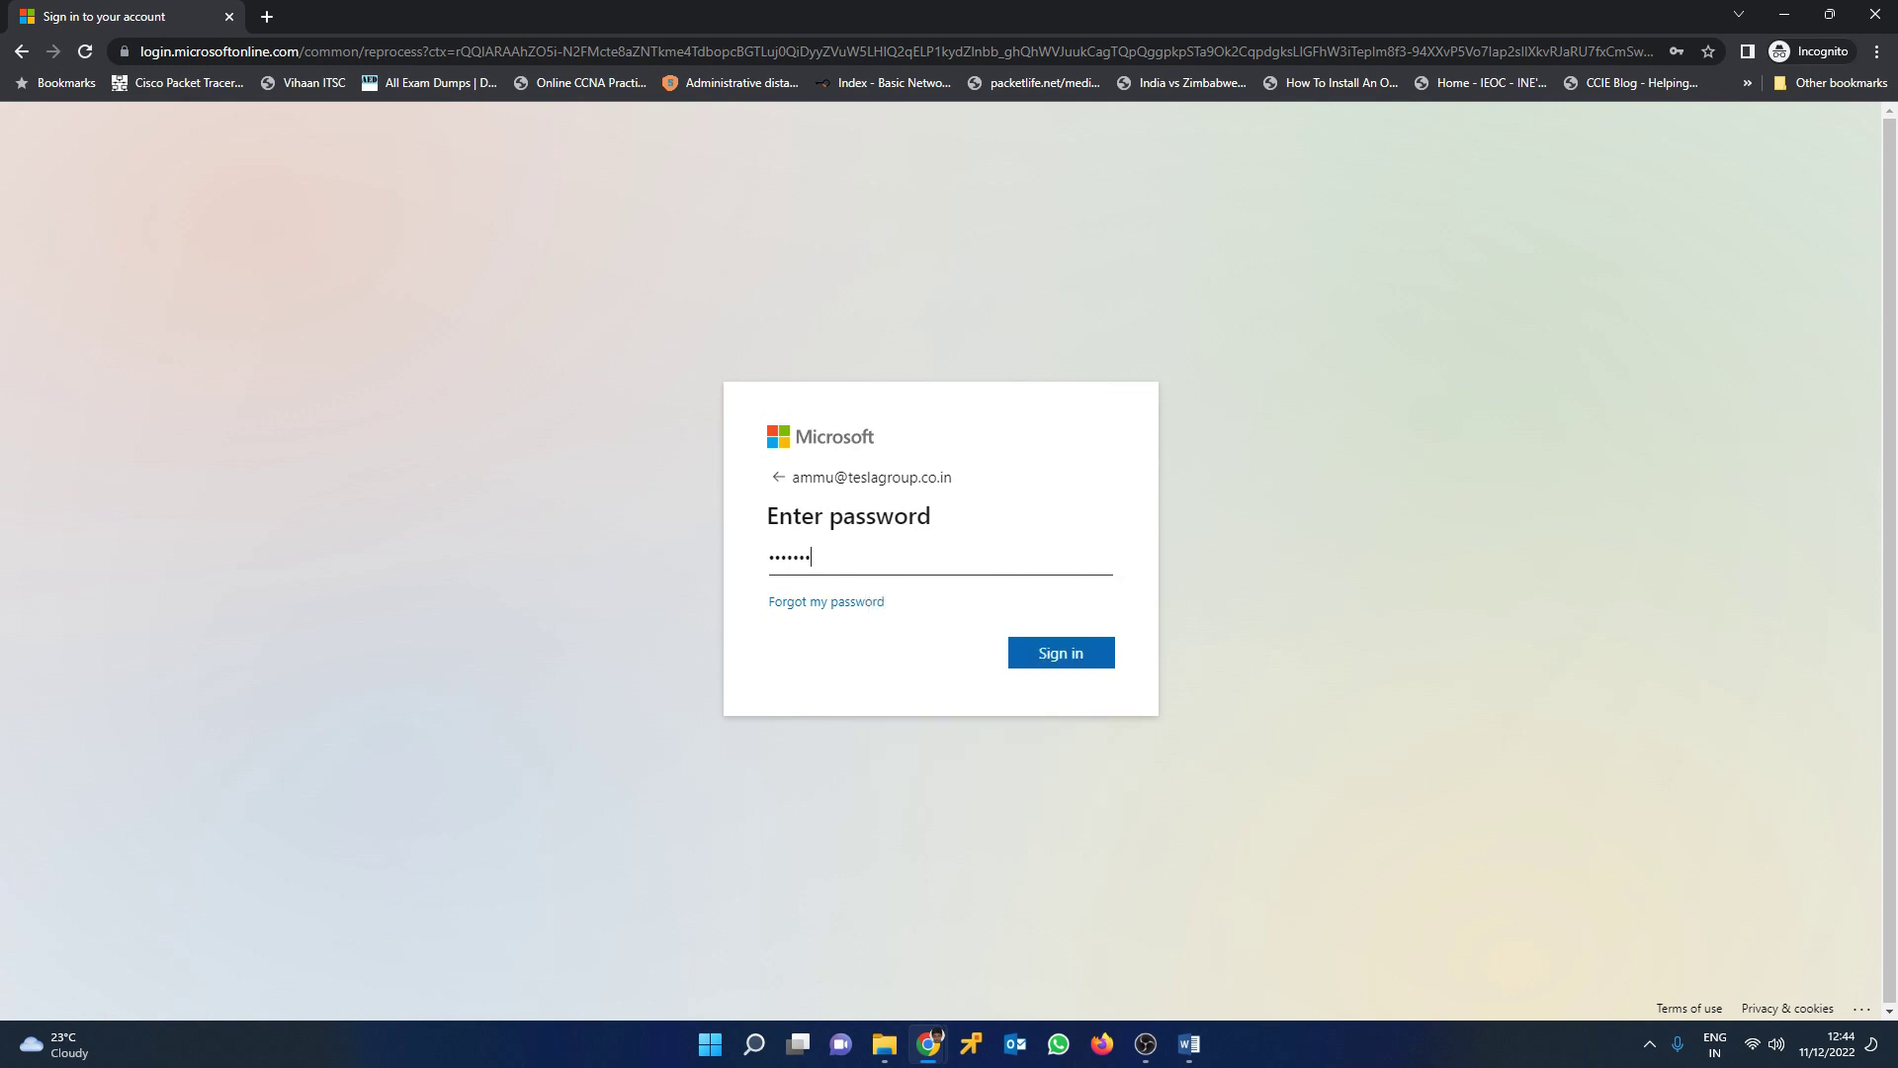
{"action": "key", "text": "BackSpace"}
{"action": "key", "text": "BackSpace"}
{"action": "key", "text": "BackSpace"}
{"action": "type", "text": "••"}
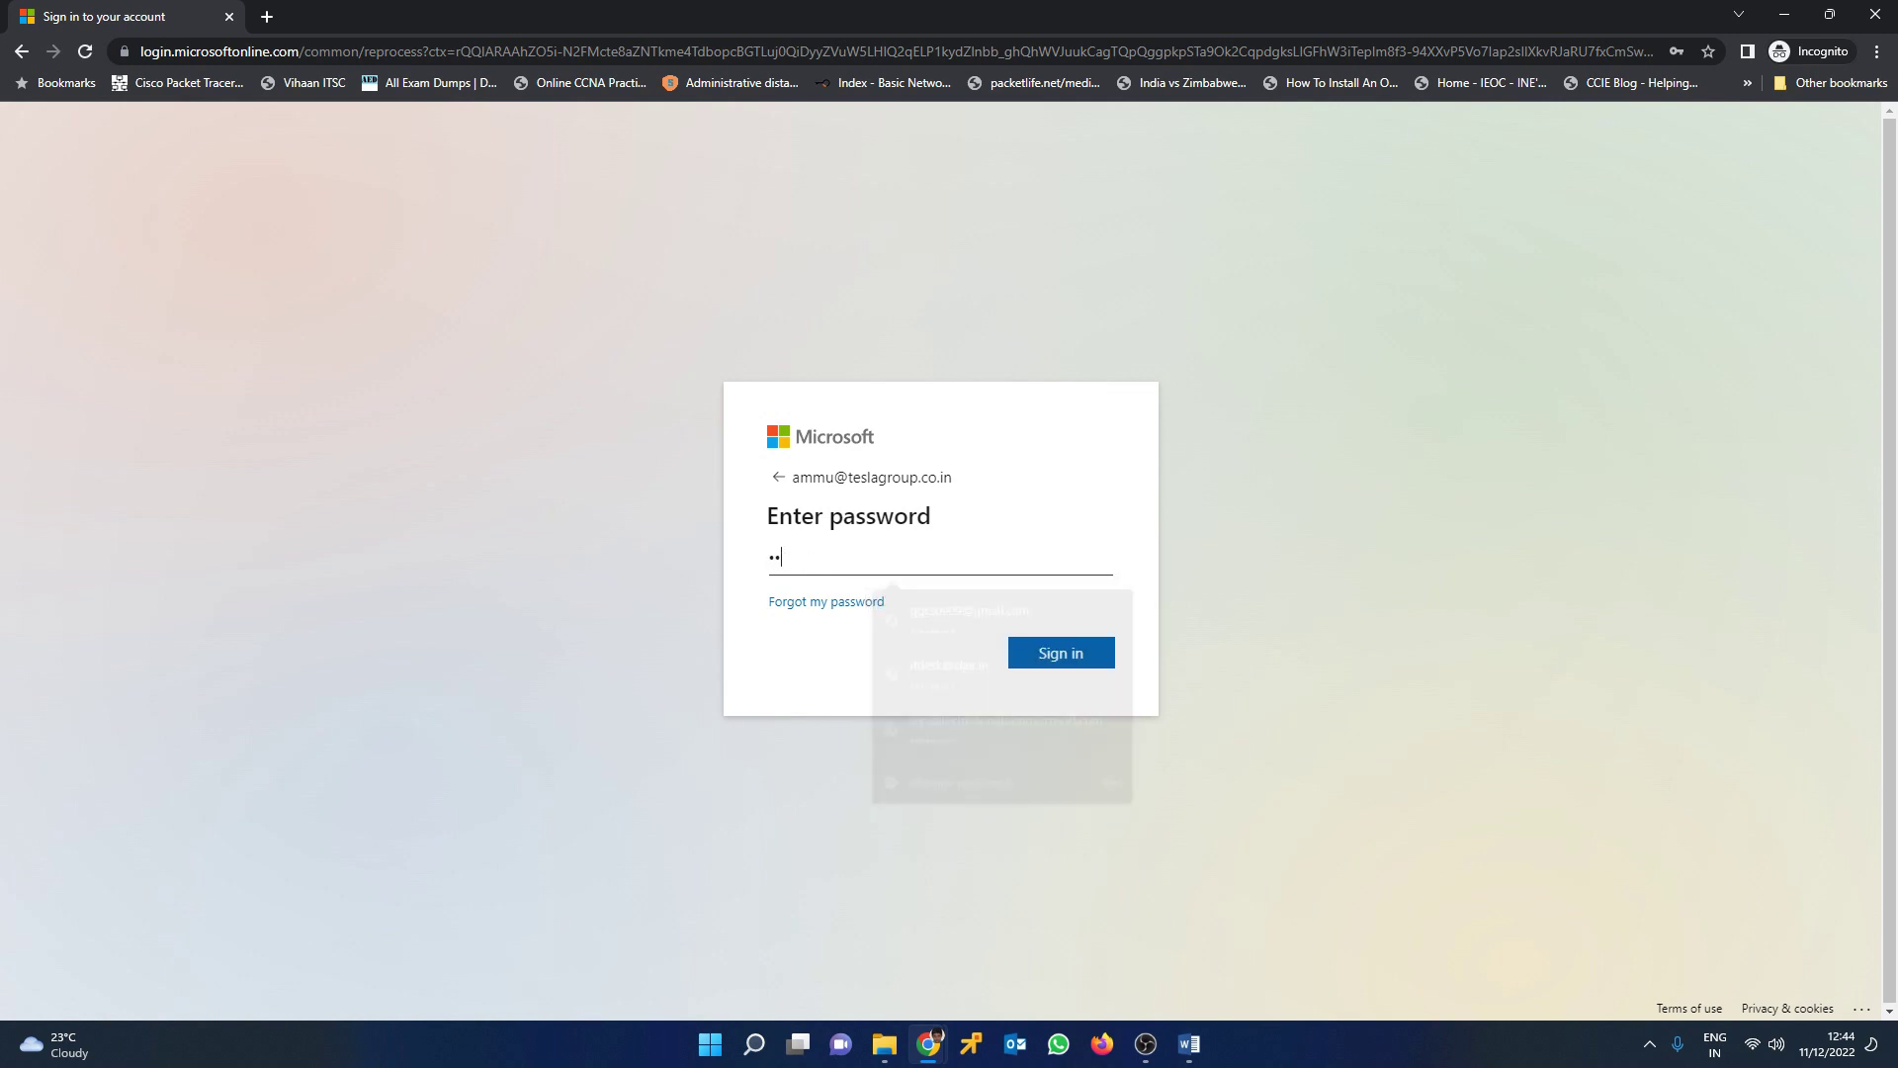
{"action": "type", "text": "••"}
{"action": "key", "text": "BackSpace"}
{"action": "key", "text": "BackSpace"}
{"action": "key", "text": "BackSpace"}
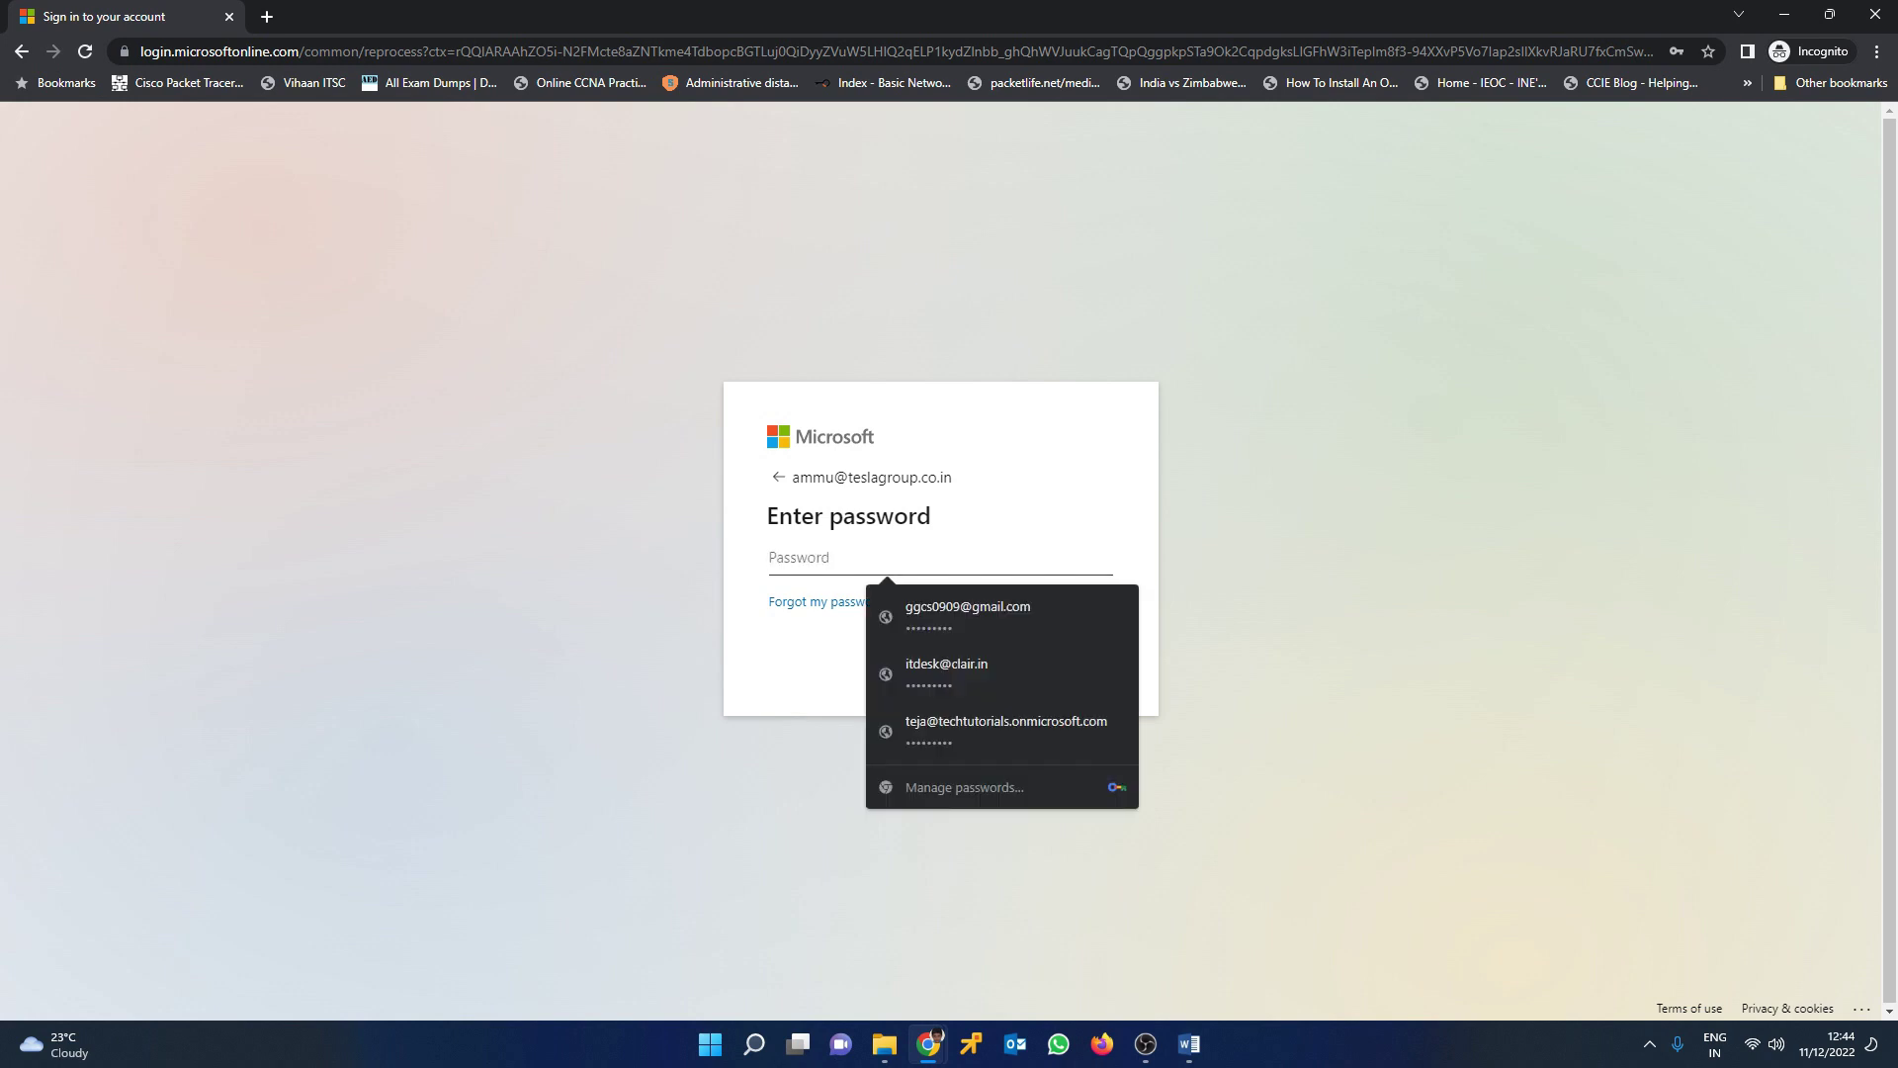
{"action": "type", "text": "•••••"}
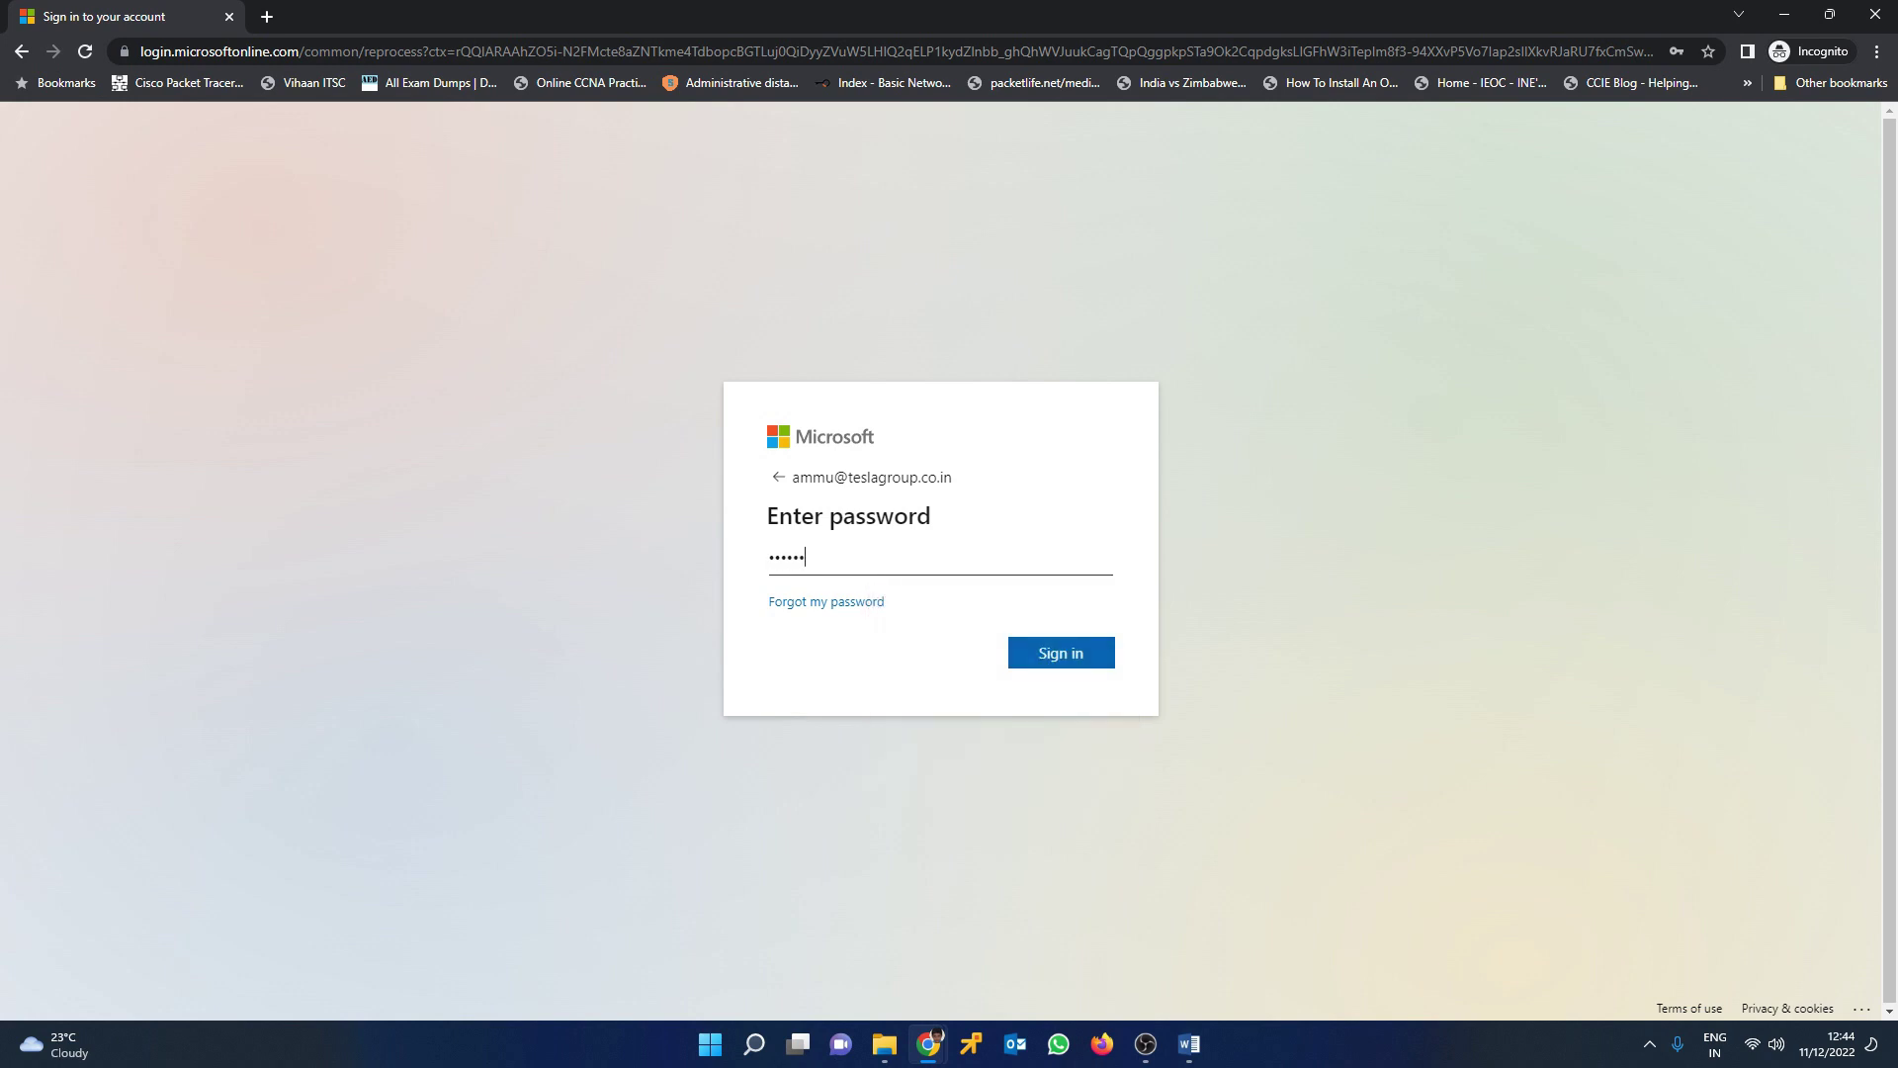
{"action": "type", "text": "••••"}
{"action": "key", "text": "BackSpace"}
{"action": "key", "text": "BackSpace"}
{"action": "key", "text": "BackSpace"}
{"action": "key", "text": "BackSpace"}
{"action": "key", "text": "BackSpace"}
{"action": "type", "text": "•••••"}
{"action": "type", "text": "••••"}
{"action": "key", "text": "Return"}
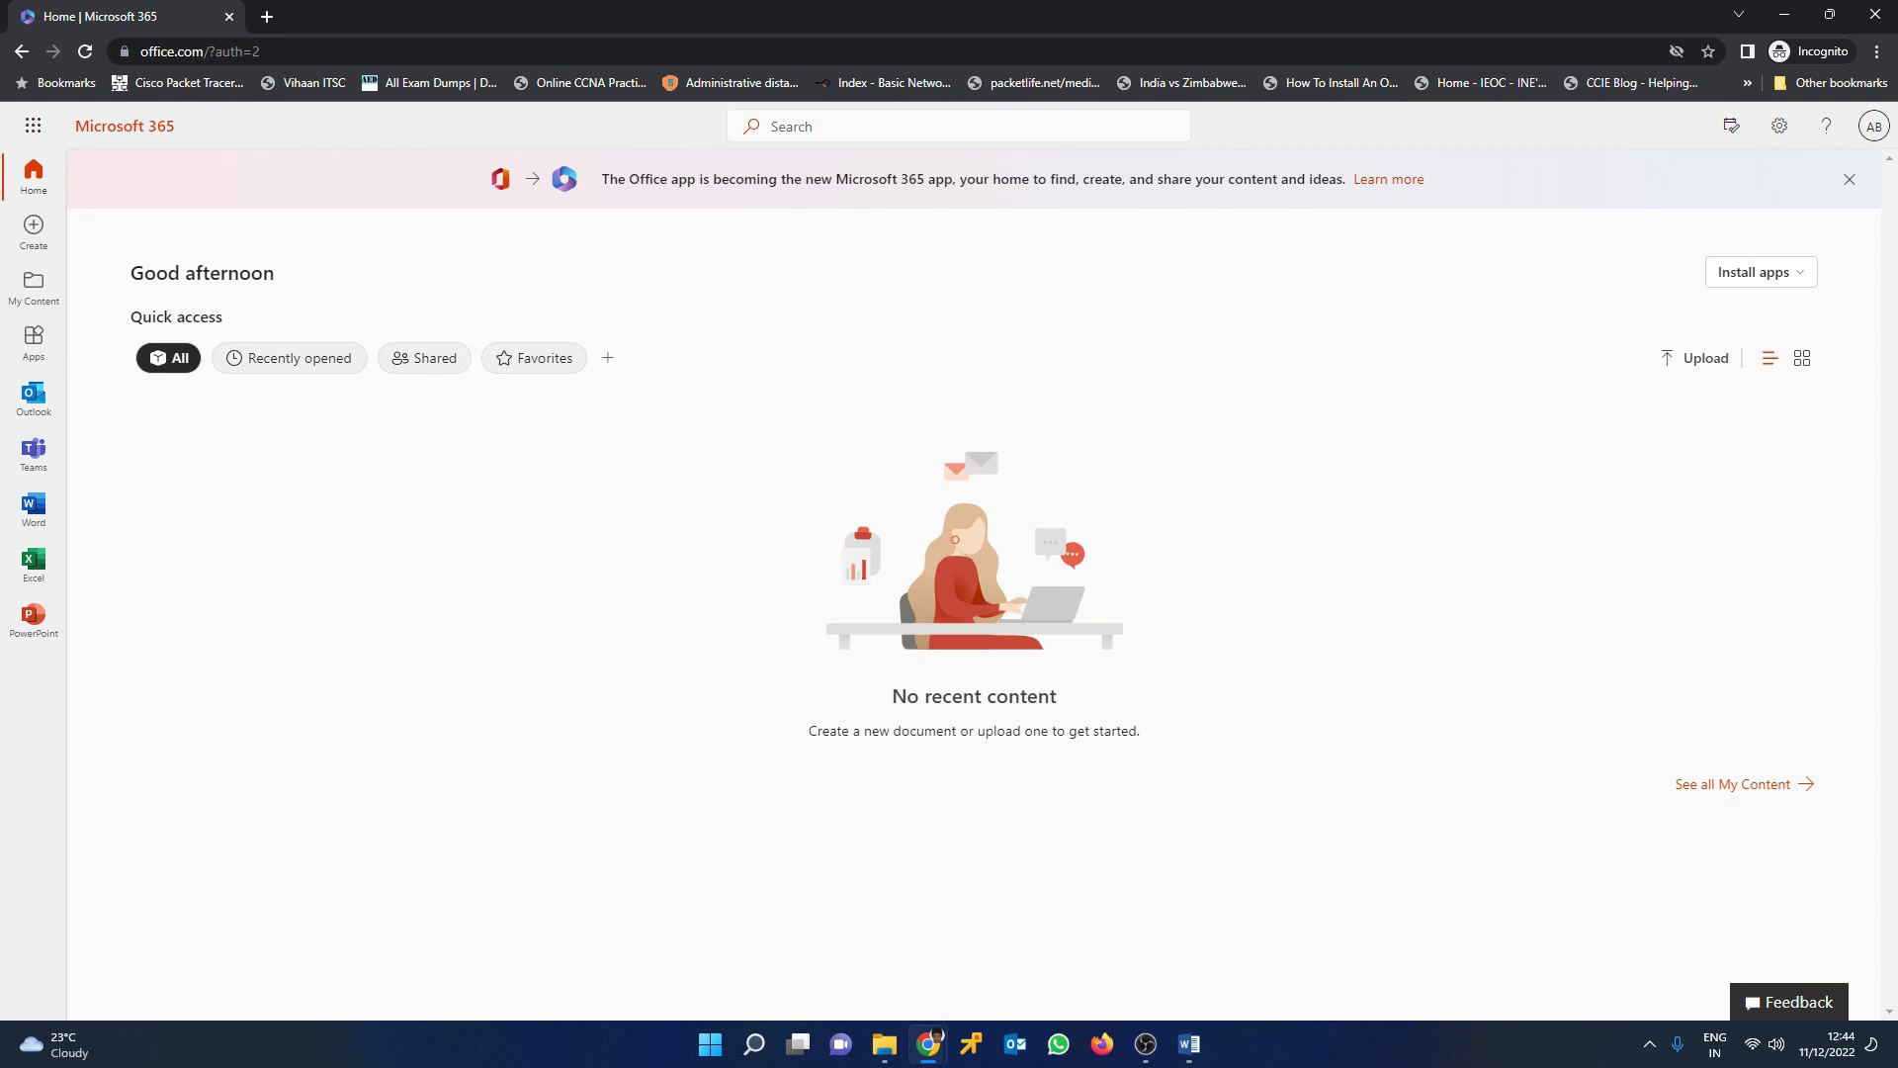
{"action": "left_click", "coordinate": [1874, 125]}
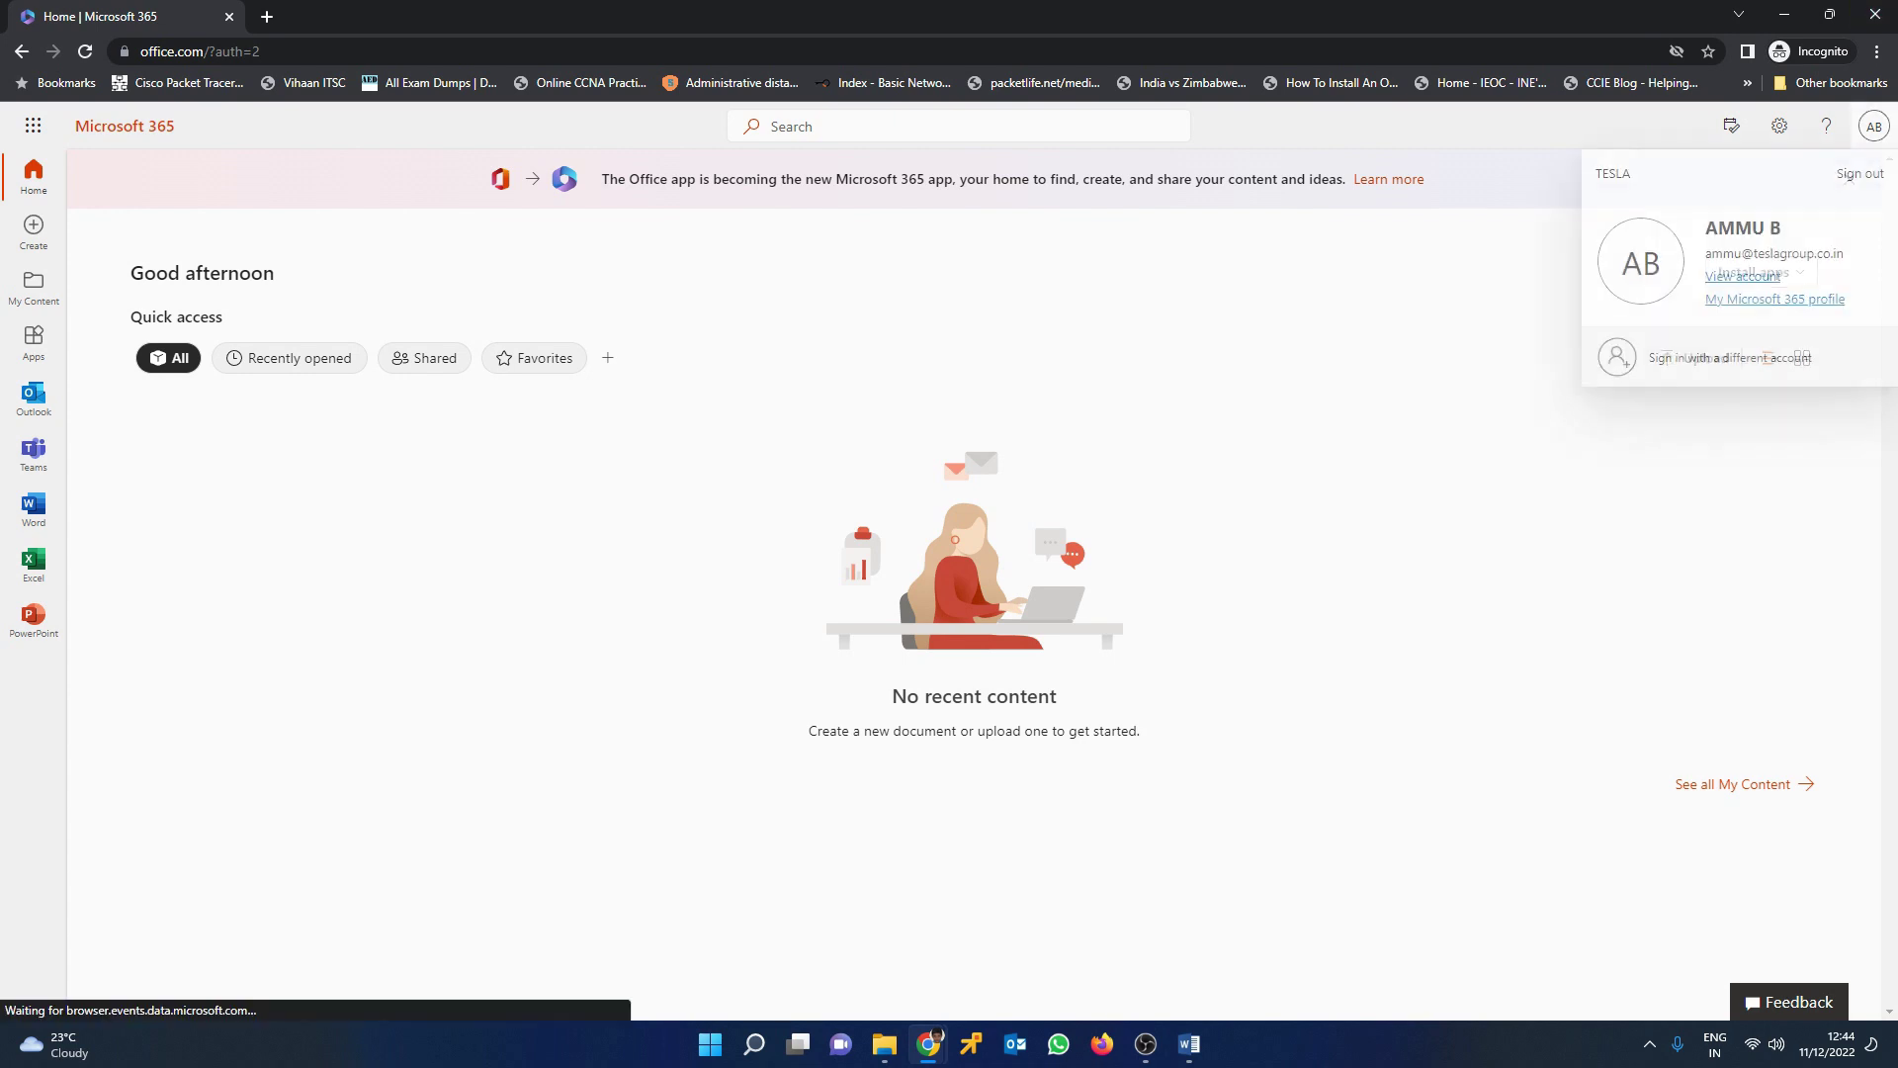